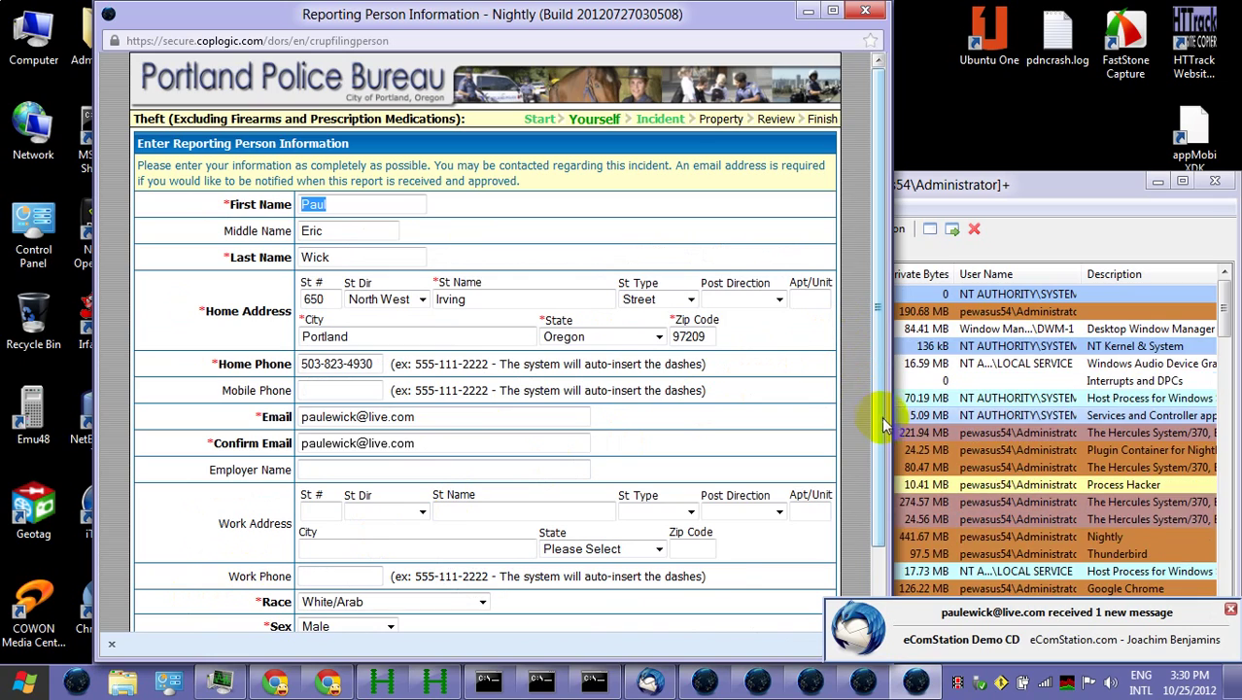
Dismiss the Thunderbird email and submit the reporting person details with Continue >
{"action": "left_click", "coordinate": [650, 681]}
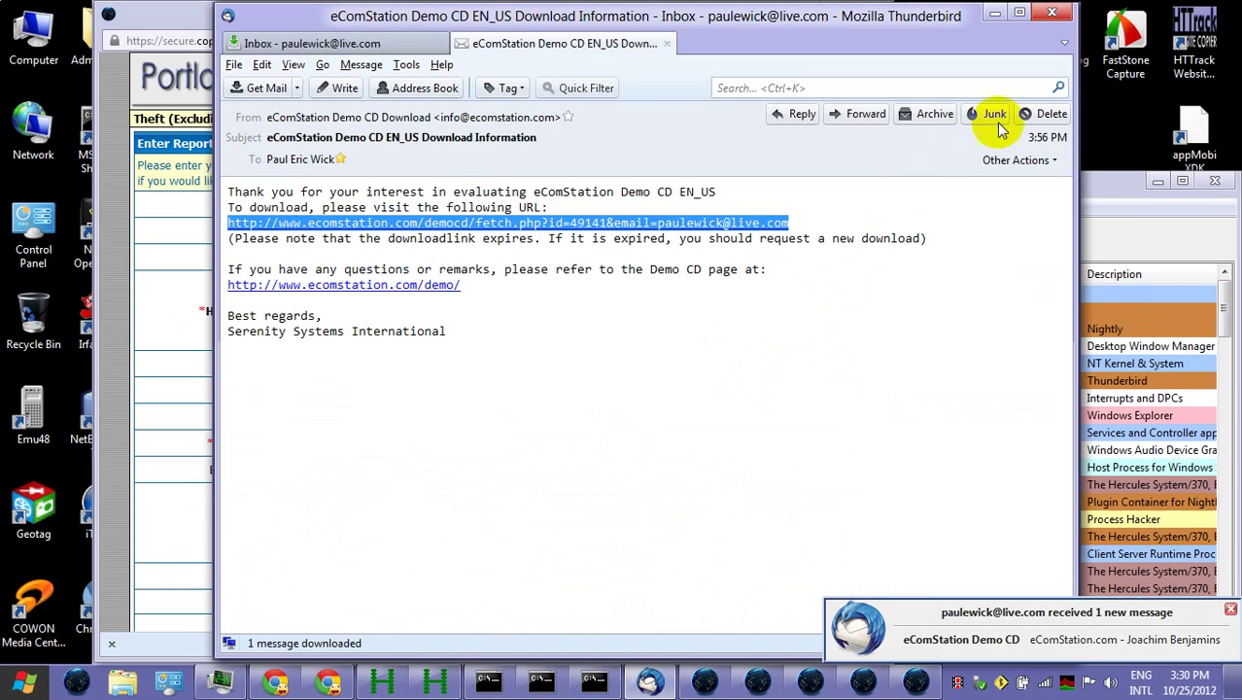
{"action": "left_click", "coordinate": [1051, 12]}
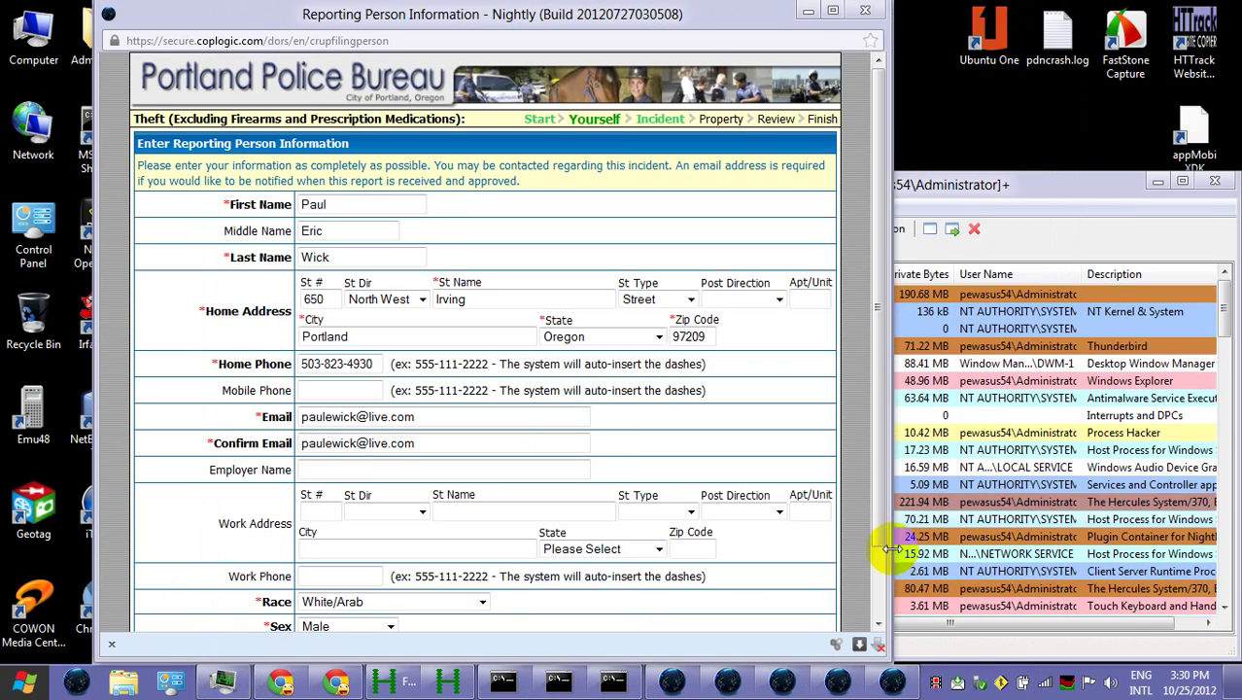
{"action": "left_click", "coordinate": [883, 561]}
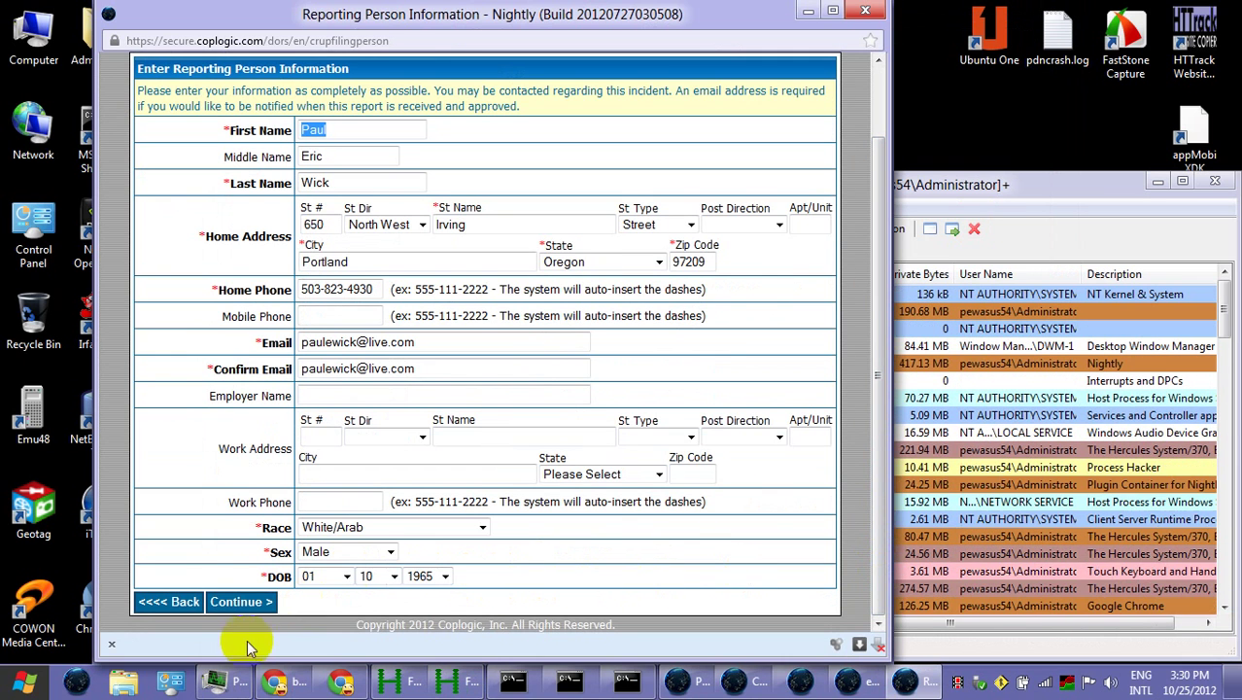
{"action": "left_click", "coordinate": [243, 602]}
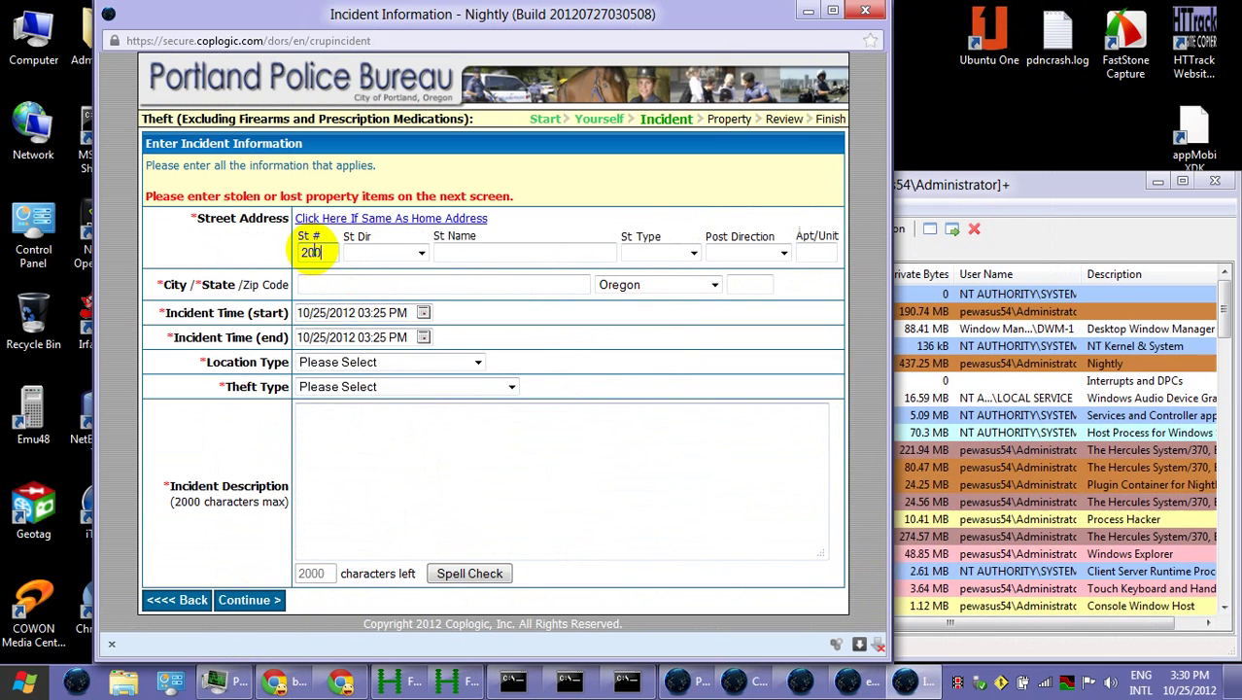
Set street MORRISON BRG-2ND AVE with a blank direction and city Portland for the incident
{"action": "left_click", "coordinate": [420, 255]}
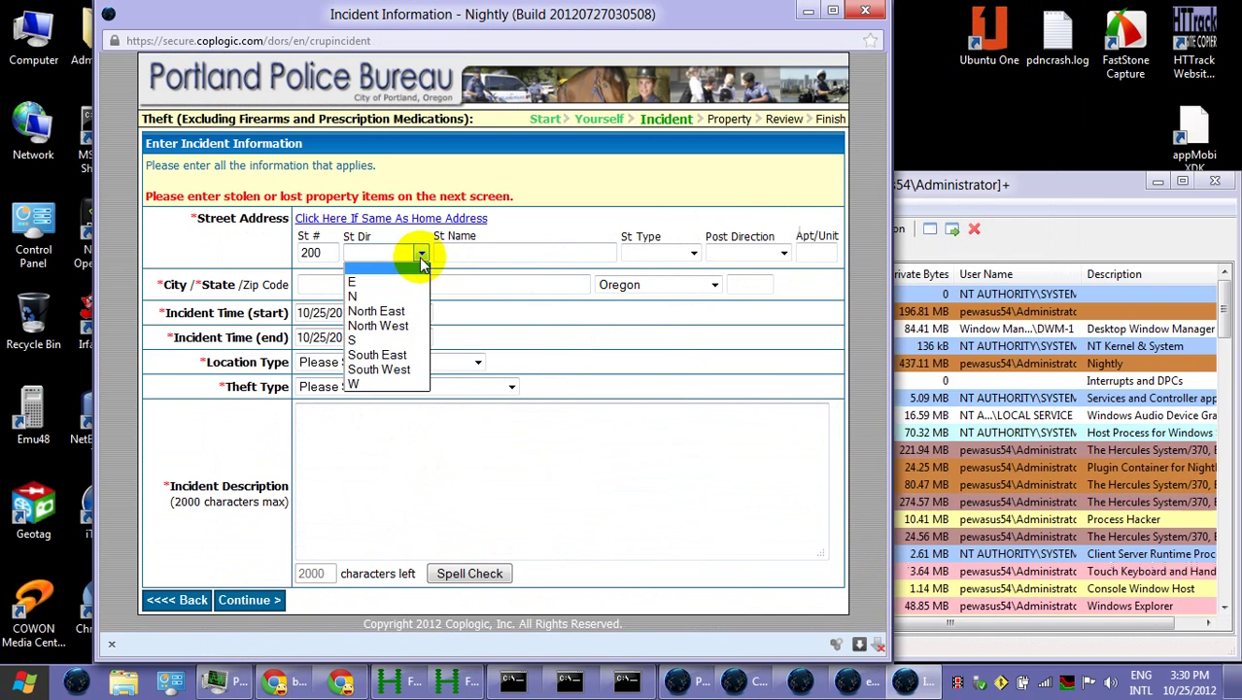
{"action": "left_click", "coordinate": [408, 280]}
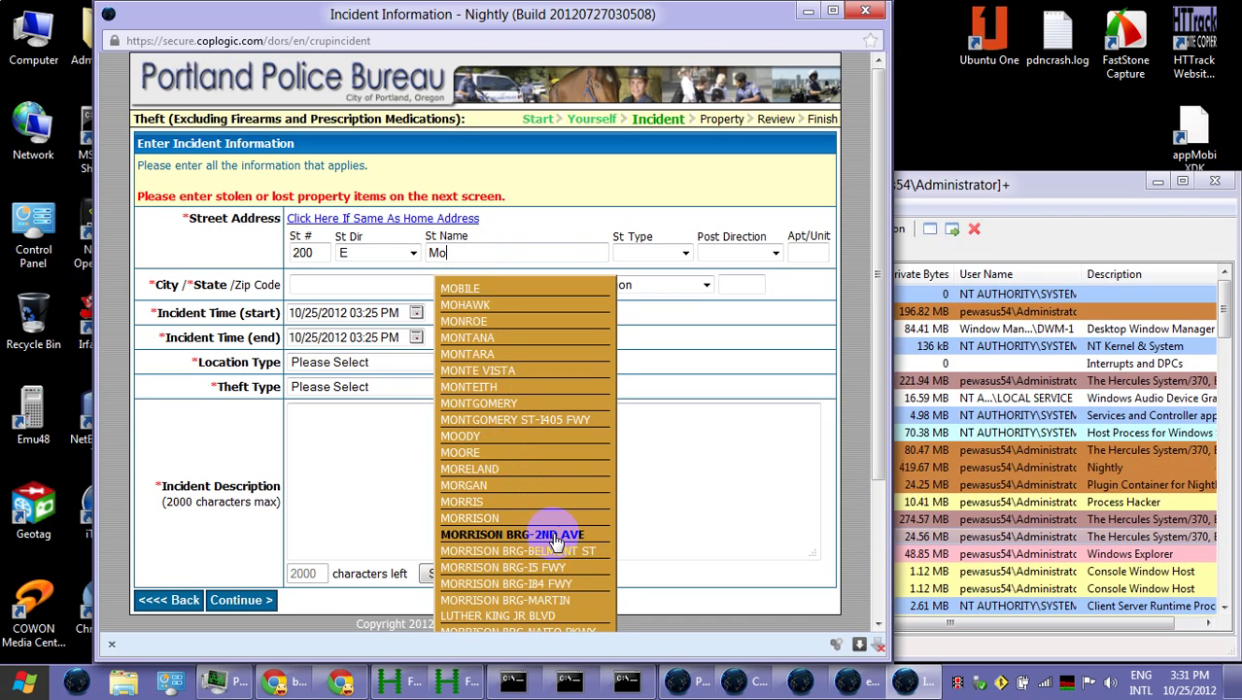
{"action": "left_click", "coordinate": [555, 536]}
{"action": "left_click", "coordinate": [432, 253]}
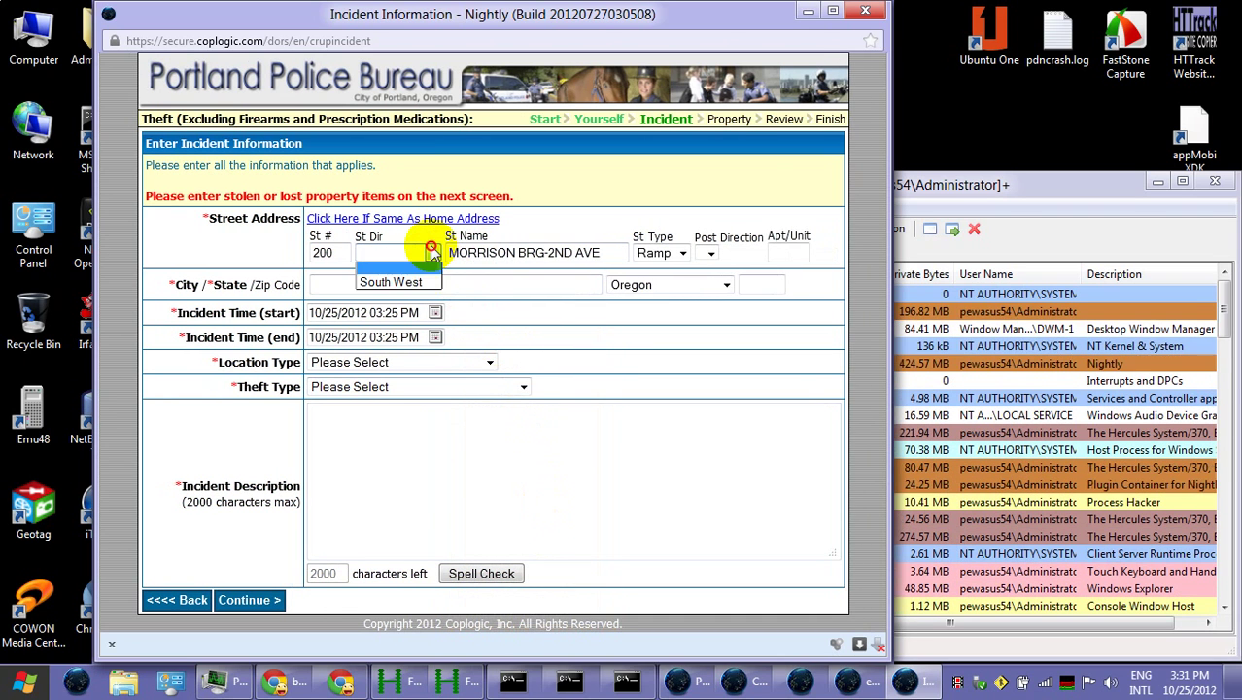
{"action": "left_click", "coordinate": [432, 253]}
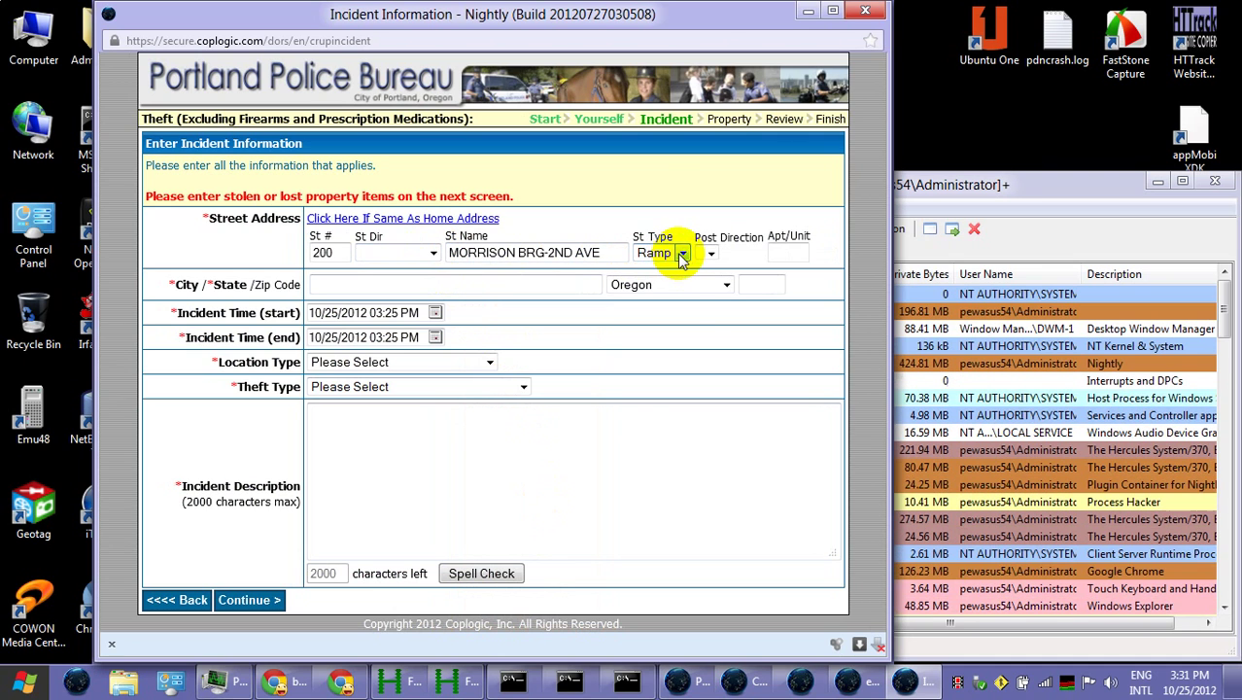
{"action": "left_click", "coordinate": [379, 282]}
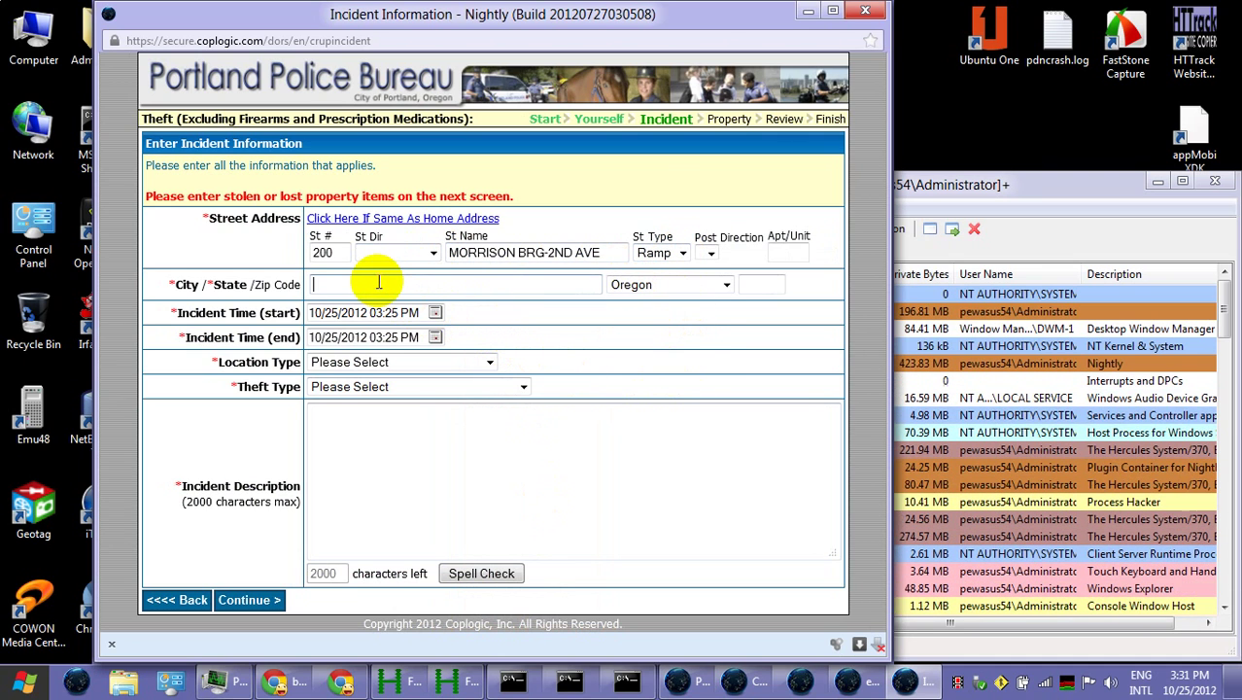
{"action": "type", "text": "Portland"}
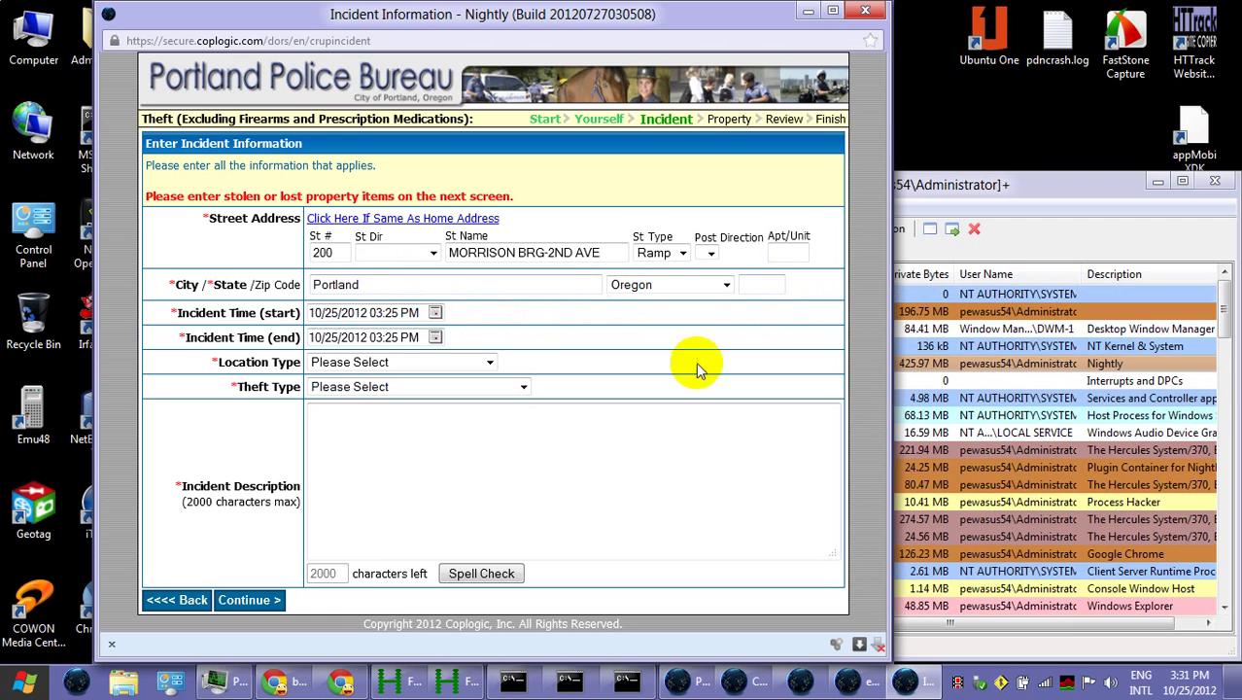
{"action": "key", "text": "Tab"}
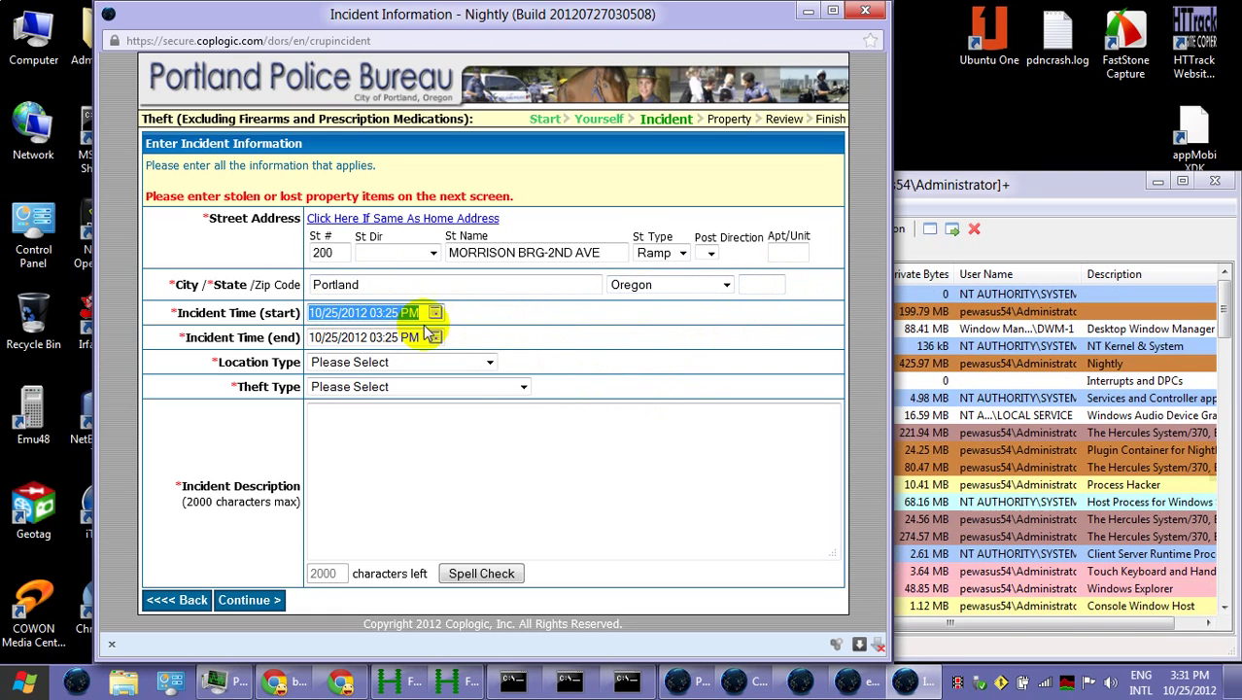
Pick October 24, 2012 as the incident start date in the calendar picker
{"action": "left_click", "coordinate": [435, 312]}
{"action": "left_click", "coordinate": [435, 313]}
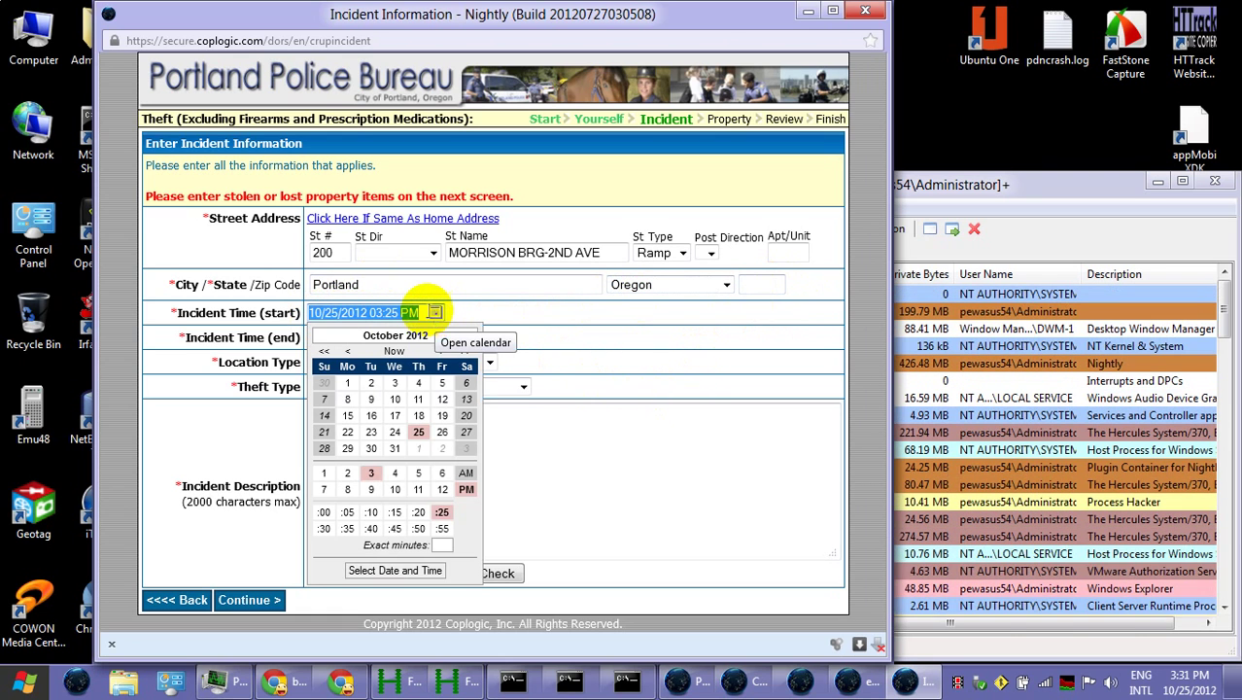
{"action": "left_click", "coordinate": [395, 434]}
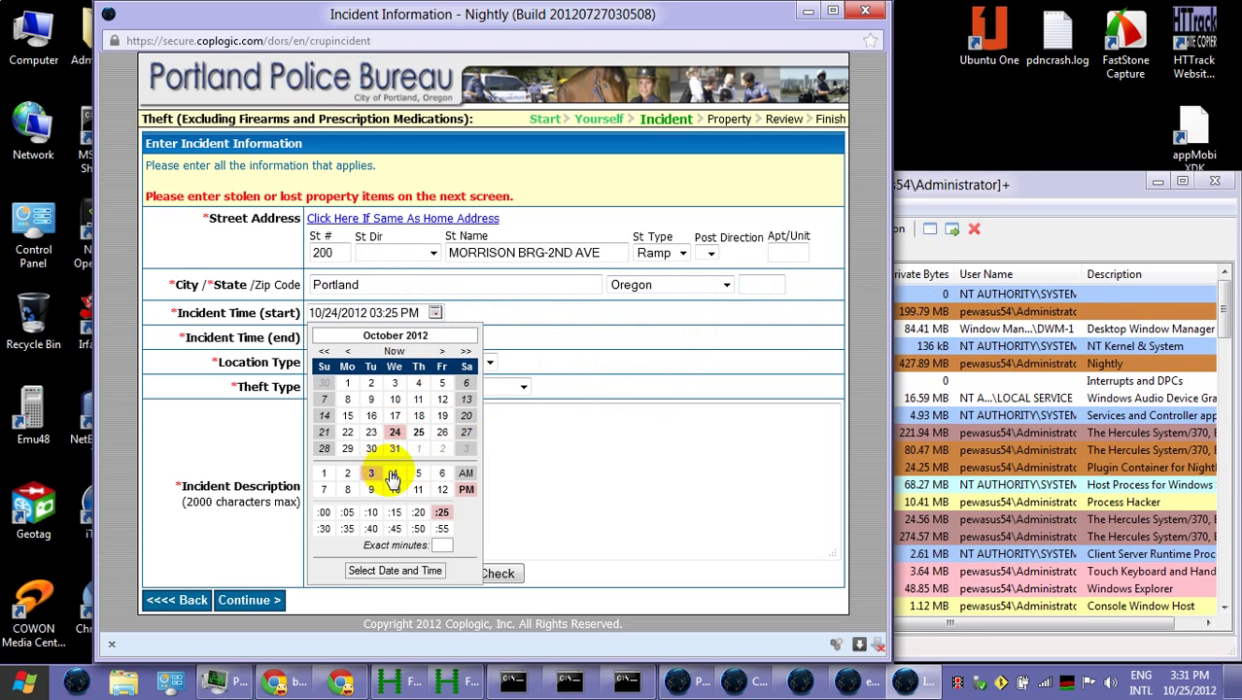
{"action": "left_click", "coordinate": [393, 474]}
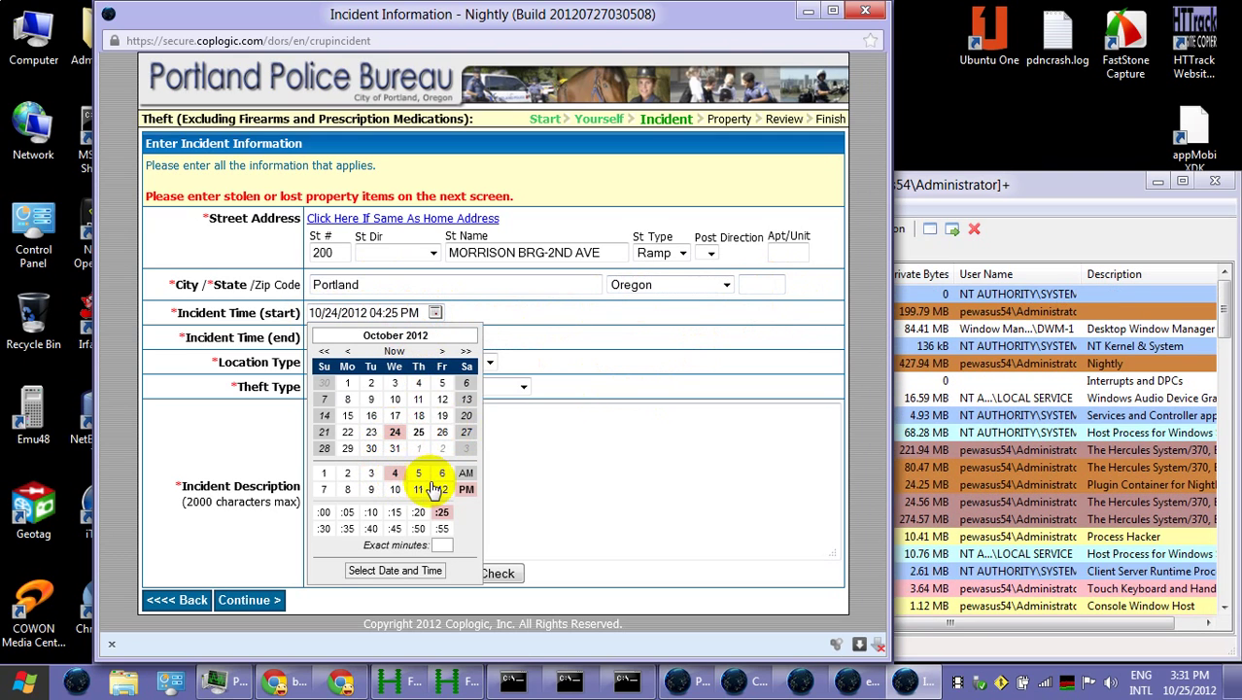
{"action": "left_click", "coordinate": [325, 514]}
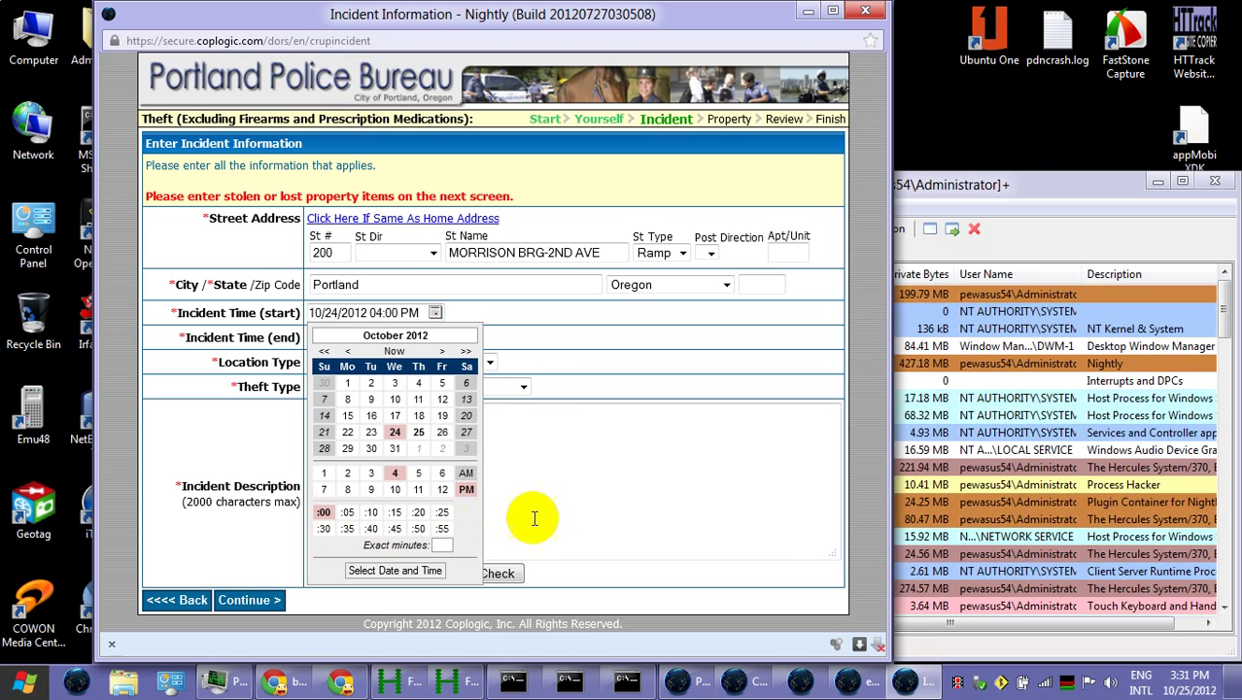
{"action": "left_click", "coordinate": [550, 522]}
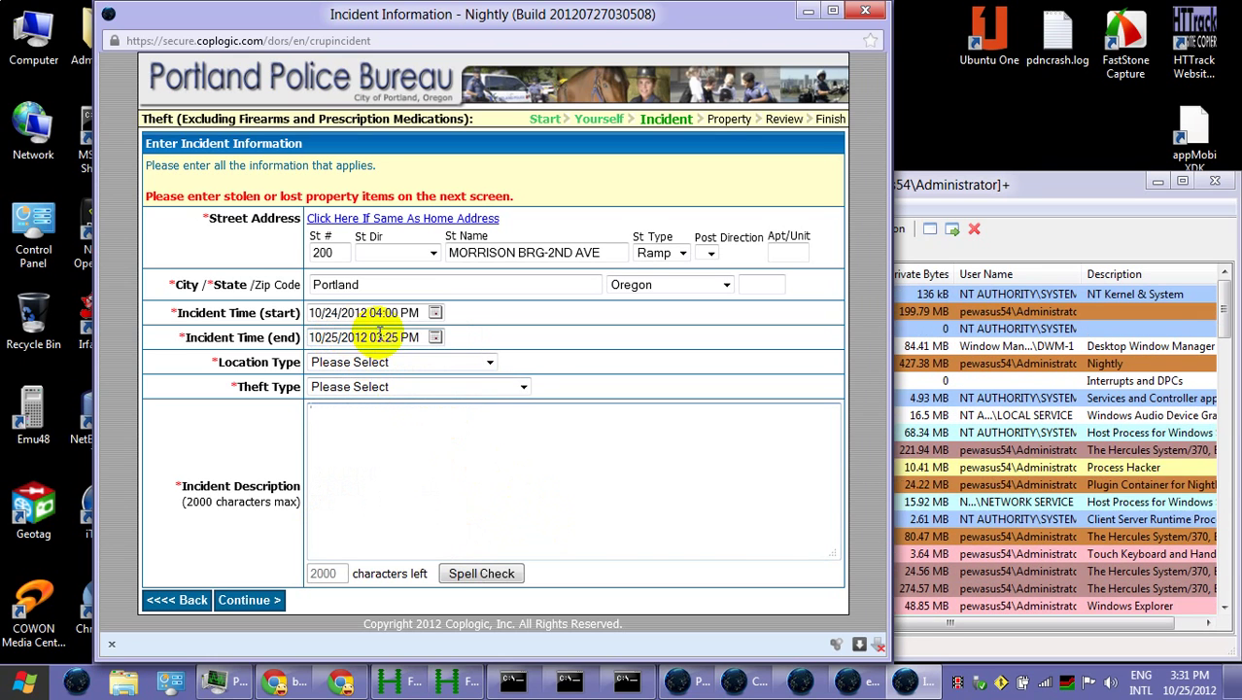
Set the end to 10/25/2012 06:30 PM and correct the start to 05:30 PM
{"action": "left_click", "coordinate": [435, 338]}
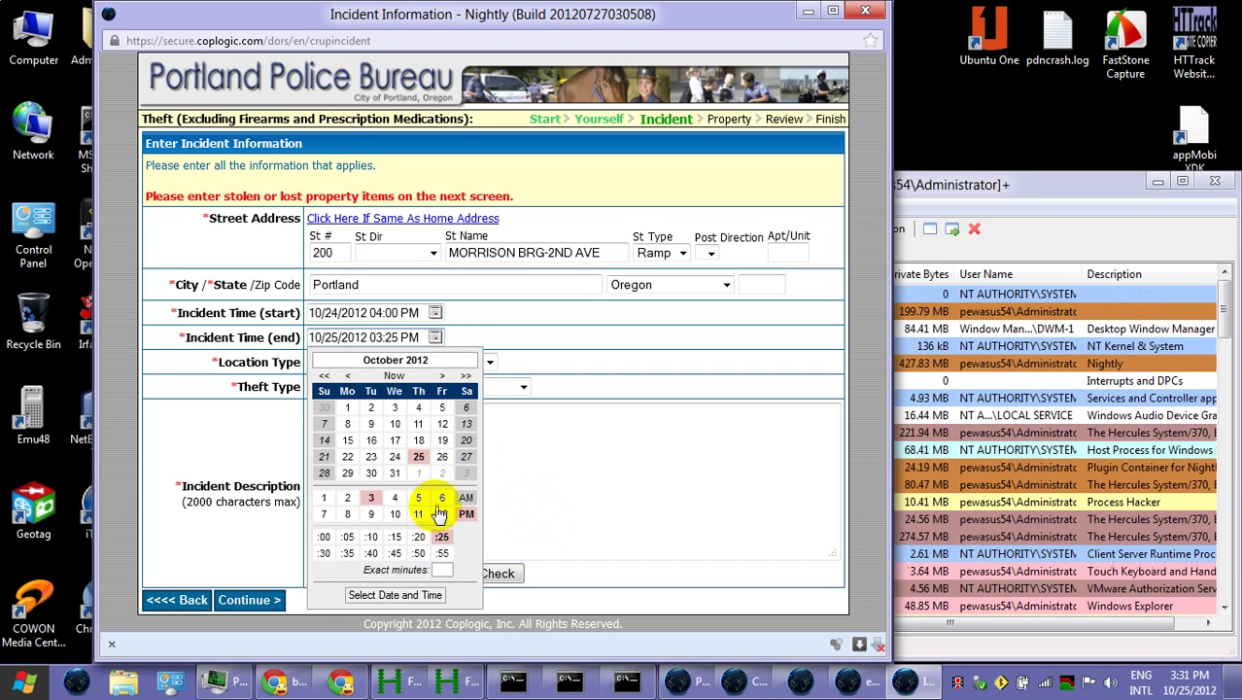
{"action": "left_click", "coordinate": [328, 553]}
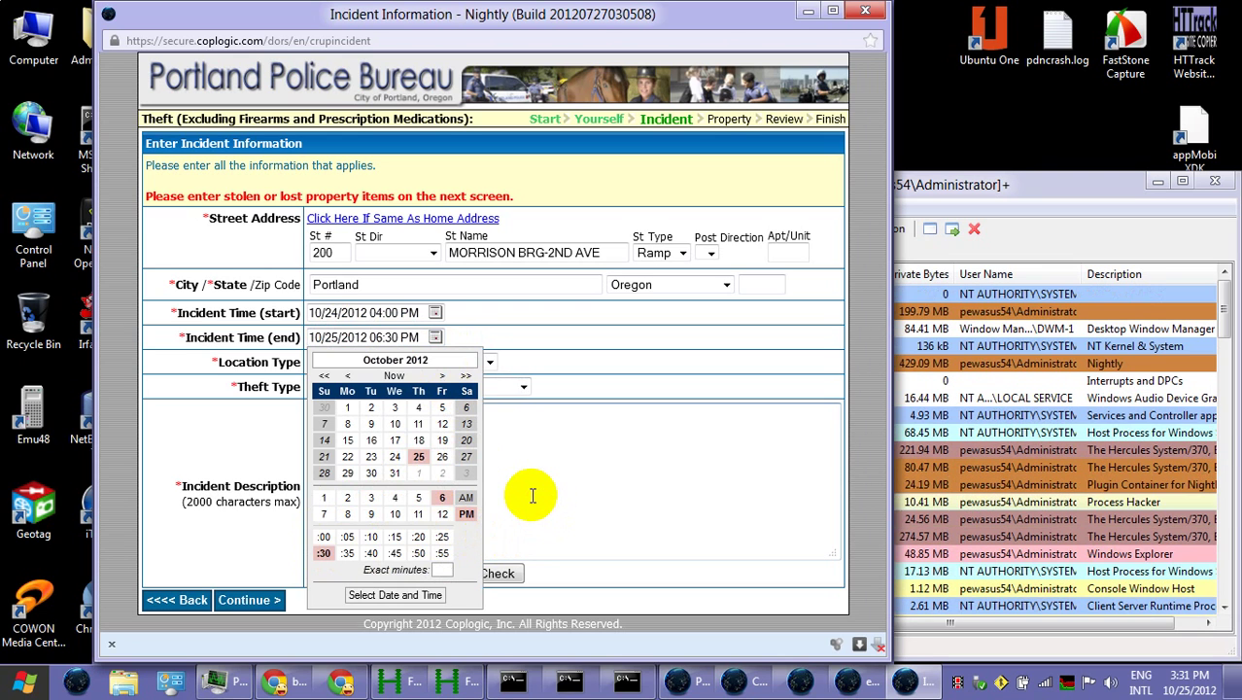
{"action": "left_click", "coordinate": [530, 495]}
{"action": "left_click", "coordinate": [435, 313]}
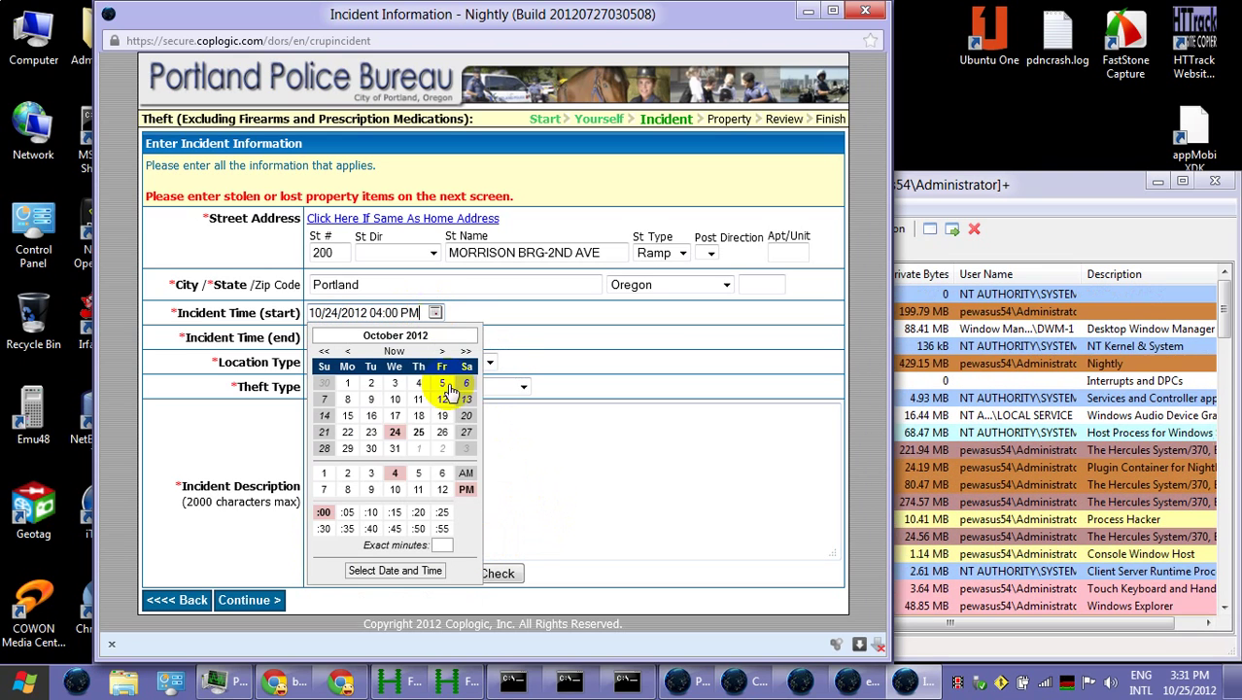
{"action": "left_click", "coordinate": [418, 473]}
{"action": "left_click", "coordinate": [324, 528]}
{"action": "left_click", "coordinate": [519, 485]}
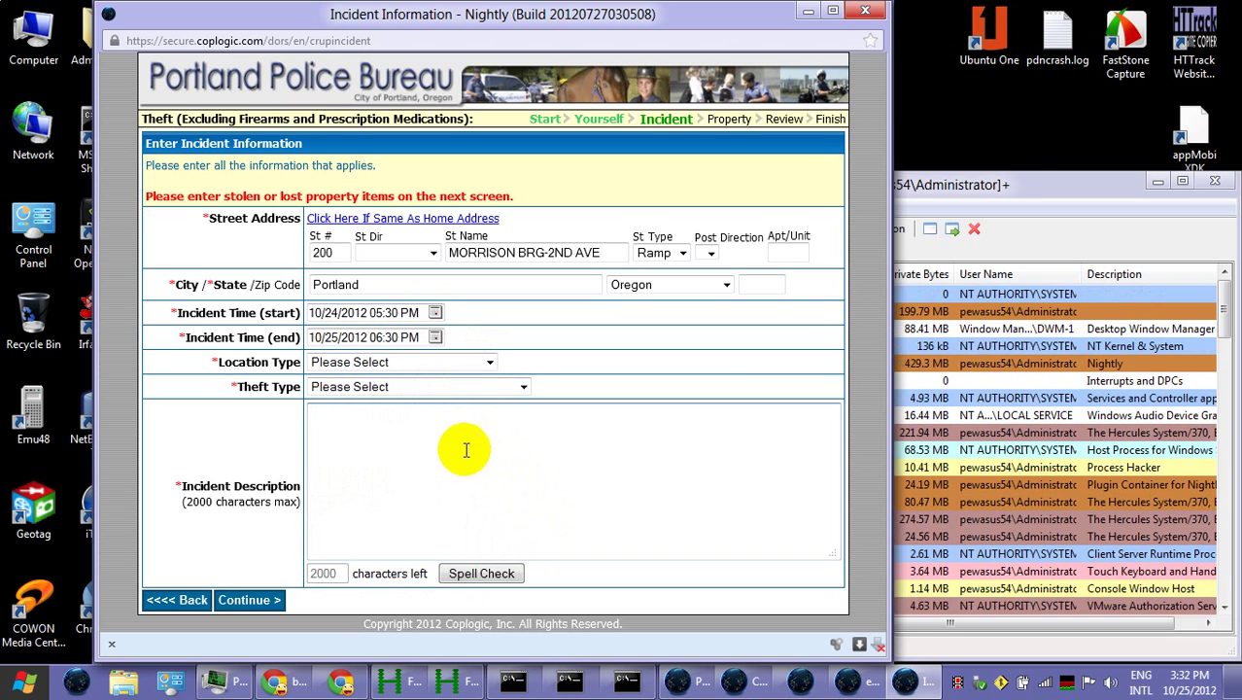
Choose Street/Hwy/Sidewalk and Theft All Others (Includes Residence), then begin the description about the Morrison Bridge train crossing
{"action": "left_click", "coordinate": [488, 362]}
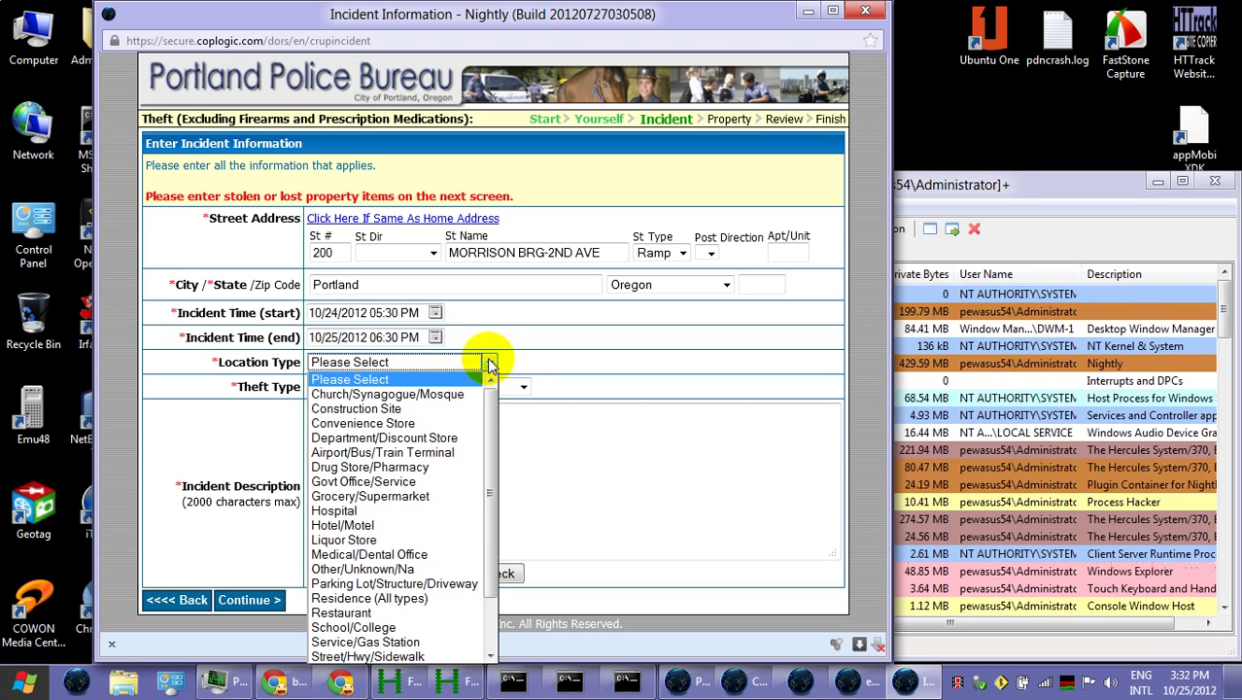
{"action": "left_click", "coordinate": [456, 656]}
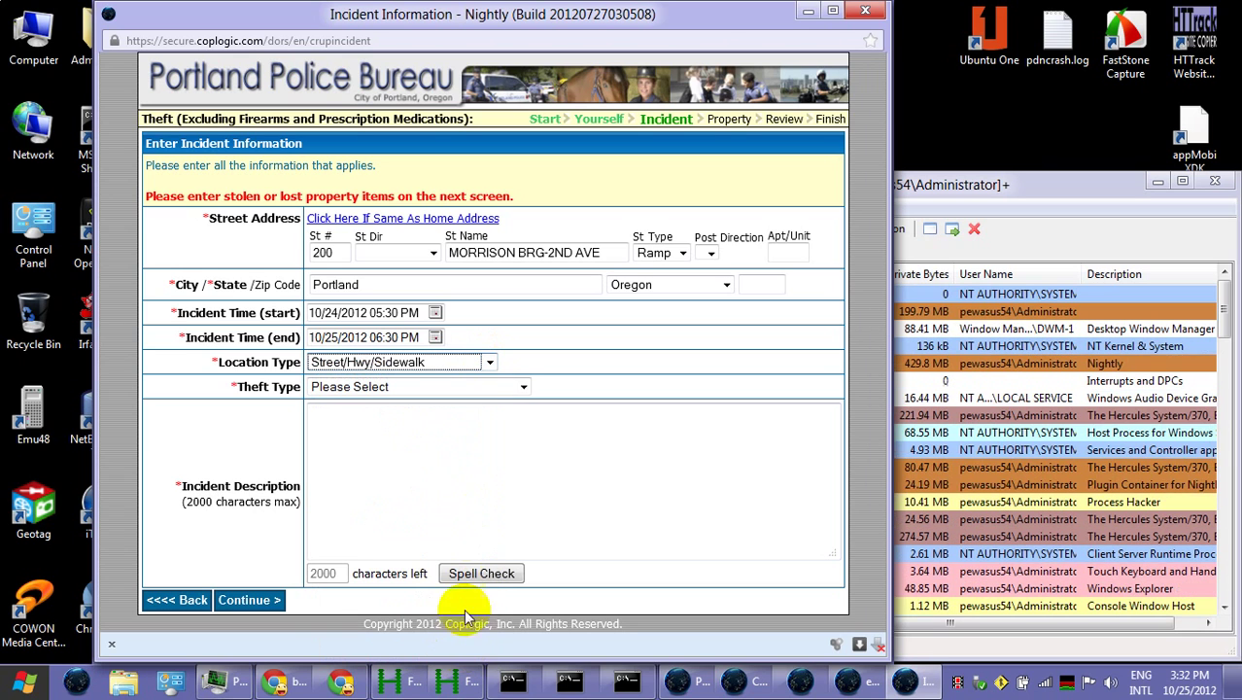
{"action": "left_click", "coordinate": [434, 389]}
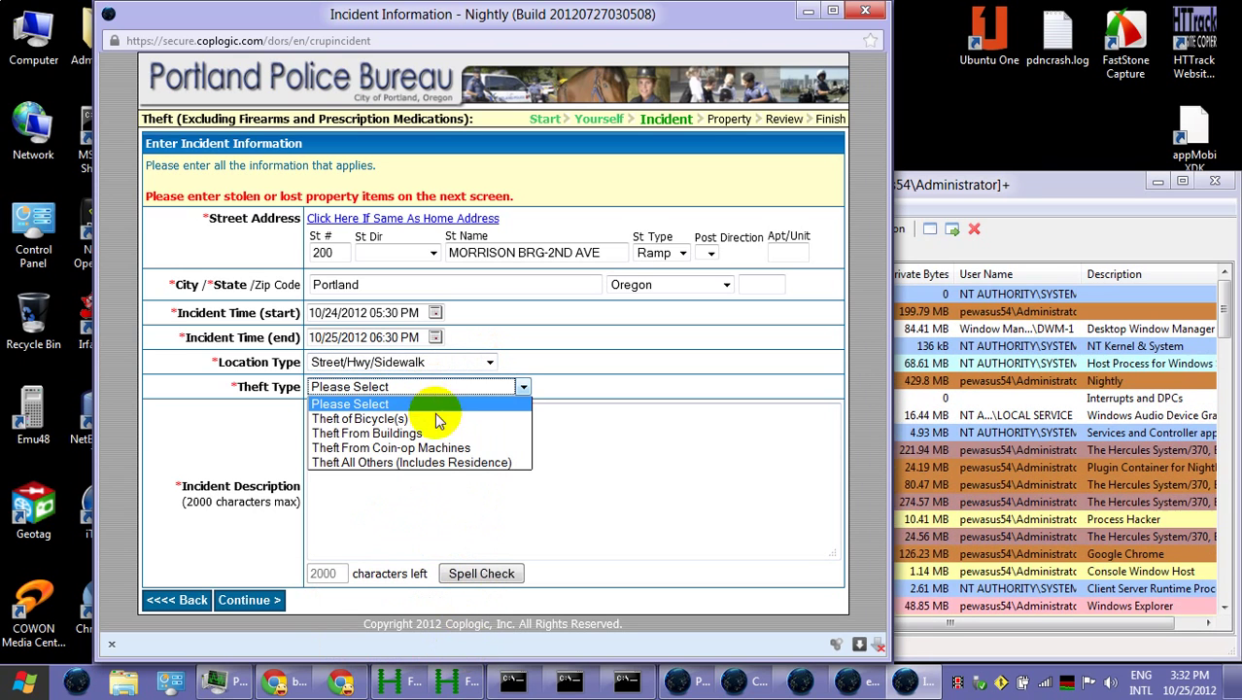
{"action": "left_click", "coordinate": [442, 461]}
{"action": "left_click", "coordinate": [444, 449]}
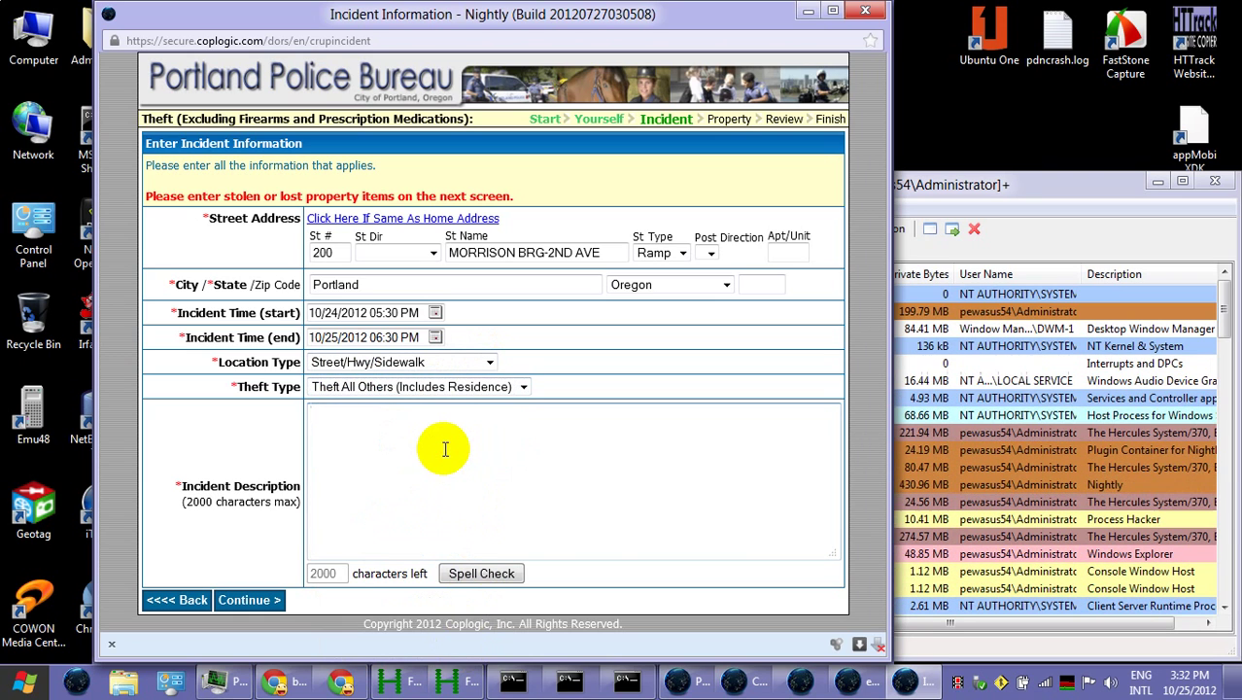
{"action": "type", "text": "I "}
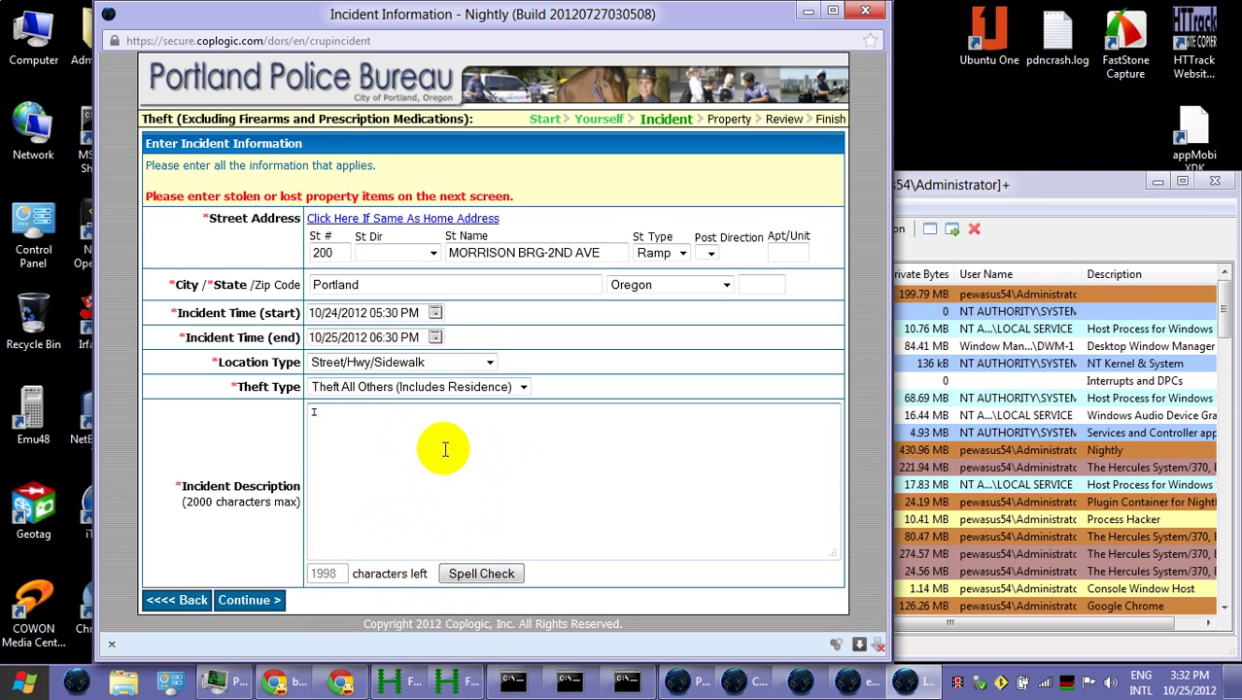
{"action": "type", "text": "w"}
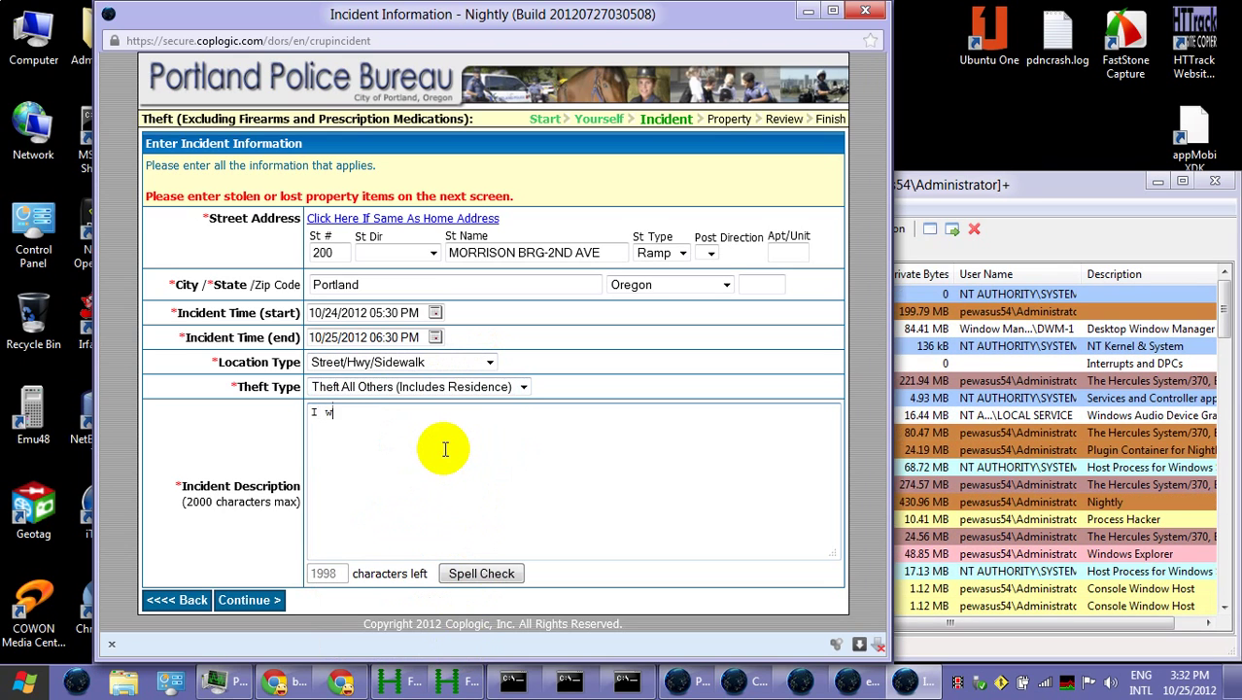
{"action": "type", "text": "as "}
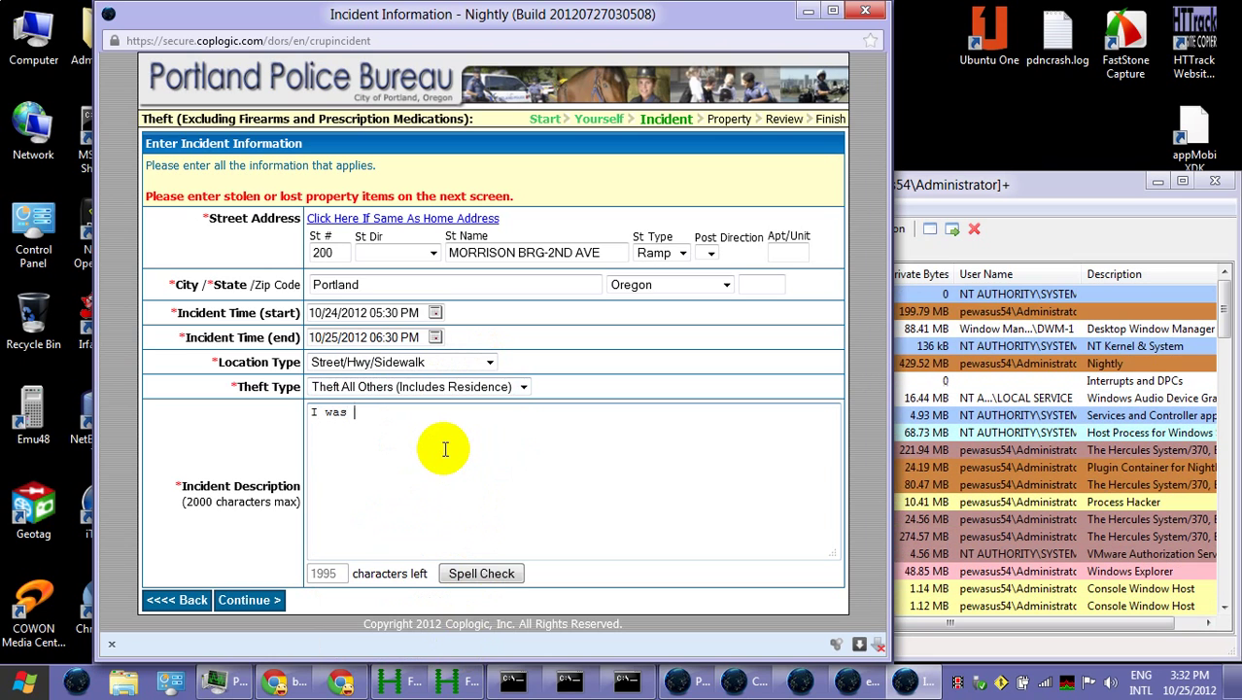
{"action": "type", "text": "waiting "}
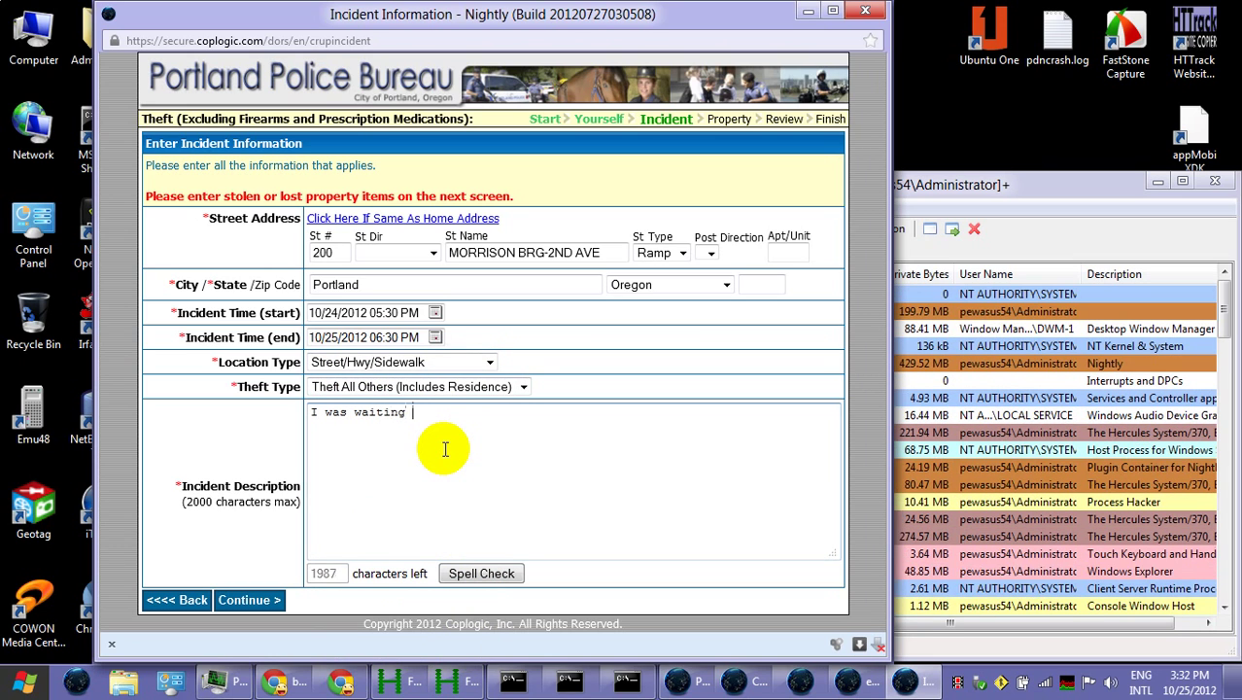
{"action": "type", "text": "at the "}
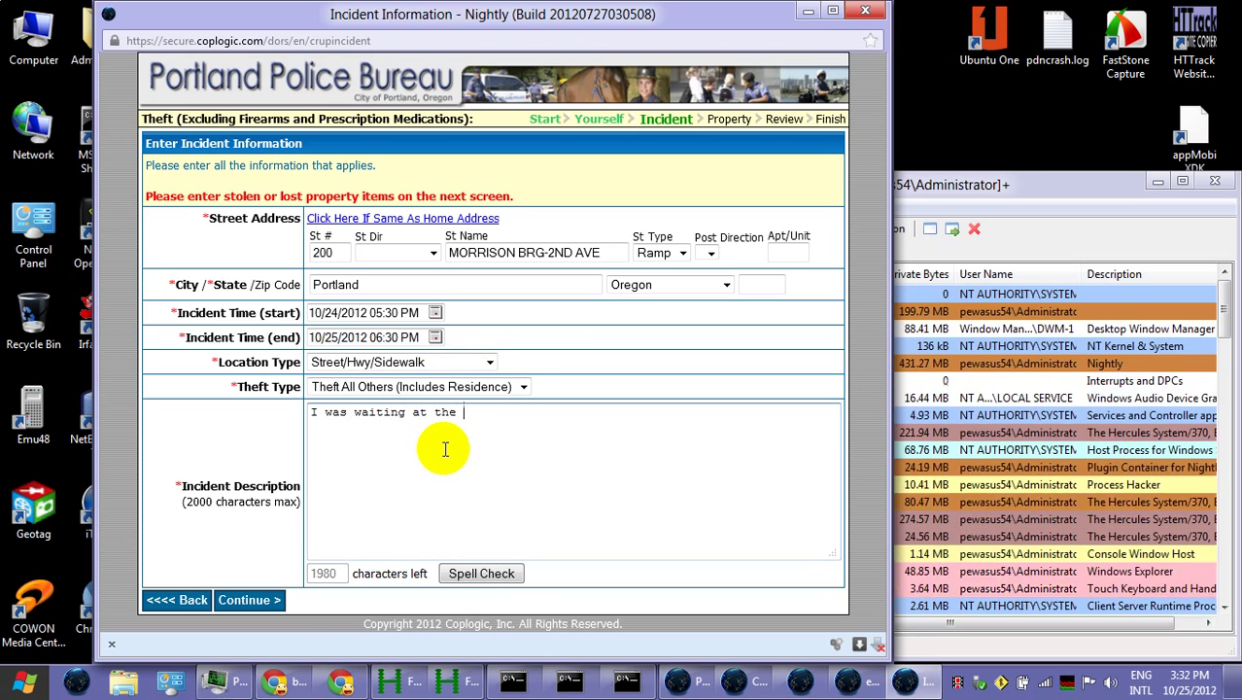
{"action": "type", "text": "train crossing "}
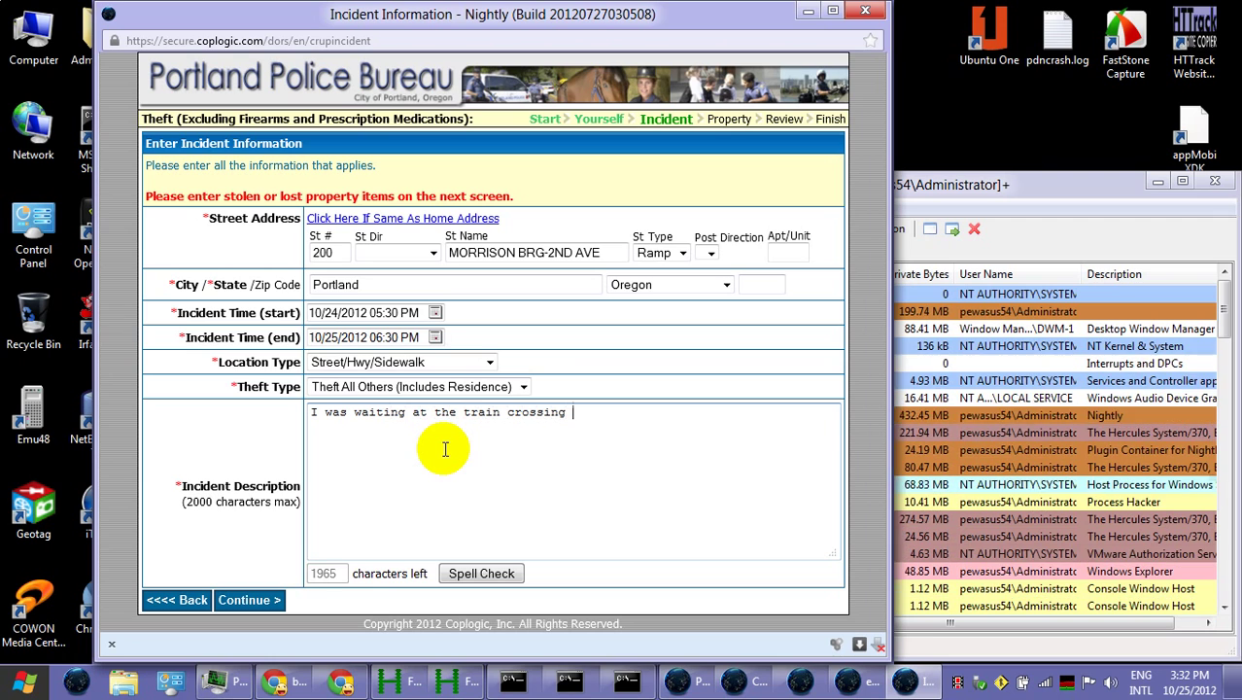
{"action": "type", "text": "under Morrison "}
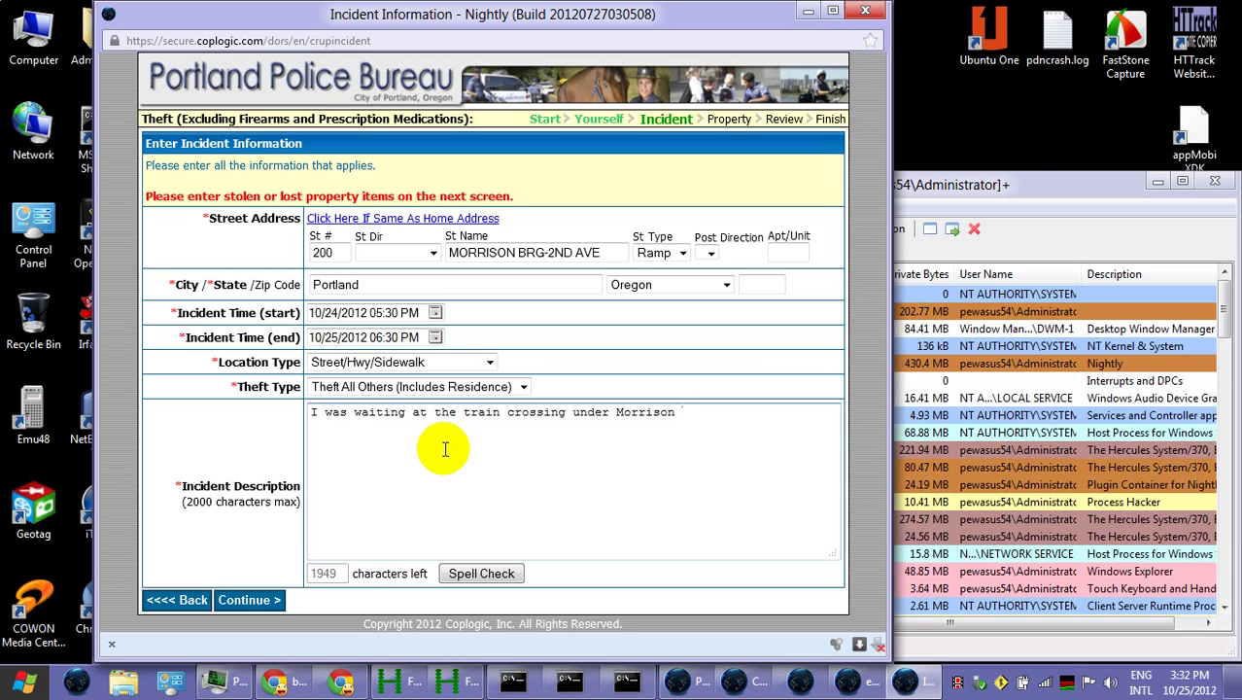
{"action": "type", "text": "Bridge near 2"}
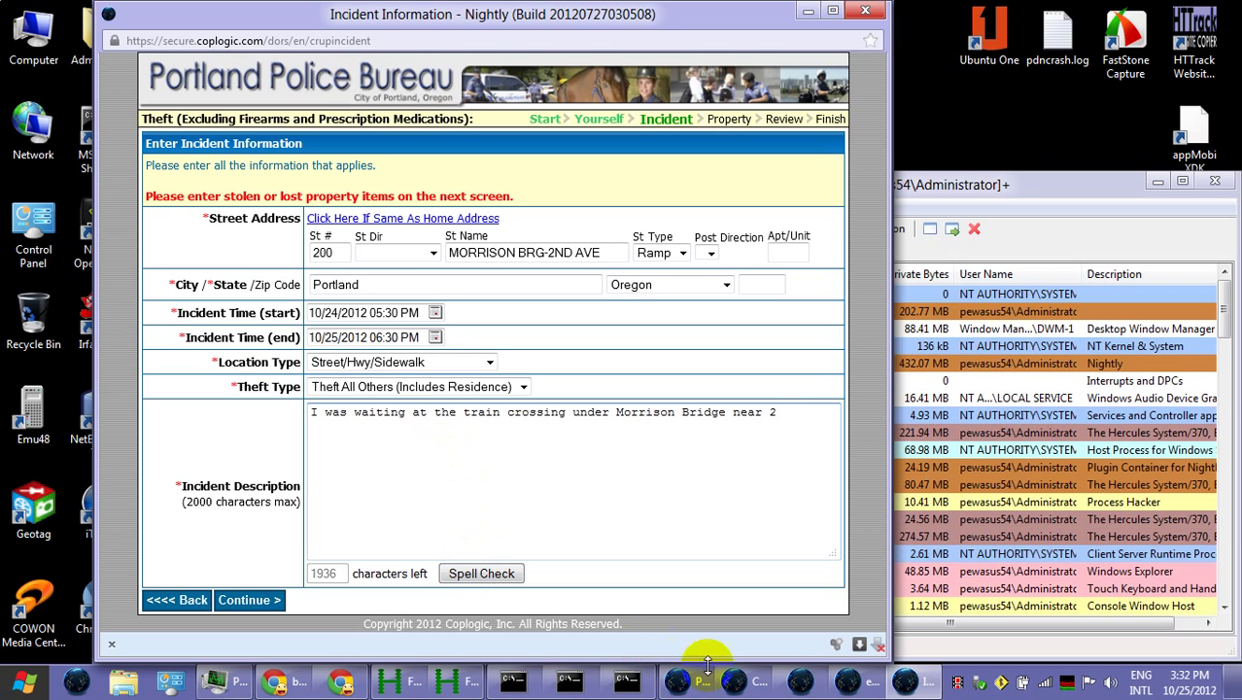
In Chrome, go to google.com and open Google Maps
{"action": "left_click", "coordinate": [340, 683]}
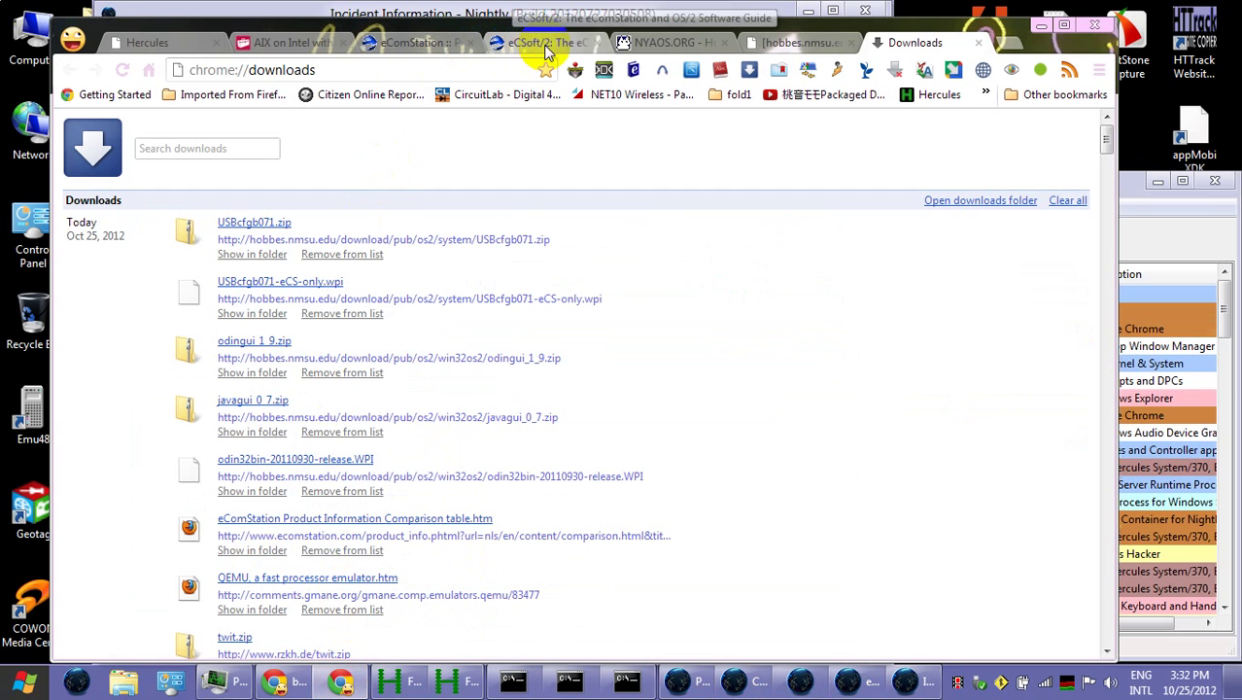
{"action": "left_click", "coordinate": [393, 74]}
{"action": "type", "text": "go"}
{"action": "key", "text": "Return"}
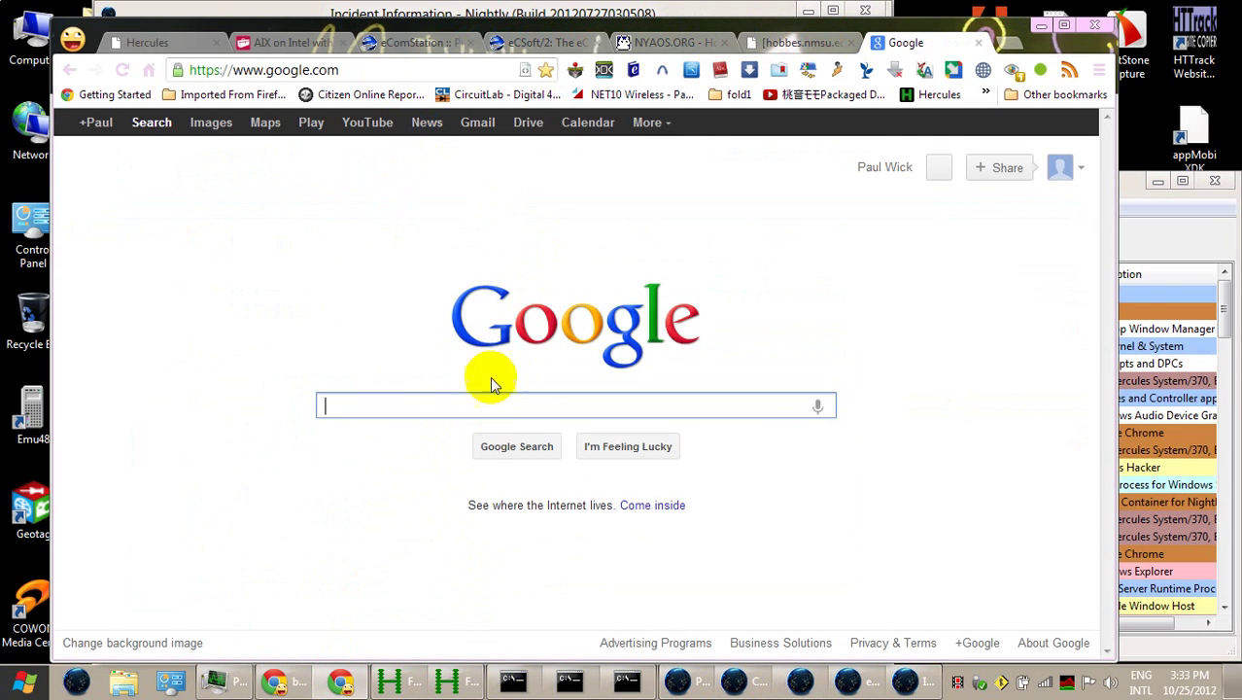
{"action": "left_click", "coordinate": [268, 123]}
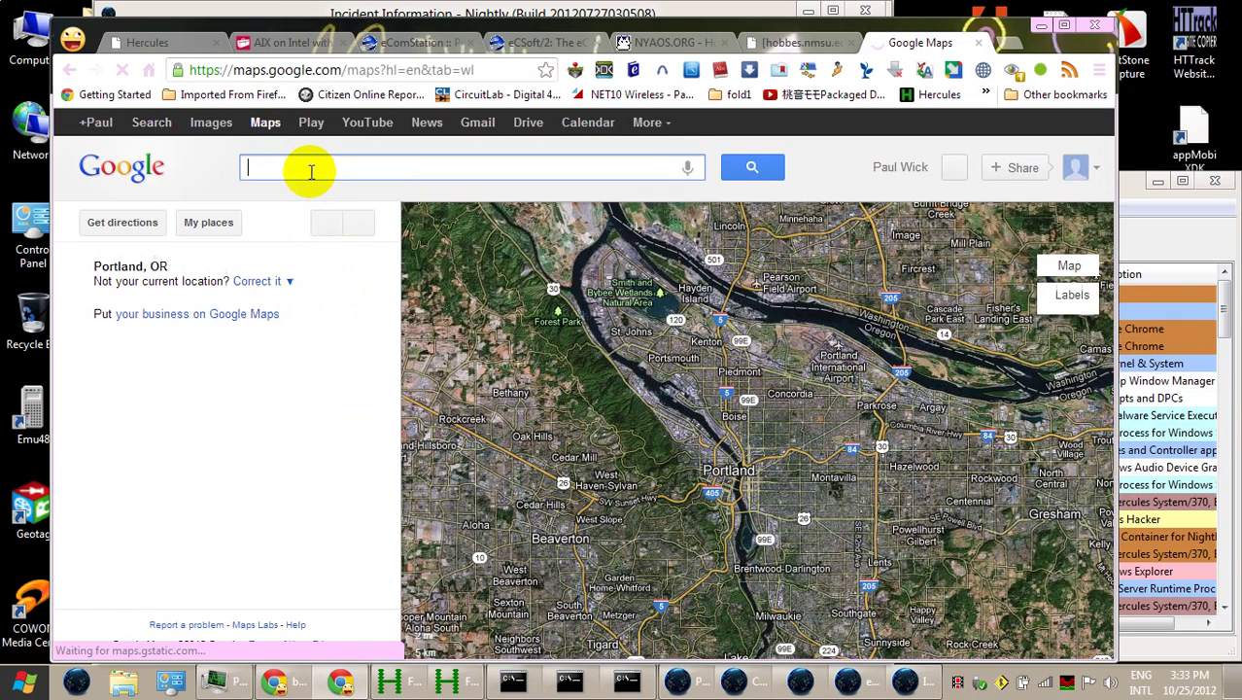
Search 'morrison' and show Morrison Bridge, Portland, OR on the map
{"action": "type", "text": "morrison "}
{"action": "type", "text": "and"}
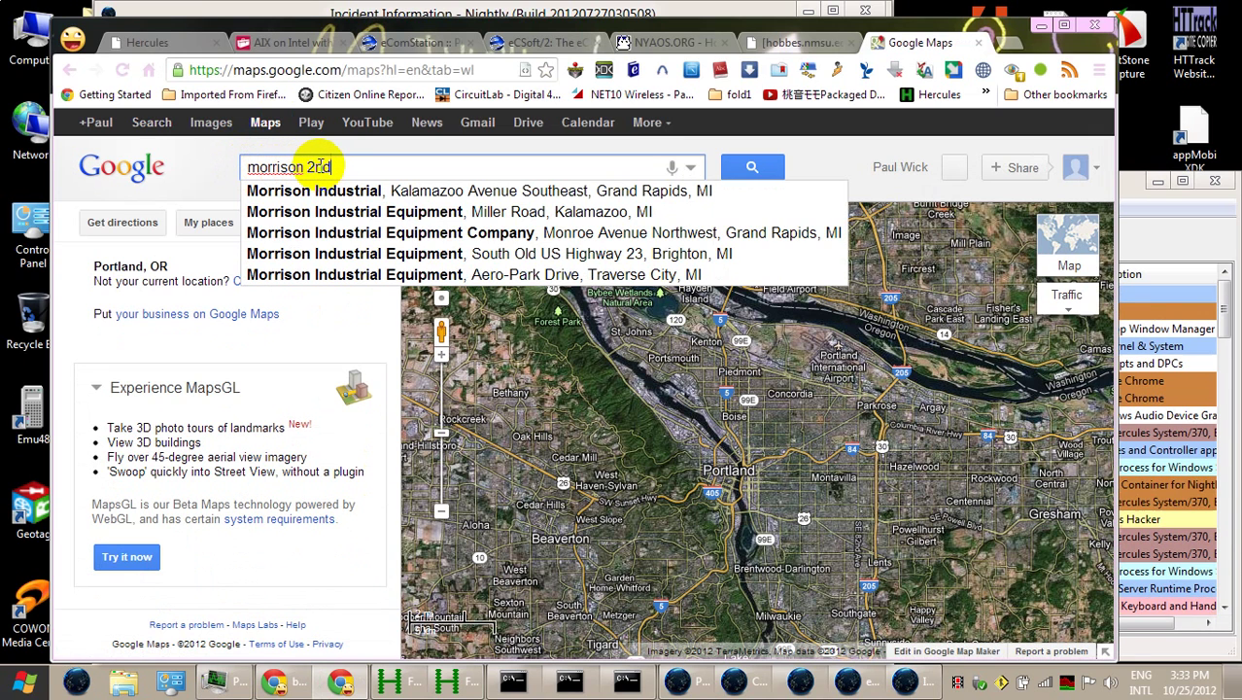
{"action": "left_click", "coordinate": [305, 167]}
{"action": "type", "text": "and"}
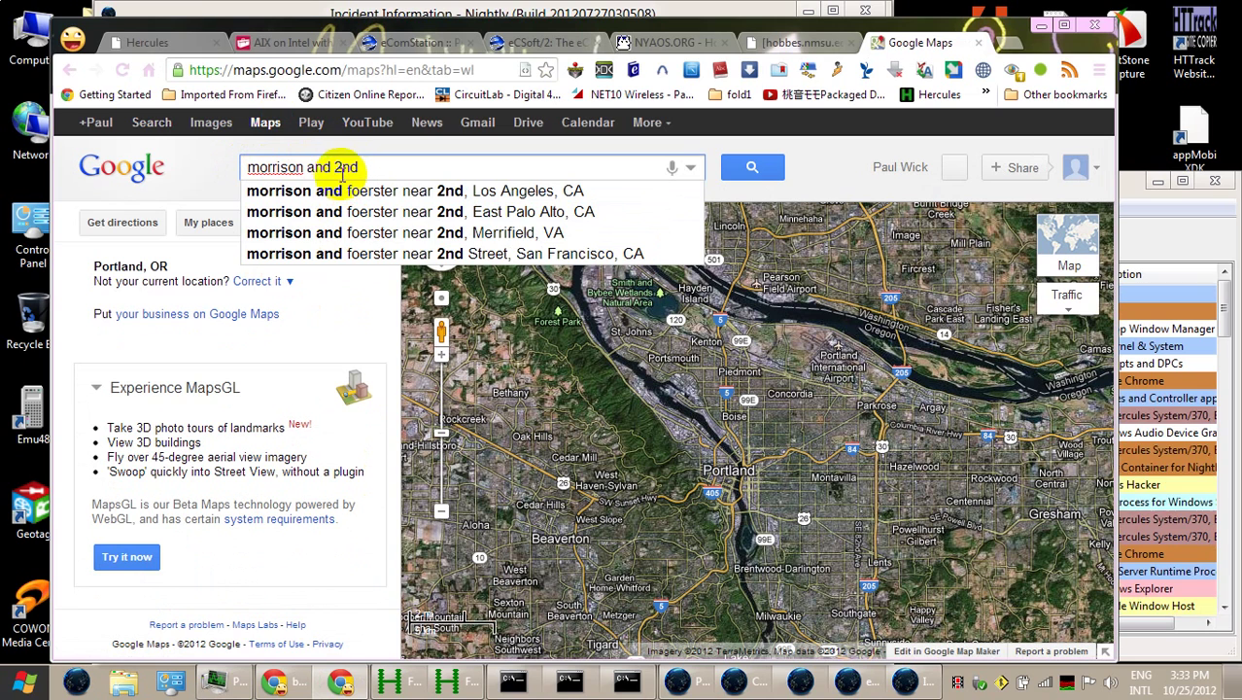
{"action": "left_click_drag", "start_coordinate": [309, 169], "coordinate": [416, 166]}
{"action": "key", "text": "BackSpace"}
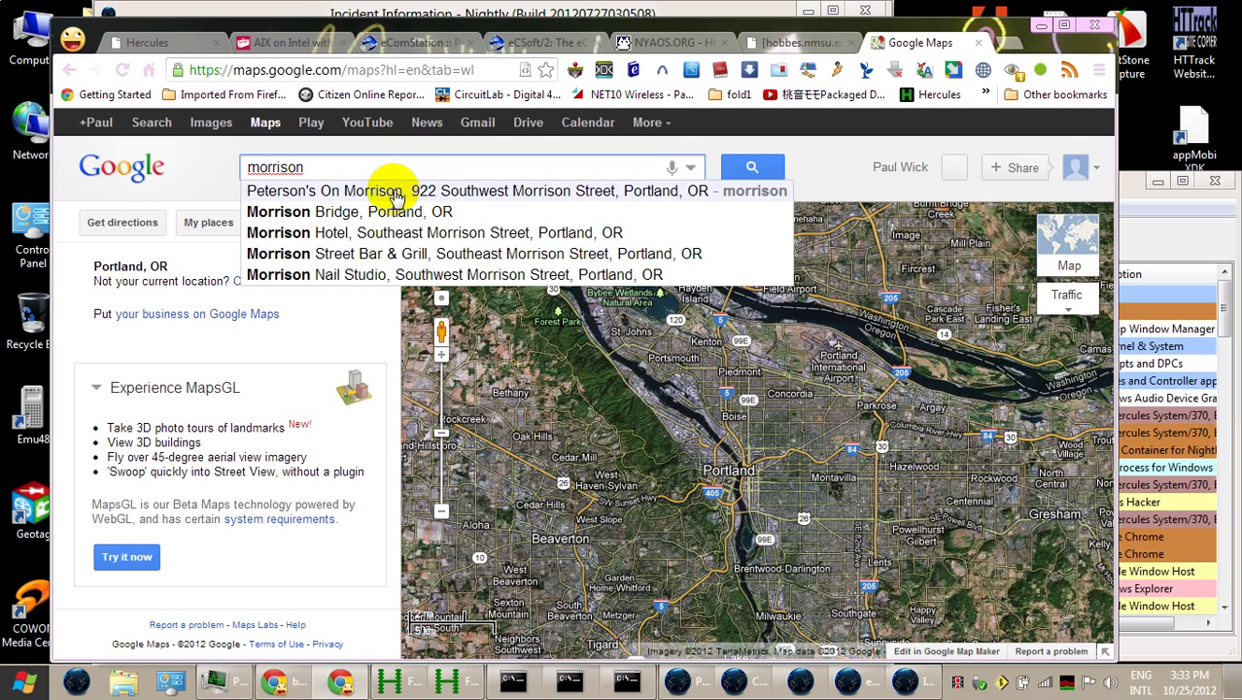
{"action": "left_click", "coordinate": [390, 209]}
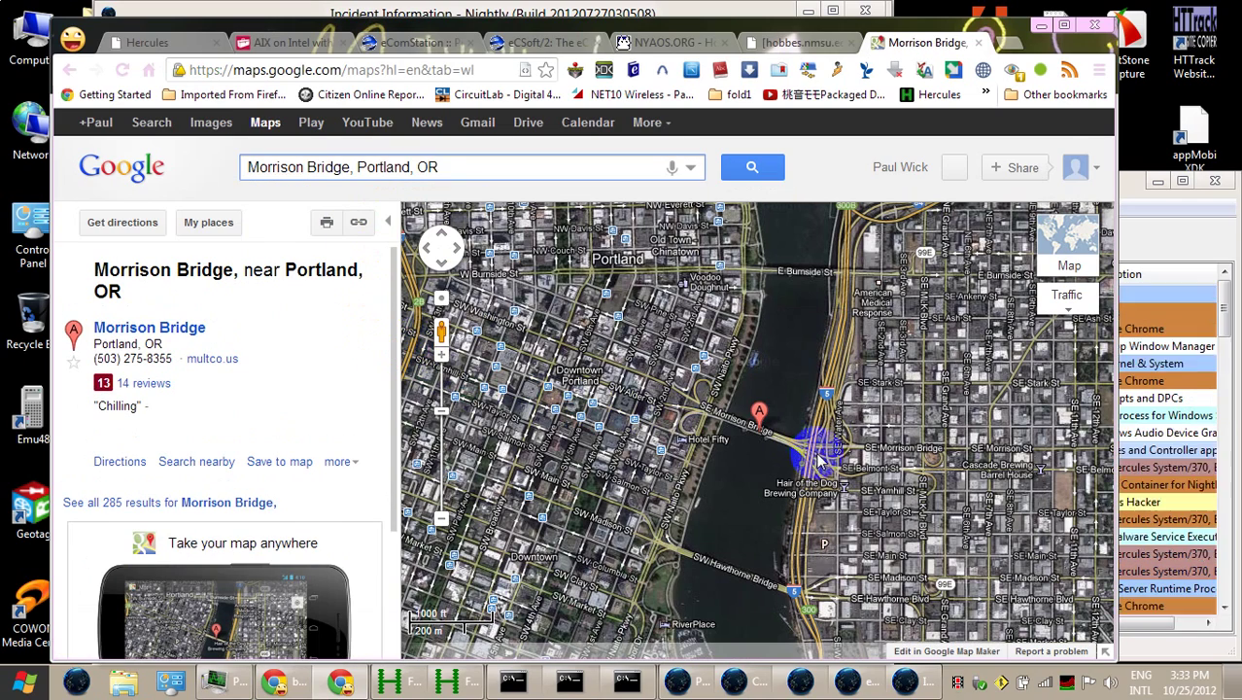
Zoom to the bridge's east end, open Street View on SE Morrison St, and select its address
{"action": "left_click_drag", "start_coordinate": [820, 460], "coordinate": [742, 404]}
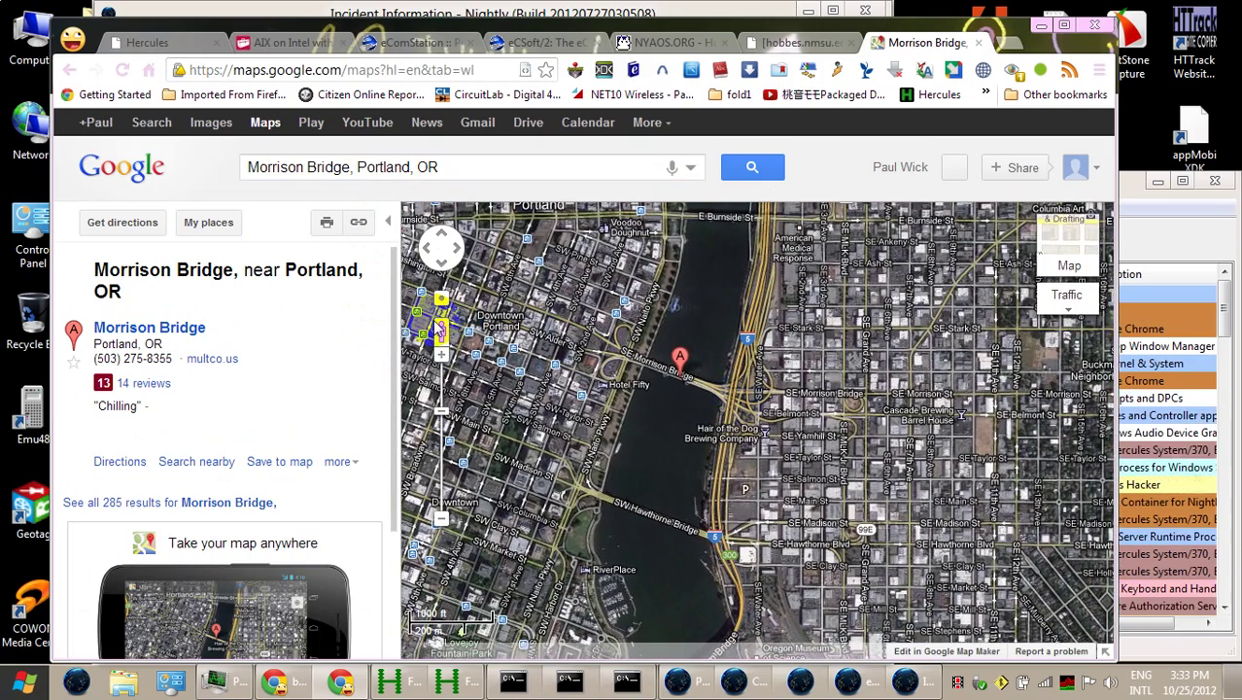
{"action": "left_click", "coordinate": [440, 358]}
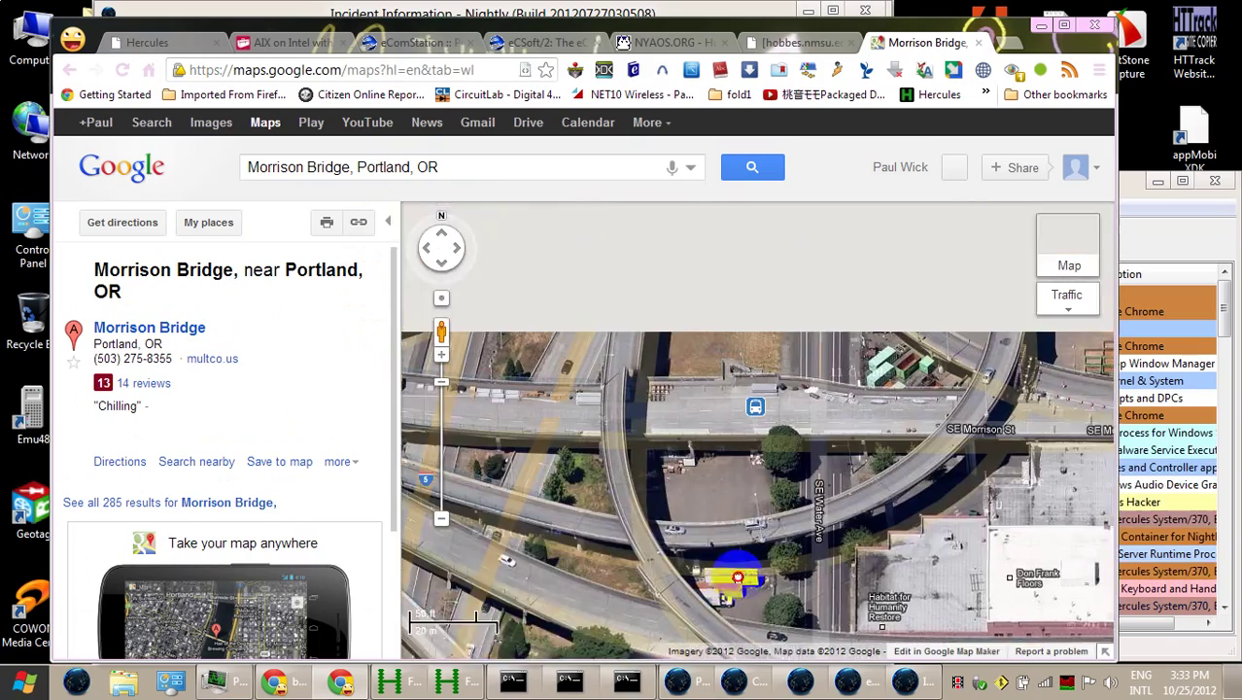
{"action": "left_click", "coordinate": [709, 387]}
{"action": "mouse_move", "coordinate": [709, 386]}
{"action": "left_mouse_down"}
{"action": "mouse_move", "coordinate": [719, 464]}
{"action": "mouse_move", "coordinate": [823, 337]}
{"action": "mouse_move", "coordinate": [735, 328]}
{"action": "mouse_move", "coordinate": [657, 340]}
{"action": "mouse_move", "coordinate": [532, 384]}
{"action": "left_mouse_up"}
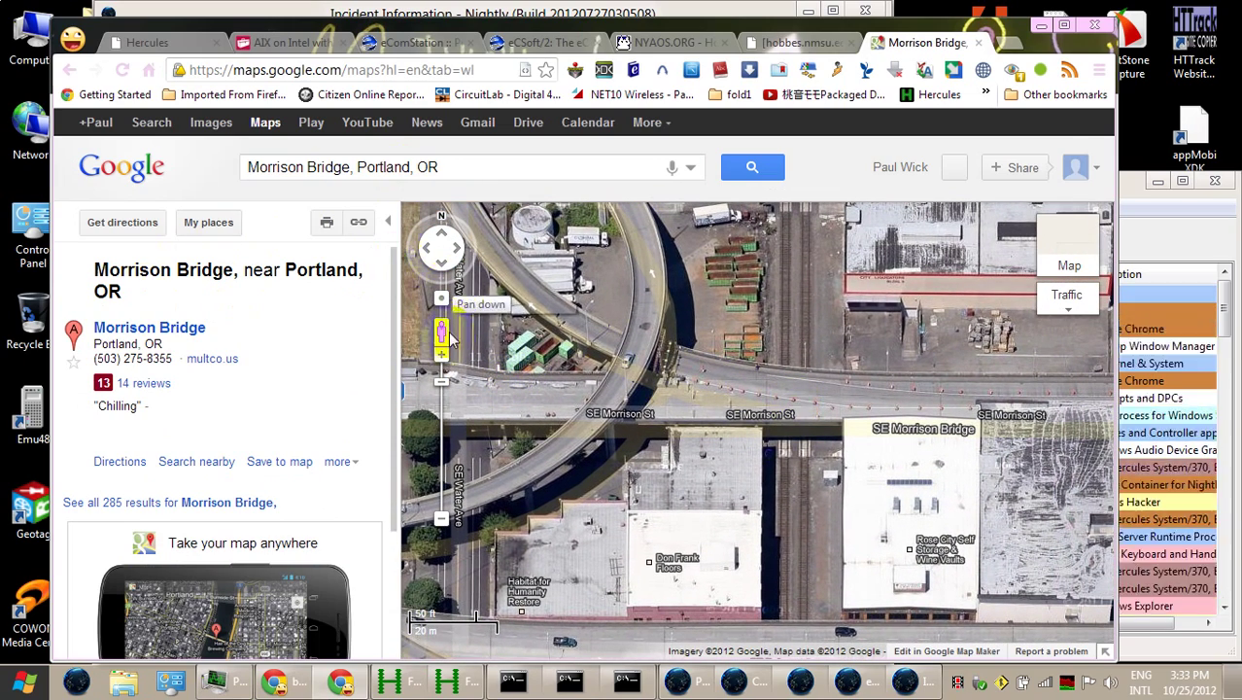
{"action": "left_click_drag", "start_coordinate": [443, 333], "coordinate": [783, 389]}
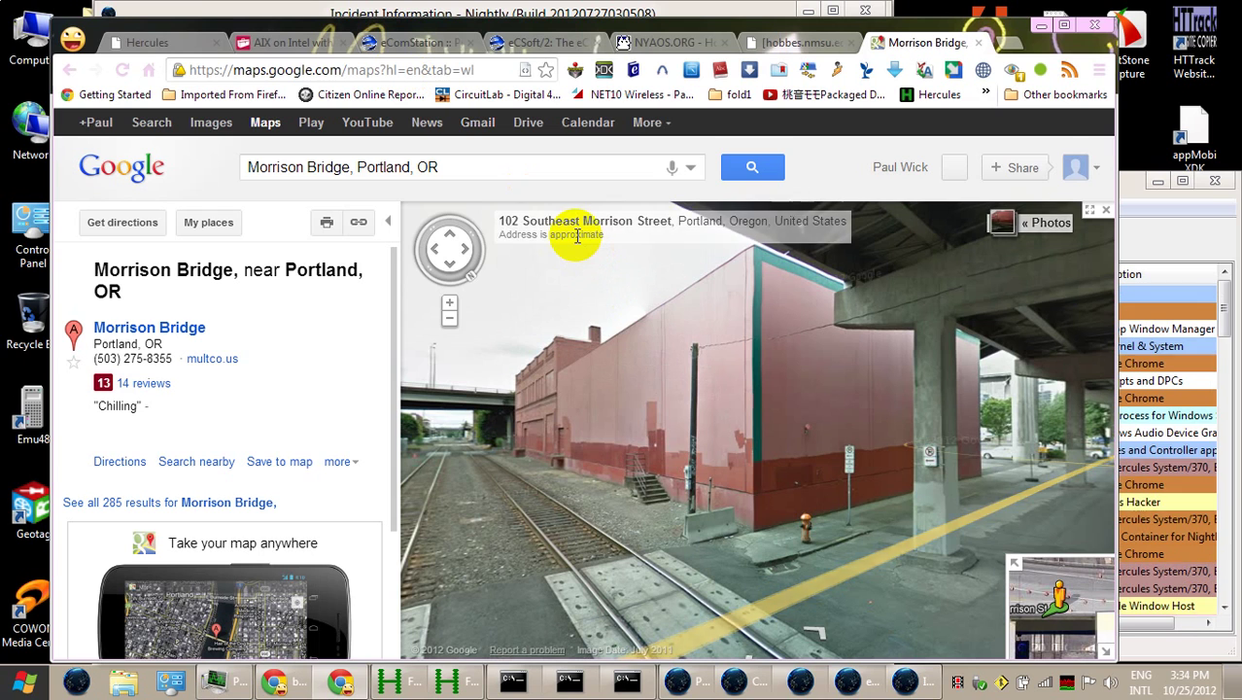
{"action": "left_click_drag", "start_coordinate": [498, 218], "coordinate": [767, 223]}
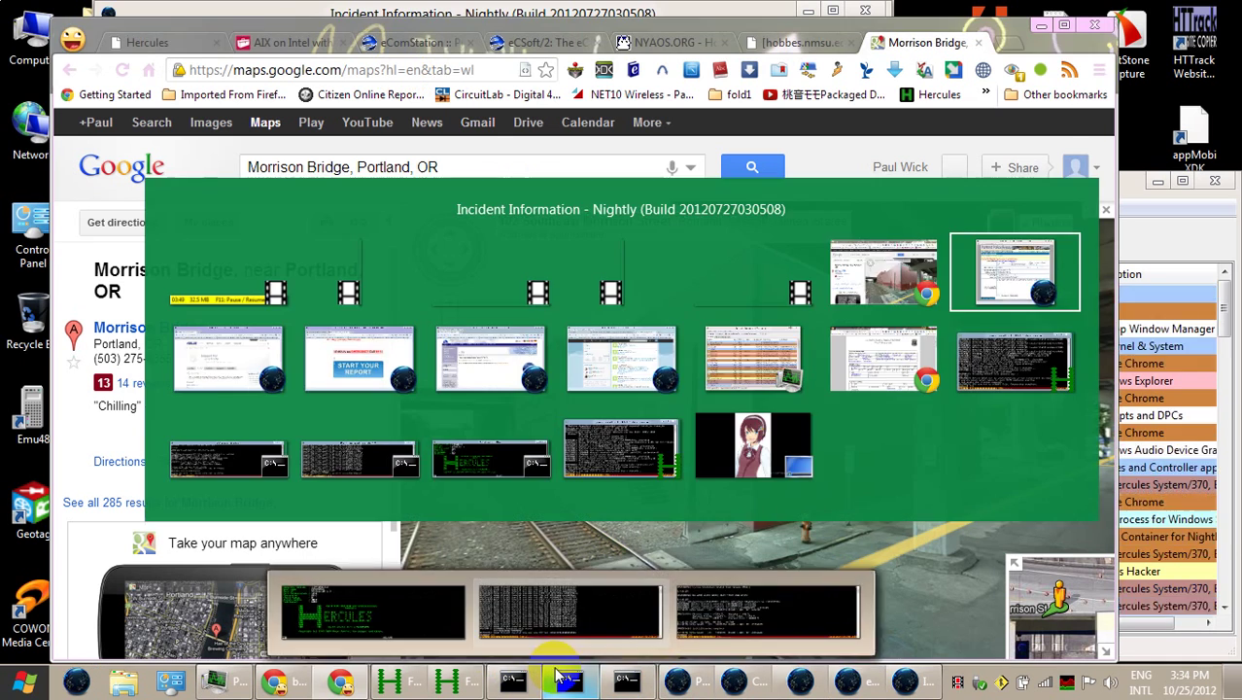
{"action": "left_click", "coordinate": [561, 675]}
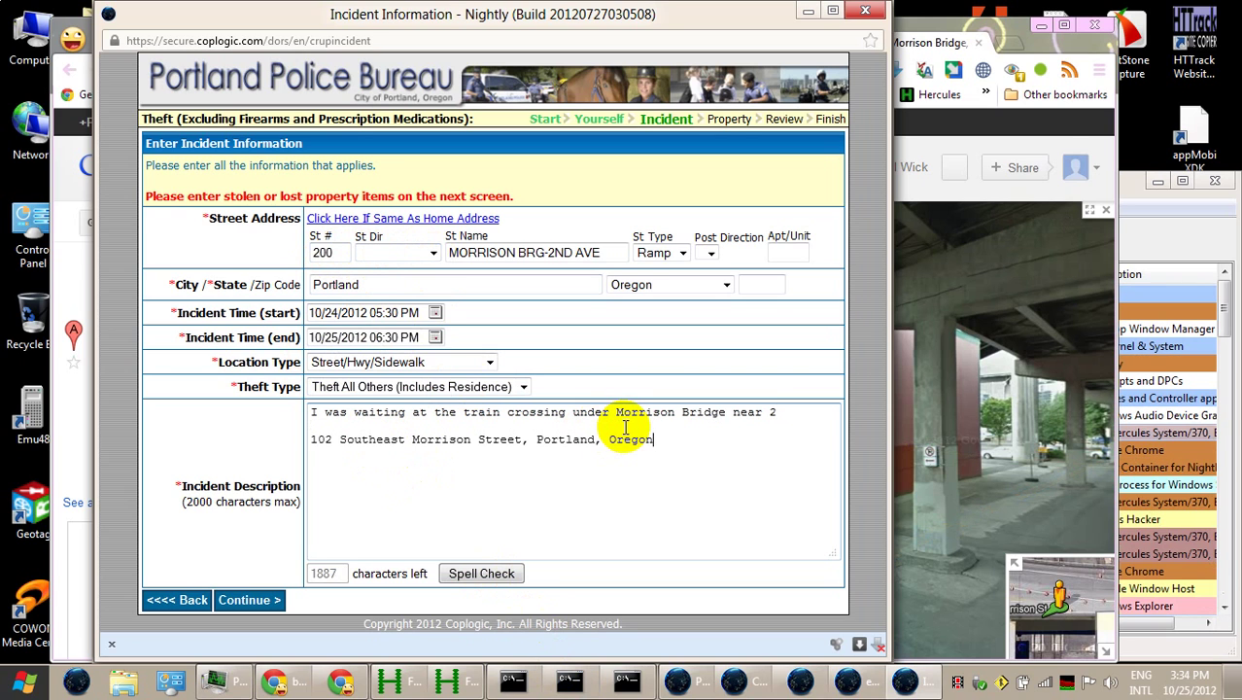
{"action": "double_click", "coordinate": [335, 253]}
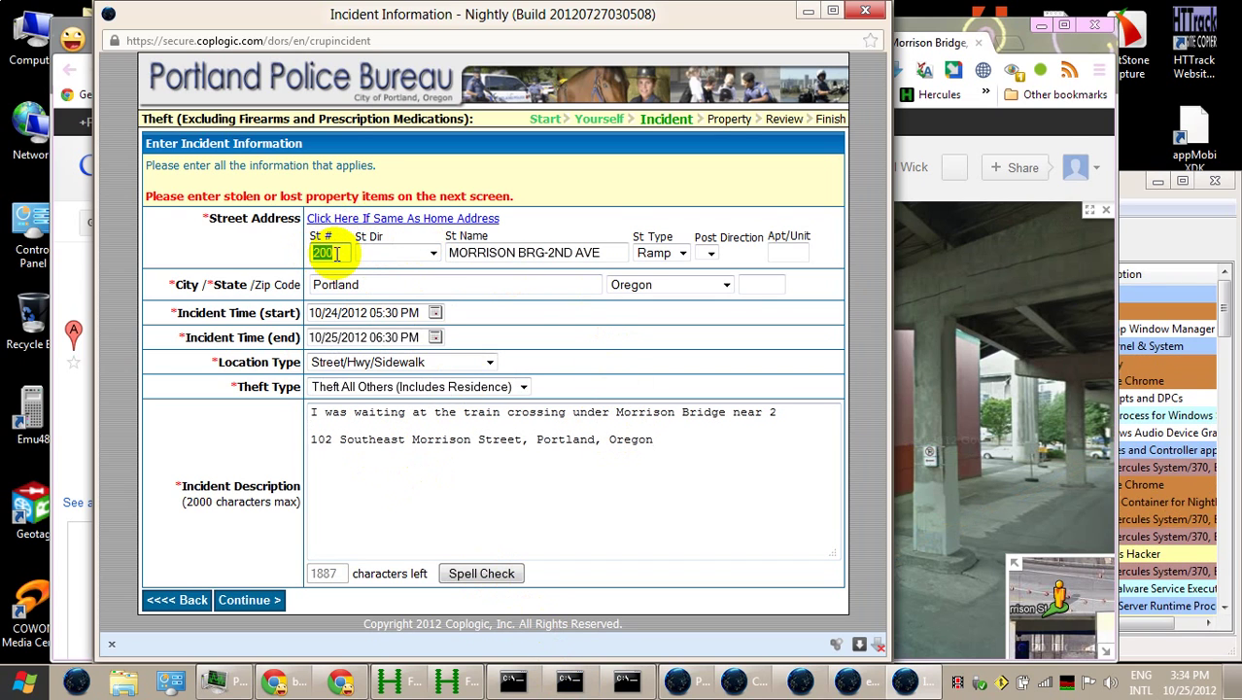
{"action": "type", "text": "102"}
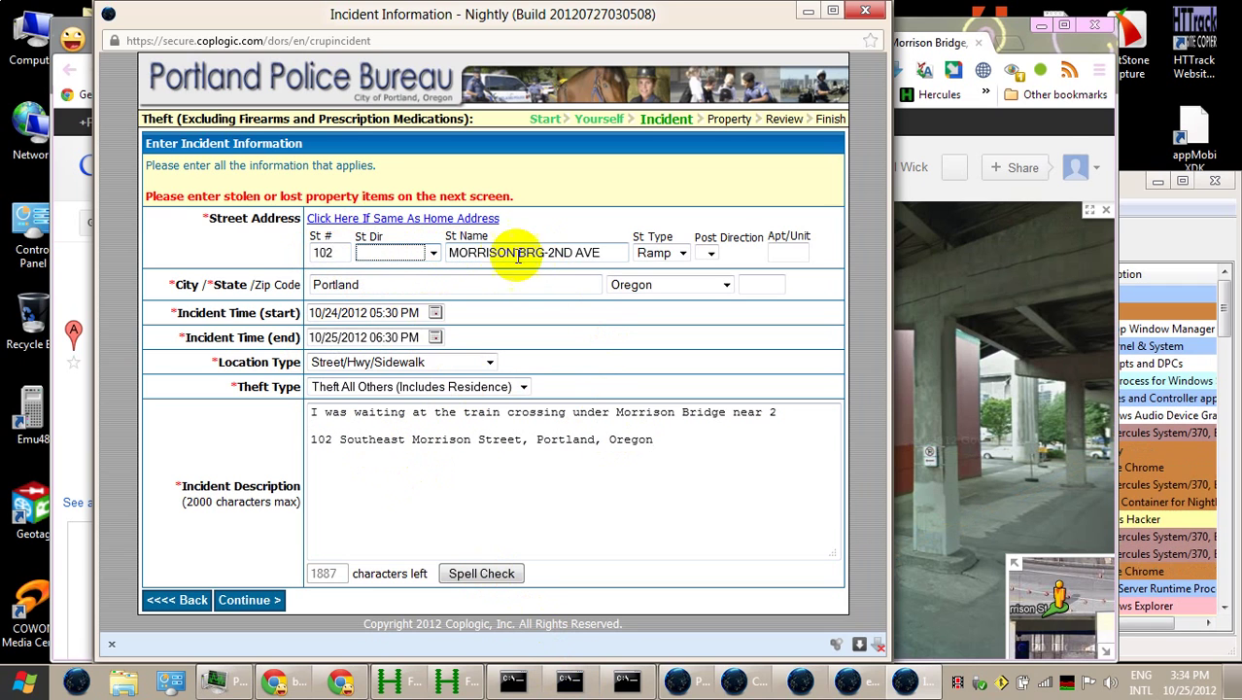
{"action": "left_click_drag", "start_coordinate": [536, 249], "coordinate": [625, 238]}
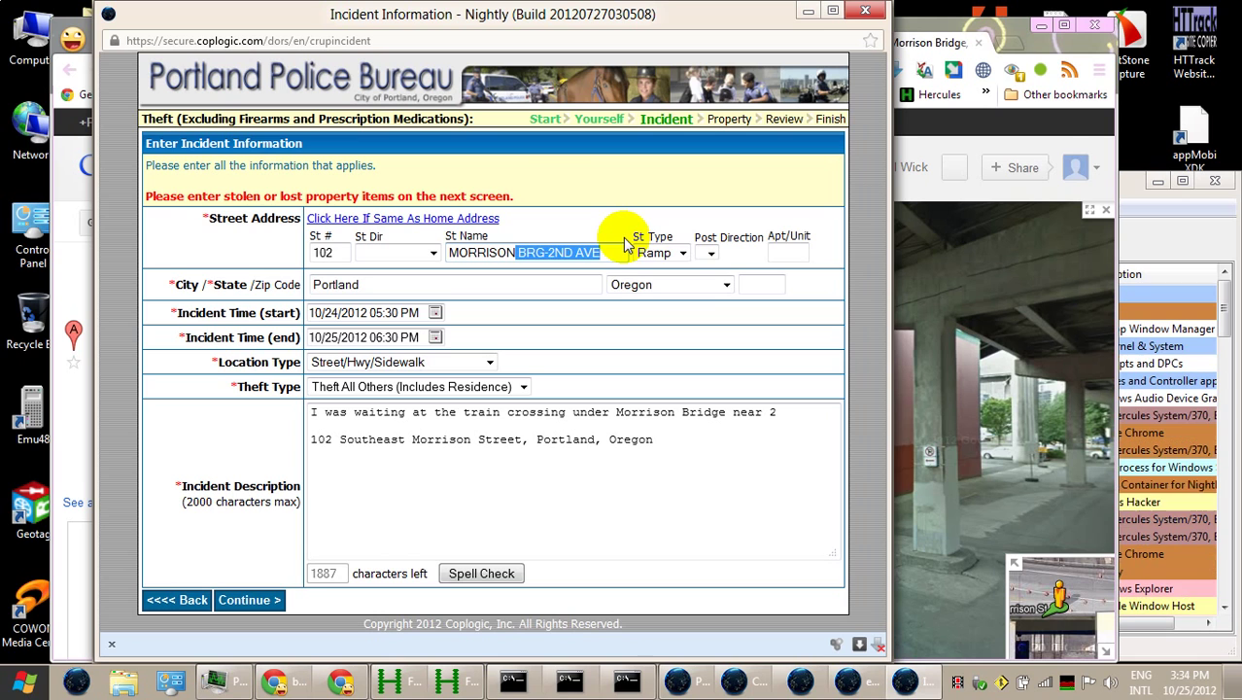
{"action": "left_click", "coordinate": [677, 259]}
{"action": "left_click", "coordinate": [678, 255]}
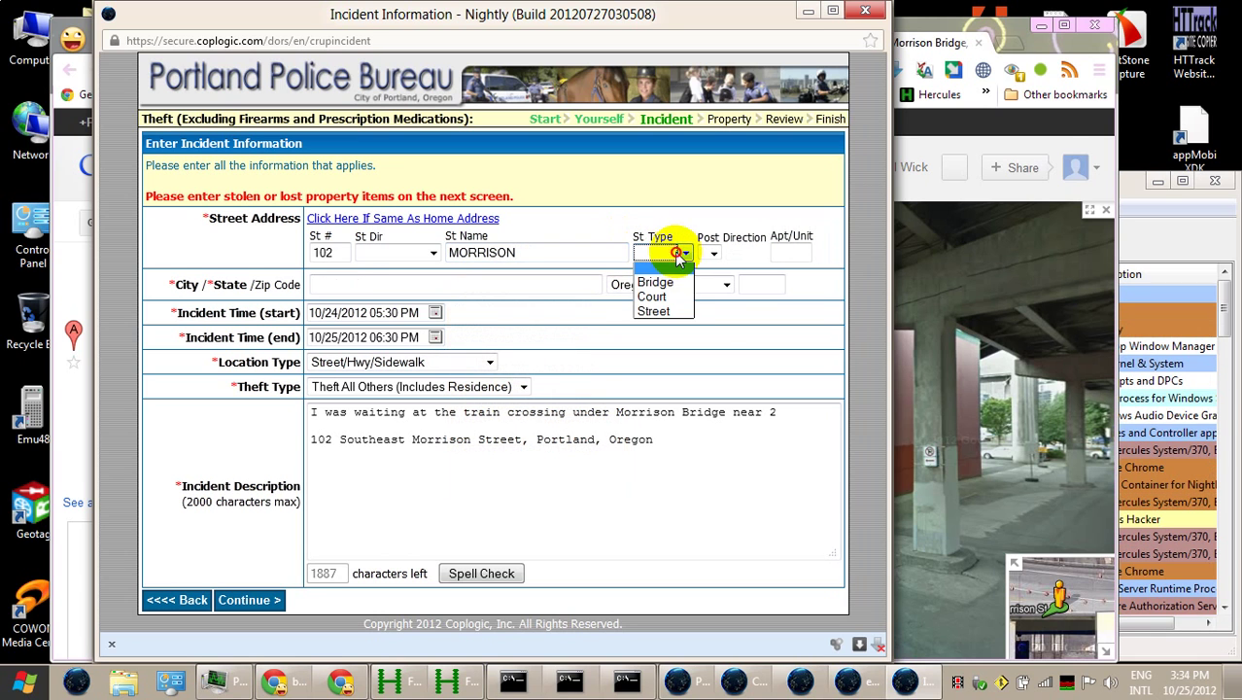
{"action": "left_click", "coordinate": [685, 301]}
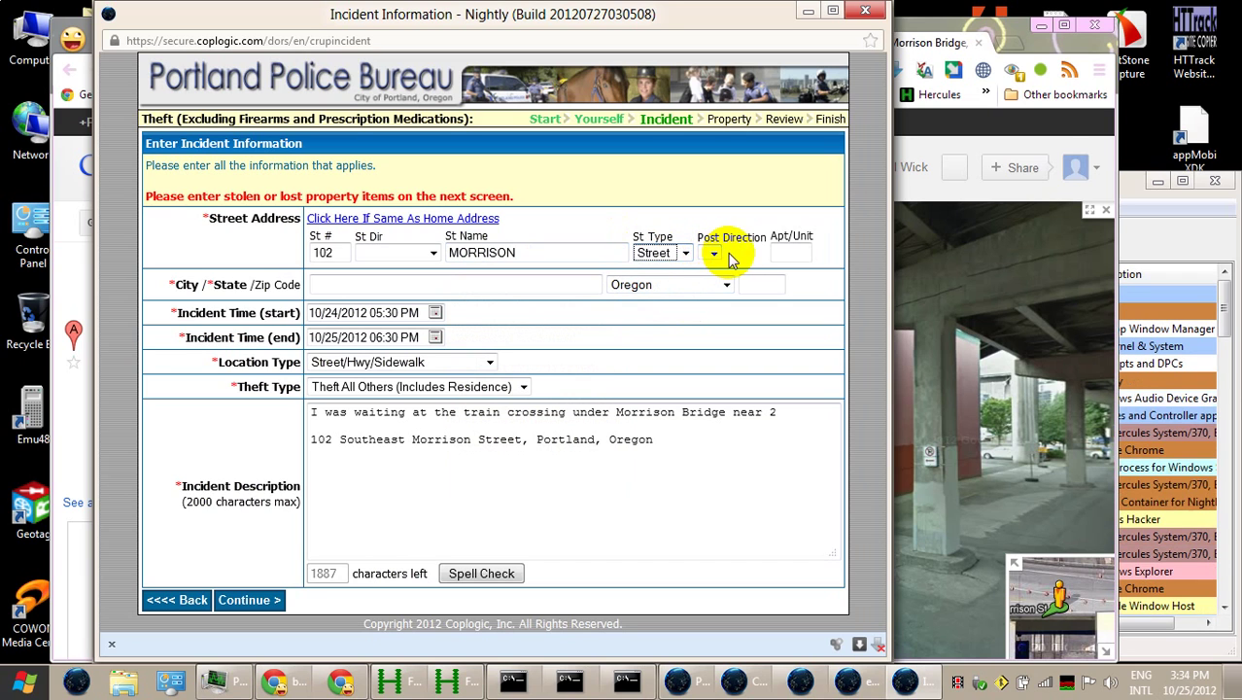
{"action": "left_click", "coordinate": [510, 289]}
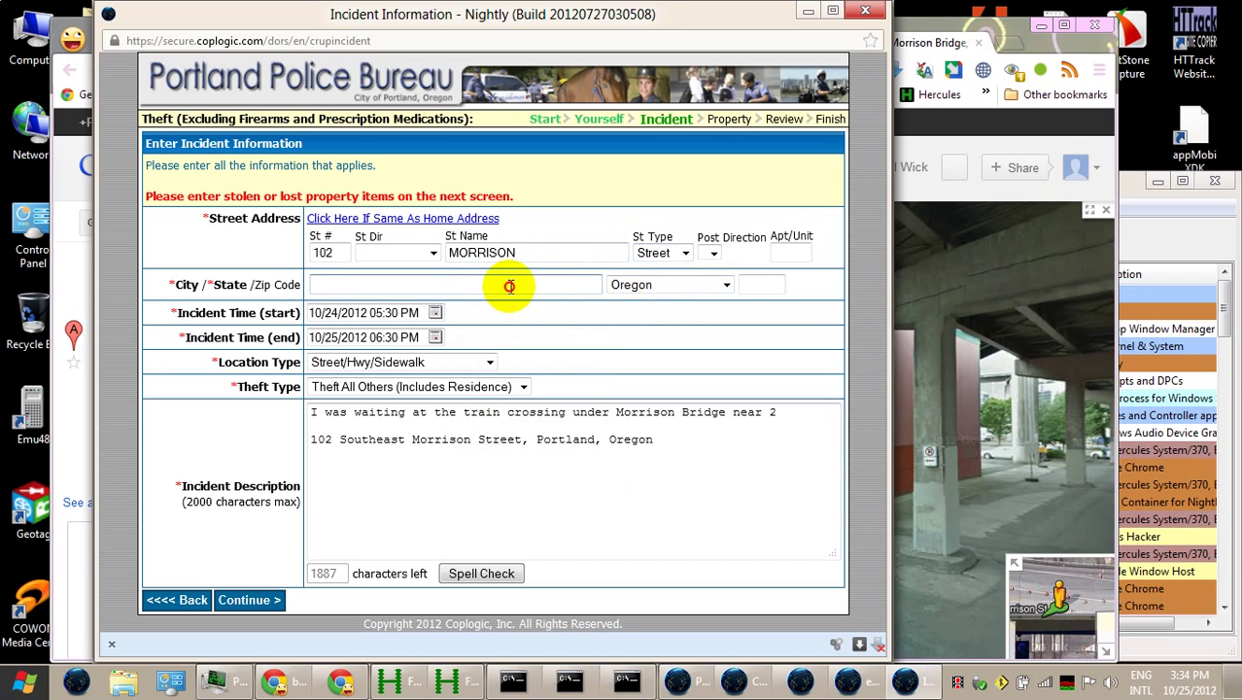
{"action": "type", "text": "Portland"}
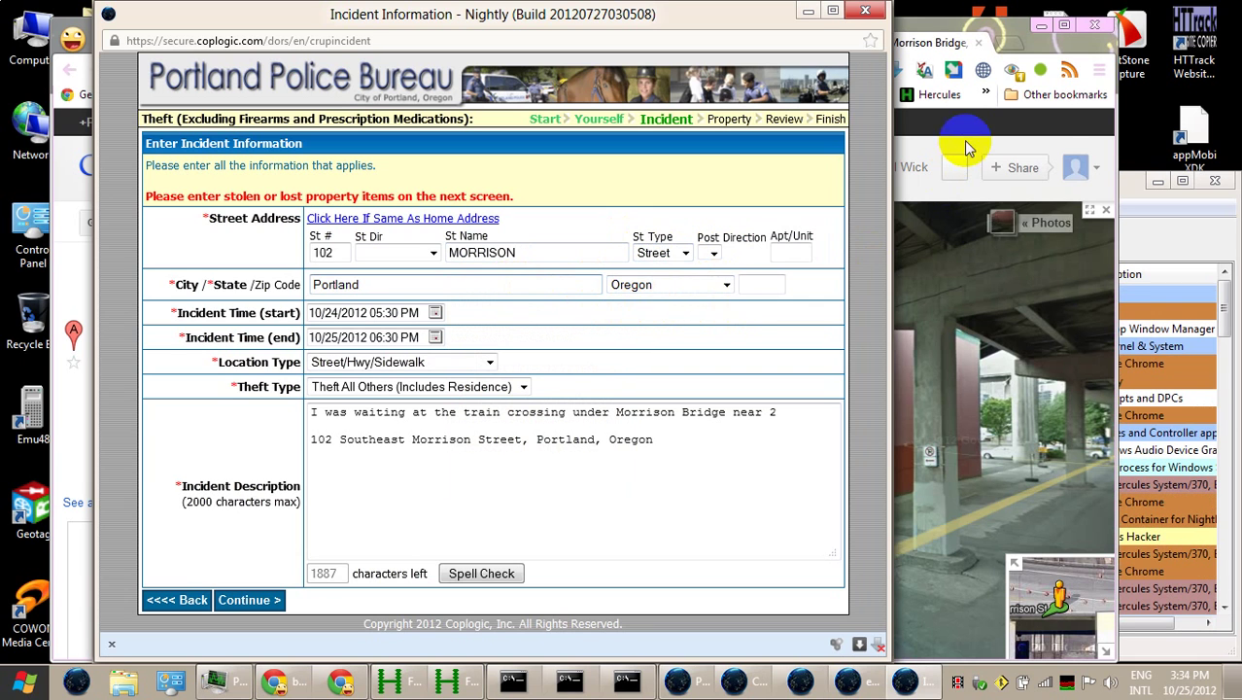
{"action": "left_click", "coordinate": [1003, 33]}
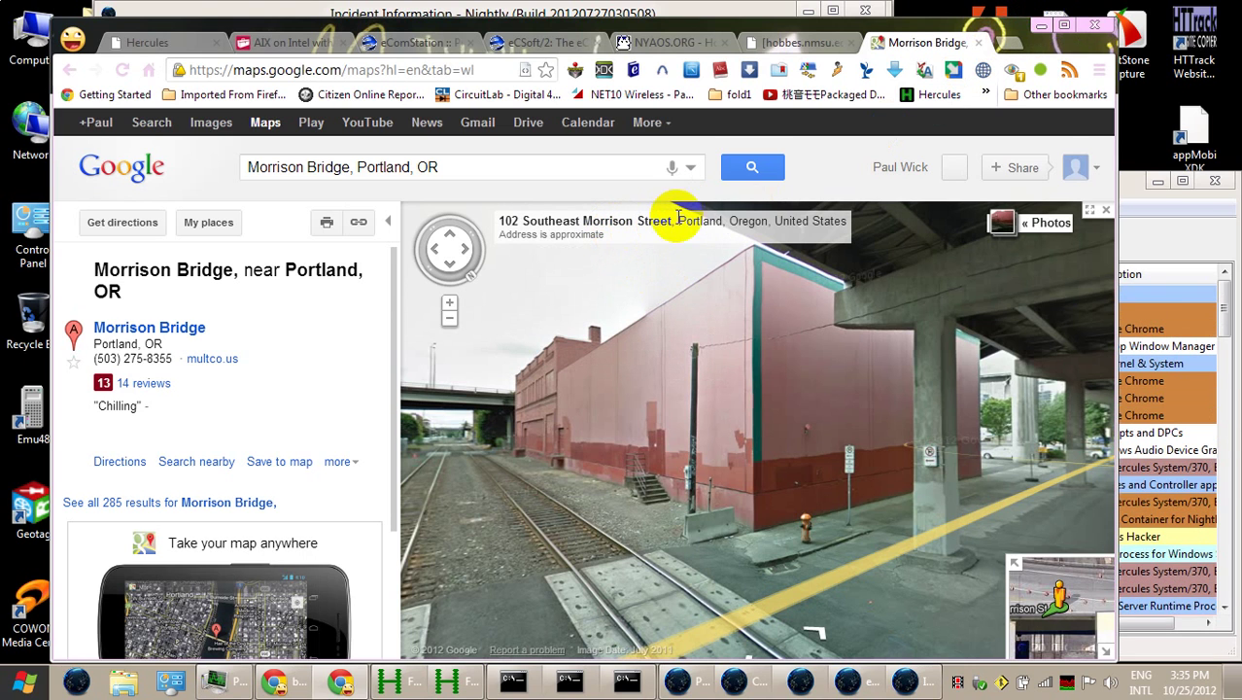
{"action": "left_click_drag", "start_coordinate": [761, 220], "coordinate": [496, 221]}
{"action": "key", "text": "ctrl+c"}
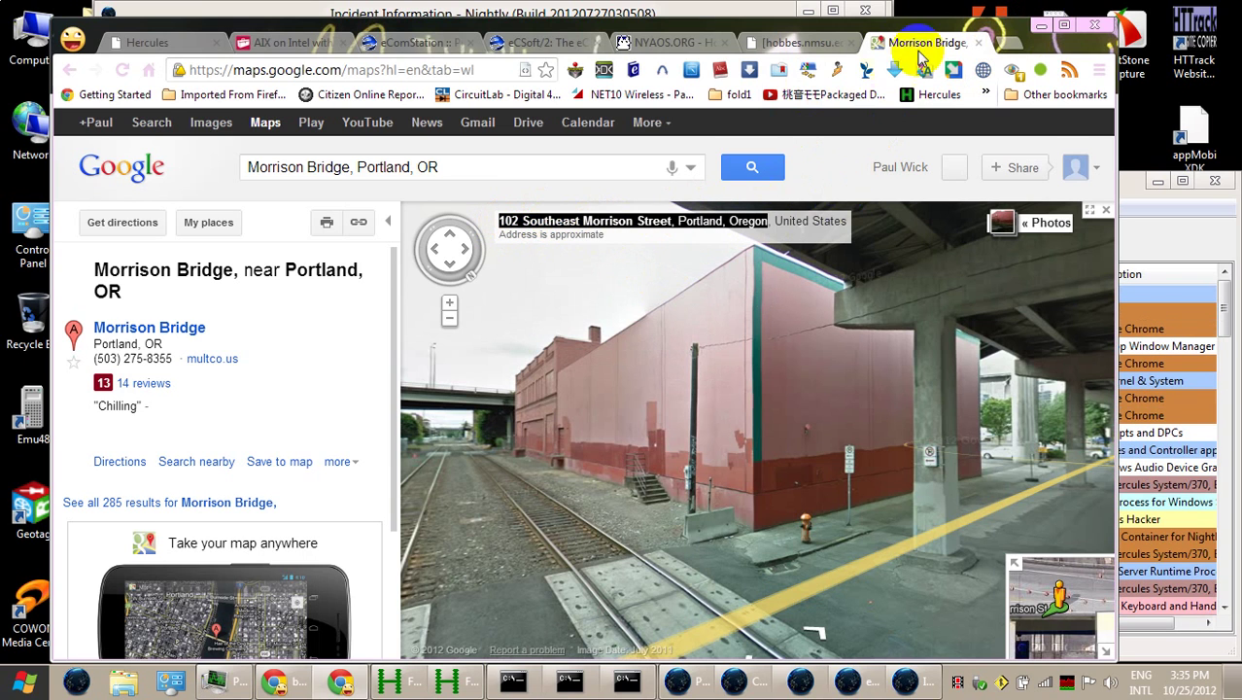
{"action": "left_click", "coordinate": [1018, 48]}
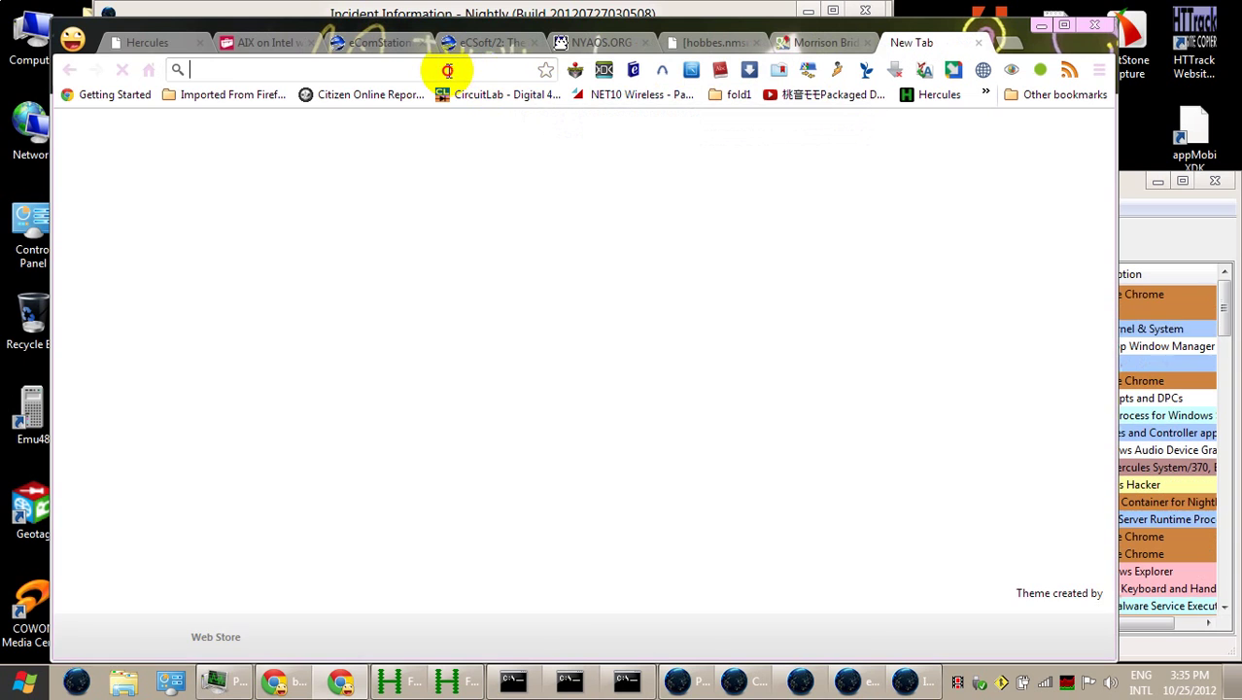
{"action": "type", "text": "google.com"}
{"action": "key", "text": "Return"}
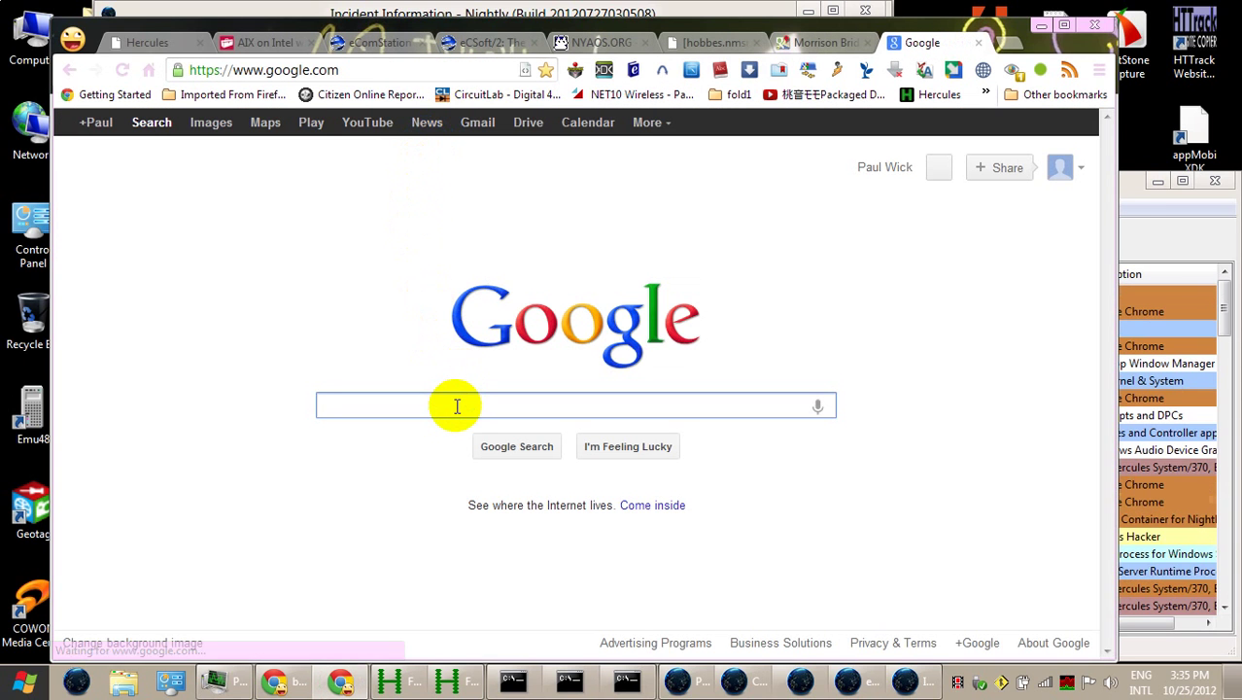
{"action": "key", "text": "ctrl+v"}
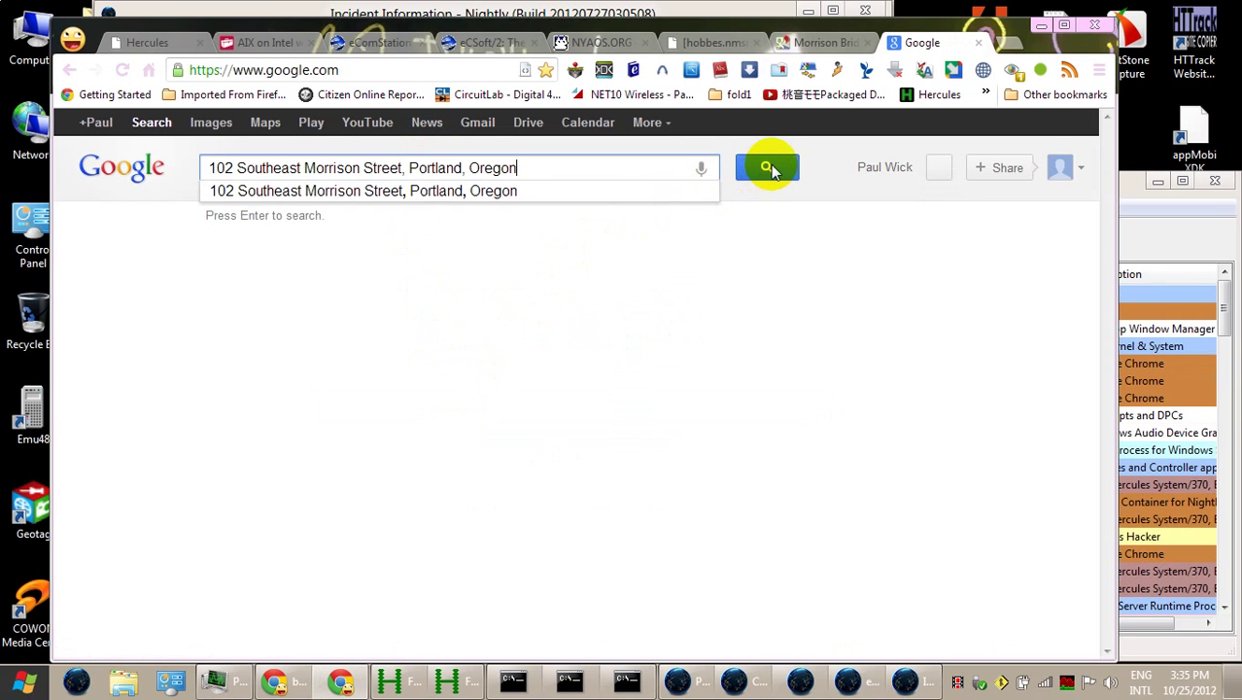
{"action": "left_click", "coordinate": [767, 167]}
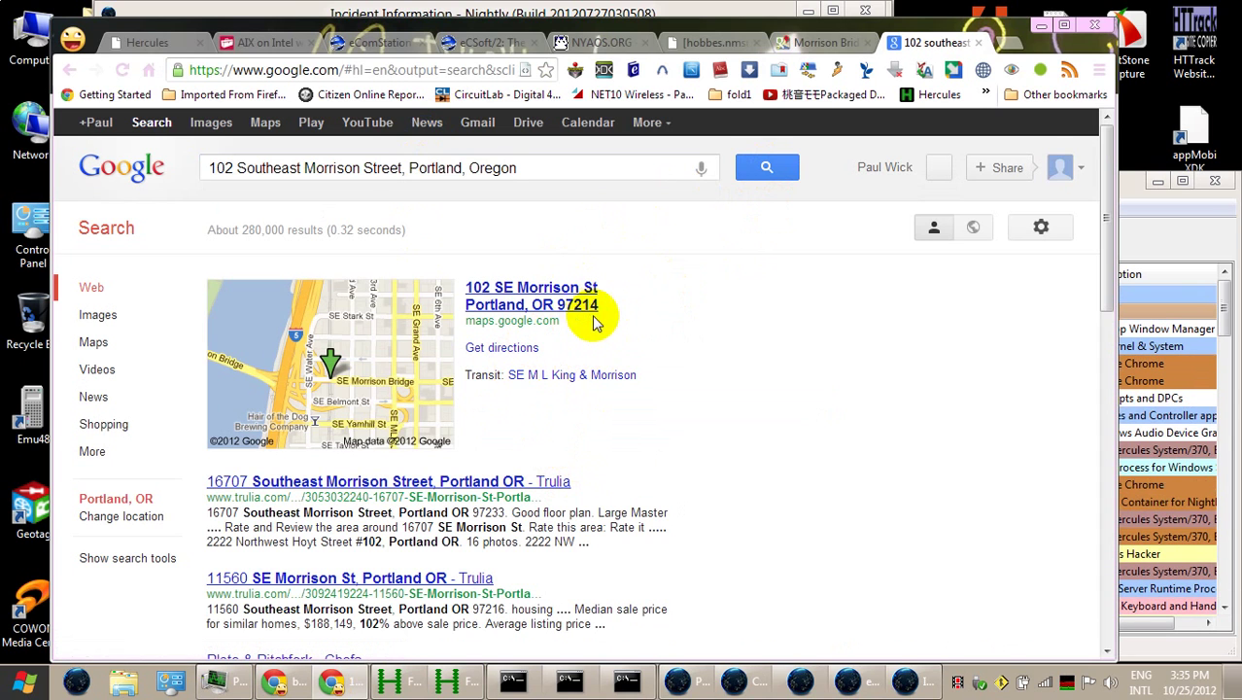
{"action": "scroll", "coordinate": [600, 327], "scroll_direction": "down", "scroll_amount": 1}
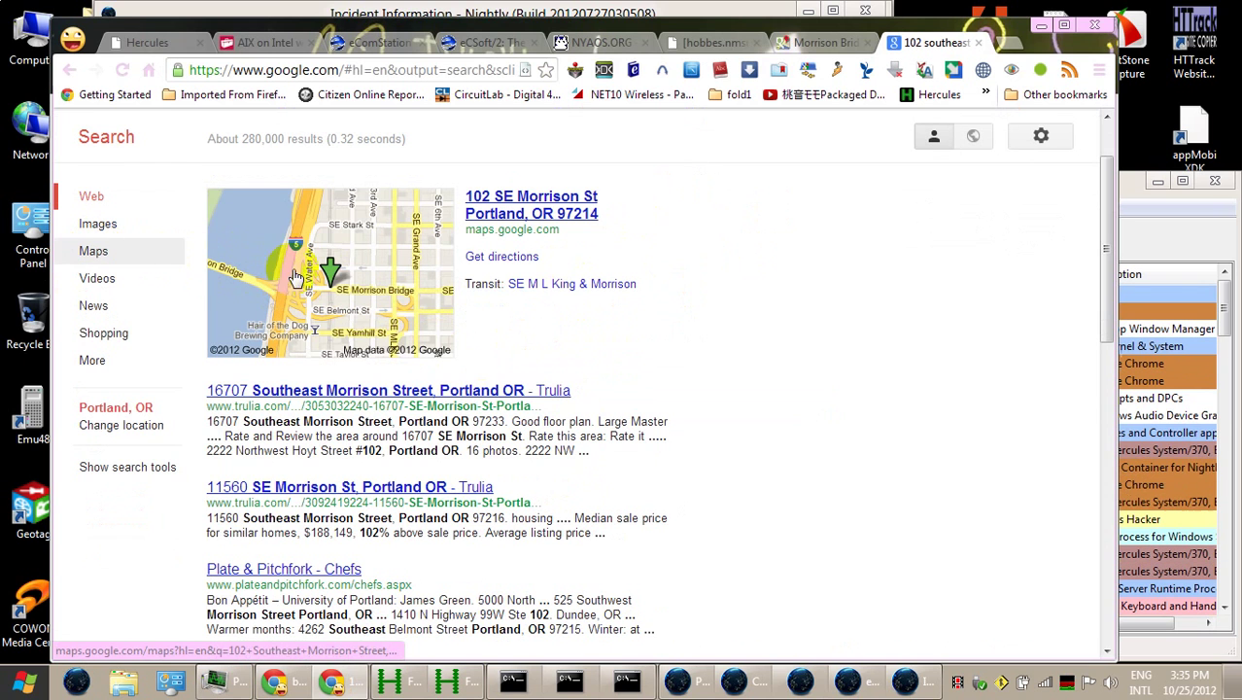
{"action": "left_click", "coordinate": [331, 282]}
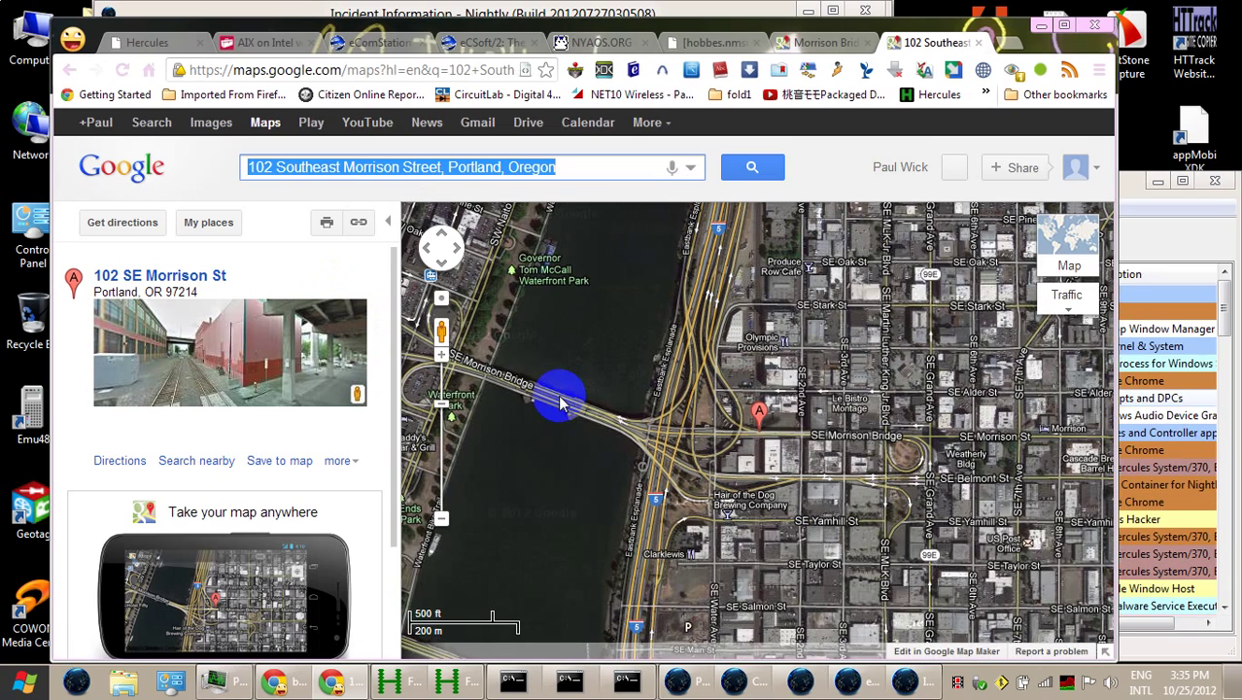
{"action": "left_click", "coordinate": [444, 359]}
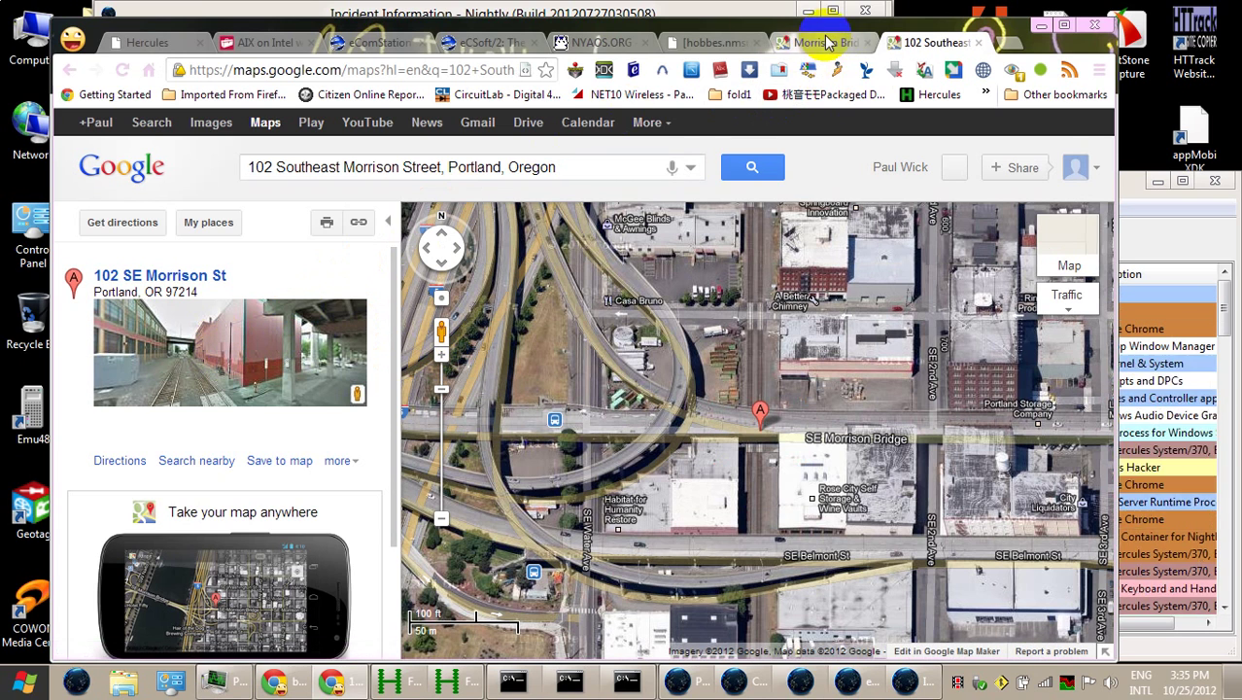
{"action": "left_click", "coordinate": [65, 72]}
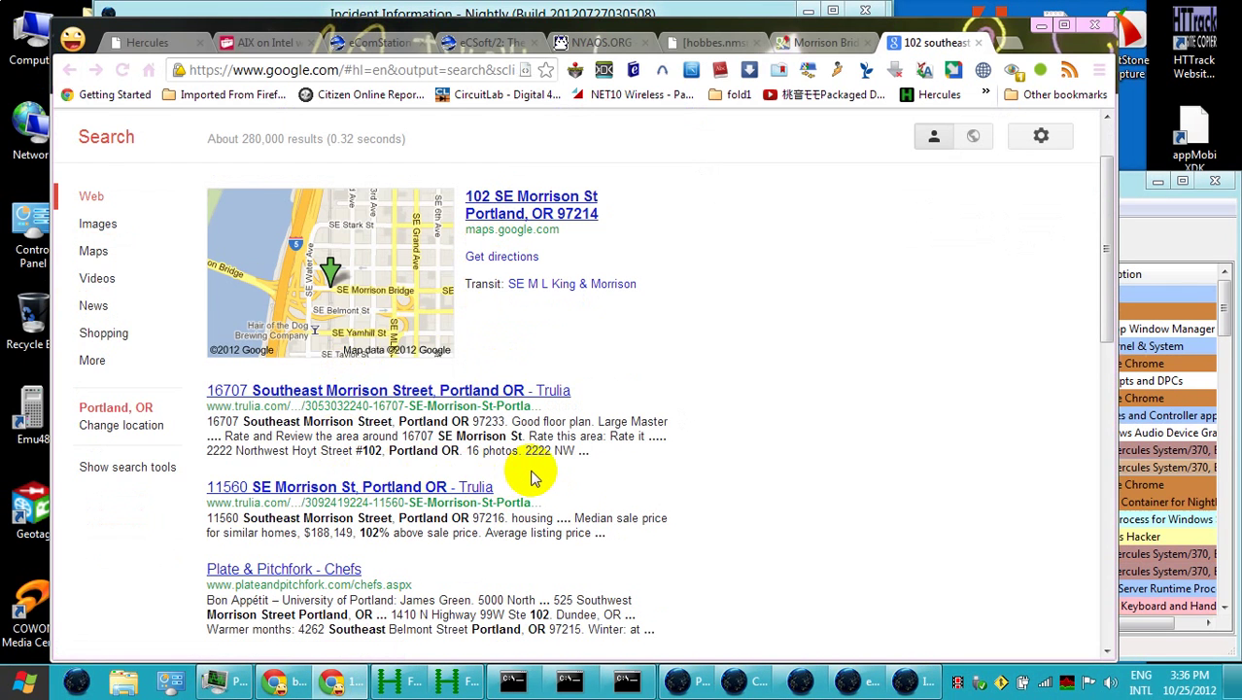
{"action": "scroll", "coordinate": [531, 472], "scroll_direction": "down", "scroll_amount": 1}
{"action": "scroll", "coordinate": [531, 476], "scroll_direction": "down", "scroll_amount": 1}
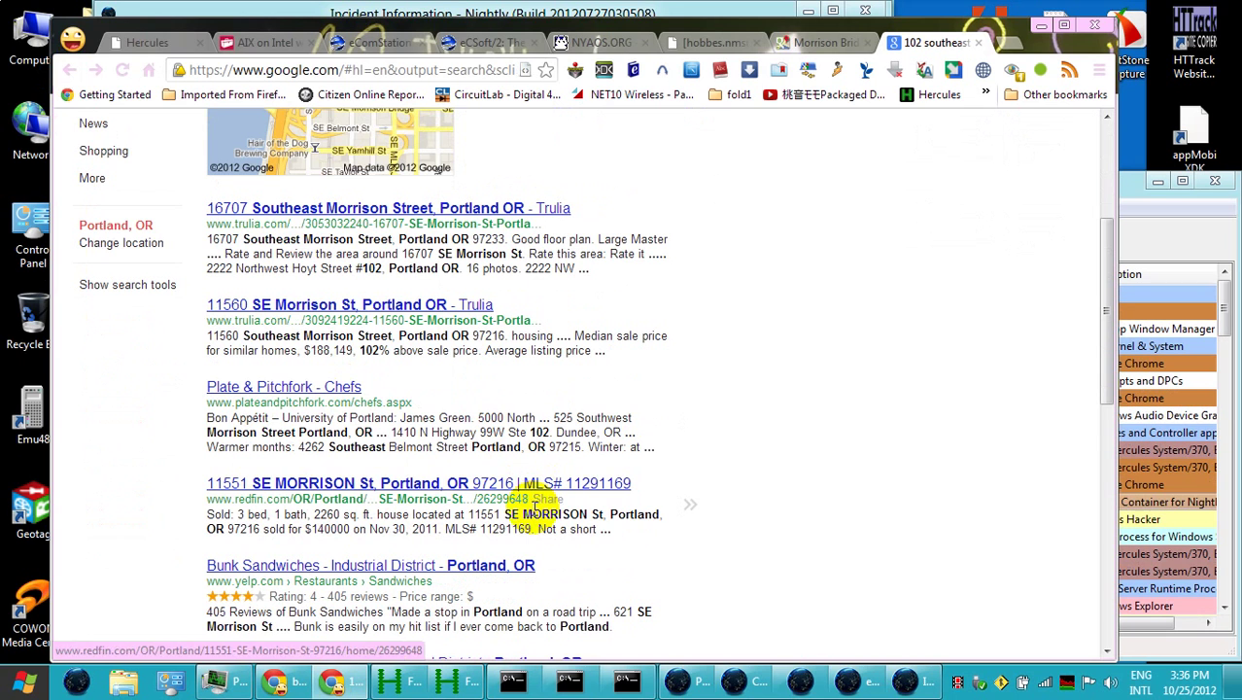
{"action": "scroll", "coordinate": [546, 515], "scroll_direction": "down", "scroll_amount": 1}
{"action": "scroll", "coordinate": [543, 515], "scroll_direction": "up", "scroll_amount": 2}
{"action": "scroll", "coordinate": [542, 515], "scroll_direction": "up", "scroll_amount": 2}
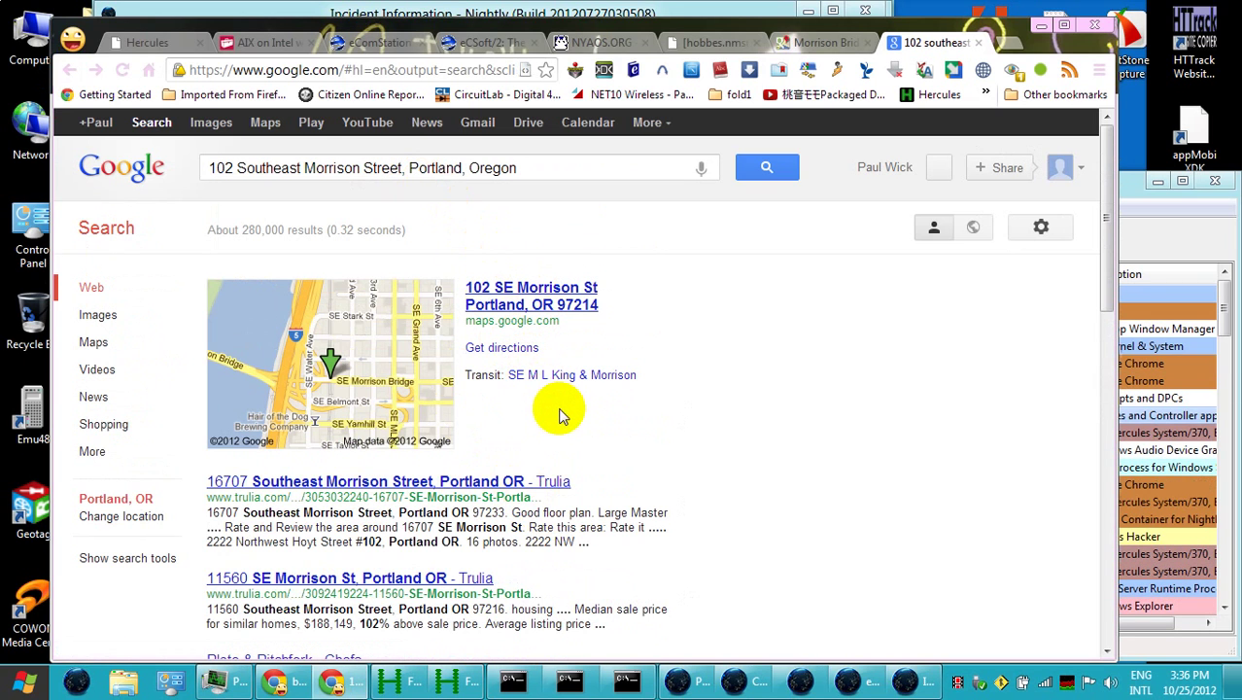
{"action": "scroll", "coordinate": [421, 388], "scroll_direction": "down", "scroll_amount": 1}
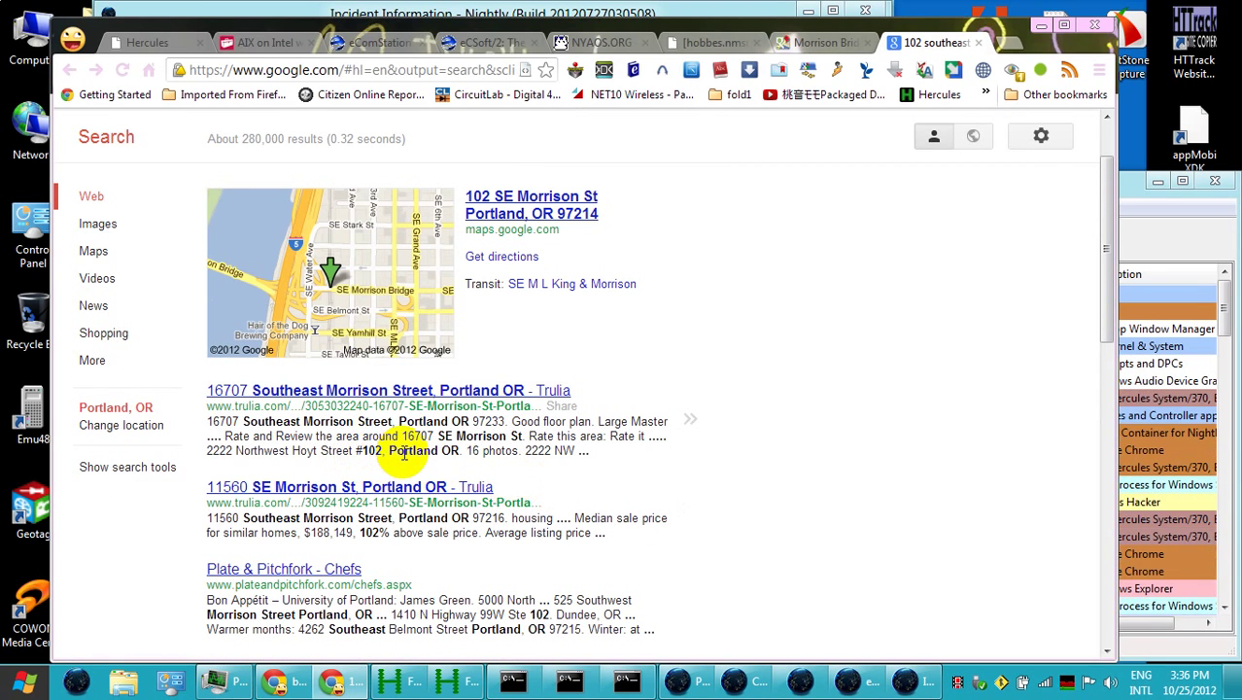
{"action": "scroll", "coordinate": [403, 452], "scroll_direction": "down", "scroll_amount": 2}
{"action": "scroll", "coordinate": [403, 428], "scroll_direction": "down", "scroll_amount": 2}
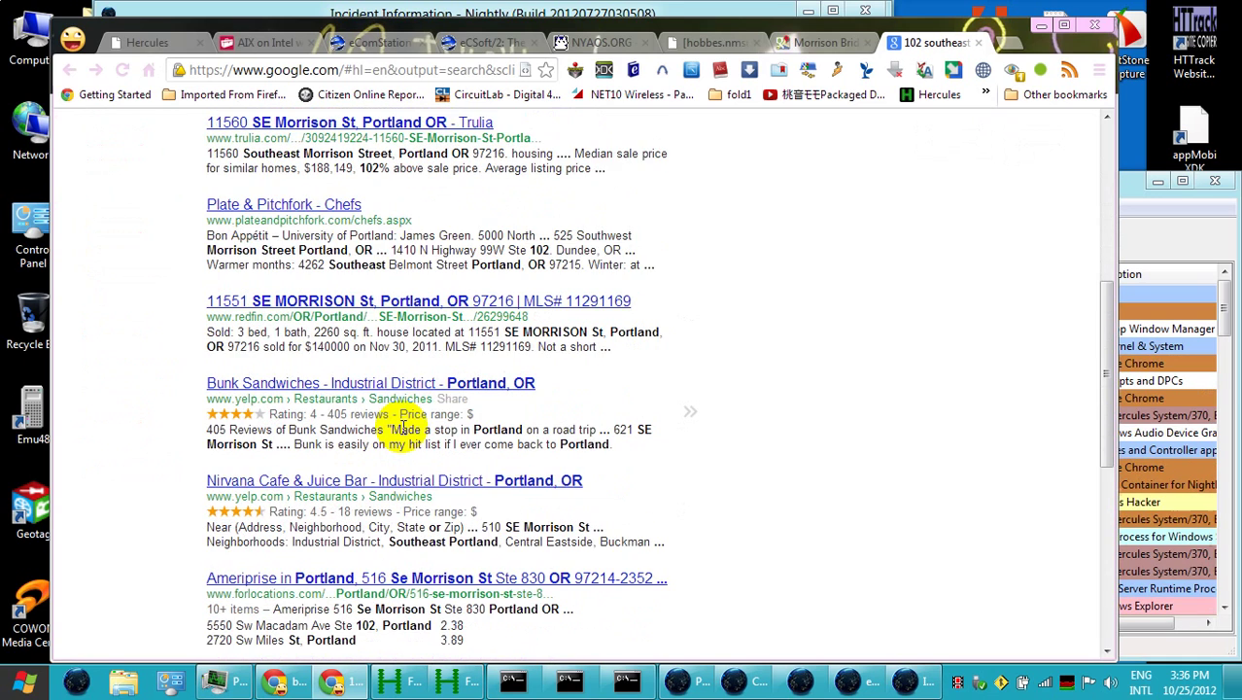
{"action": "scroll", "coordinate": [403, 428], "scroll_direction": "down", "scroll_amount": 1}
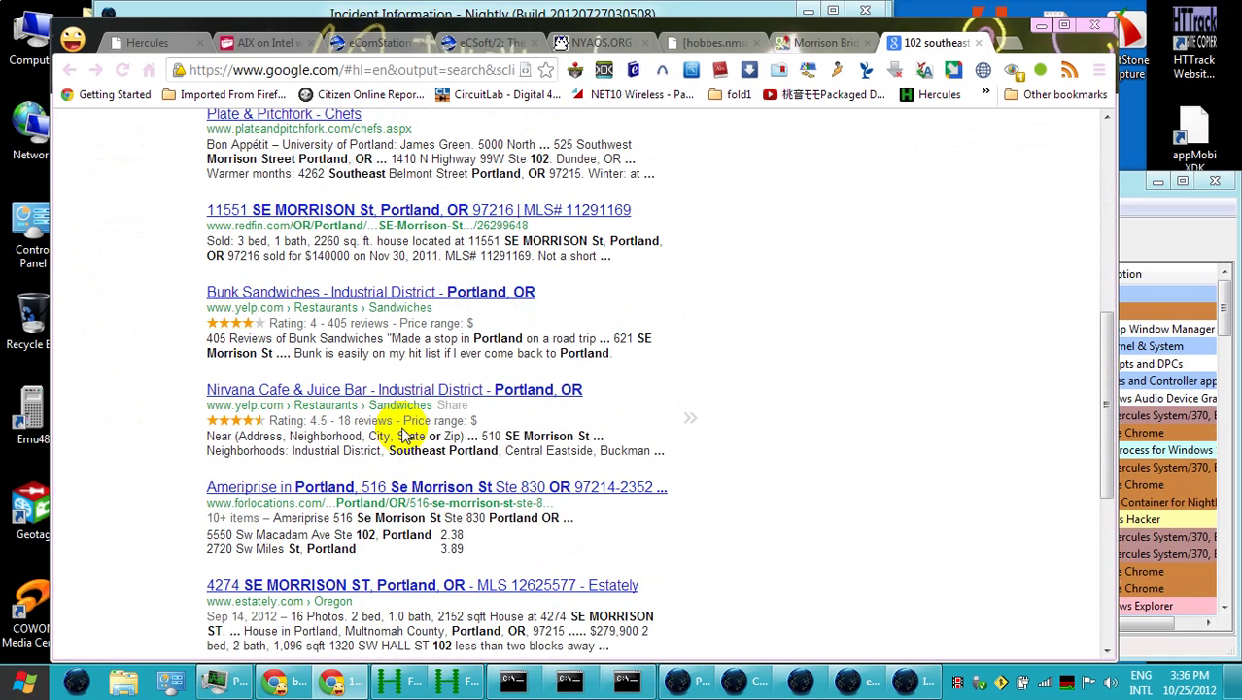
{"action": "scroll", "coordinate": [401, 433], "scroll_direction": "down", "scroll_amount": 1}
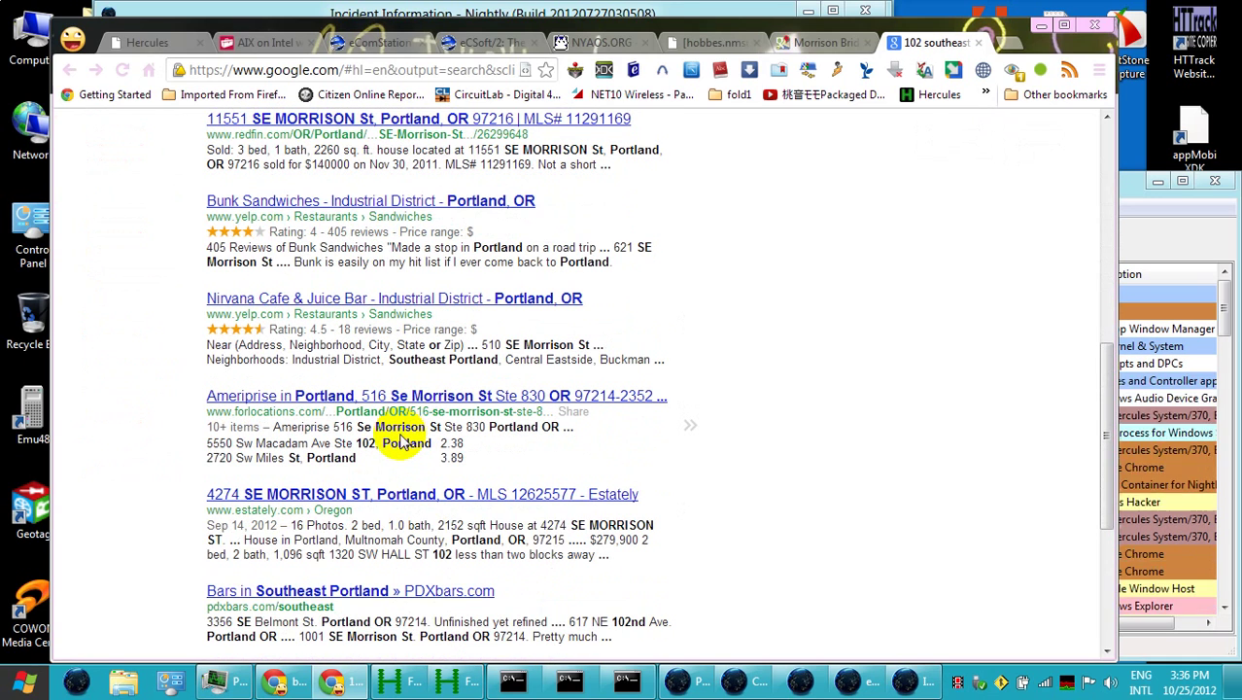
{"action": "scroll", "coordinate": [404, 439], "scroll_direction": "down", "scroll_amount": 3}
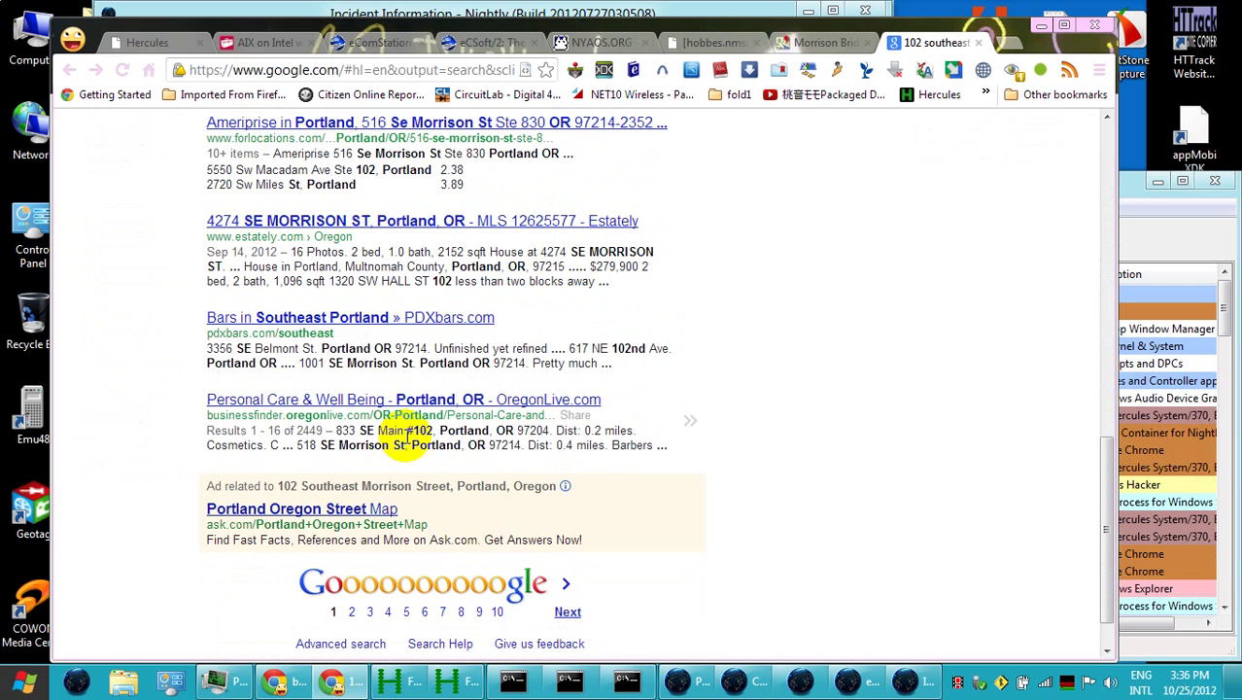
{"action": "scroll", "coordinate": [406, 440], "scroll_direction": "up", "scroll_amount": 6}
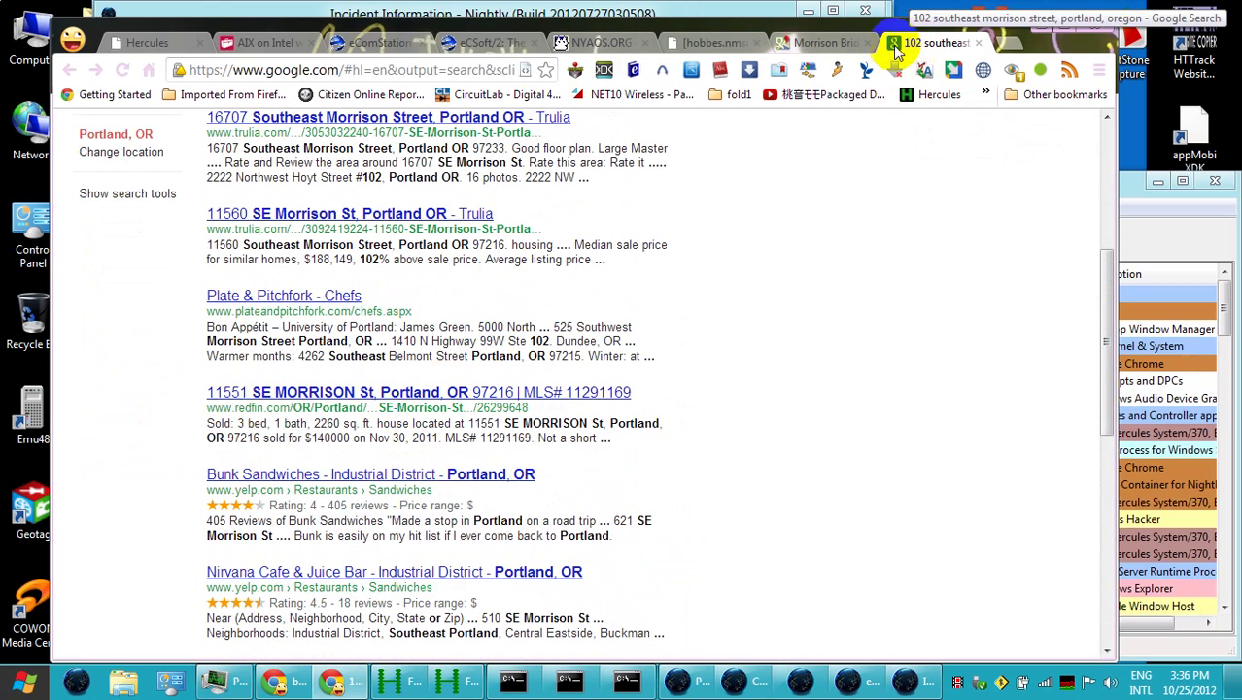
Move Street View to the Habitat ReStore and select its address, 941 Southeast Water Avenue, Portland, Oregon
{"action": "left_click", "coordinate": [824, 42]}
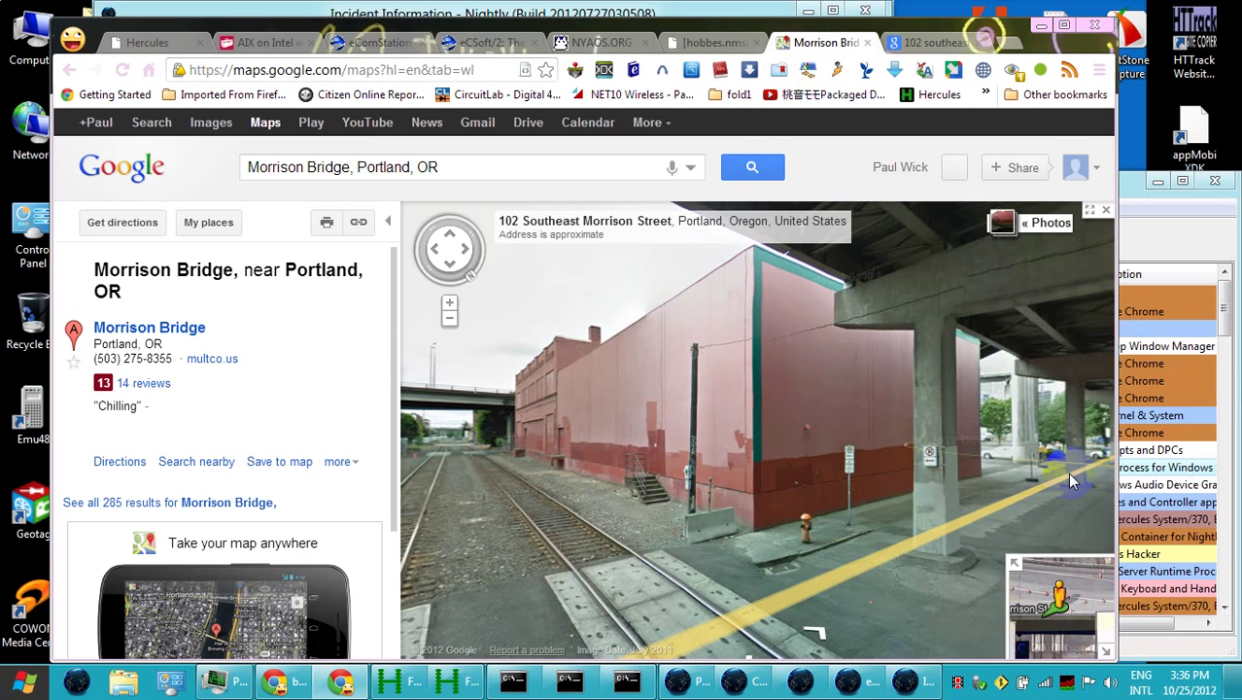
{"action": "left_click", "coordinate": [1075, 490]}
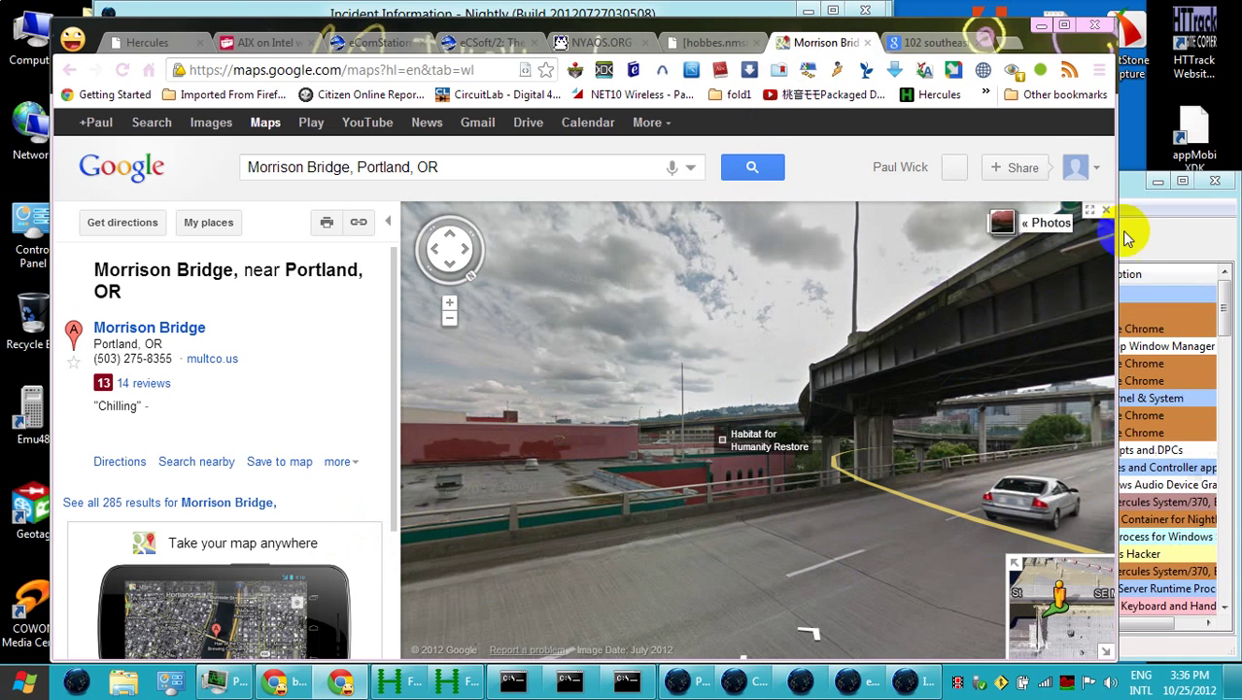
{"action": "left_click", "coordinate": [1106, 210]}
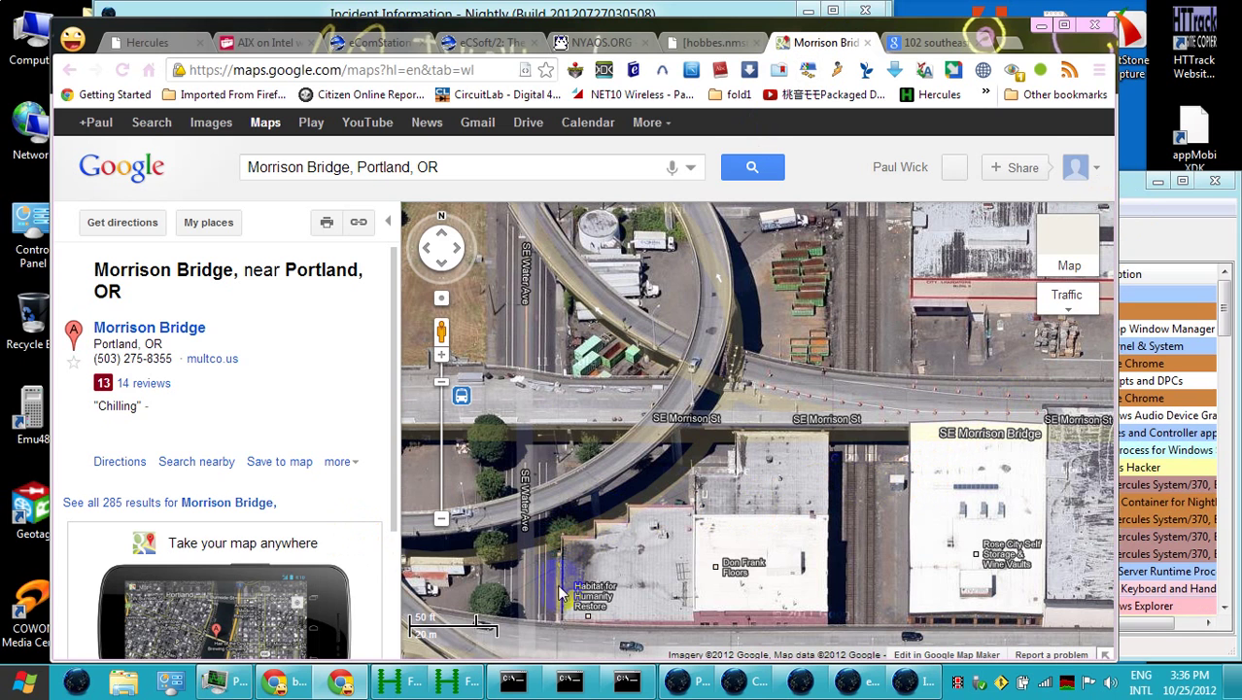
{"action": "left_click", "coordinate": [847, 533]}
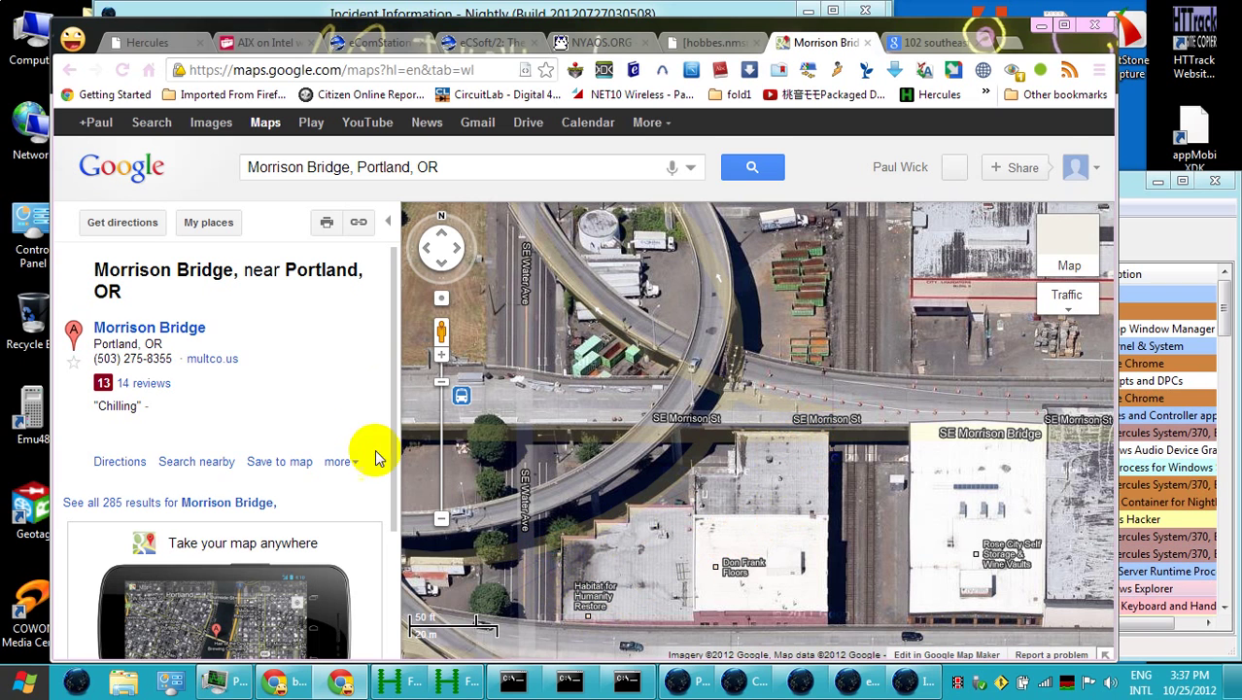
{"action": "left_click_drag", "start_coordinate": [441, 332], "coordinate": [569, 546]}
{"action": "left_click_drag", "start_coordinate": [629, 489], "coordinate": [629, 486]}
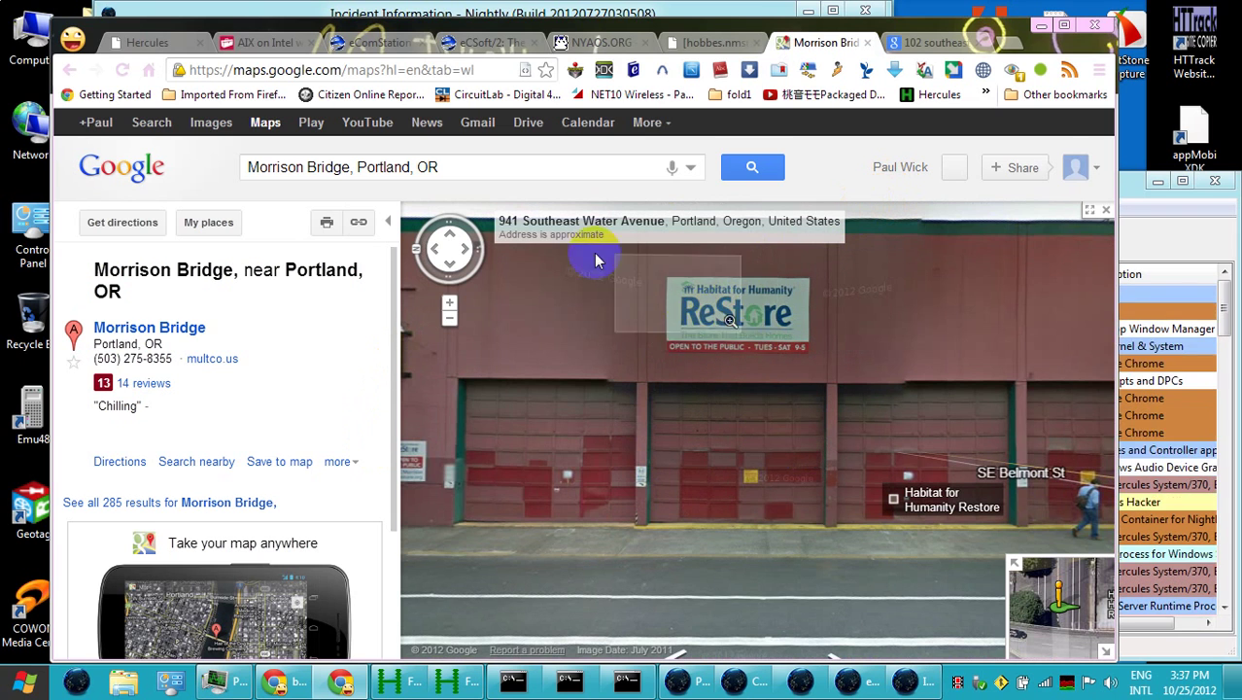
{"action": "left_click_drag", "start_coordinate": [554, 220], "coordinate": [666, 220]}
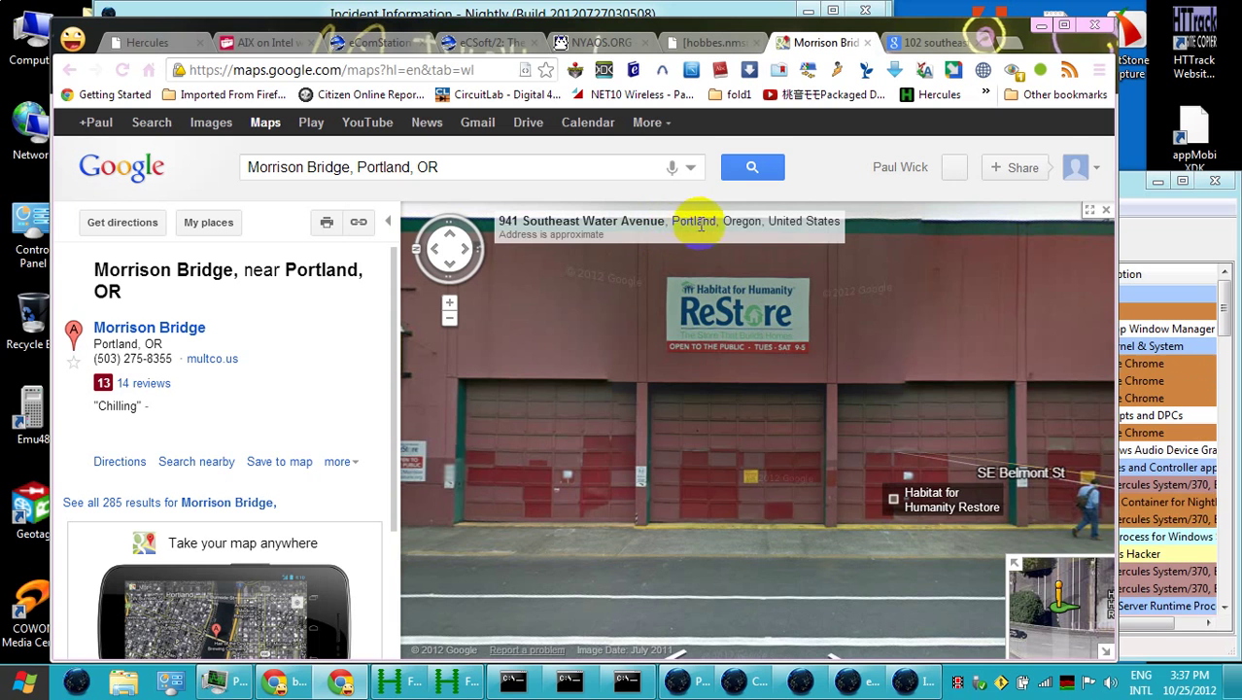
{"action": "left_click_drag", "start_coordinate": [763, 221], "coordinate": [496, 222]}
{"action": "key", "text": "ctrl+c"}
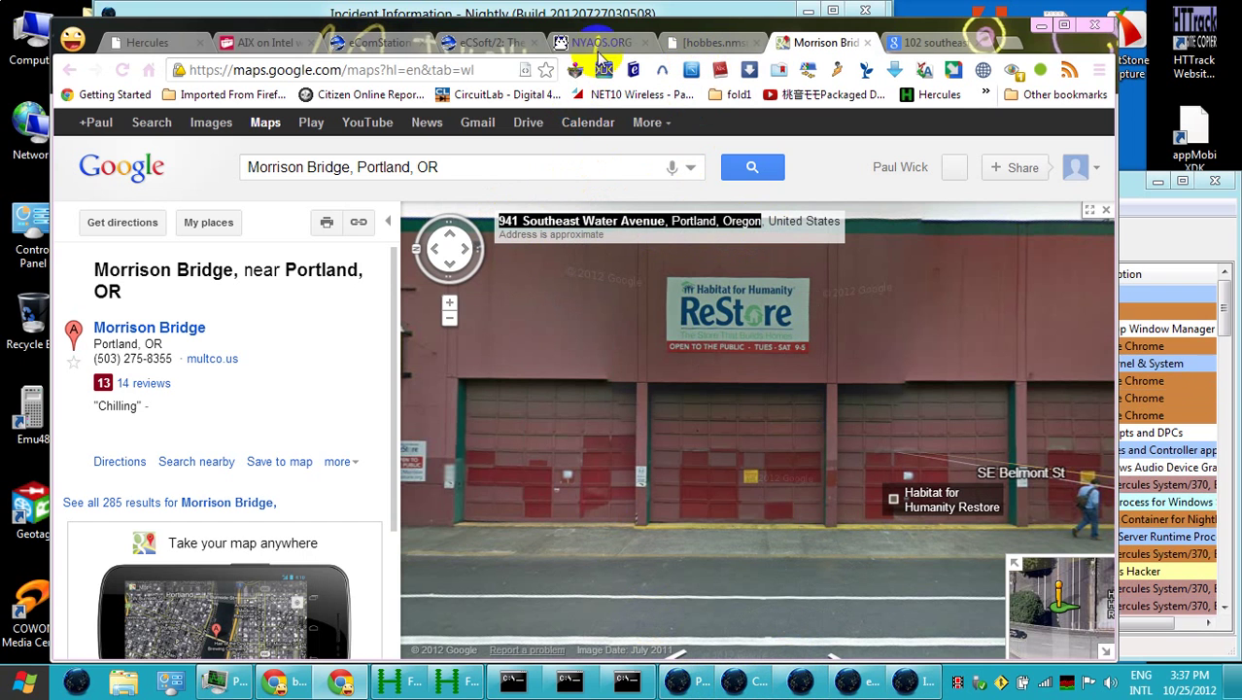
{"action": "left_click", "coordinate": [903, 680]}
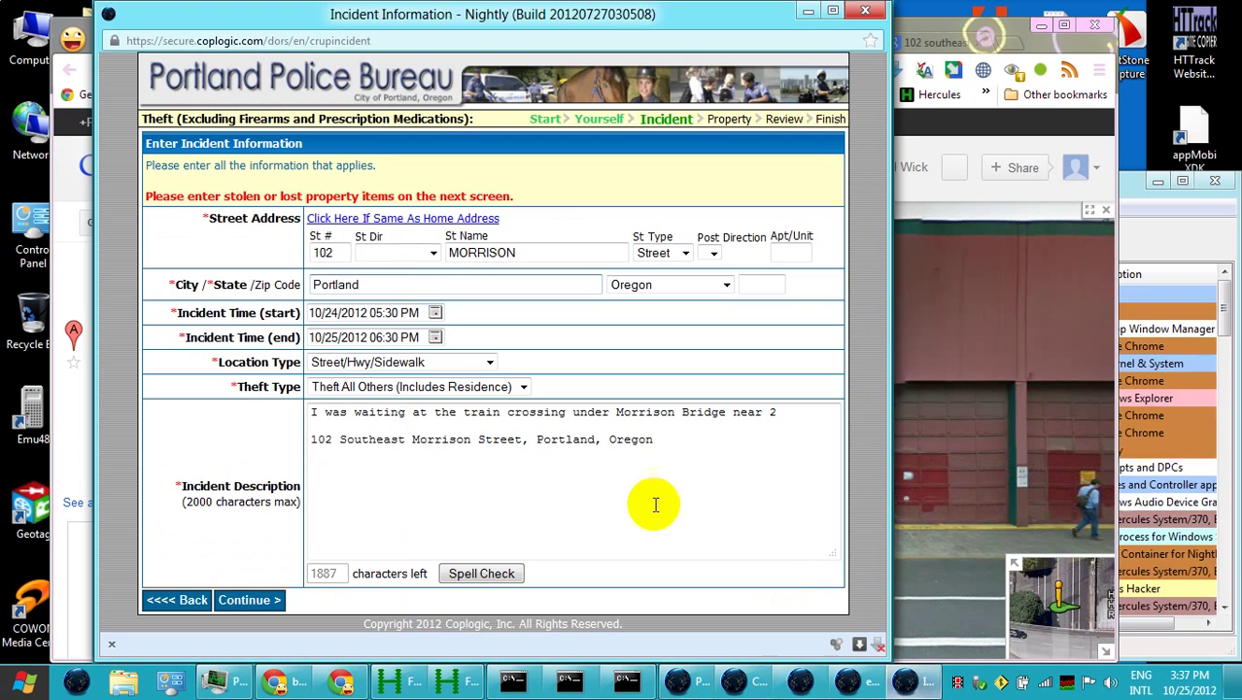
{"action": "left_click", "coordinate": [682, 450]}
{"action": "key", "text": "Return"}
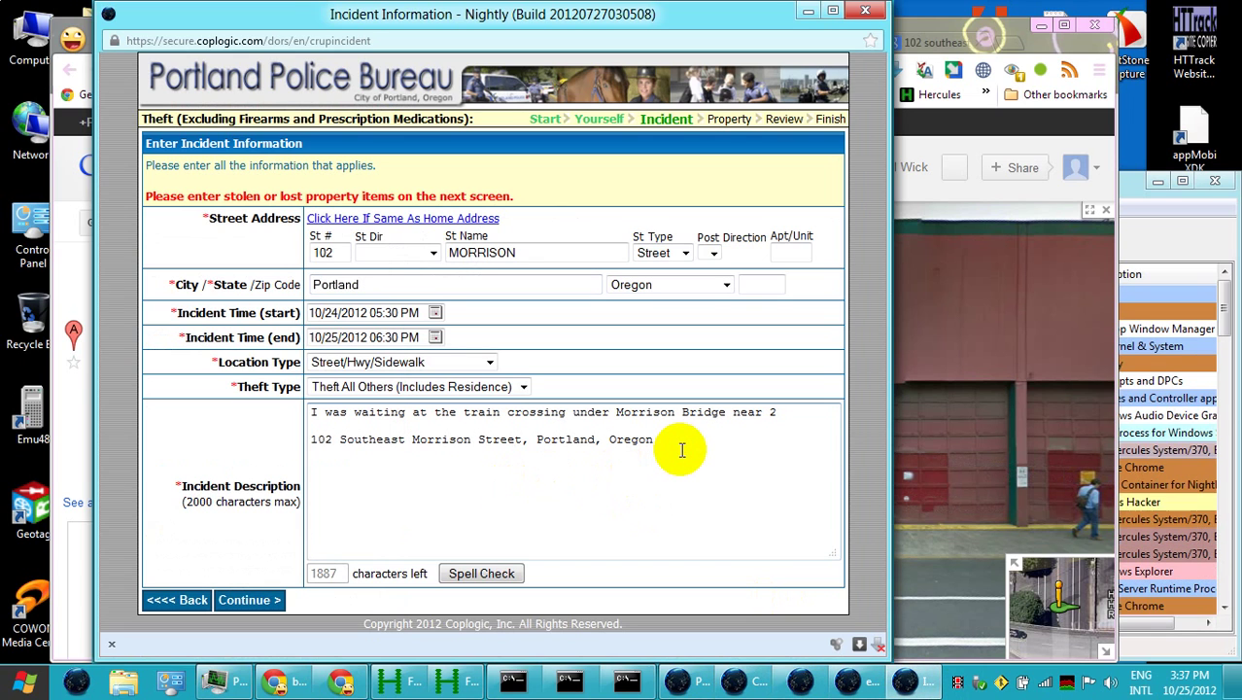
{"action": "key", "text": "ctrl+v"}
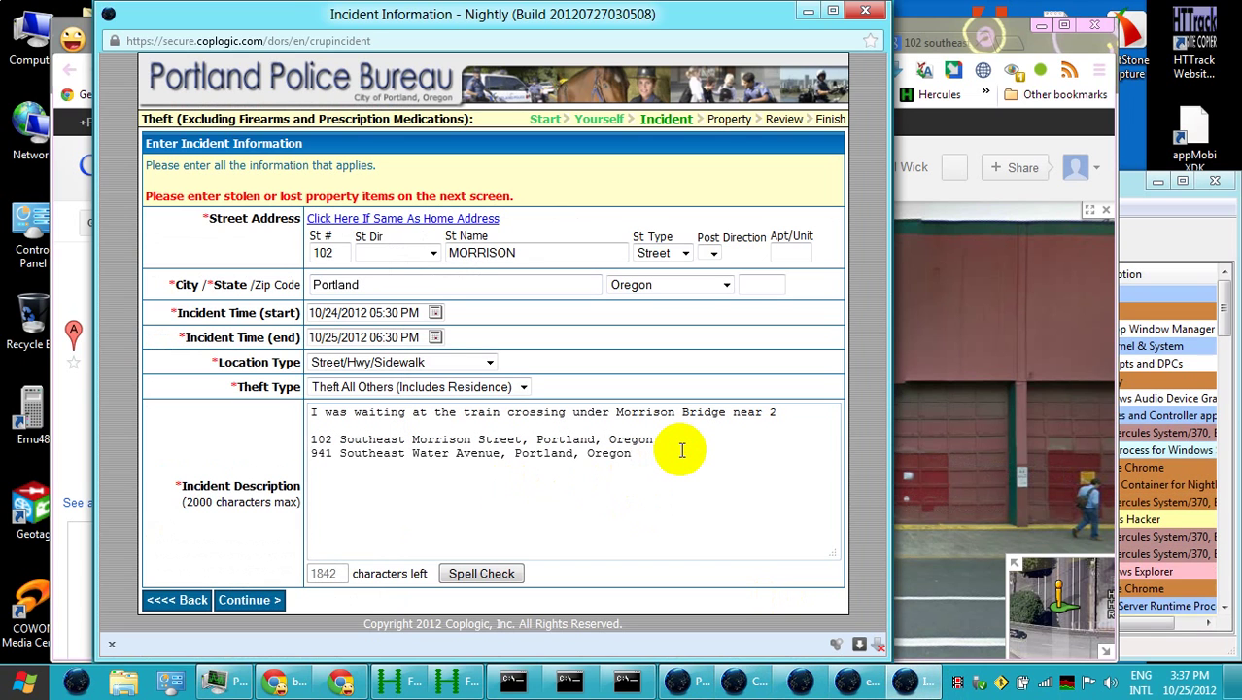
{"action": "left_click", "coordinate": [309, 454]}
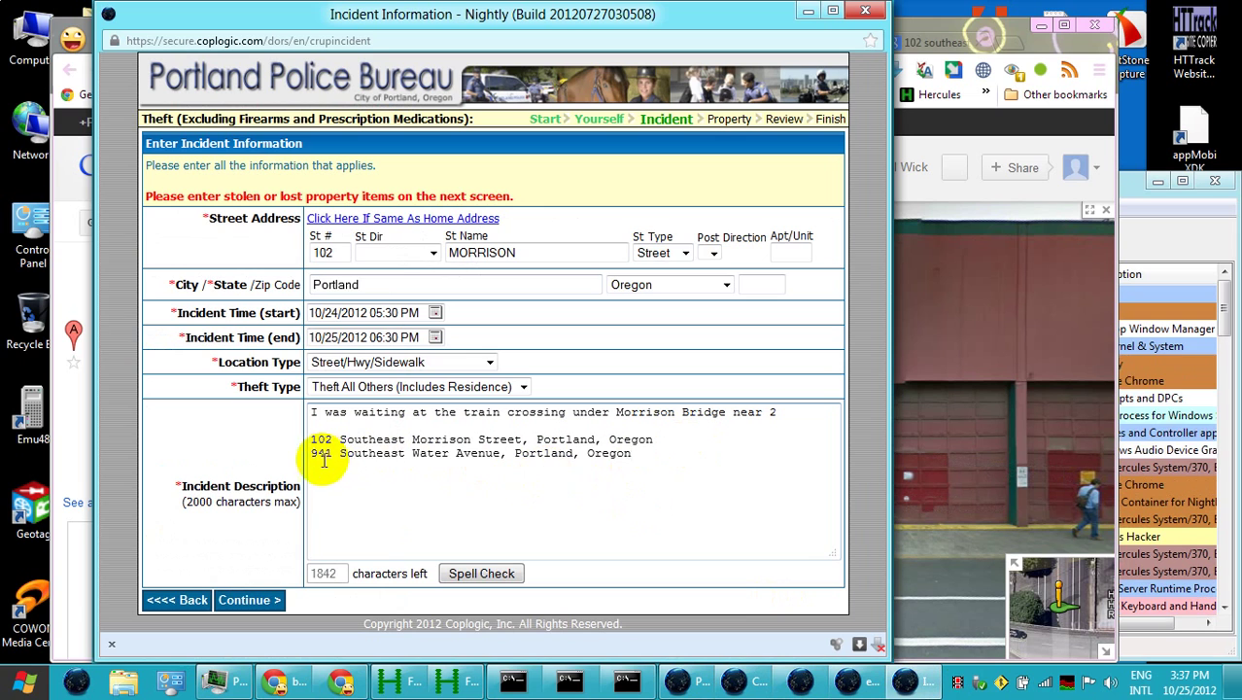
{"action": "type", "text": "Res"}
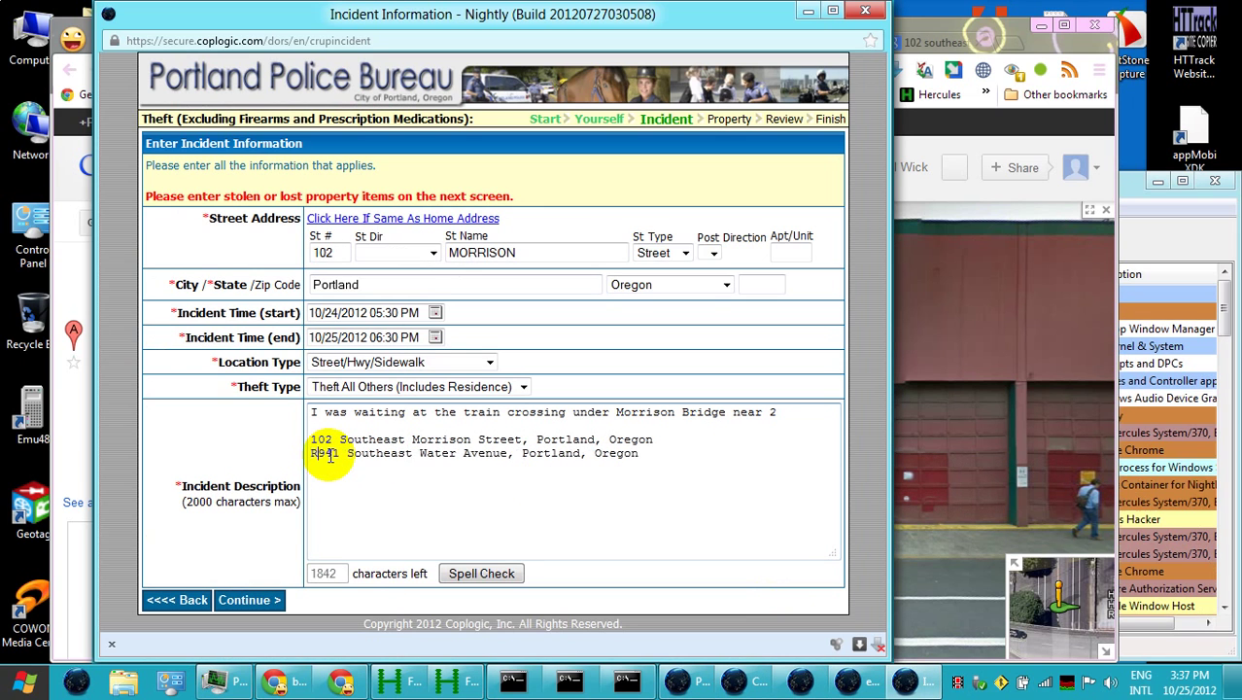
{"action": "type", "text": "tore"}
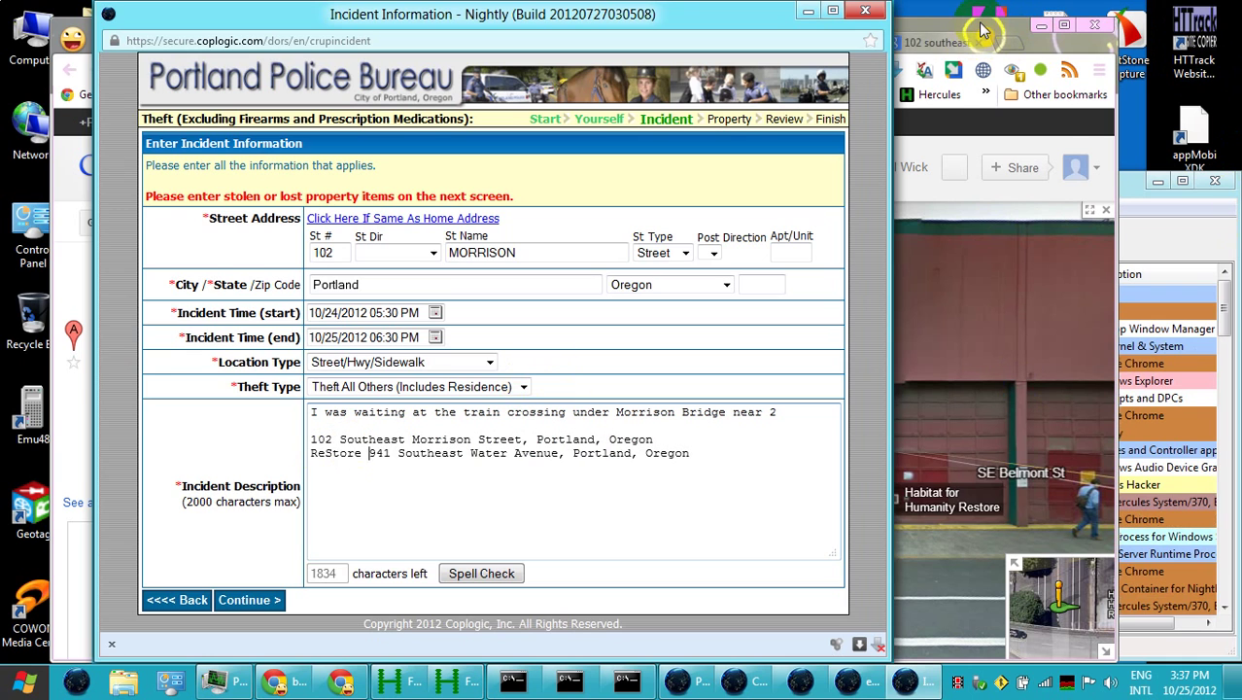
{"action": "left_click", "coordinate": [981, 32]}
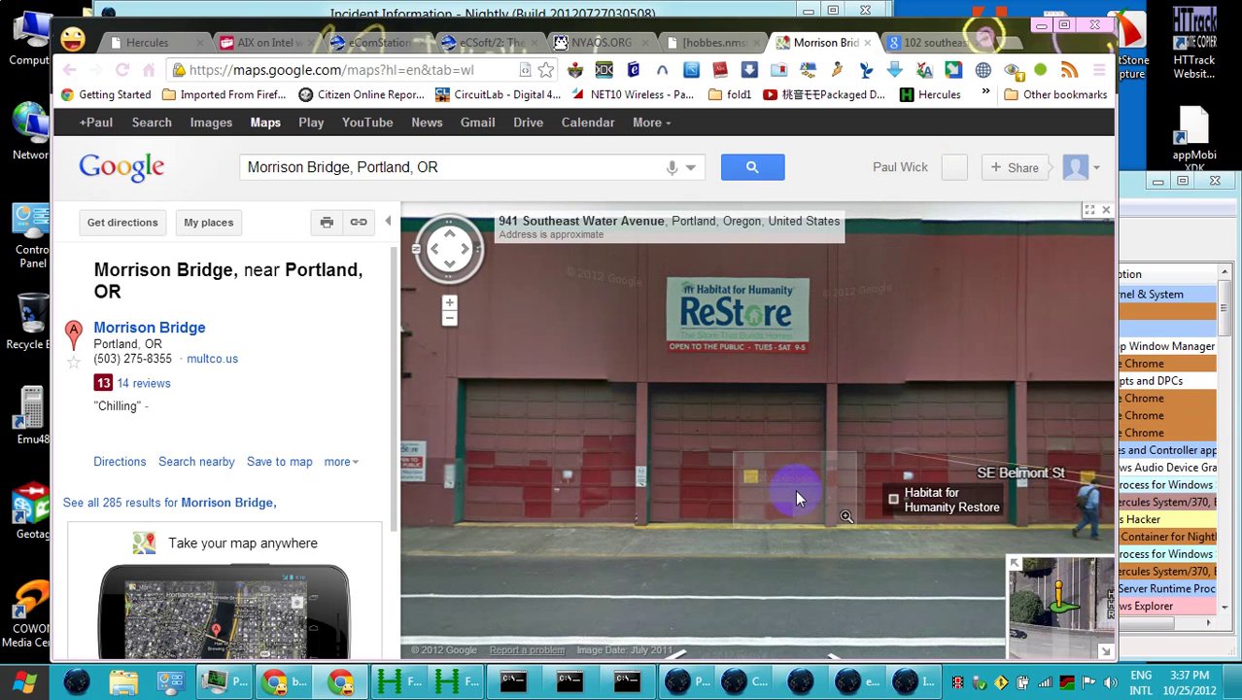
Walk Street View from the garage doors up the ramp and down SE Water Ave under Morrison Bridge
{"action": "left_click", "coordinate": [523, 387]}
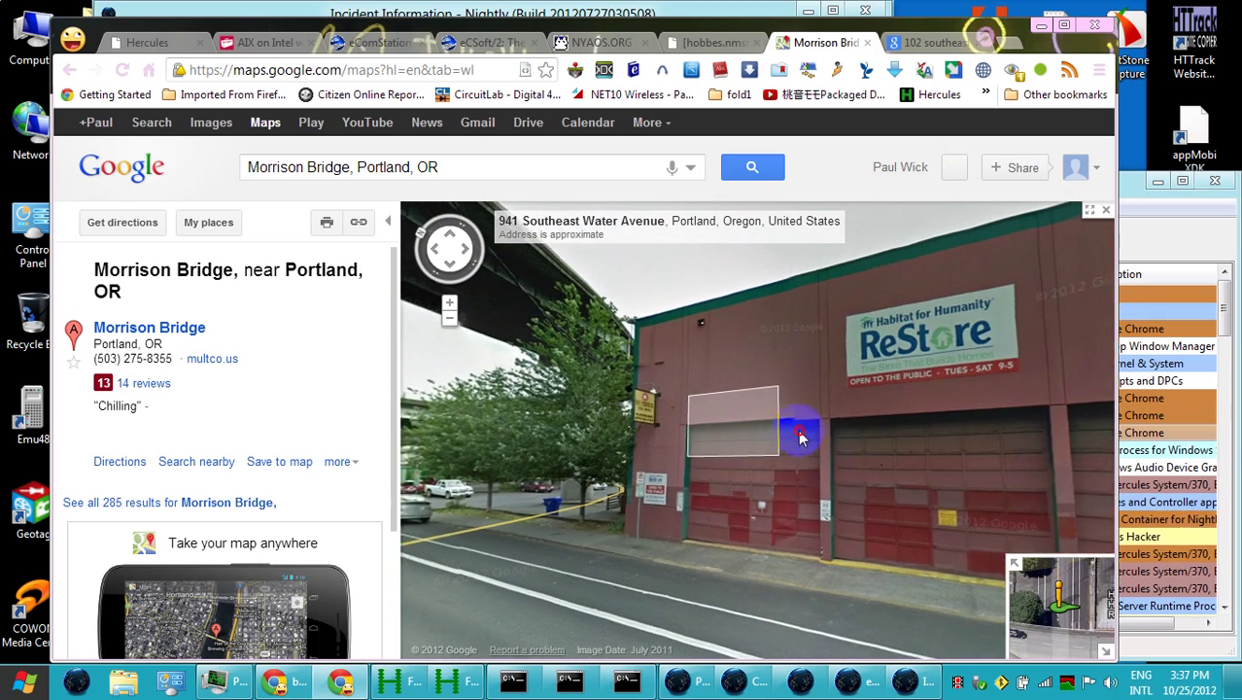
{"action": "left_click", "coordinate": [608, 497]}
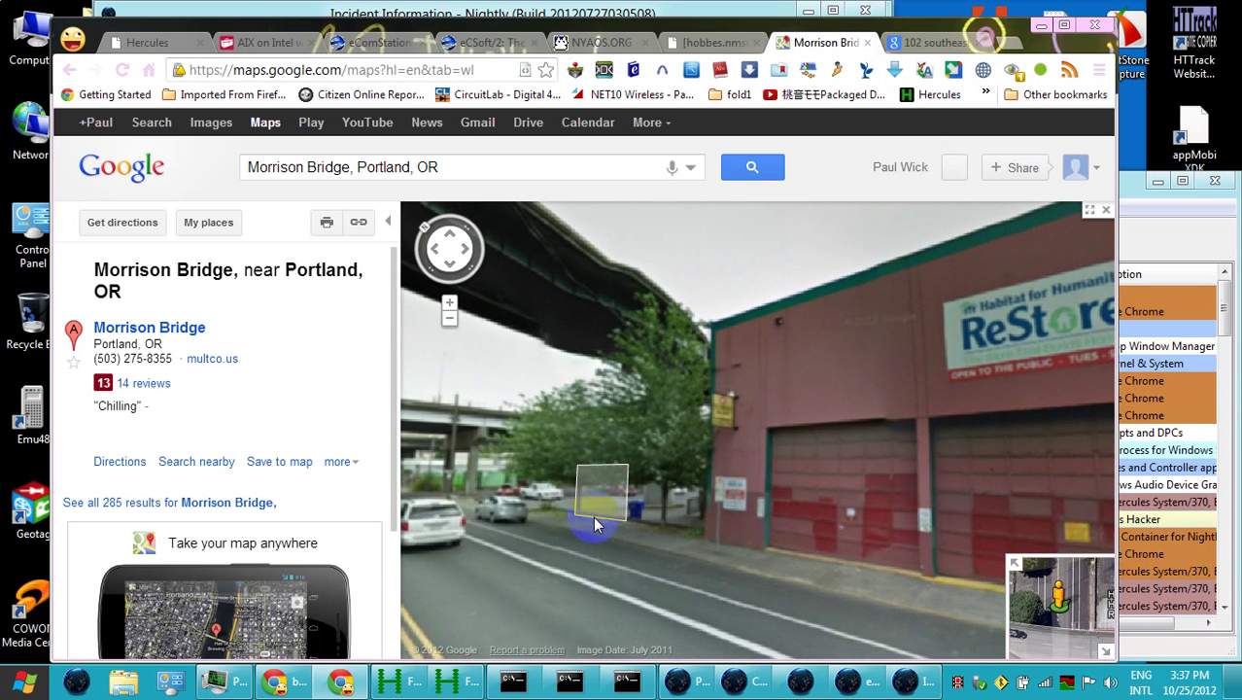
{"action": "left_click", "coordinate": [596, 519]}
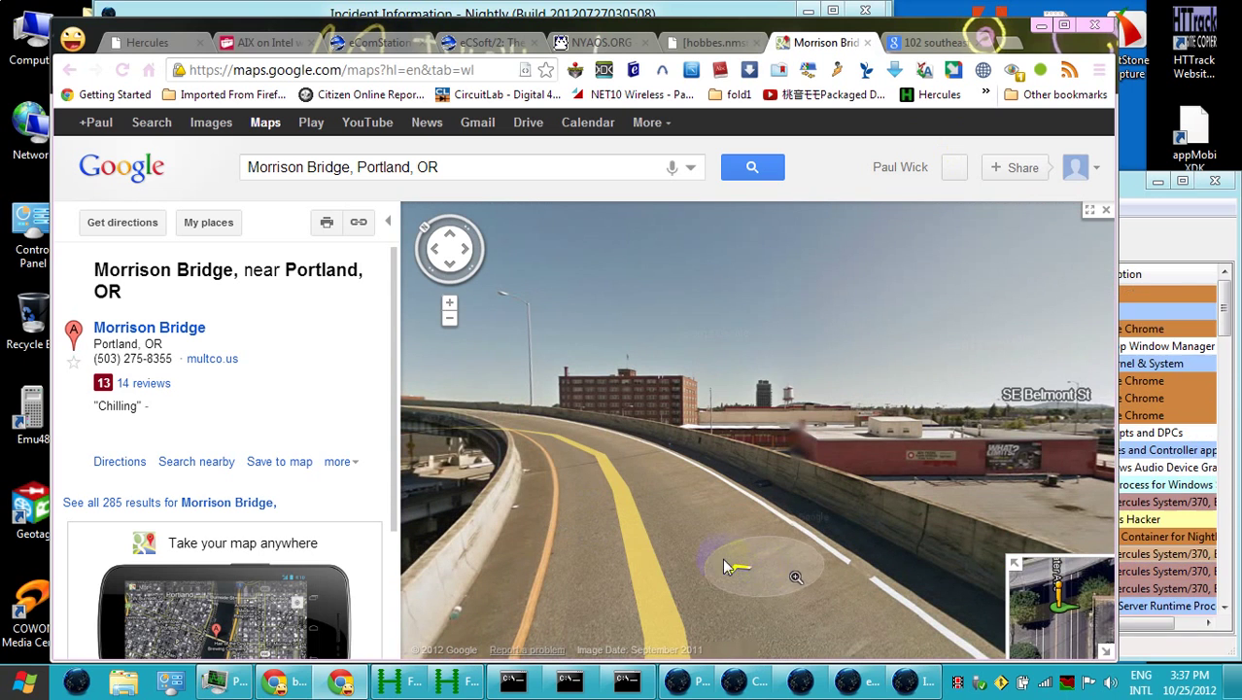
{"action": "left_click", "coordinate": [819, 423]}
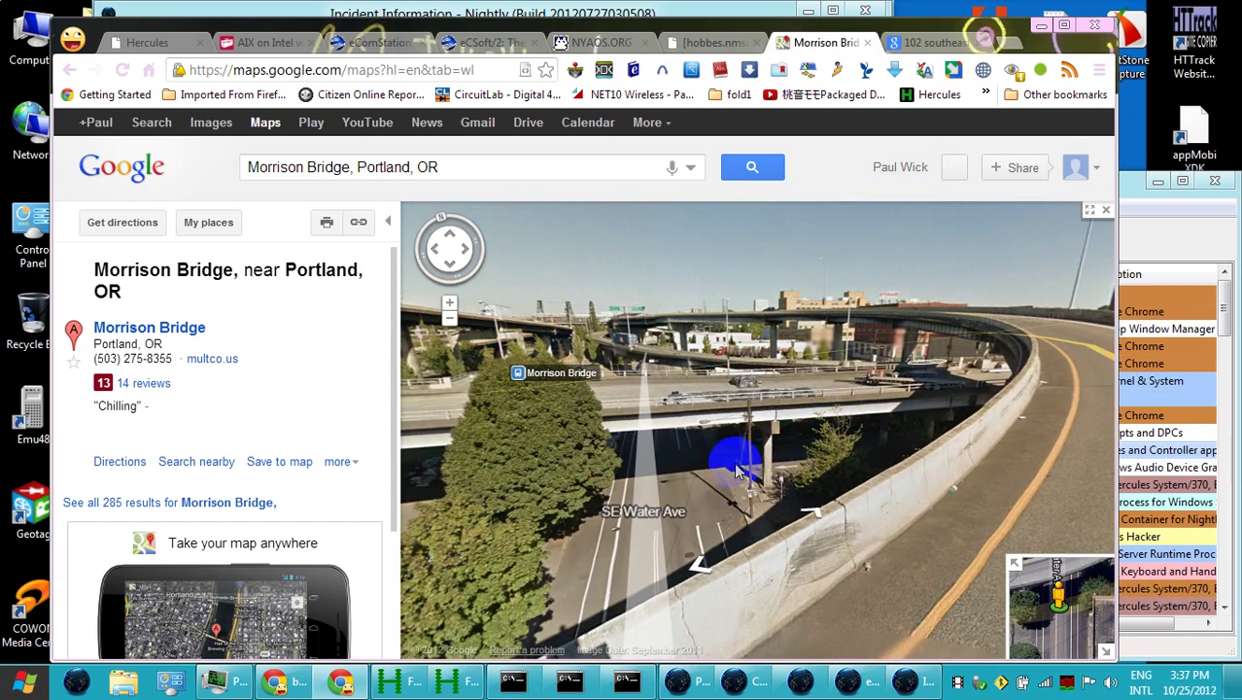
{"action": "left_click", "coordinate": [891, 395]}
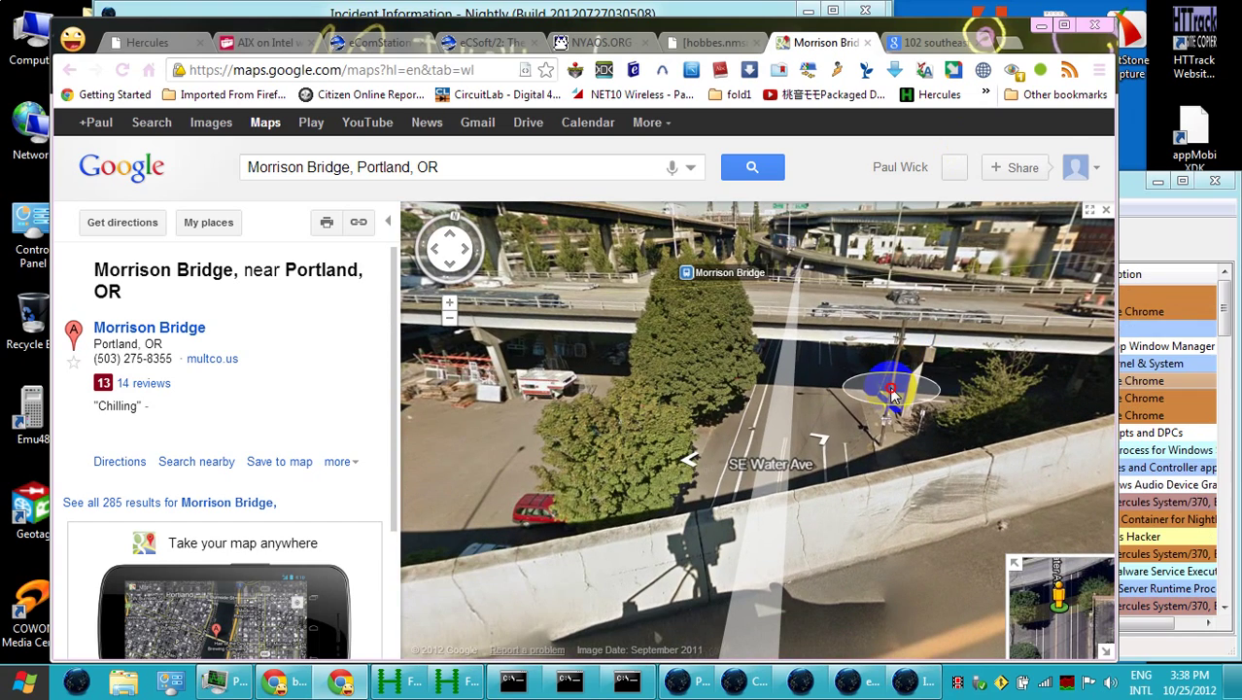
{"action": "left_click", "coordinate": [845, 449]}
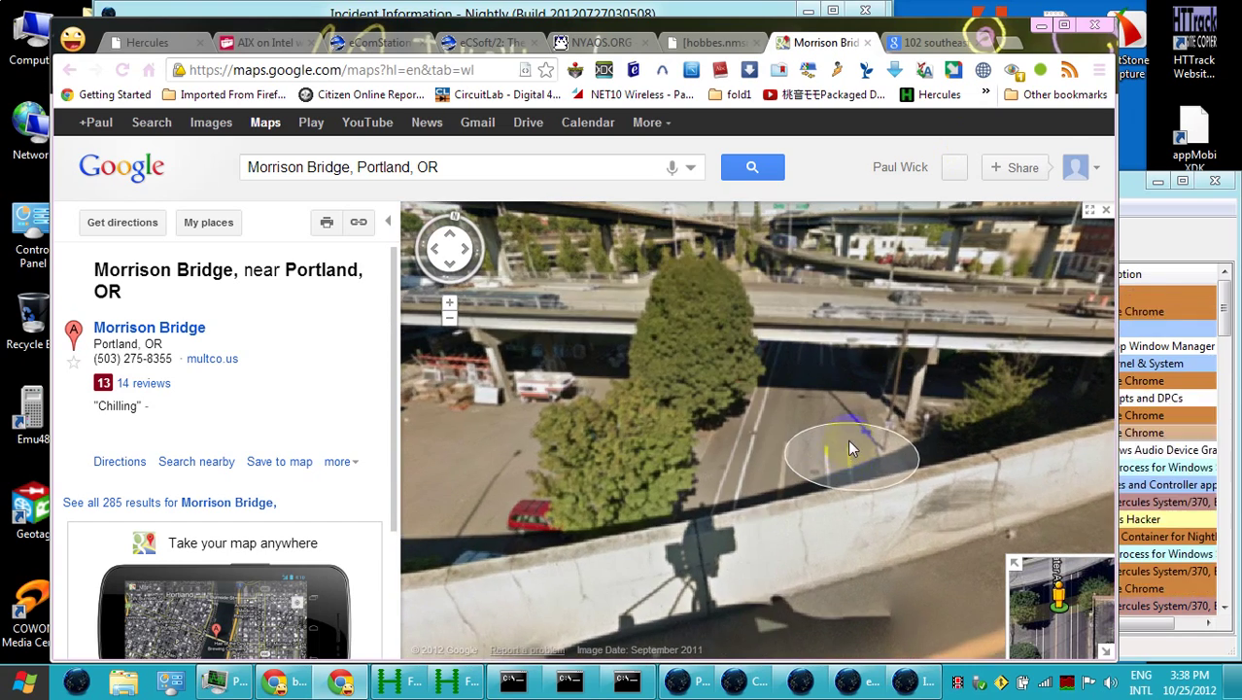
{"action": "left_click", "coordinate": [631, 311]}
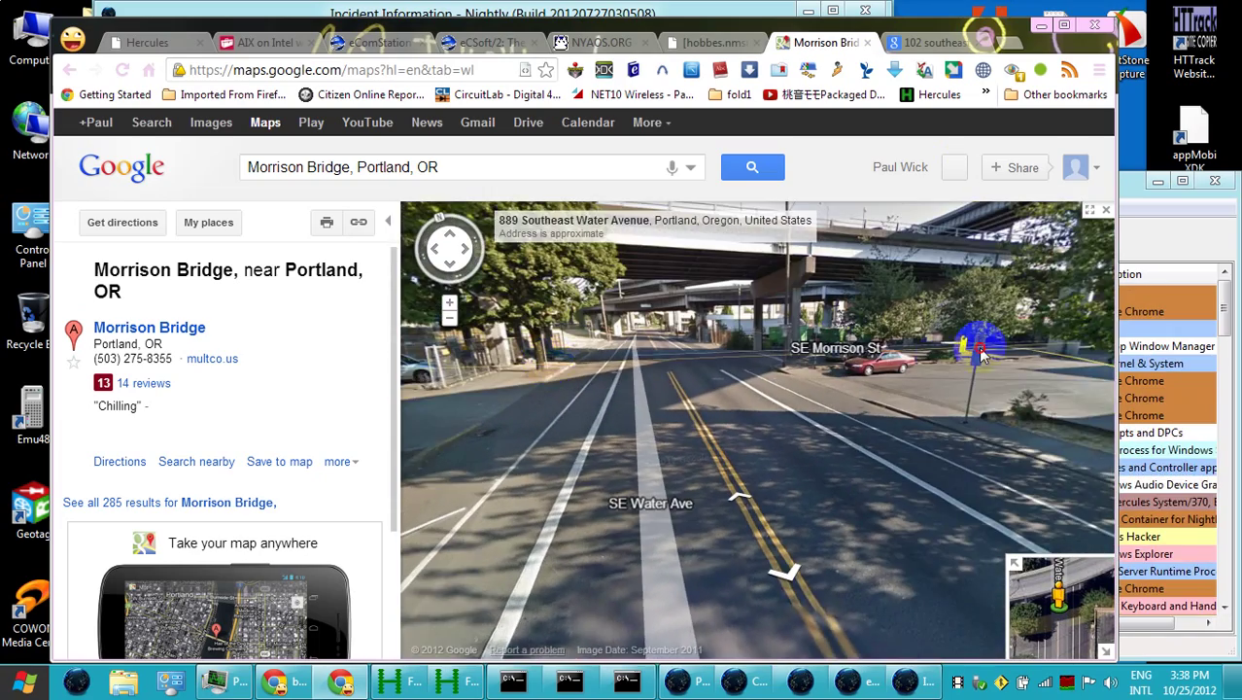
{"action": "left_click", "coordinate": [981, 355]}
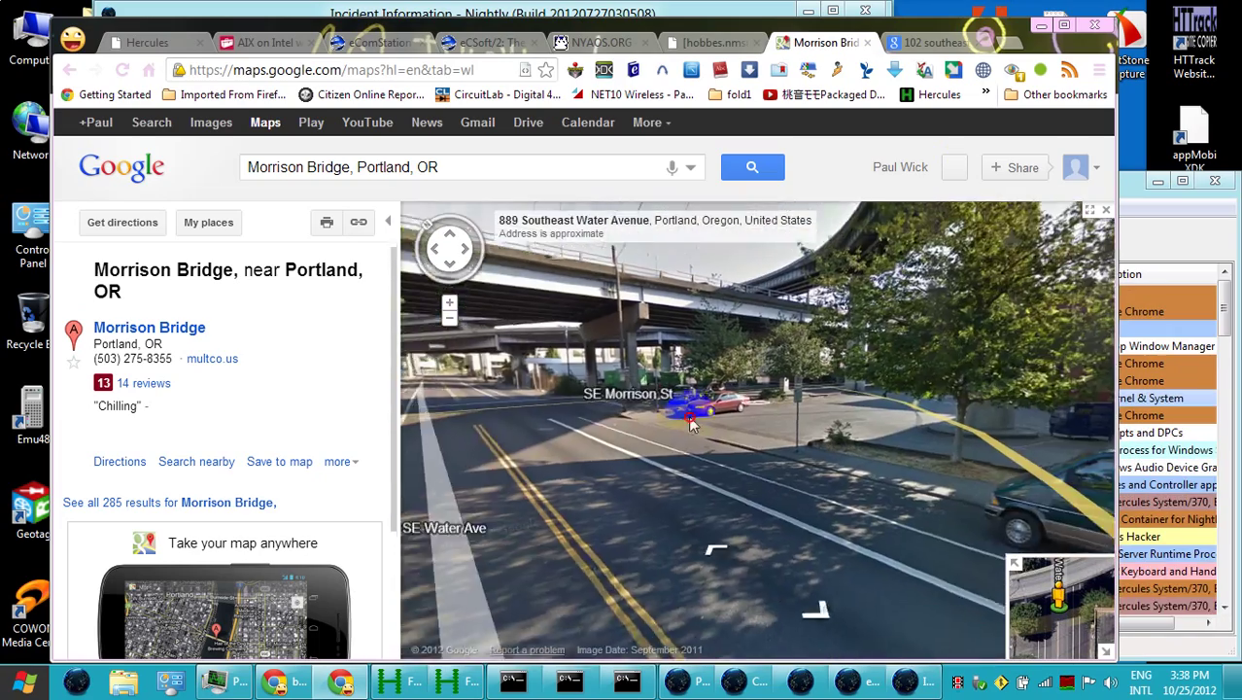
Look toward the red parking garage, continue along SE Morrison St, then exit Street View
{"action": "left_click_drag", "start_coordinate": [891, 430], "coordinate": [744, 443]}
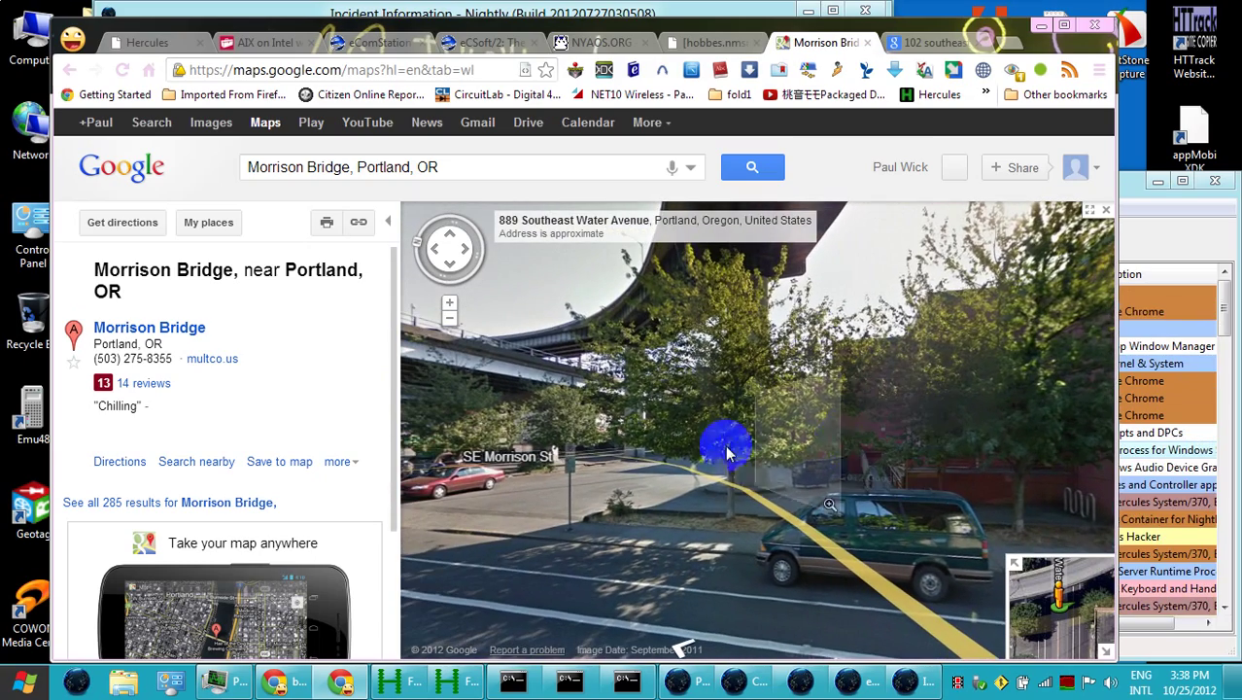
{"action": "left_click", "coordinate": [580, 452]}
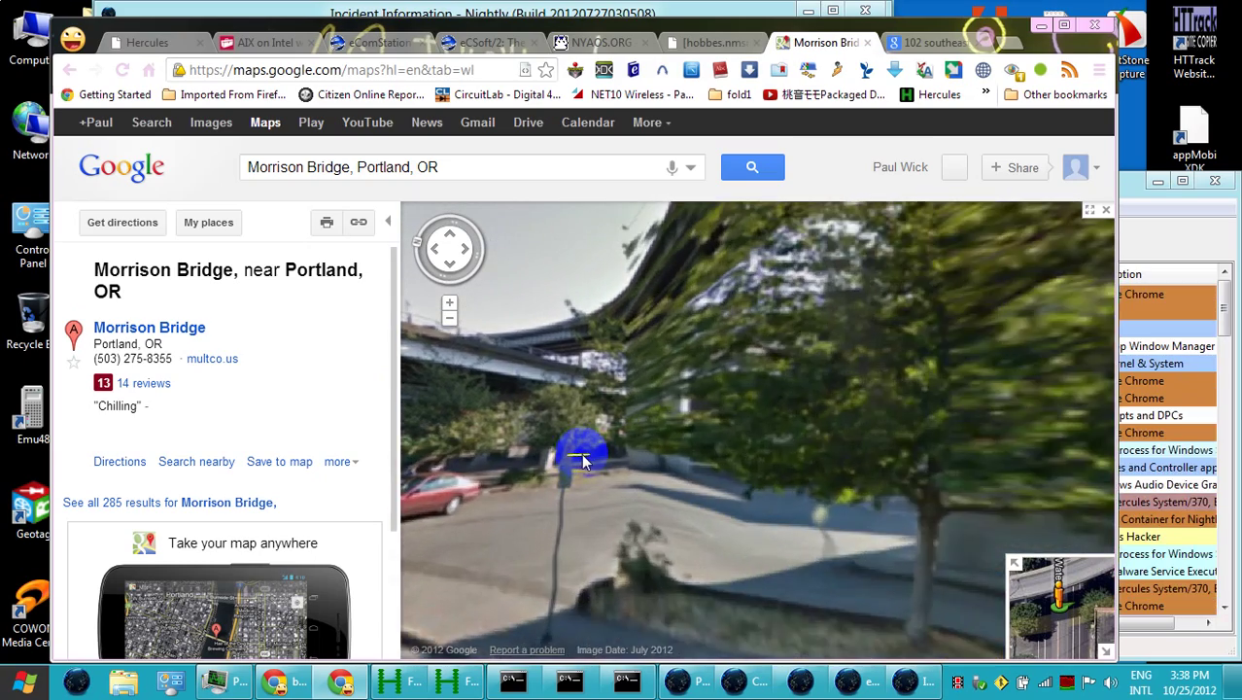
{"action": "left_click_drag", "start_coordinate": [1068, 515], "coordinate": [699, 548]}
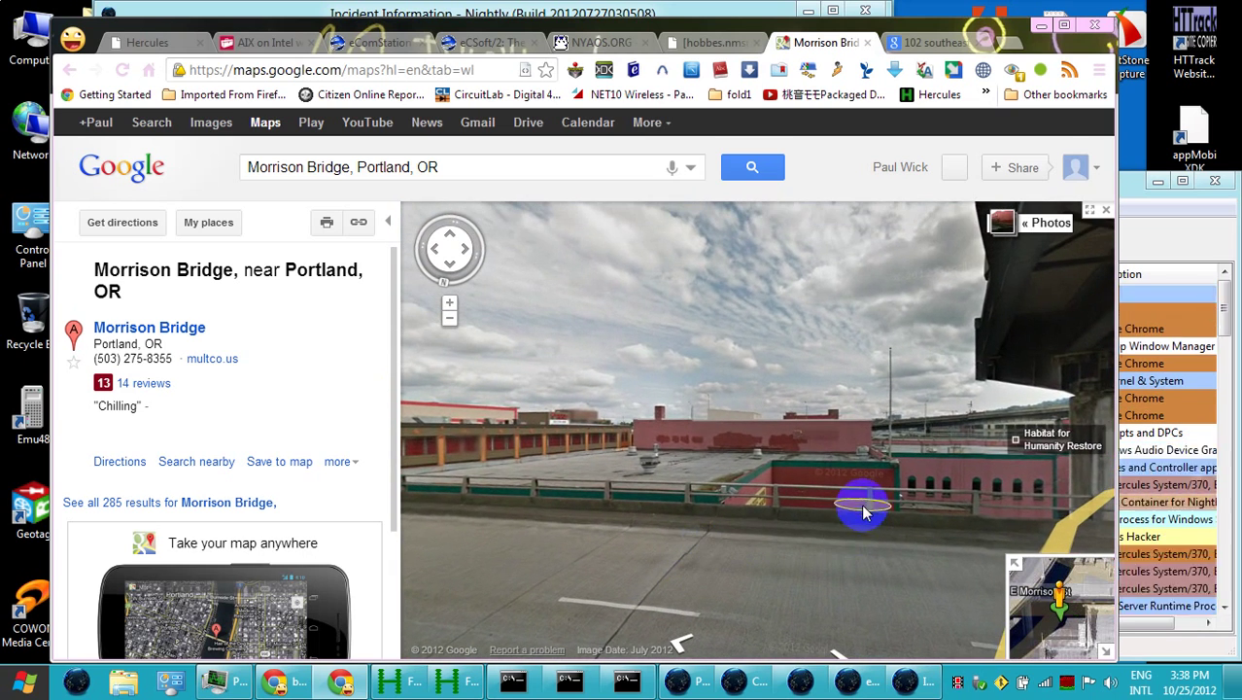
{"action": "left_click", "coordinate": [861, 504]}
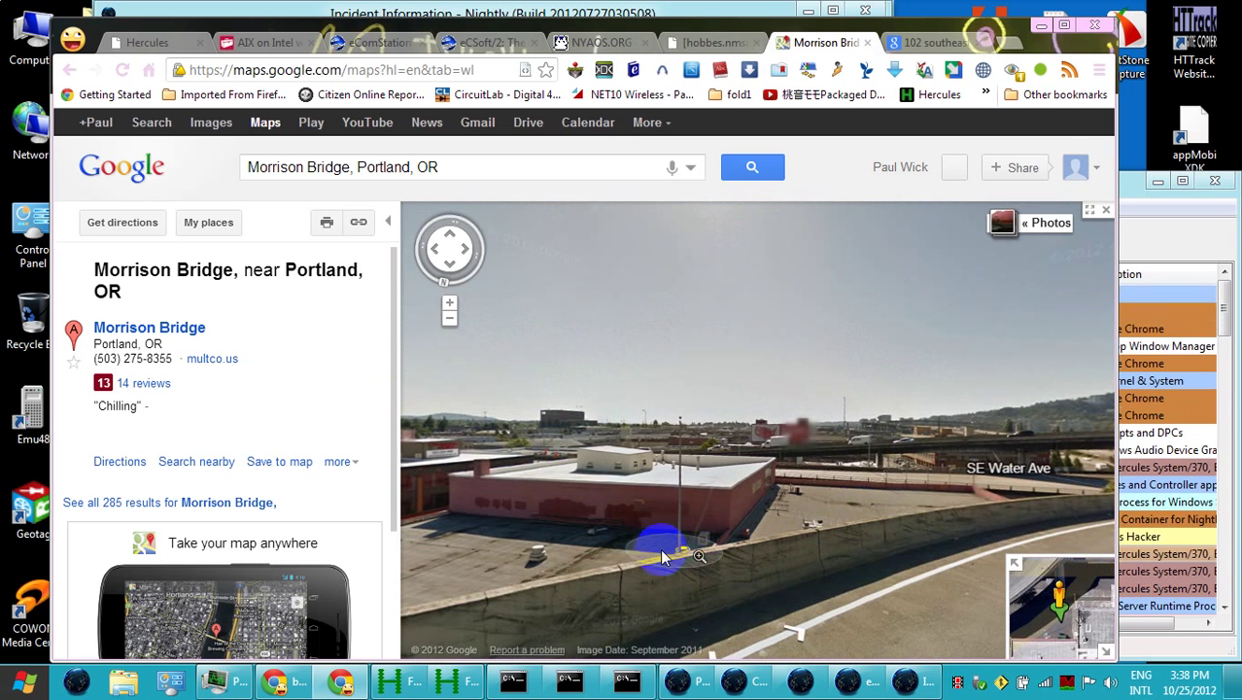
{"action": "left_click", "coordinate": [646, 533]}
{"action": "left_click", "coordinate": [660, 515]}
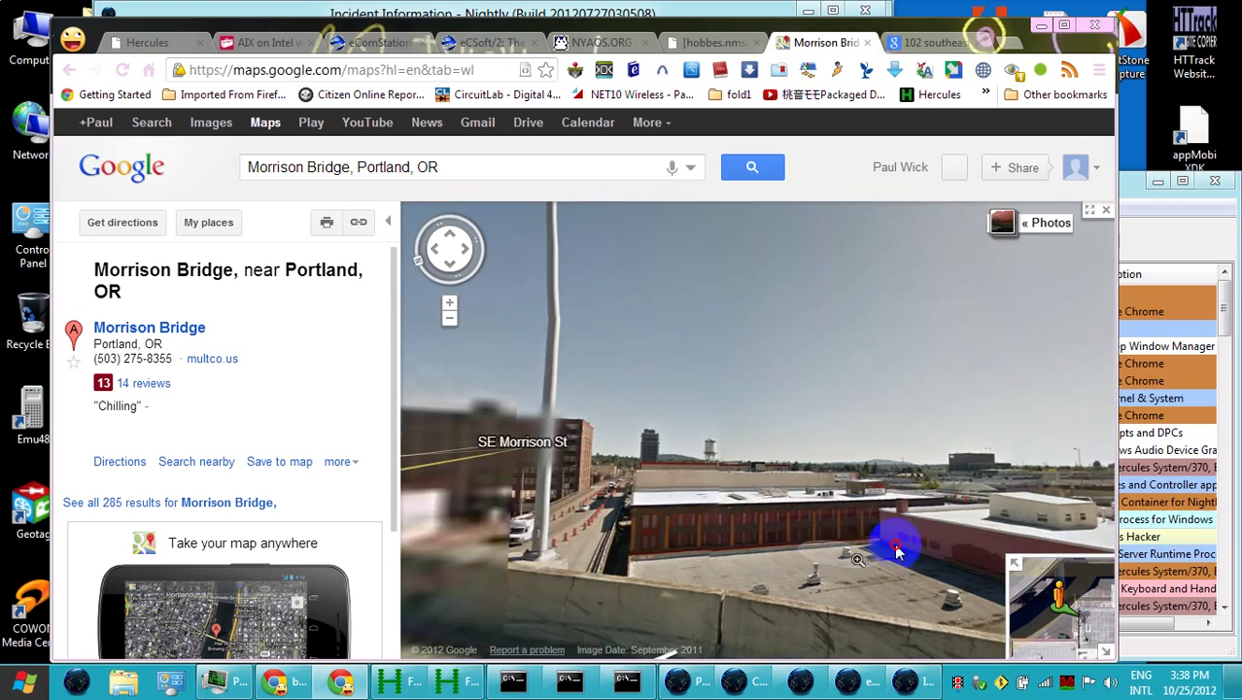
{"action": "left_click", "coordinate": [823, 557]}
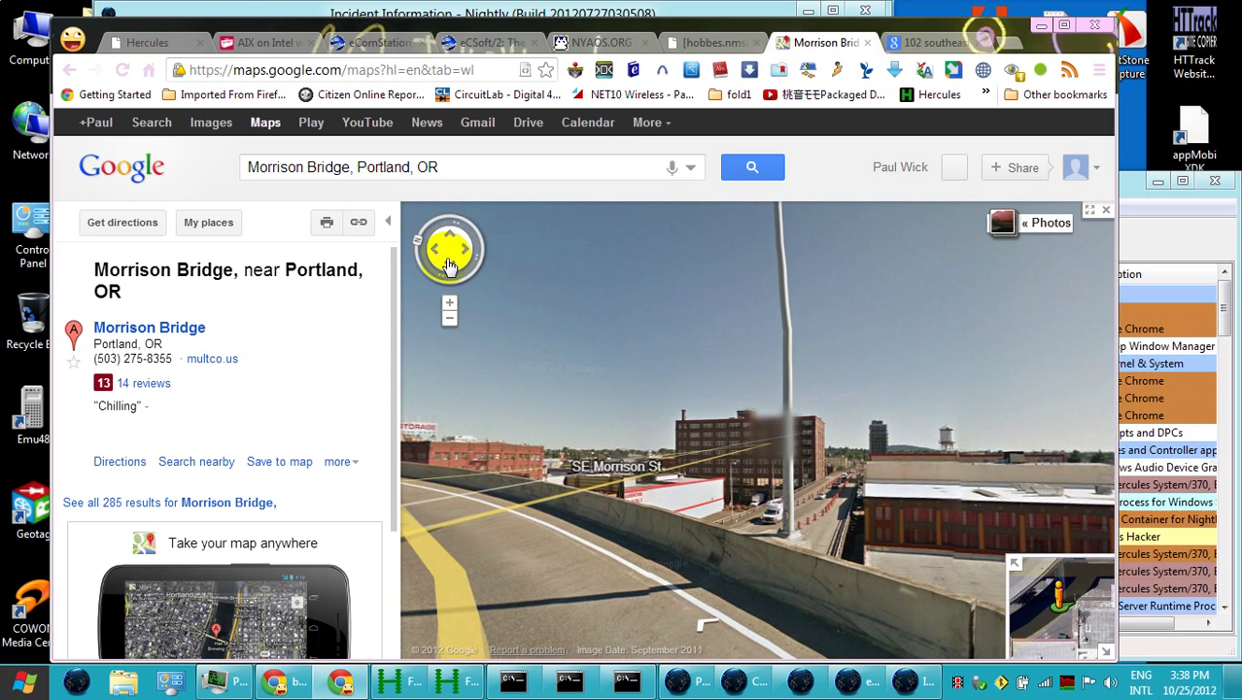
{"action": "left_click", "coordinate": [1105, 210]}
{"action": "mouse_move", "coordinate": [1070, 238]}
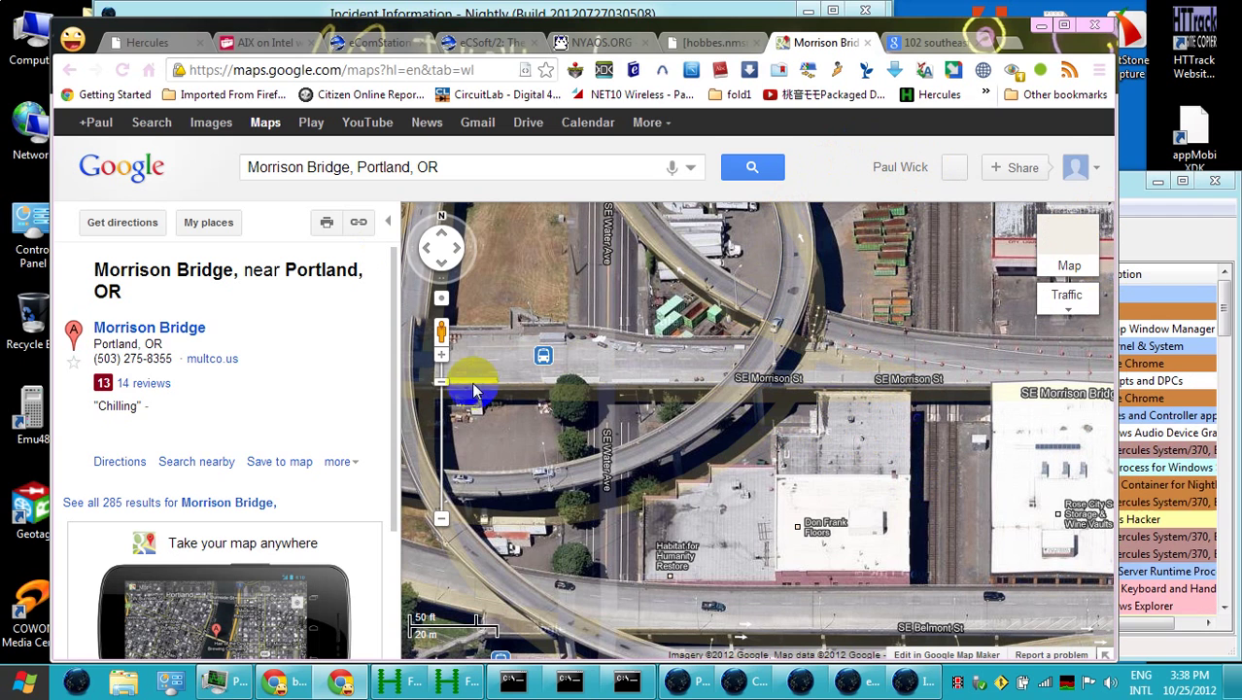
Look up 45.517181,-122.665007 with What's here?, copy the Frank Don Co listing, and minimize Maps
{"action": "right_click", "coordinate": [886, 415]}
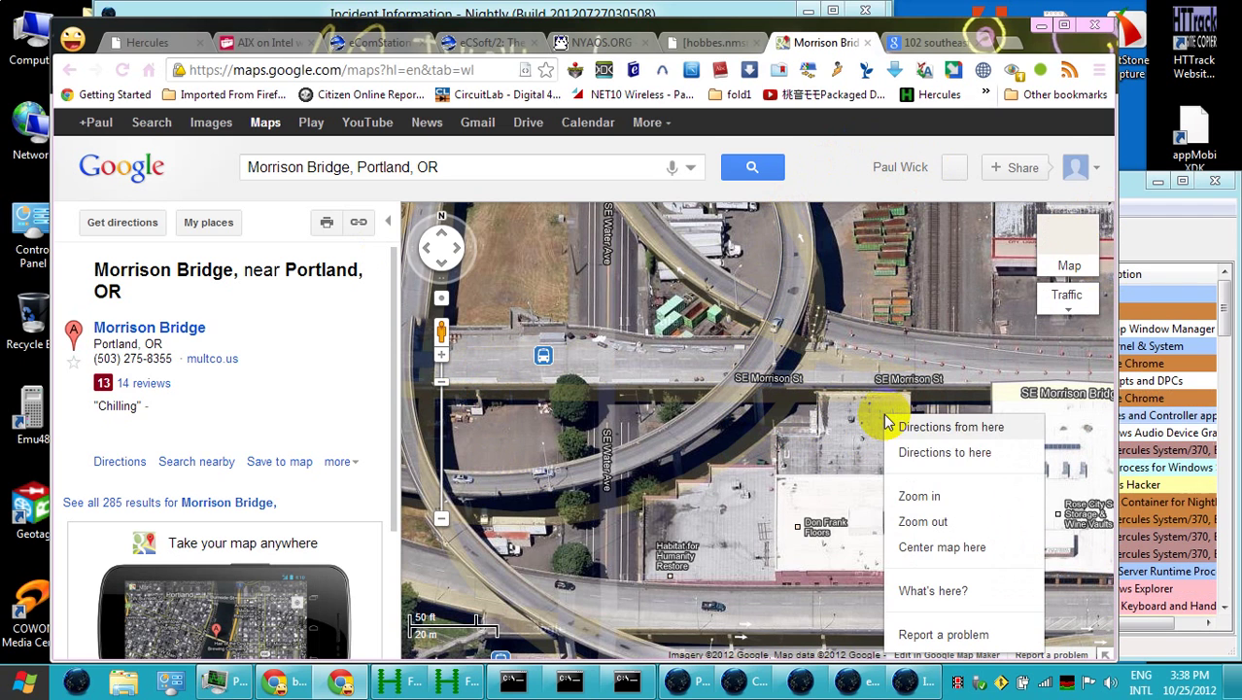
{"action": "left_click", "coordinate": [967, 595]}
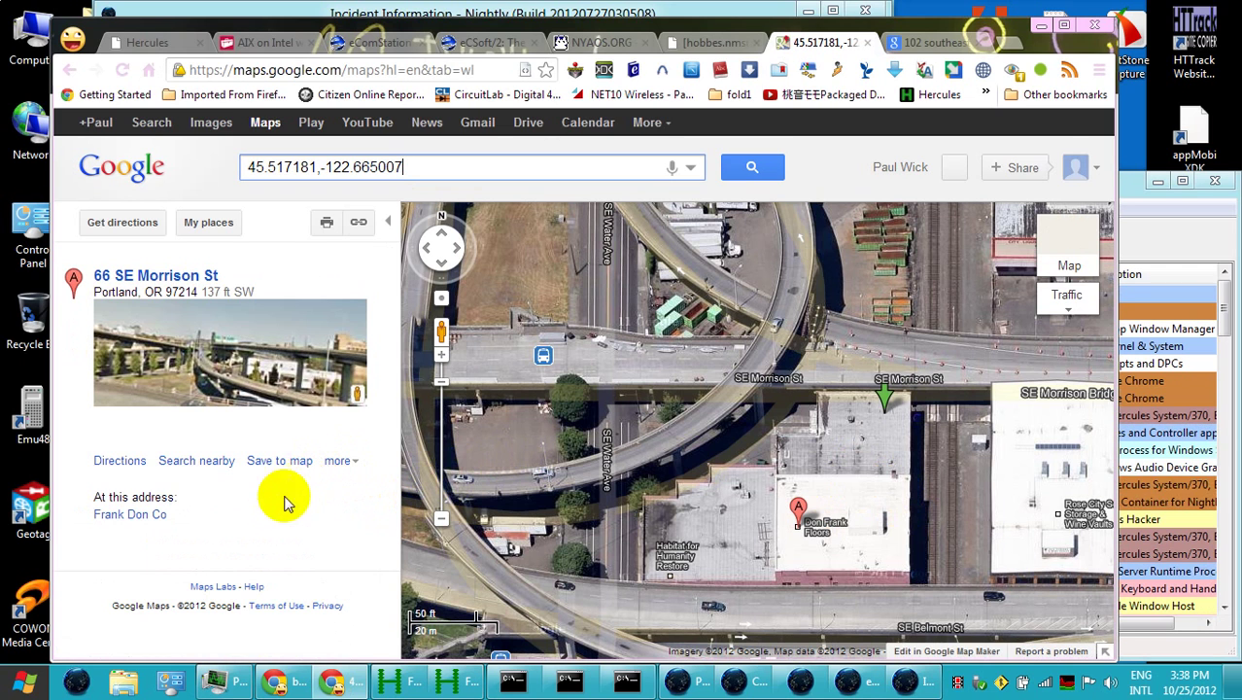
{"action": "left_click", "coordinate": [130, 516]}
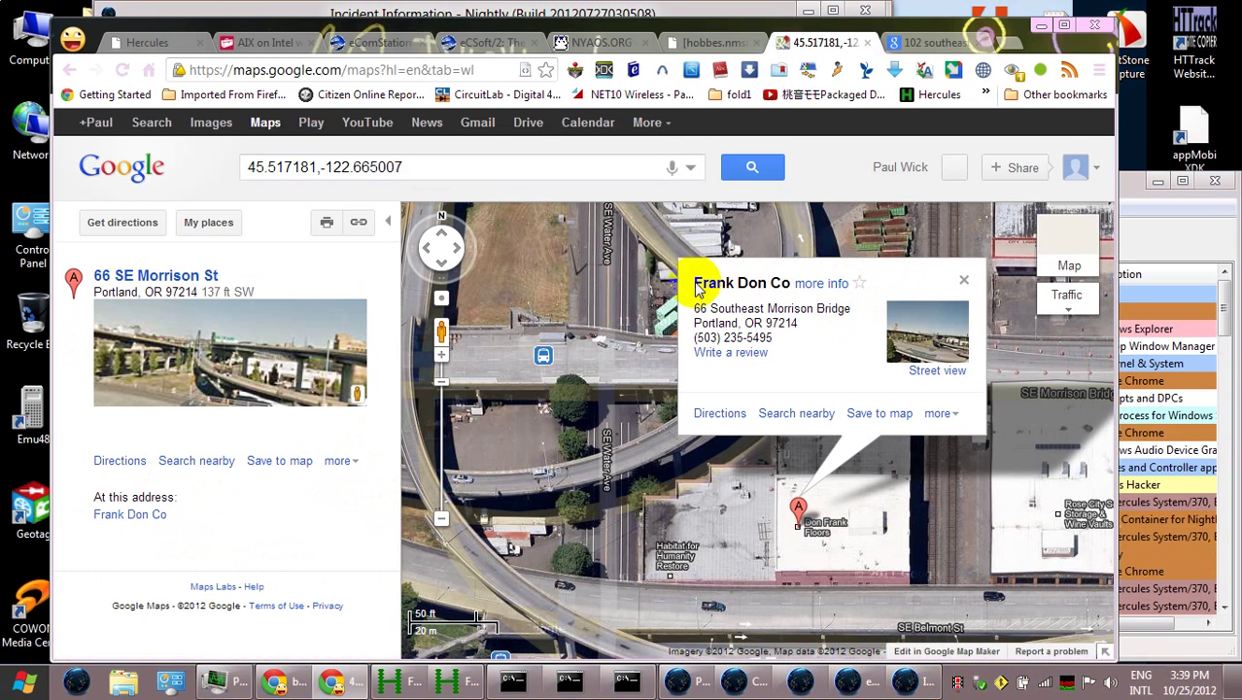
{"action": "left_click_drag", "start_coordinate": [692, 282], "coordinate": [841, 340]}
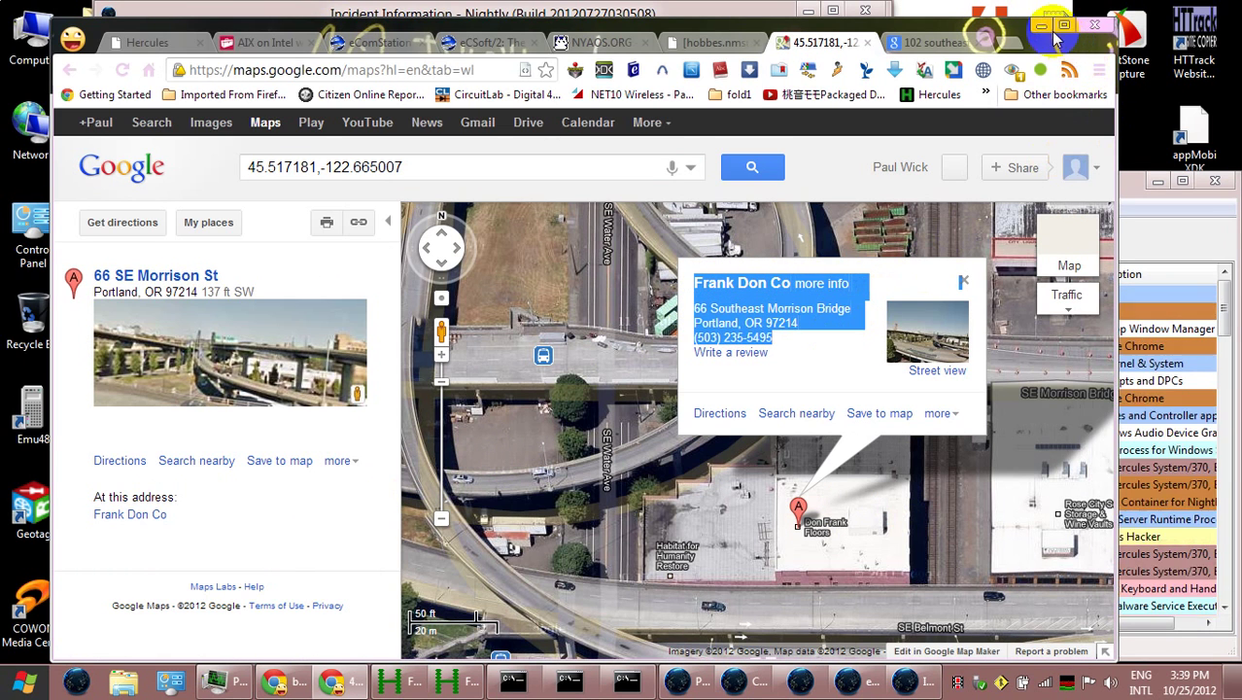
{"action": "left_click", "coordinate": [1043, 27]}
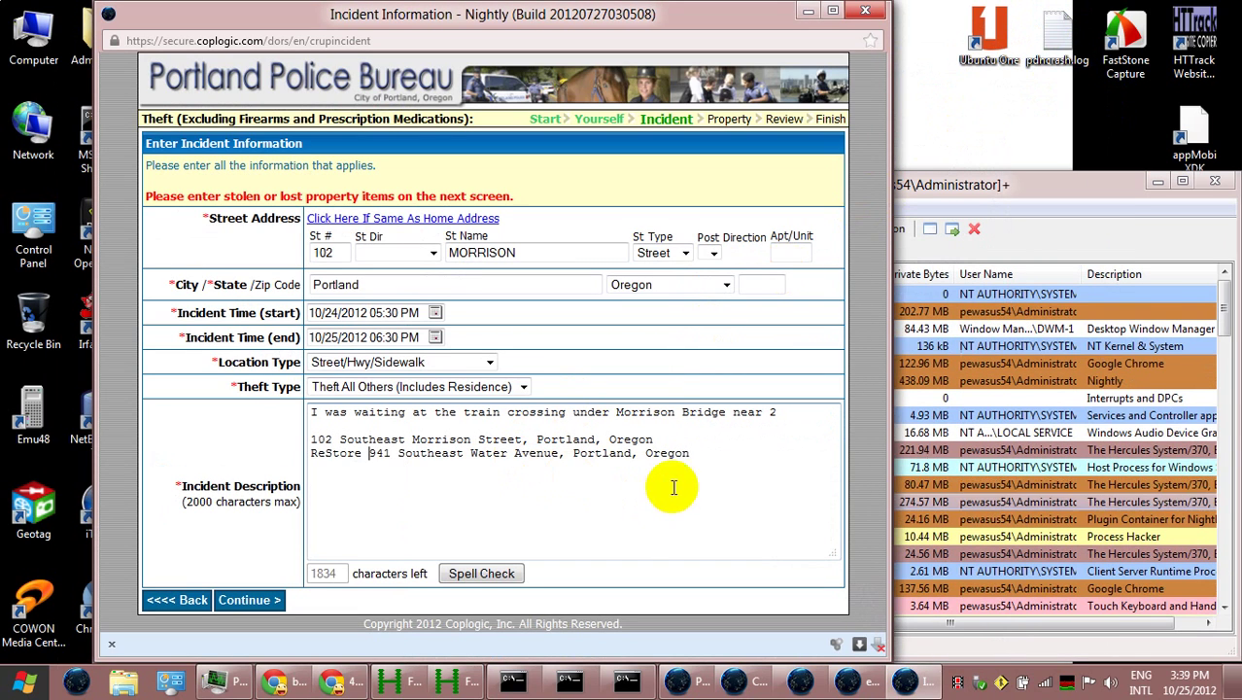
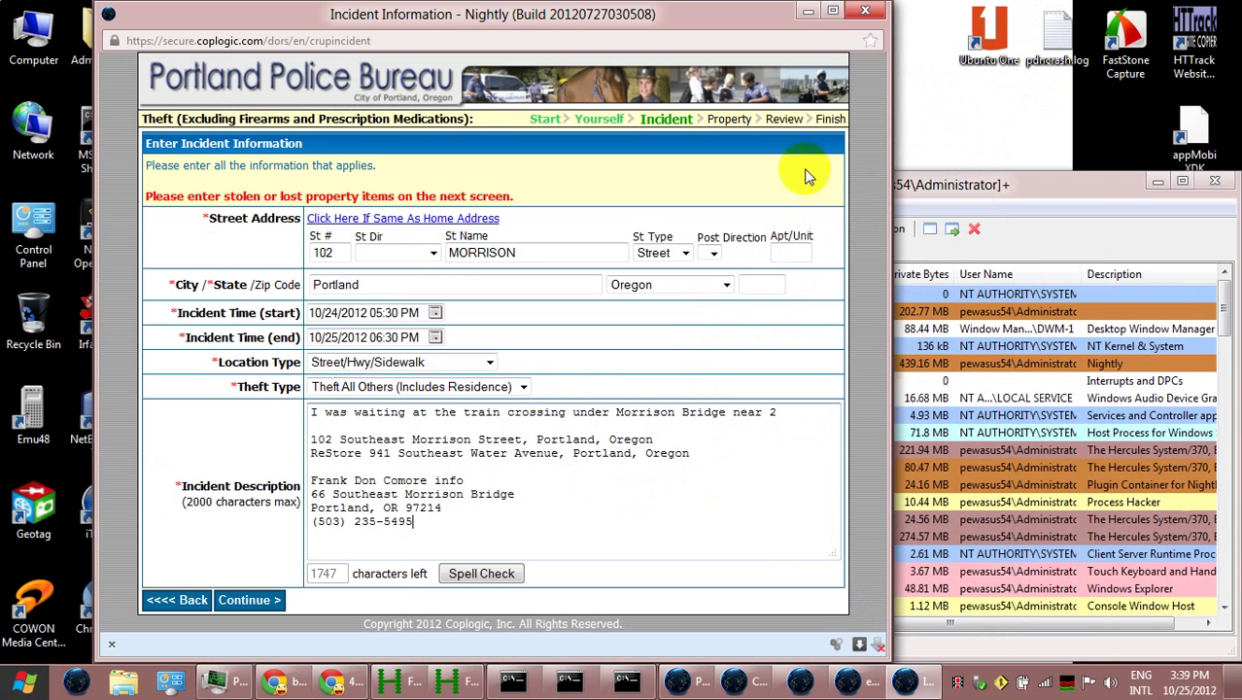
Paste the Frank Don Co listing into the description and remove 'more info' and the two old address lines
{"action": "left_click_drag", "start_coordinate": [398, 479], "coordinate": [673, 499]}
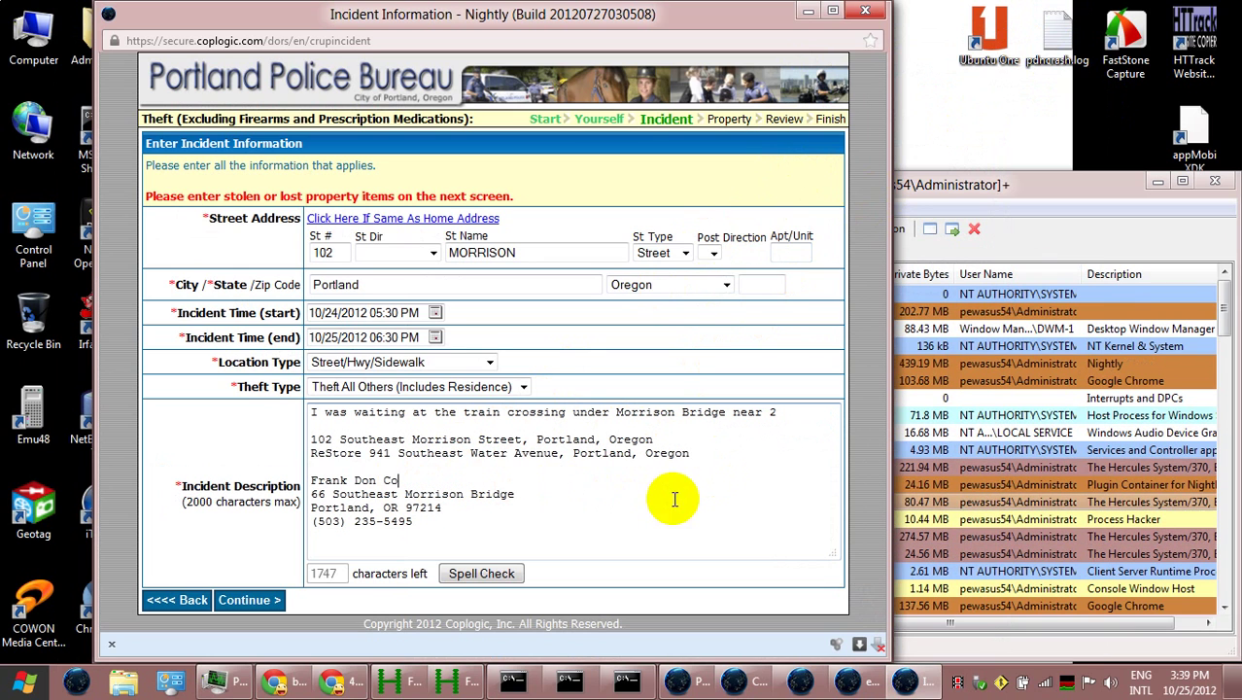
{"action": "key", "text": "BackSpace"}
{"action": "left_click", "coordinate": [609, 467]}
{"action": "left_click_drag", "start_coordinate": [609, 466], "coordinate": [395, 432]}
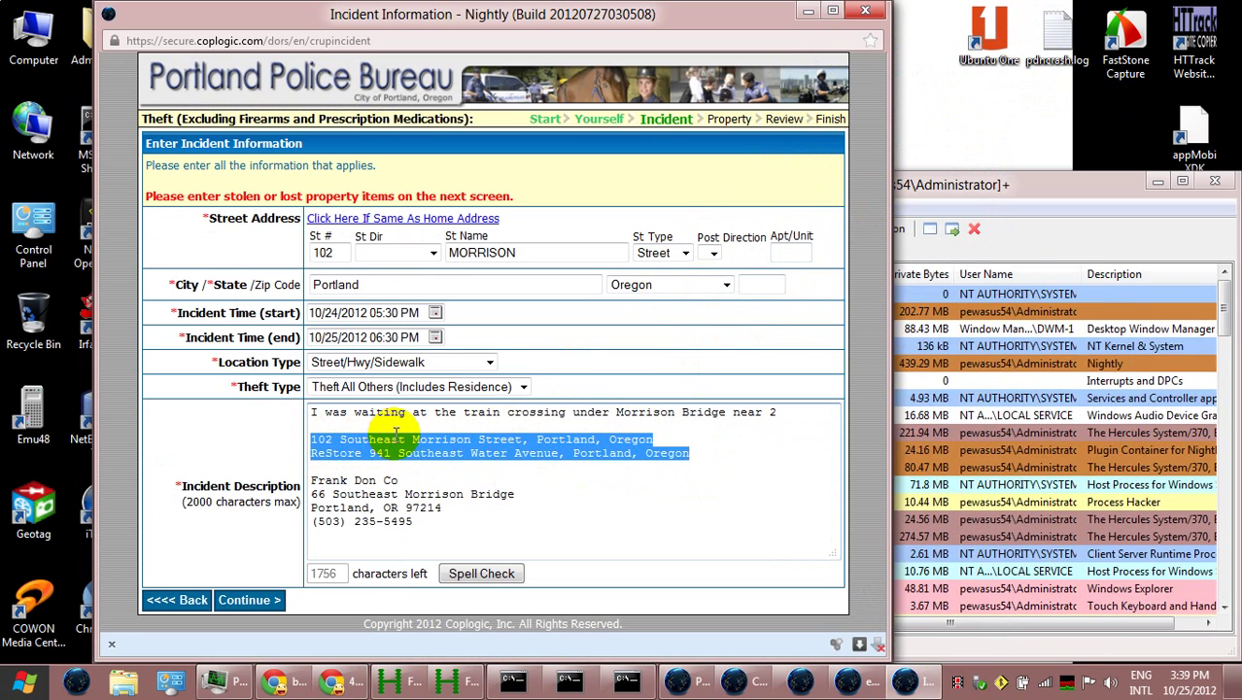
{"action": "key", "text": "BackSpace"}
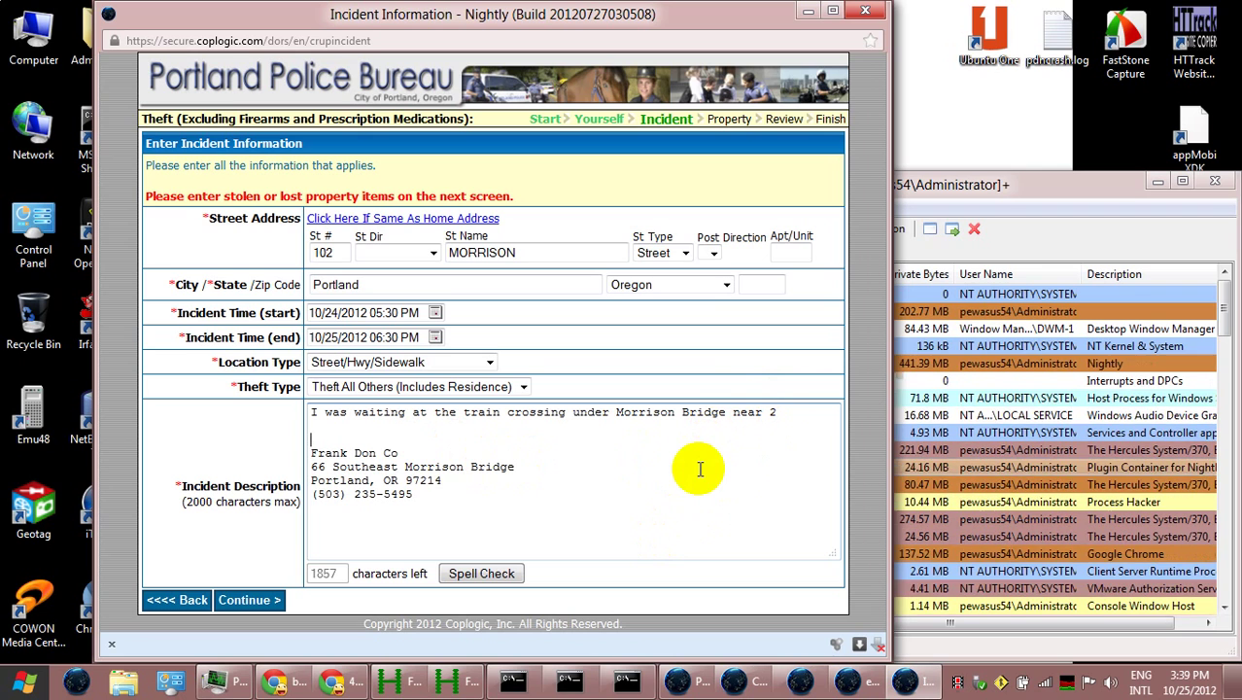
Change the incident street number to 66 and the direction to South East
{"action": "left_click", "coordinate": [324, 252]}
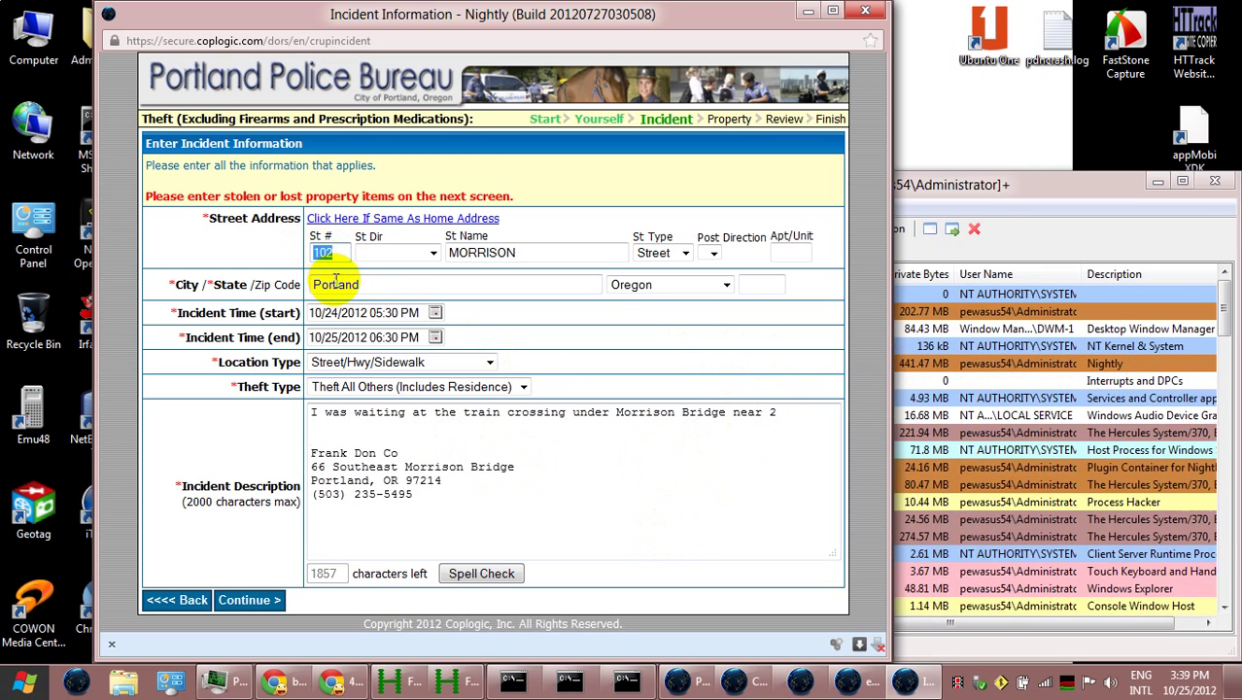
{"action": "type", "text": "66"}
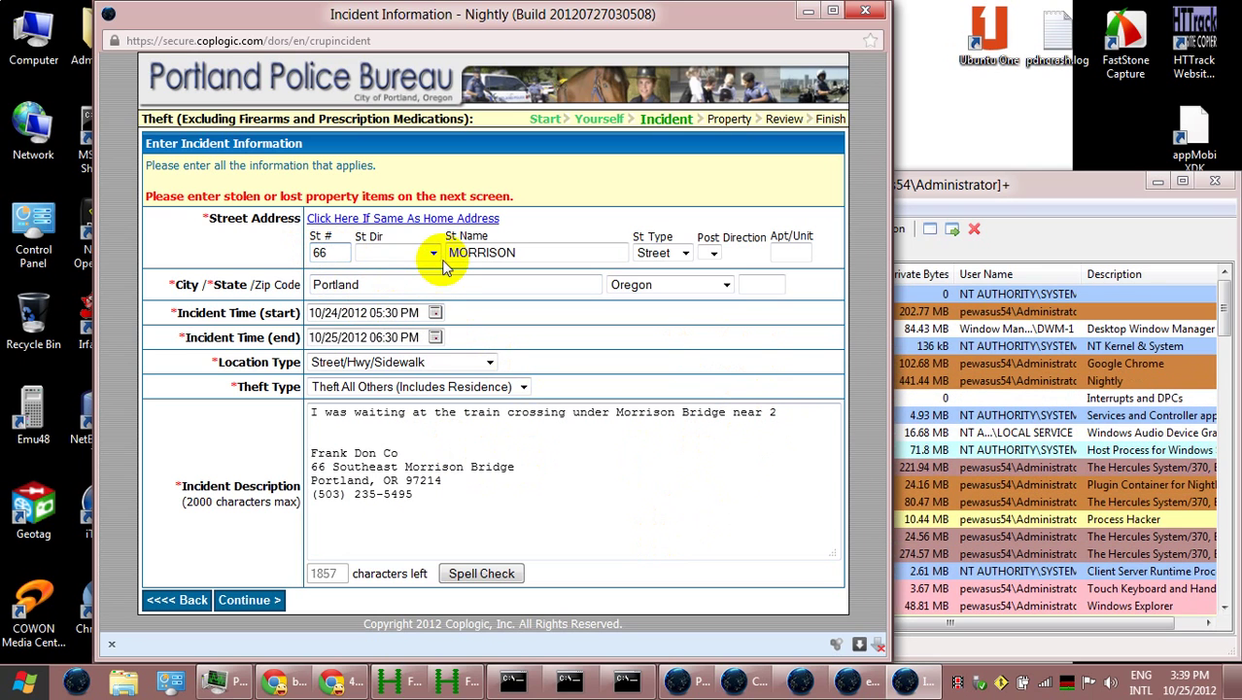
{"action": "left_click", "coordinate": [433, 253]}
{"action": "left_click", "coordinate": [386, 289]}
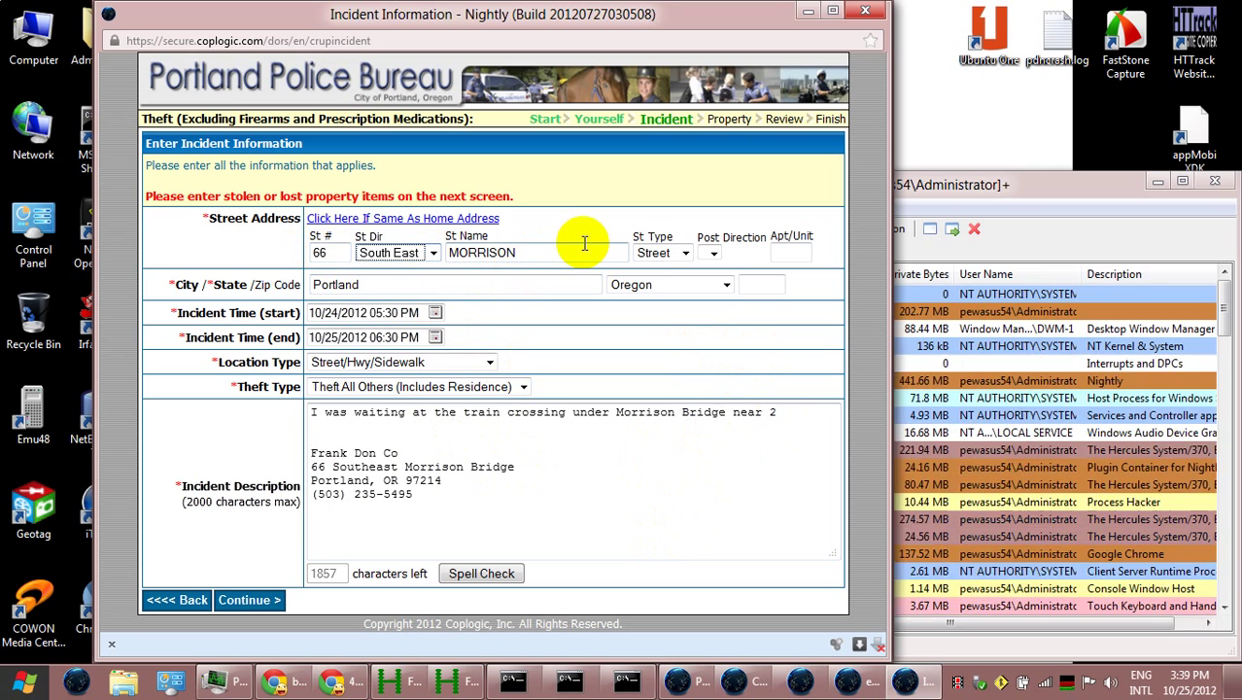
Keep MORRISON as the street name and set the street type to Bridge
{"action": "left_click", "coordinate": [562, 251]}
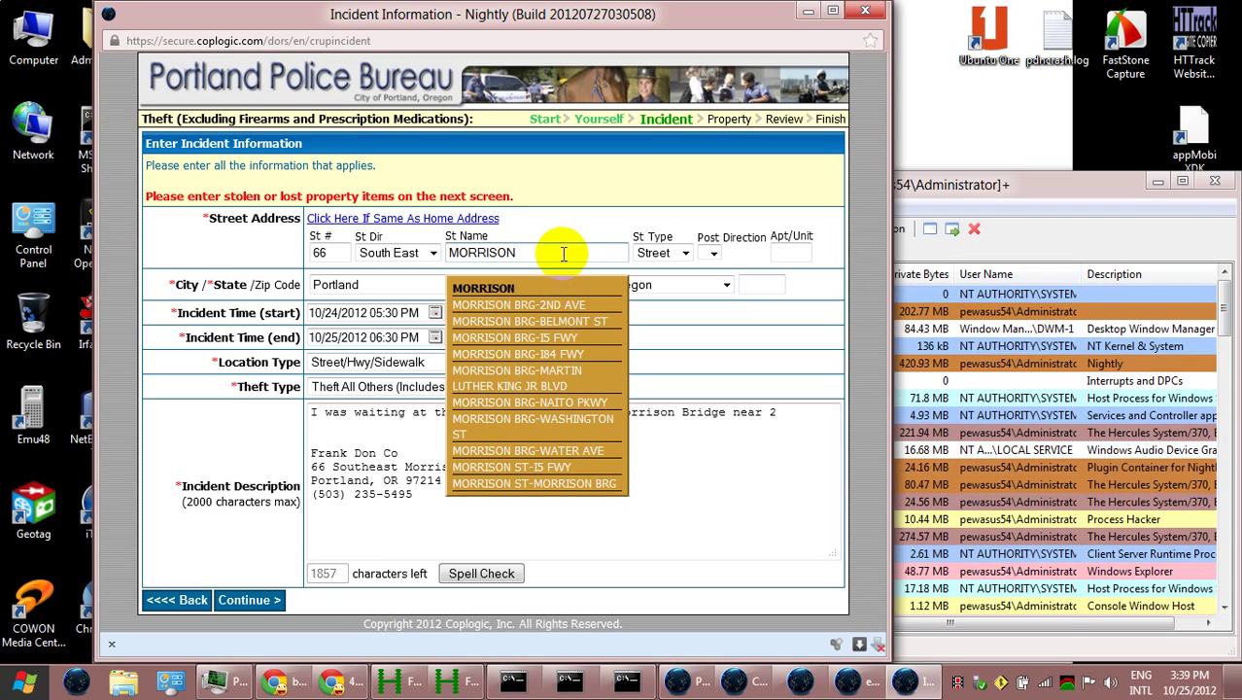
{"action": "left_click", "coordinate": [570, 251]}
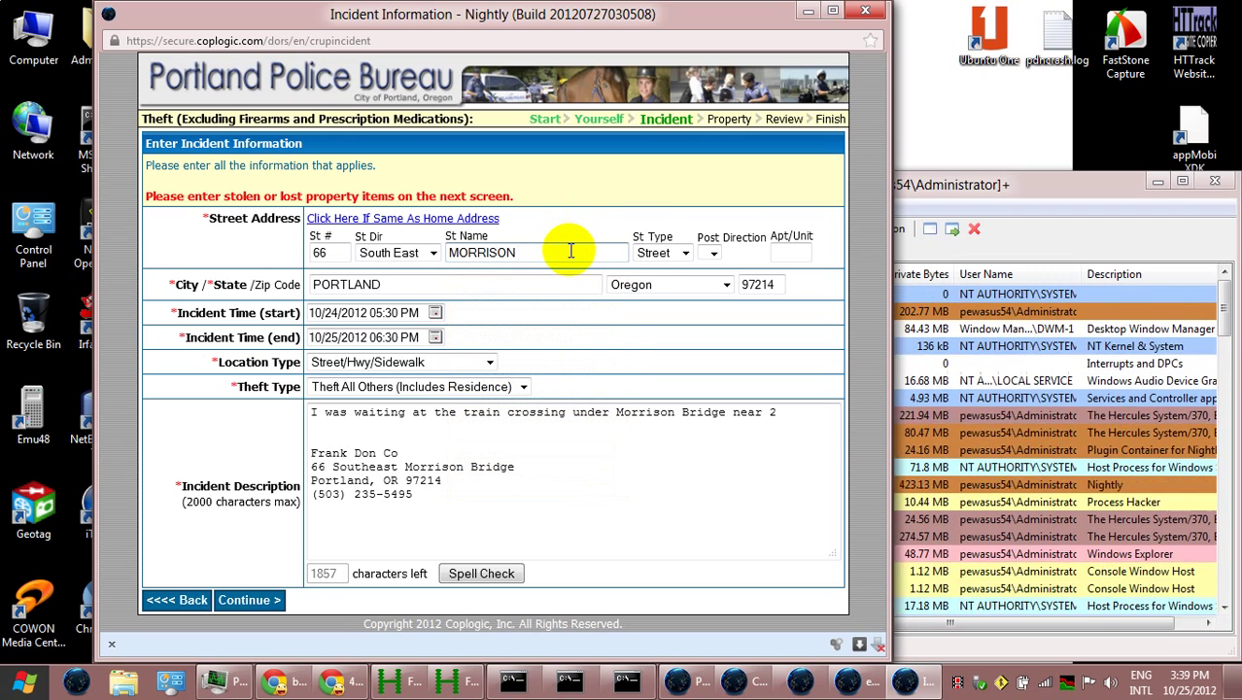
{"action": "type", "text": "B"}
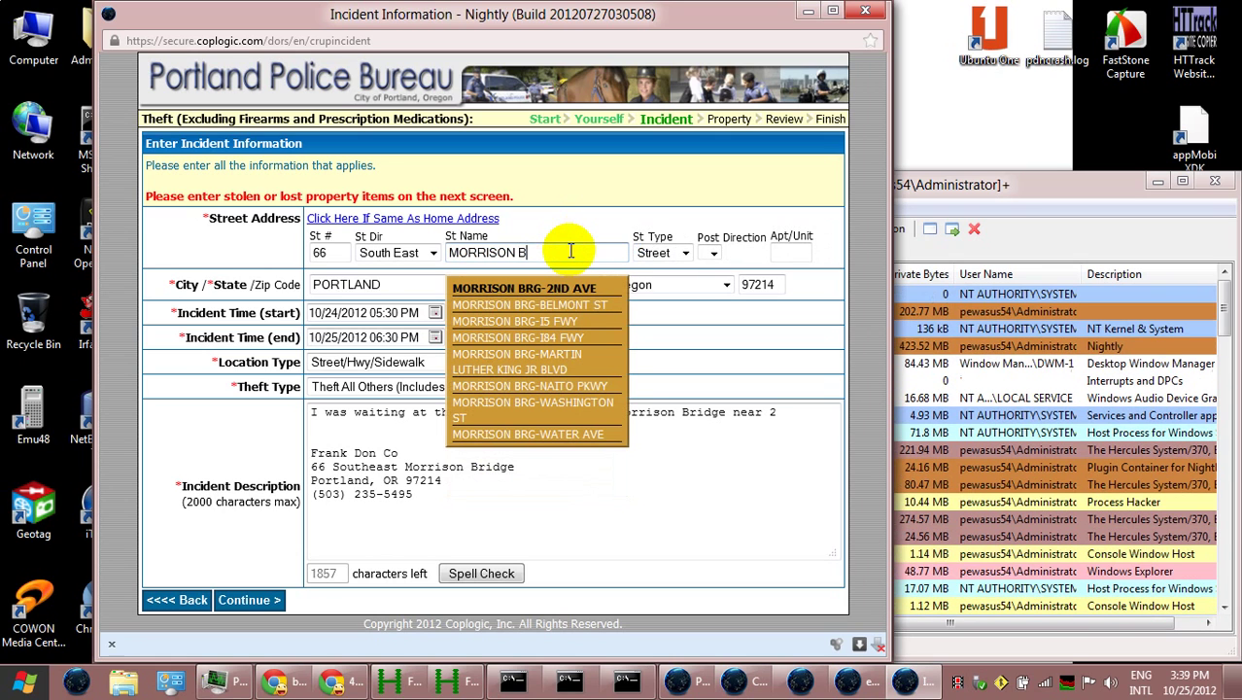
{"action": "type", "text": "r"}
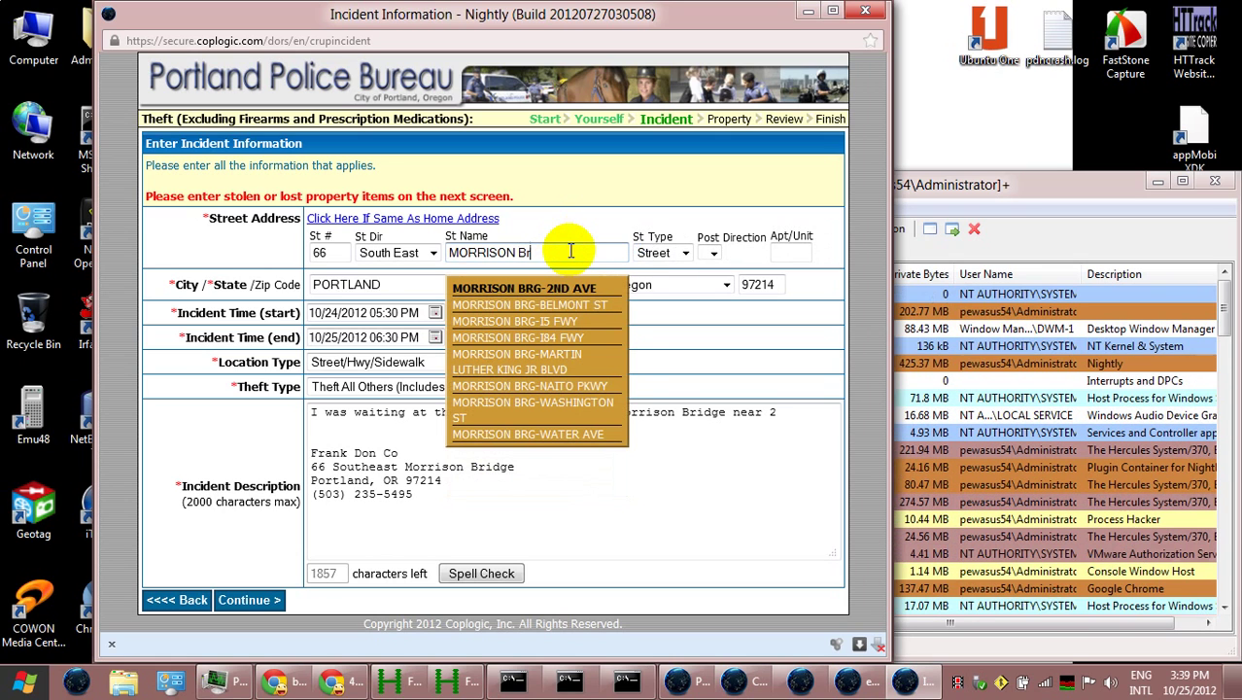
{"action": "type", "text": "idge"}
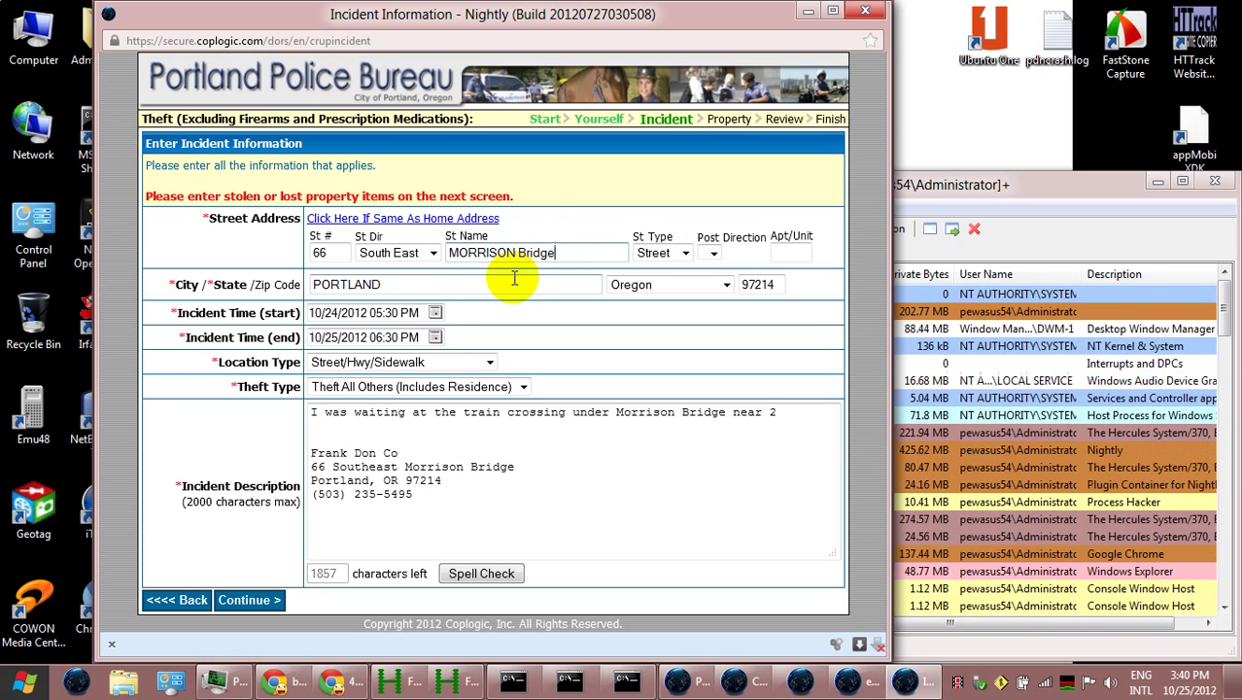
{"action": "left_click", "coordinate": [679, 254]}
{"action": "left_click", "coordinate": [681, 250]}
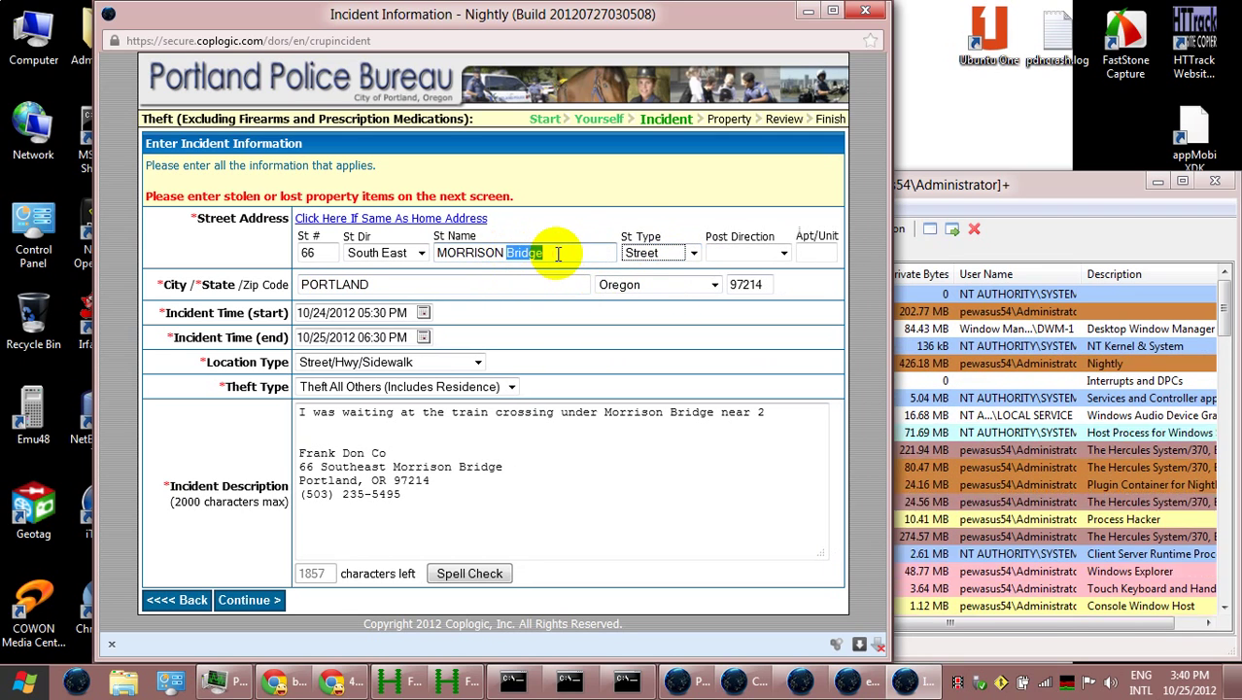
{"action": "key", "text": "BackSpace"}
{"action": "left_click", "coordinate": [689, 252]}
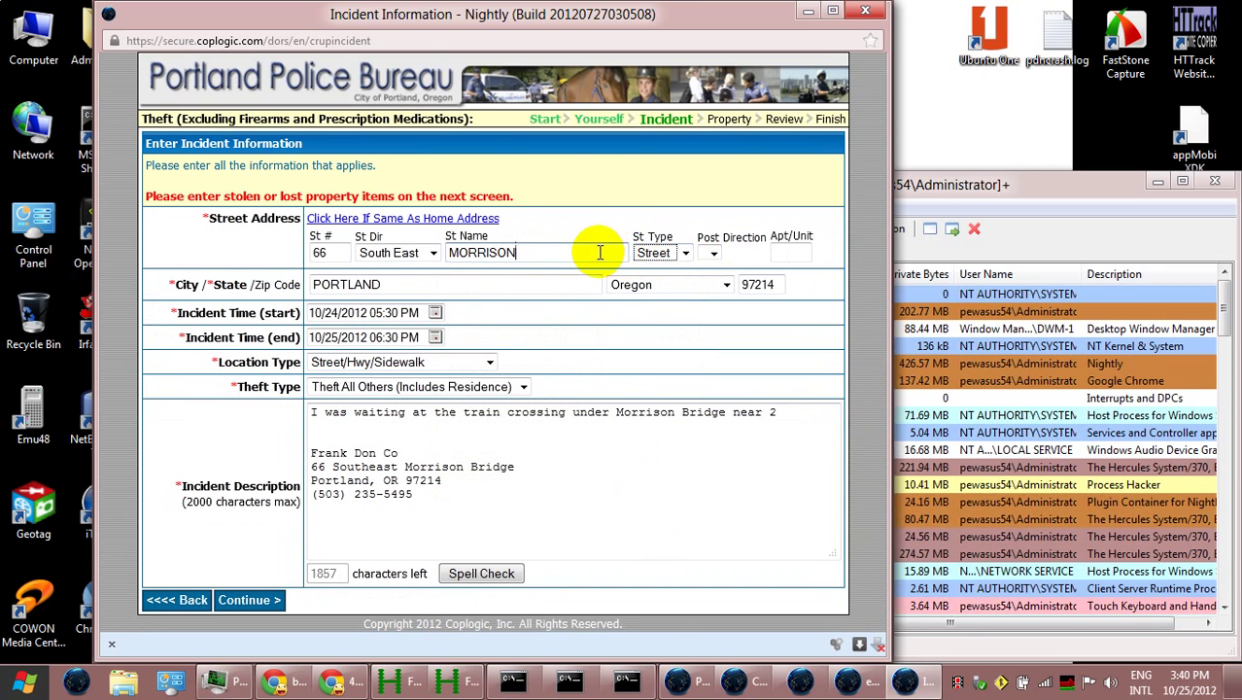
{"action": "left_click", "coordinate": [688, 256]}
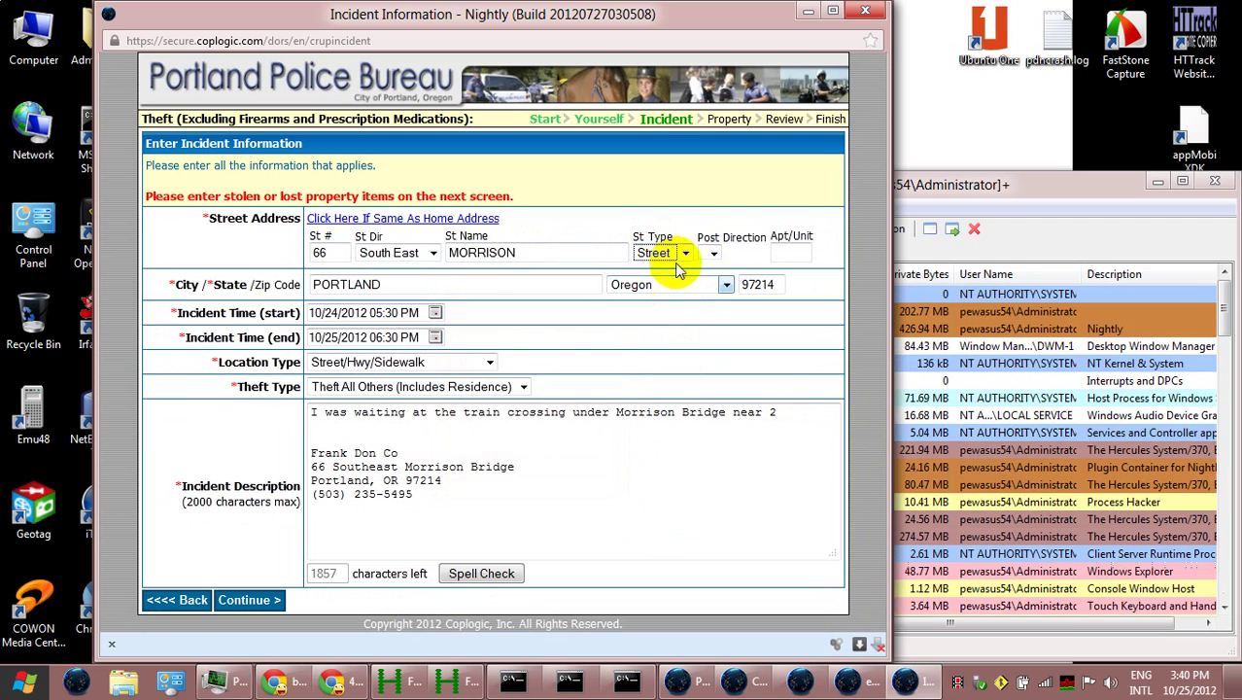
{"action": "left_click", "coordinate": [657, 282]}
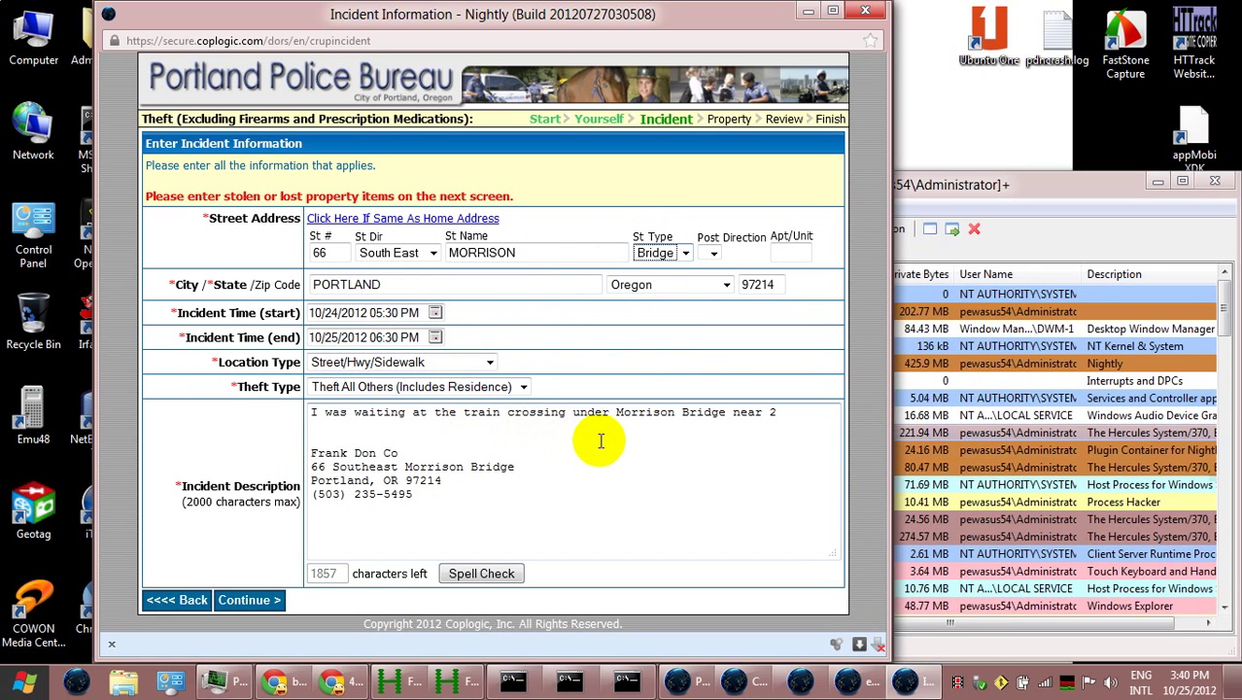
Delete the stray 2 after 'near' so the first sentence ends with Frank Don Co
{"action": "left_click", "coordinate": [768, 408]}
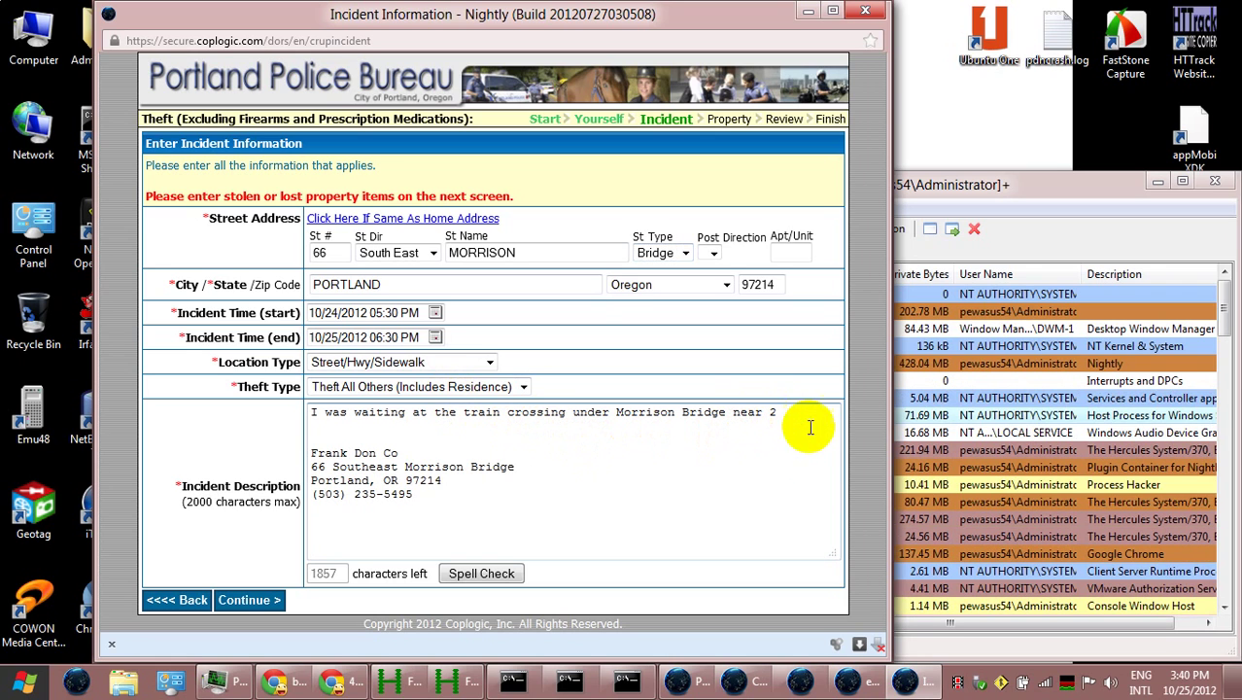
{"action": "key", "text": "BackSpace"}
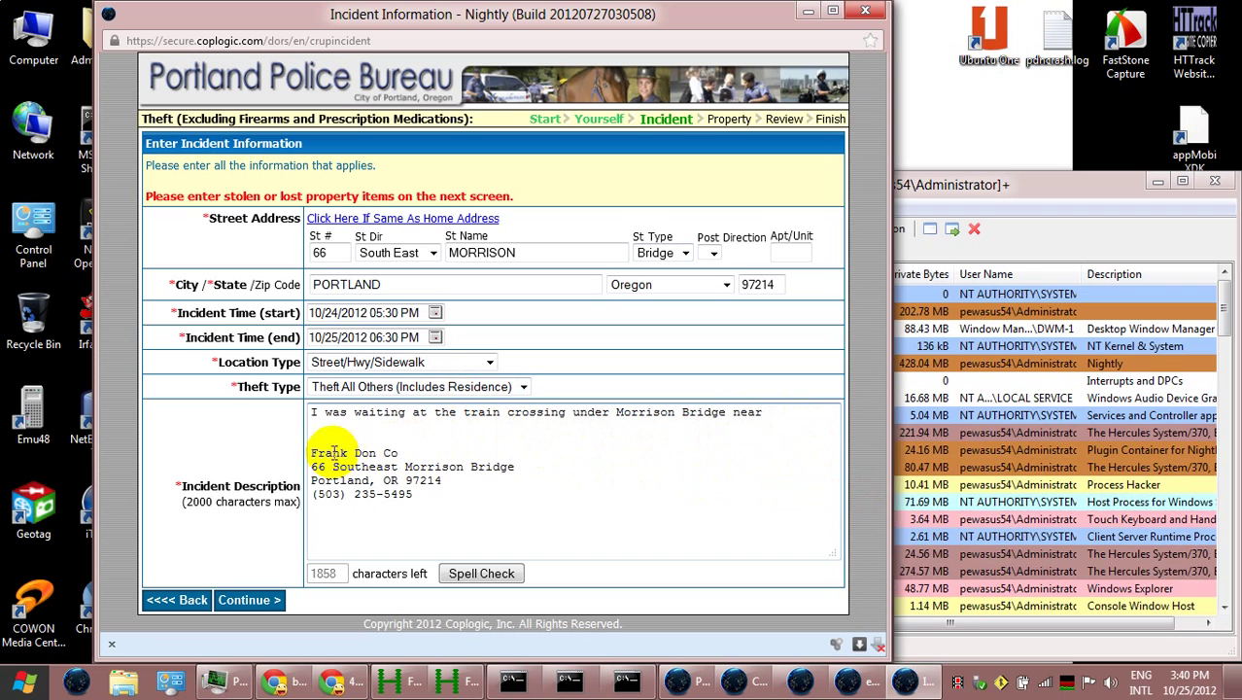
{"action": "key", "text": "Delete"}
{"action": "key", "text": "Delete"}
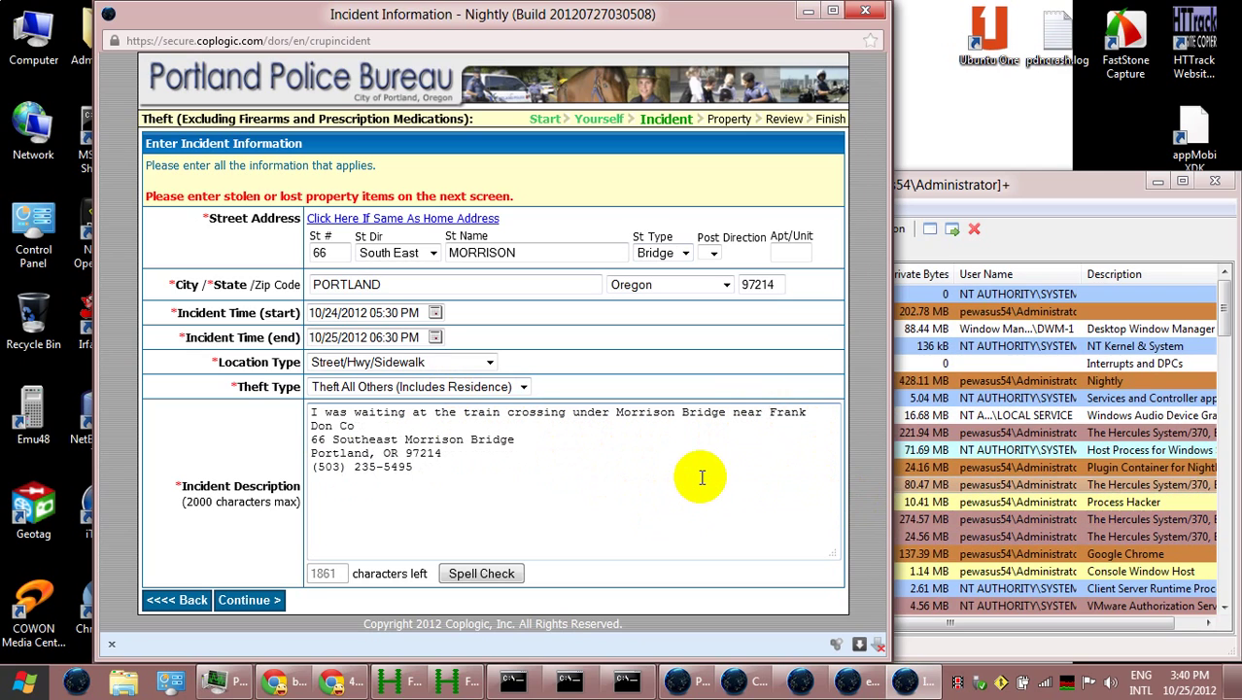
Check the Google Maps window, then return to the report at the business name line
{"action": "left_click", "coordinate": [807, 12]}
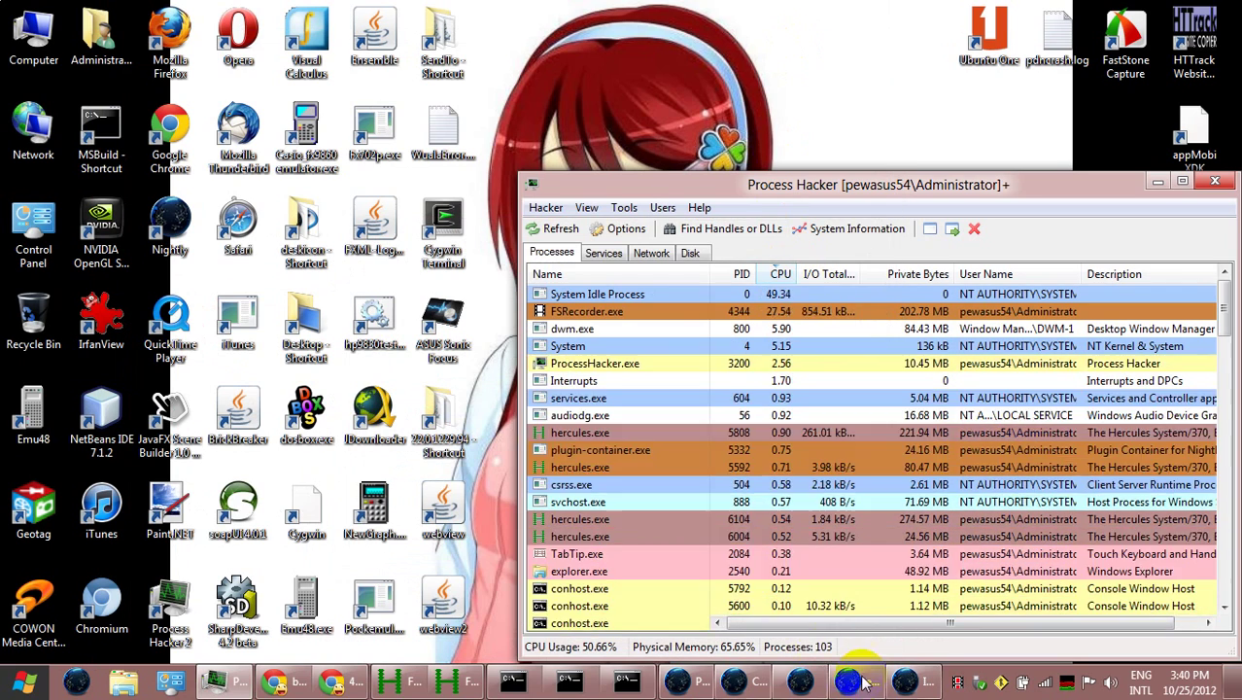
{"action": "left_click", "coordinate": [357, 683]}
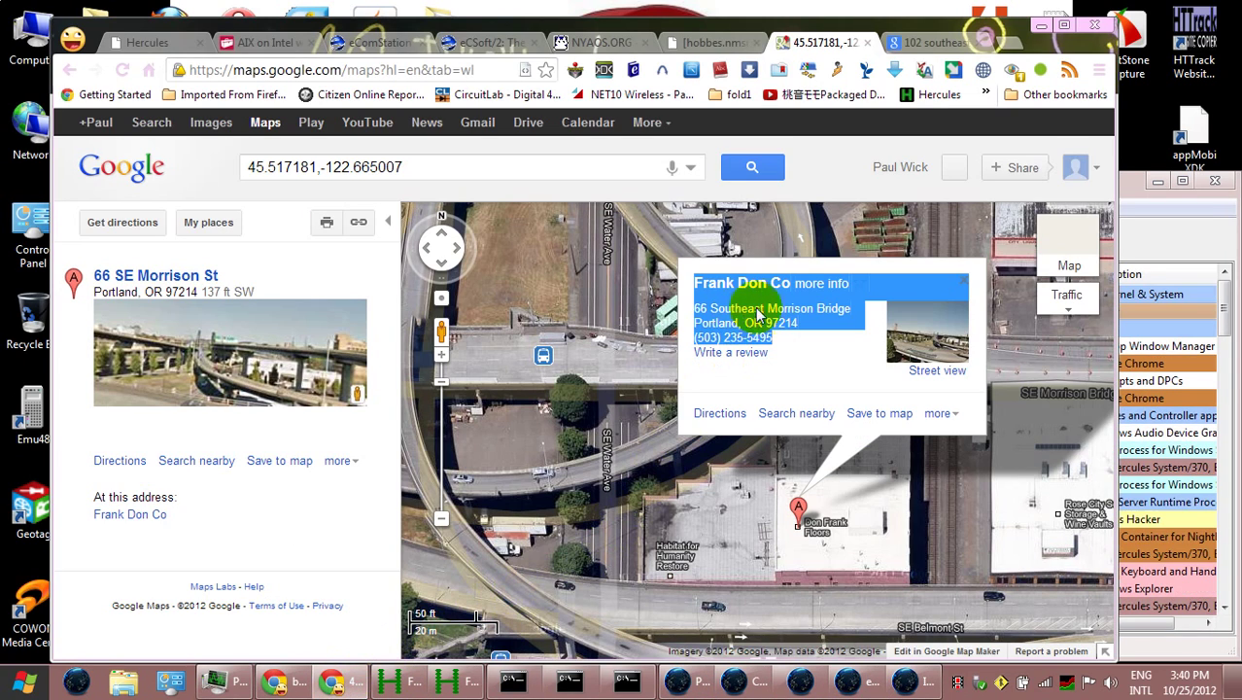
{"action": "left_click", "coordinate": [1037, 25]}
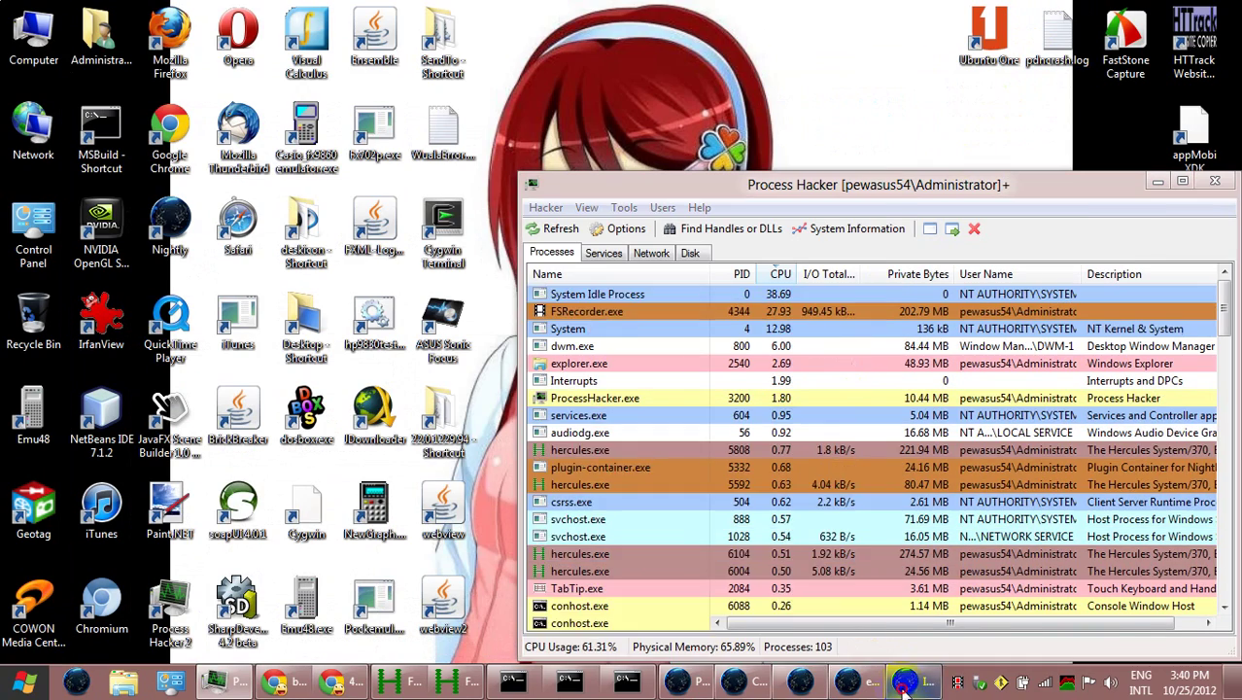
{"action": "left_click", "coordinate": [908, 680]}
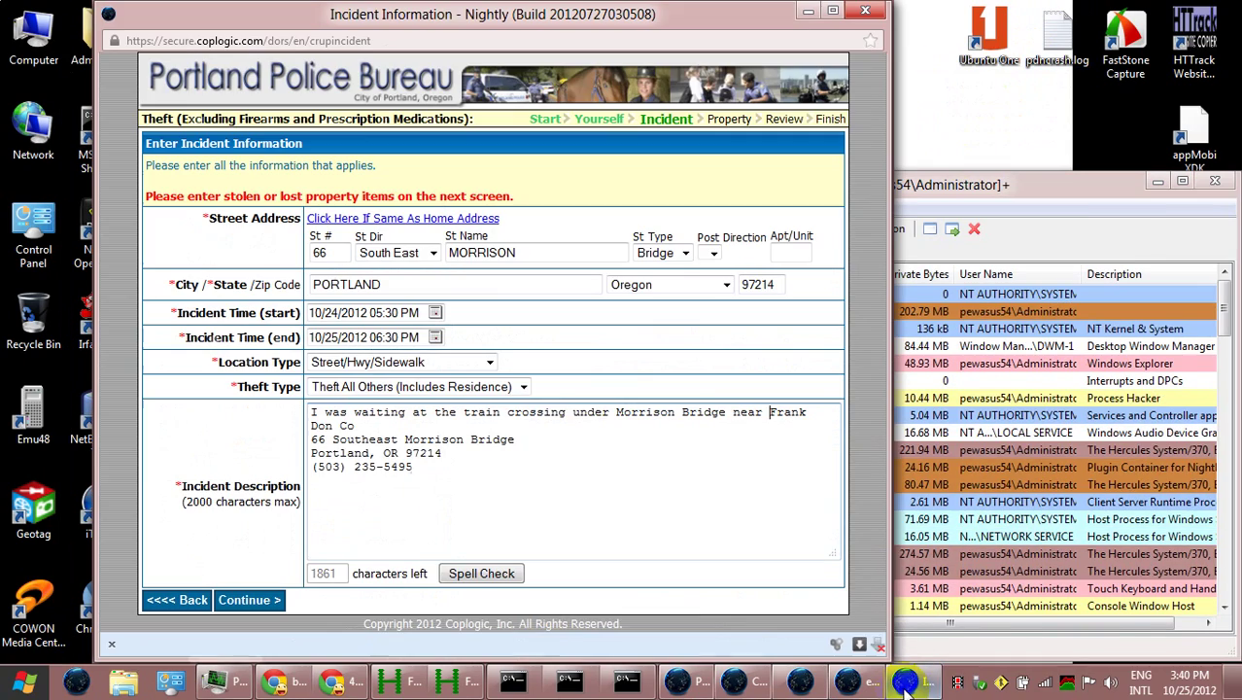
{"action": "left_click", "coordinate": [356, 426]}
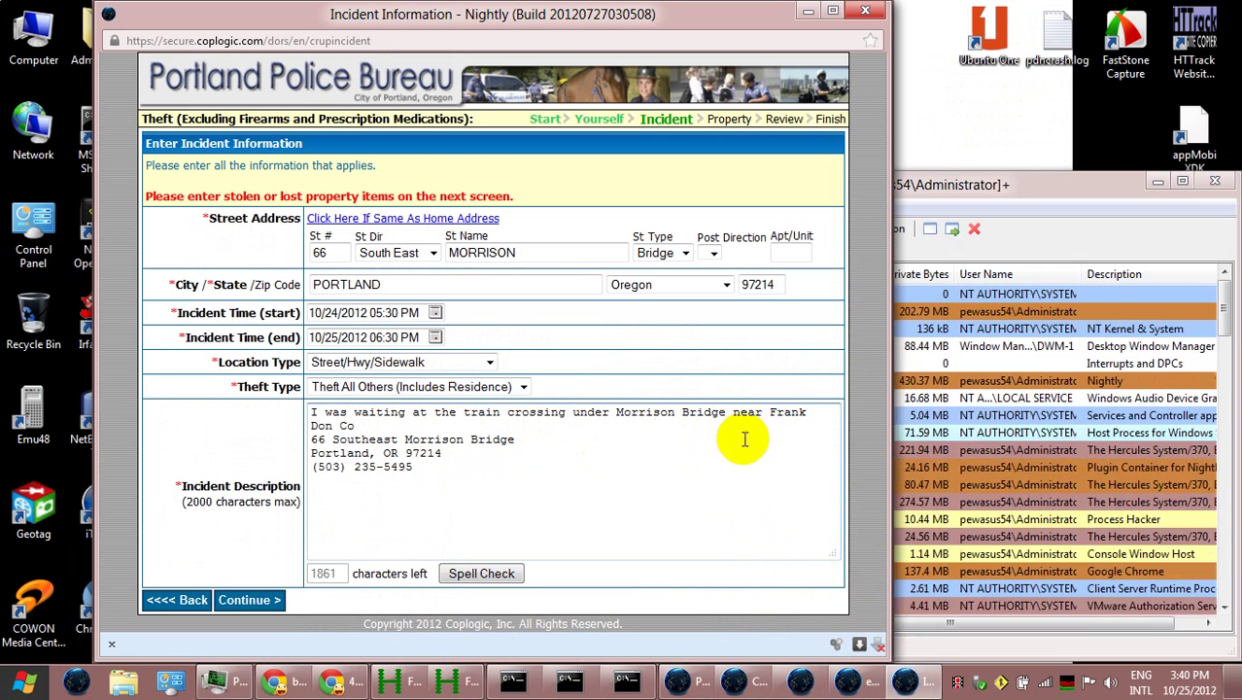
Replace the address and phone lines with 'Two trains were crossing, blocking the road. I took some photos.'
{"action": "left_click_drag", "start_coordinate": [435, 465], "coordinate": [307, 439]}
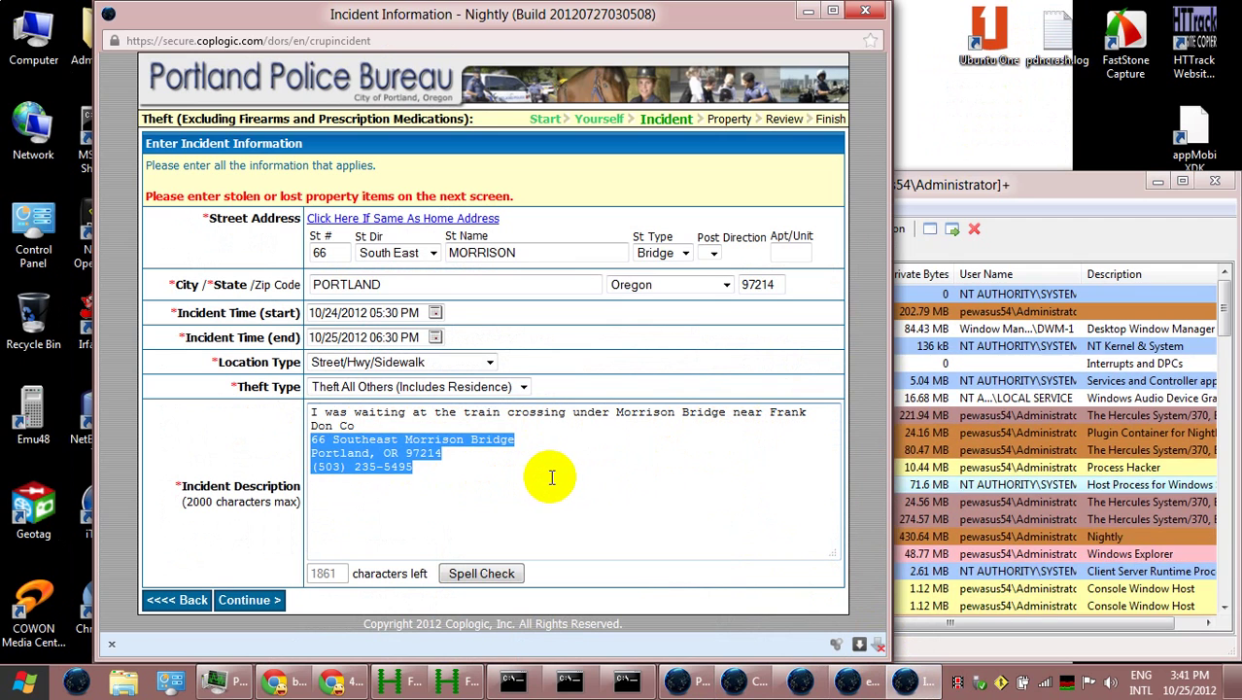
{"action": "key", "text": "BackSpace"}
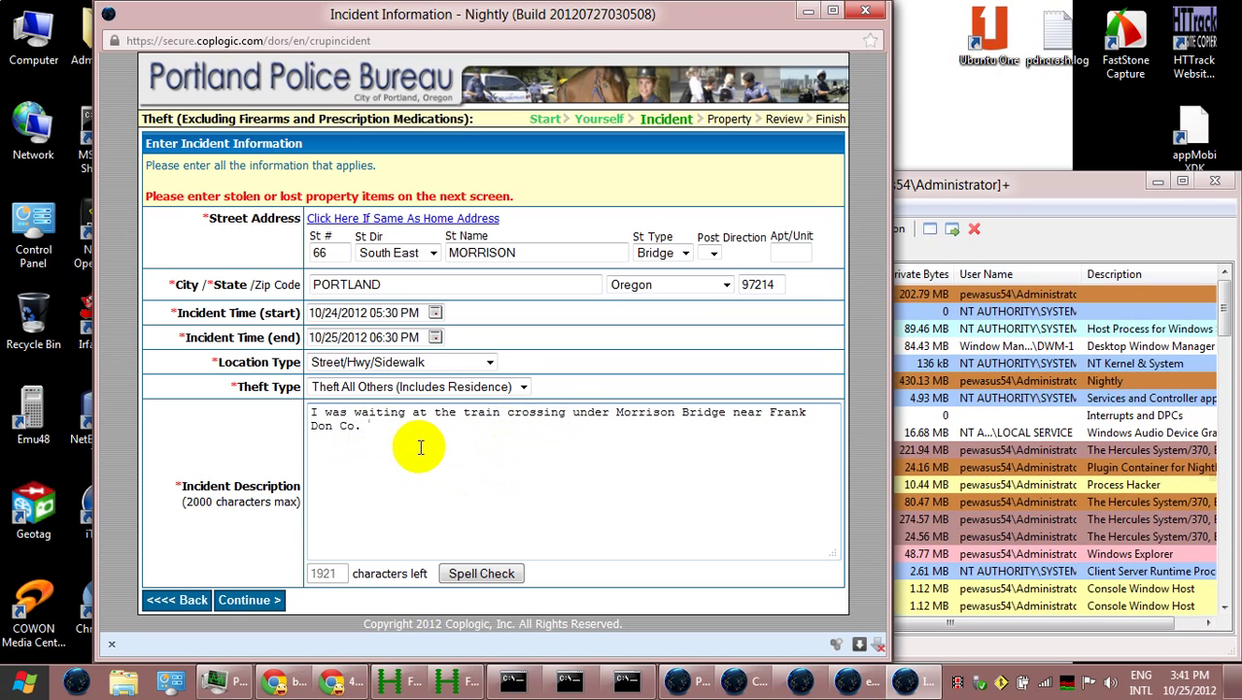
{"action": "type", "text": "Two"}
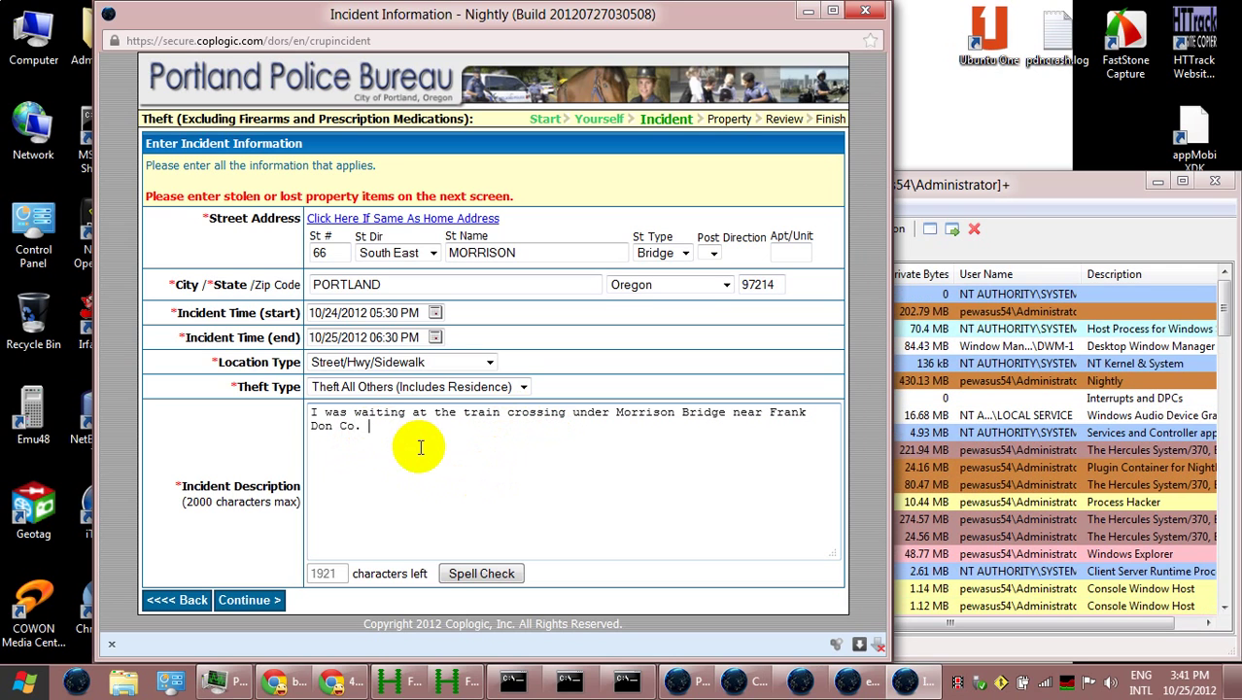
{"action": "type", "text": " train"}
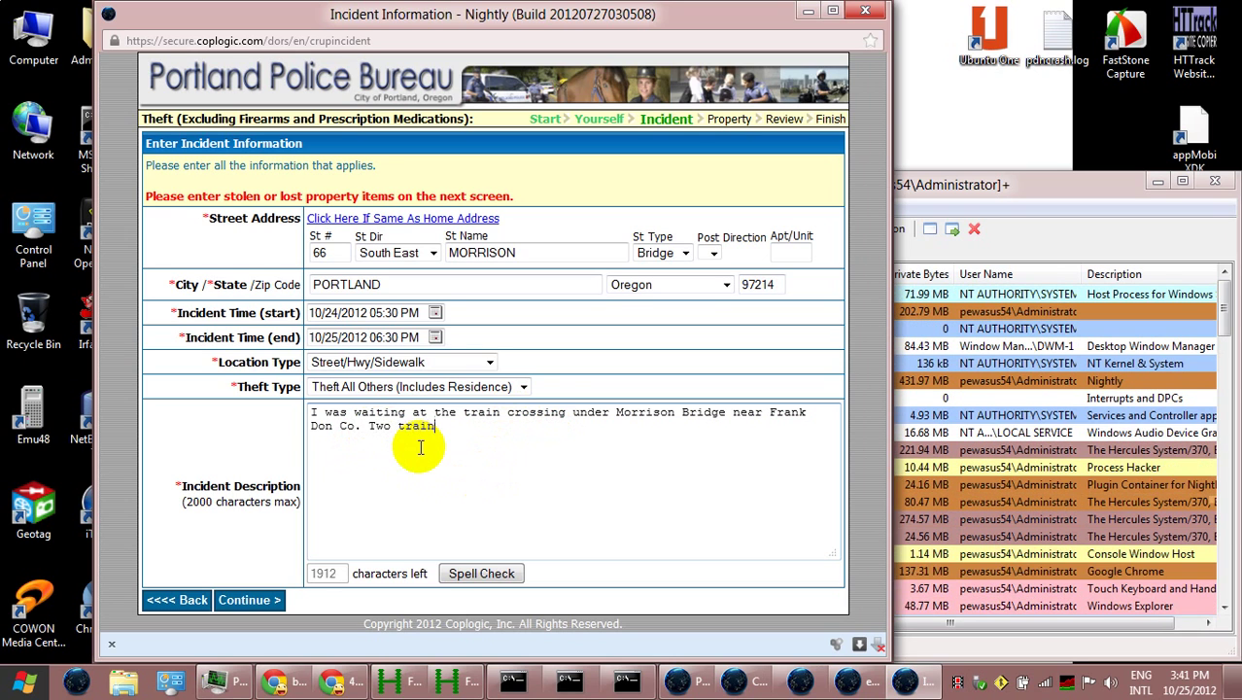
{"action": "type", "text": "s were "}
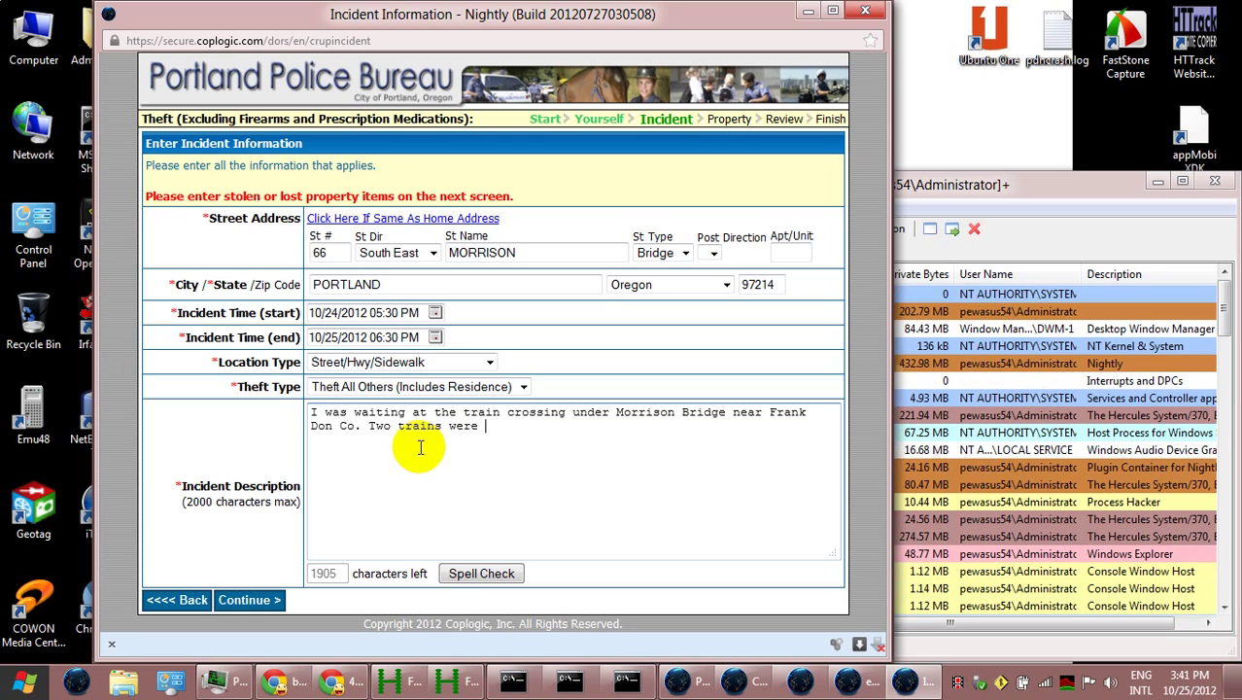
{"action": "type", "text": "blocking "}
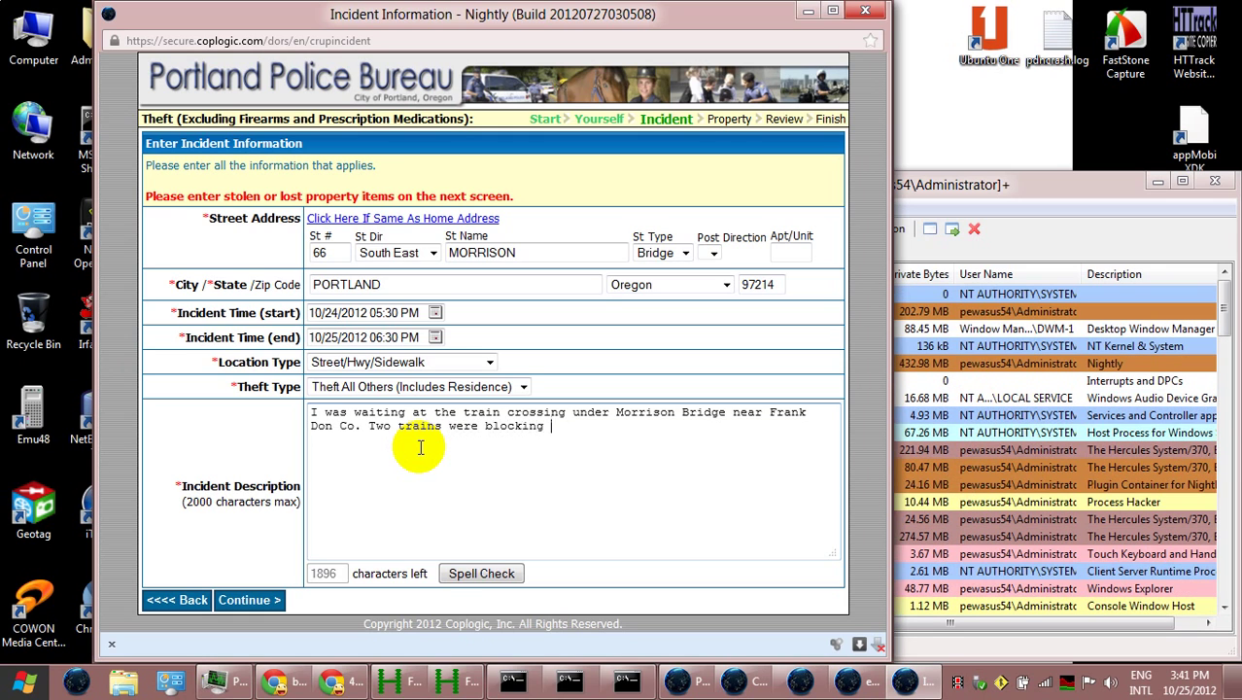
{"action": "type", "text": "the road"}
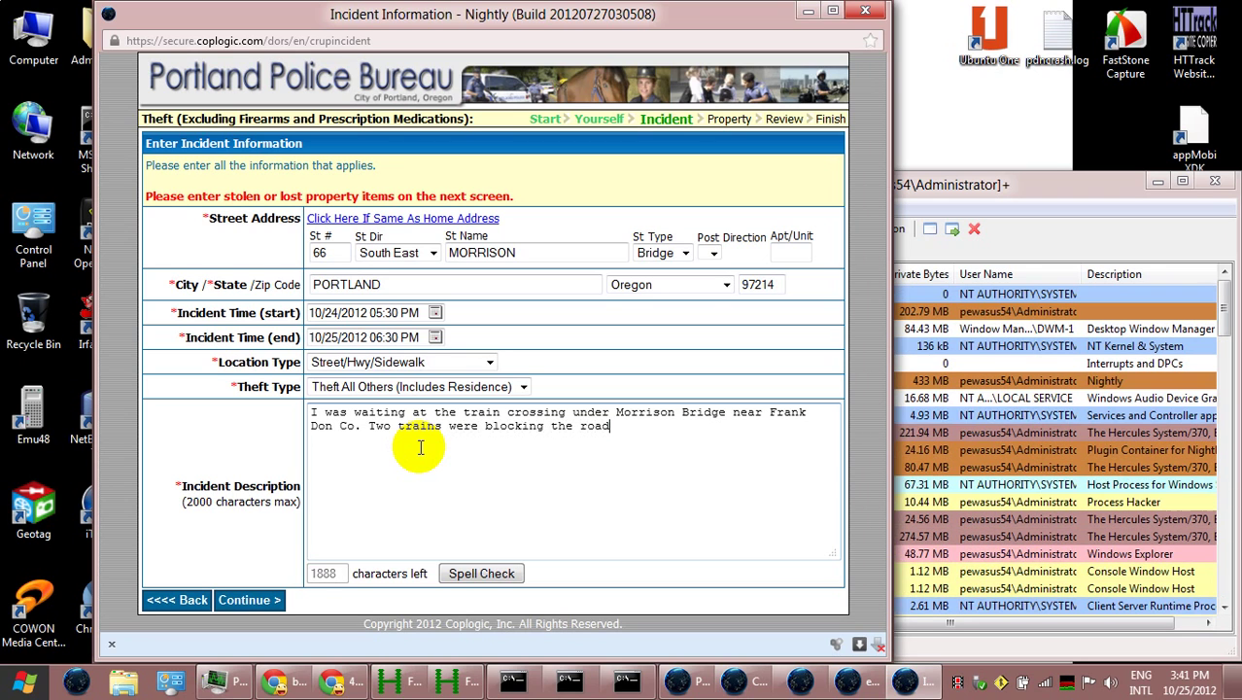
{"action": "key", "text": "Left"}
{"action": "key", "text": "Left"}
{"action": "key", "text": "Left"}
{"action": "key", "text": "ctrl+Left"}
{"action": "key", "text": "ctrl+Left"}
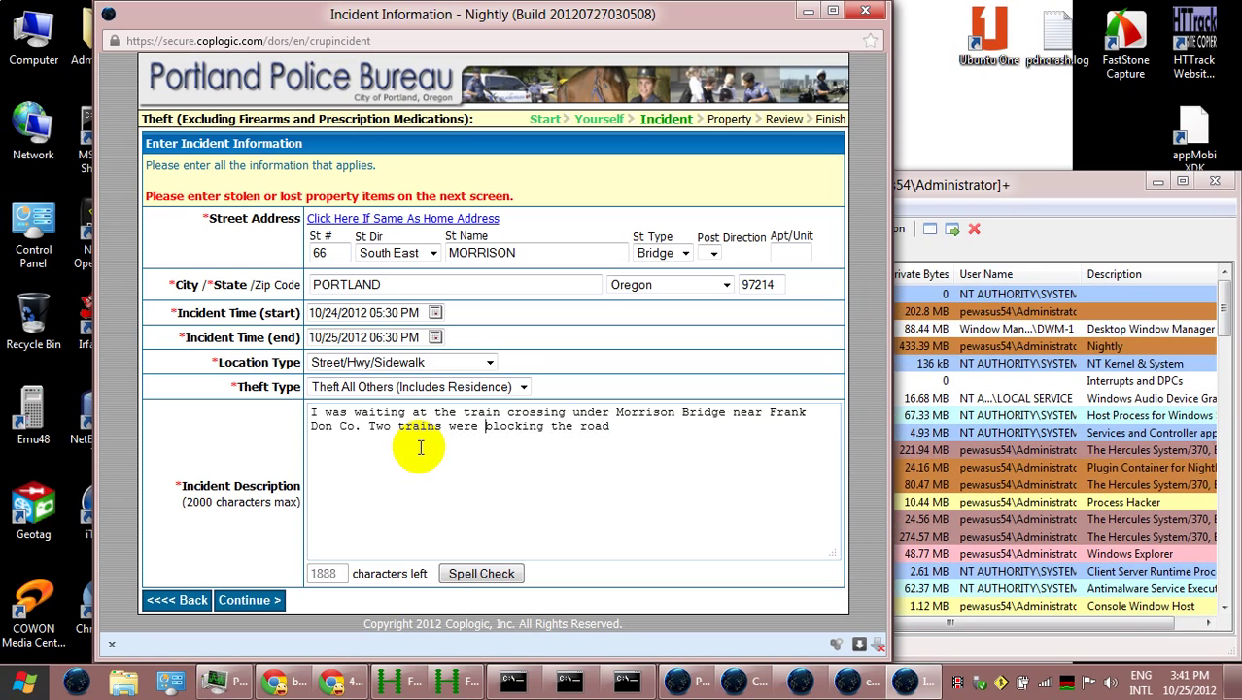
{"action": "type", "text": "crossi"}
{"action": "type", "text": "ng,"}
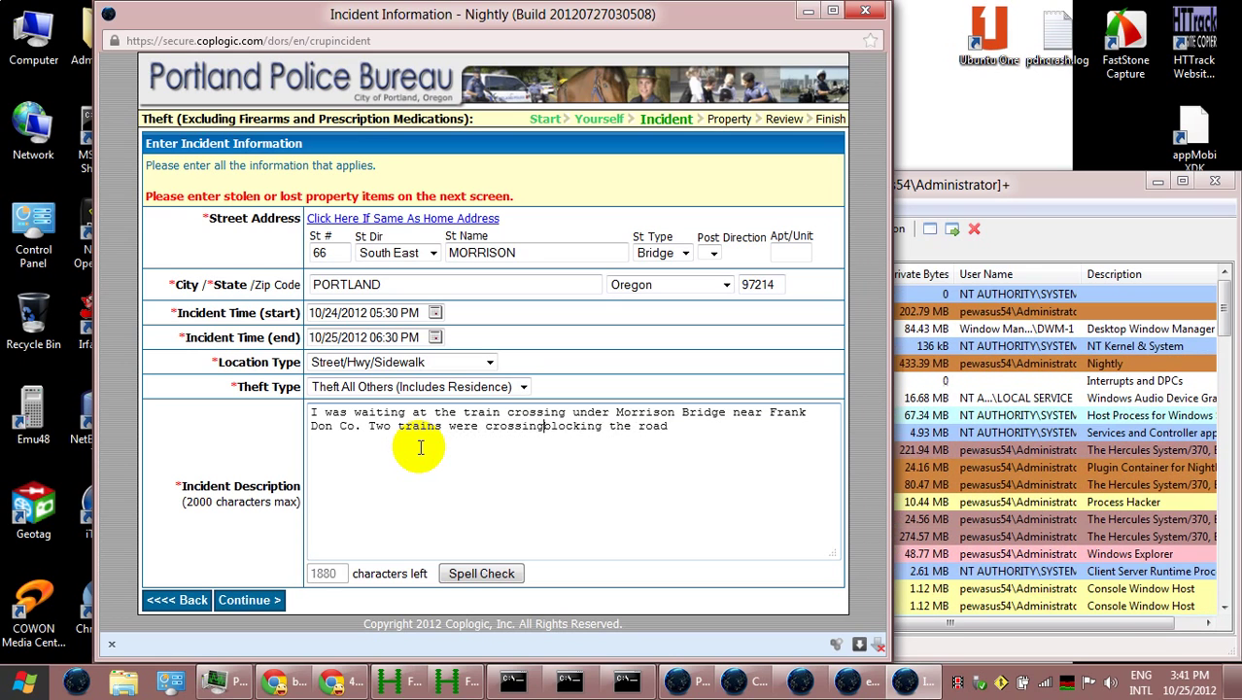
{"action": "key", "text": "End"}
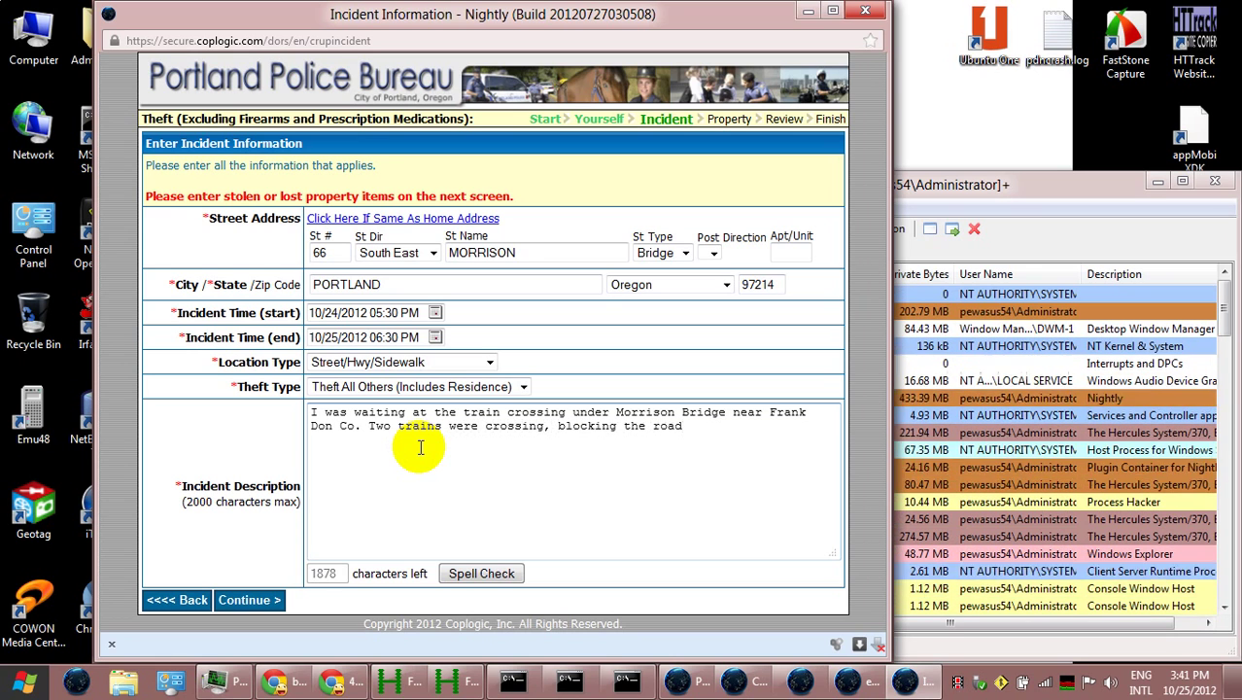
{"action": "type", "text": ". I took some "}
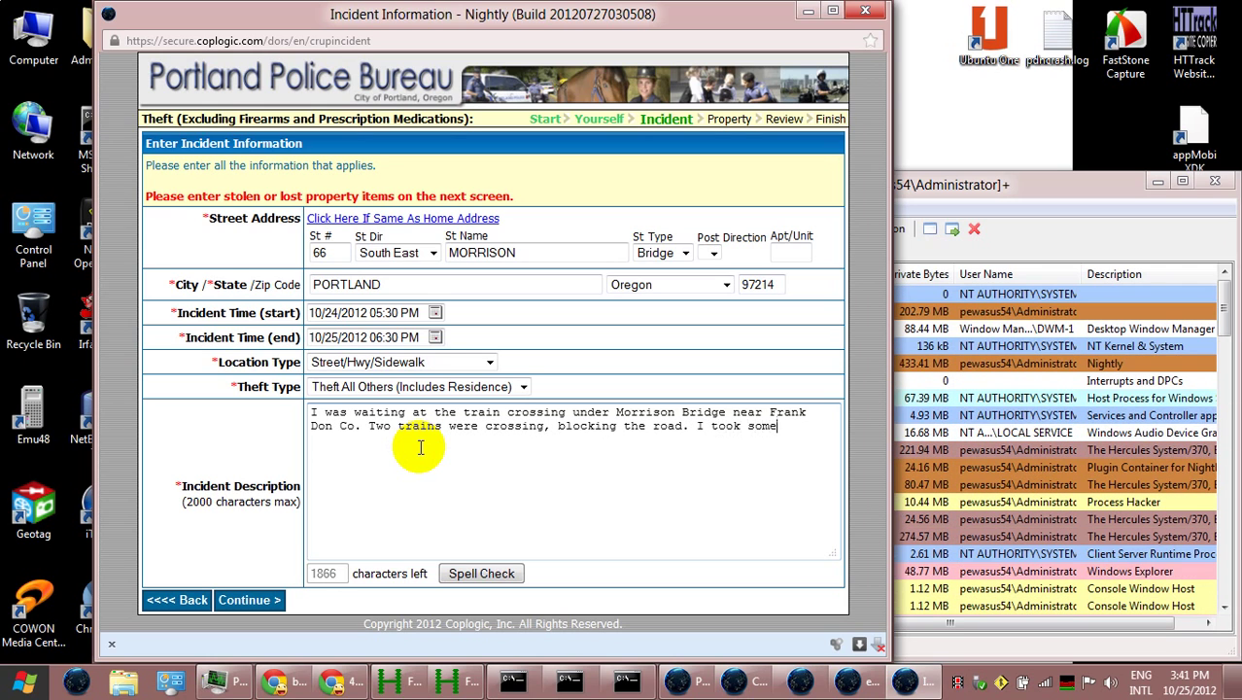
{"action": "type", "text": "photos."}
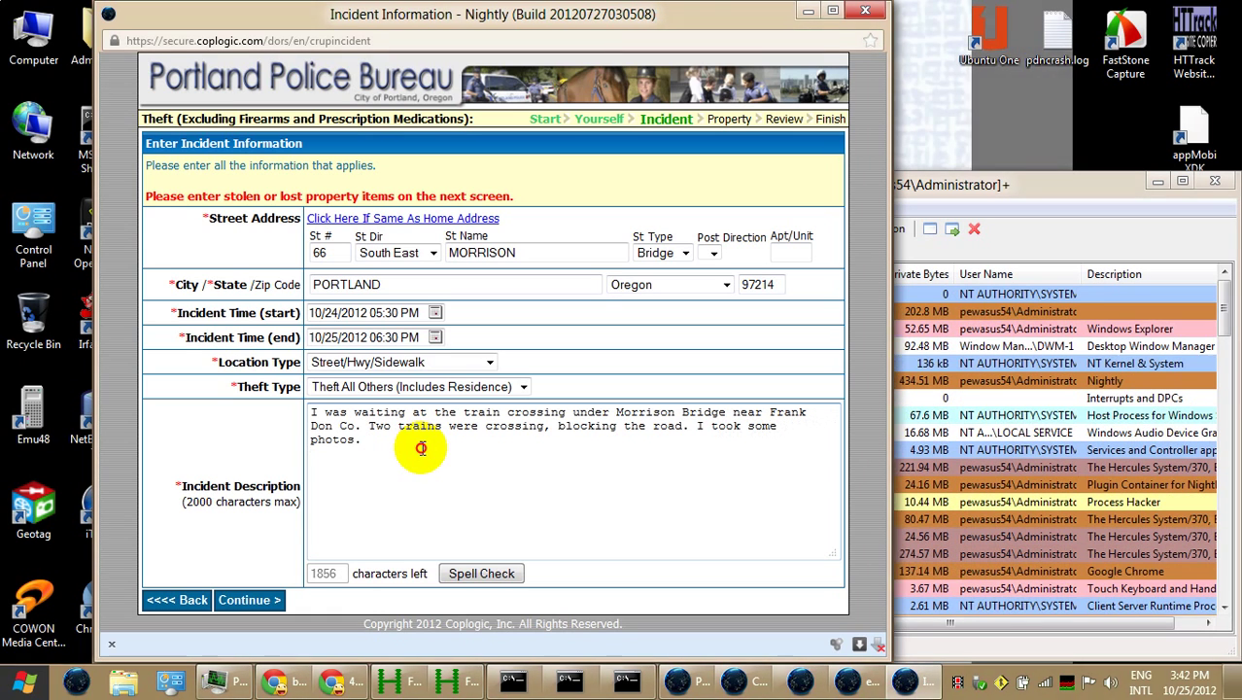
On a new line, start typing 'A man attacked and grabbed my camera. A co'
{"action": "key", "text": "Return"}
{"action": "type", "text": "A"}
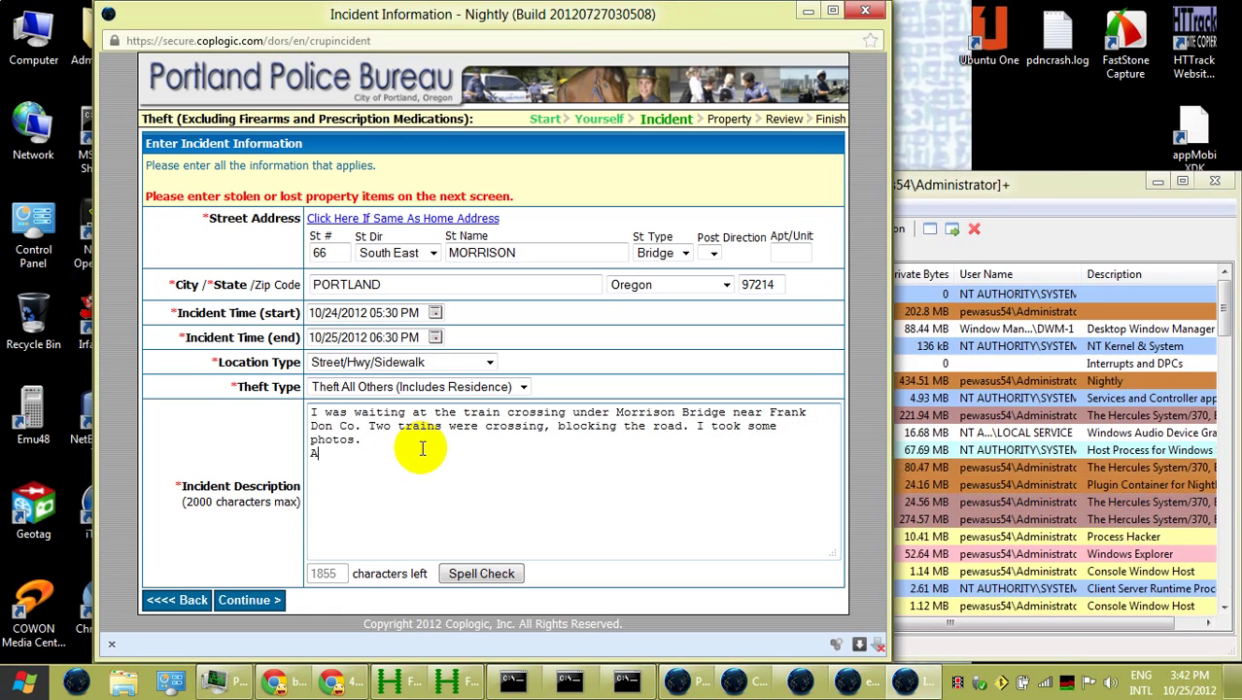
{"action": "key", "text": "BackSpace"}
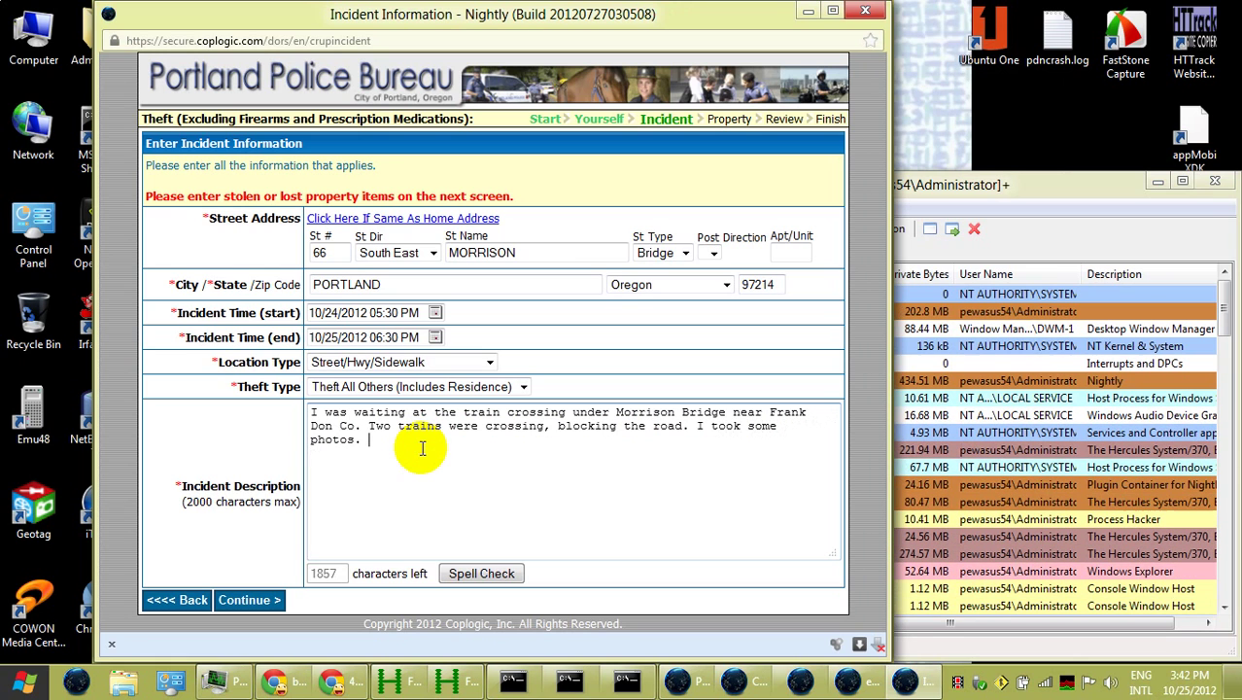
{"action": "type", "text": "A"}
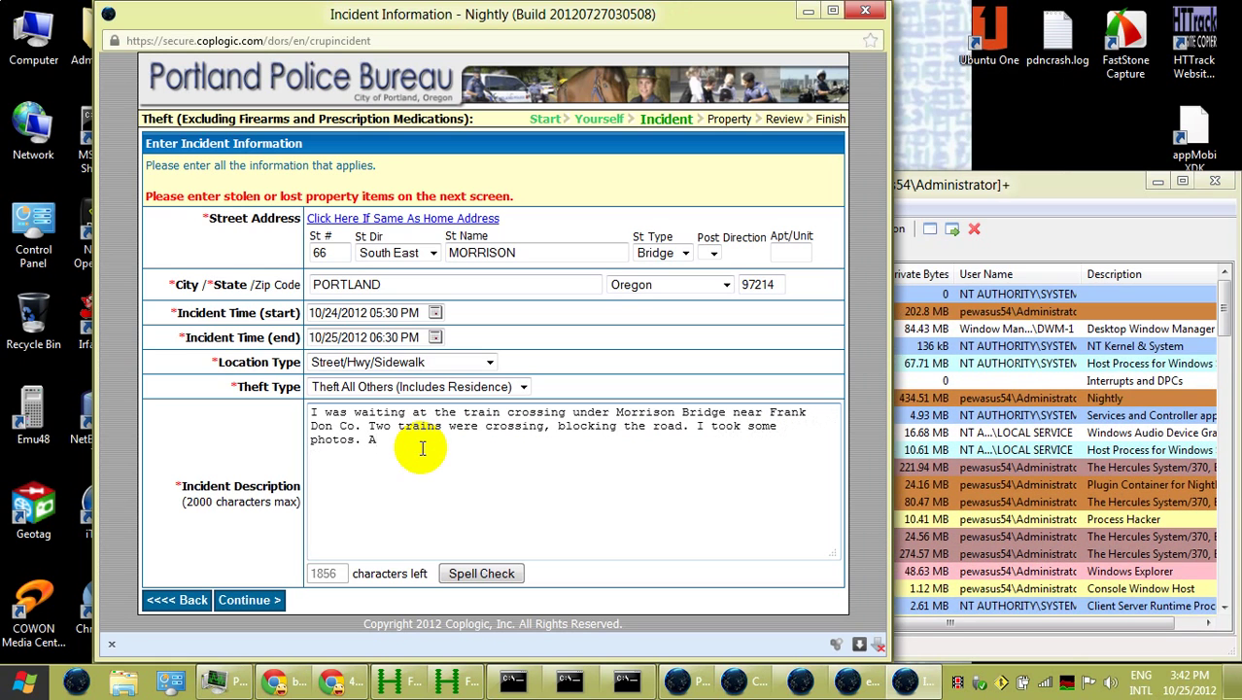
{"action": "type", "text": " man "}
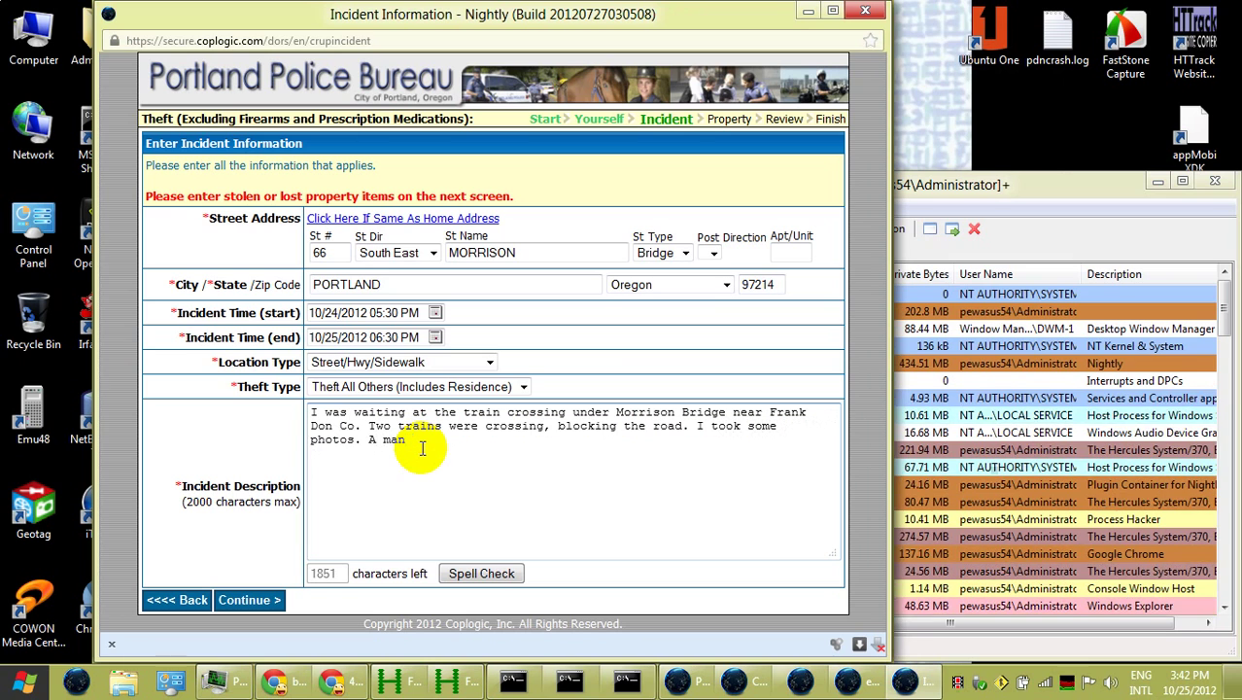
{"action": "type", "text": "a"}
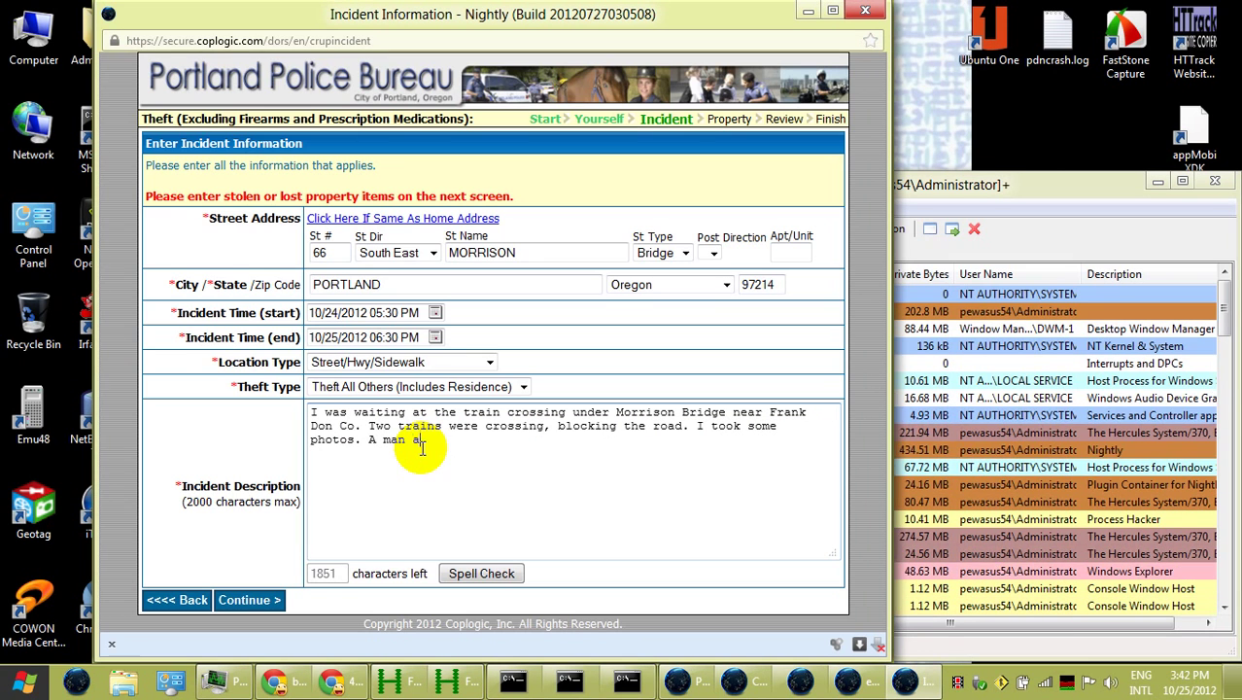
{"action": "type", "text": "ttacked and grab"}
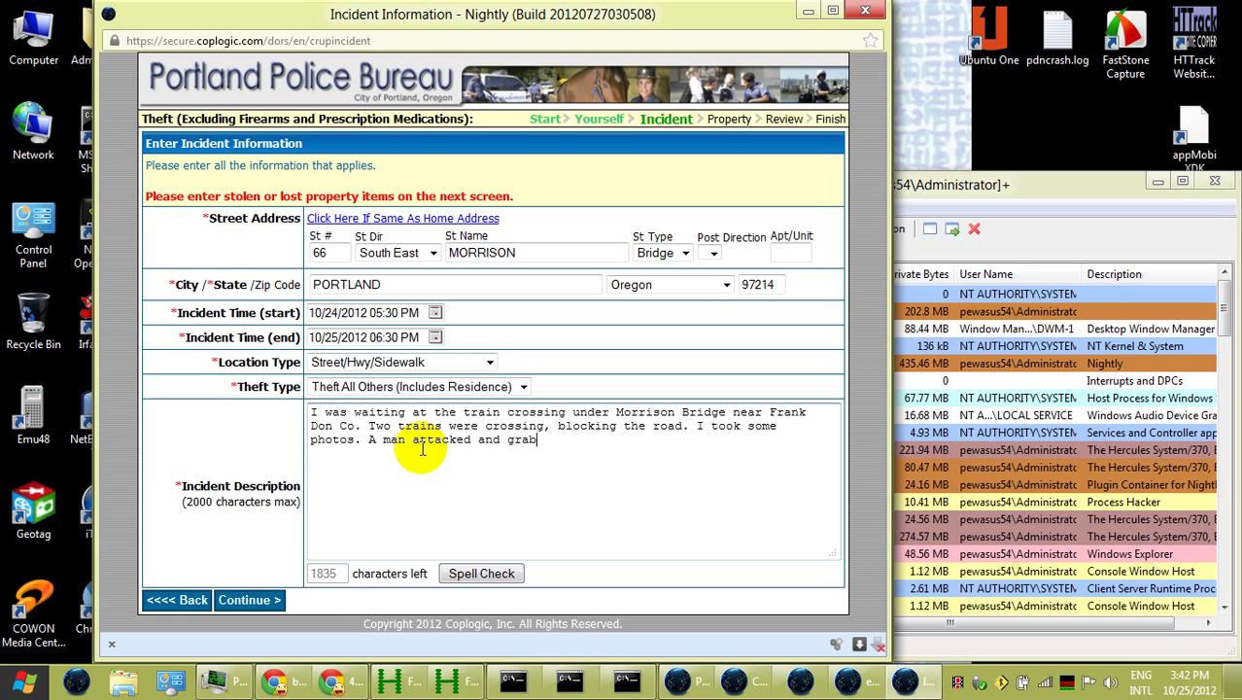
{"action": "type", "text": "bed m"}
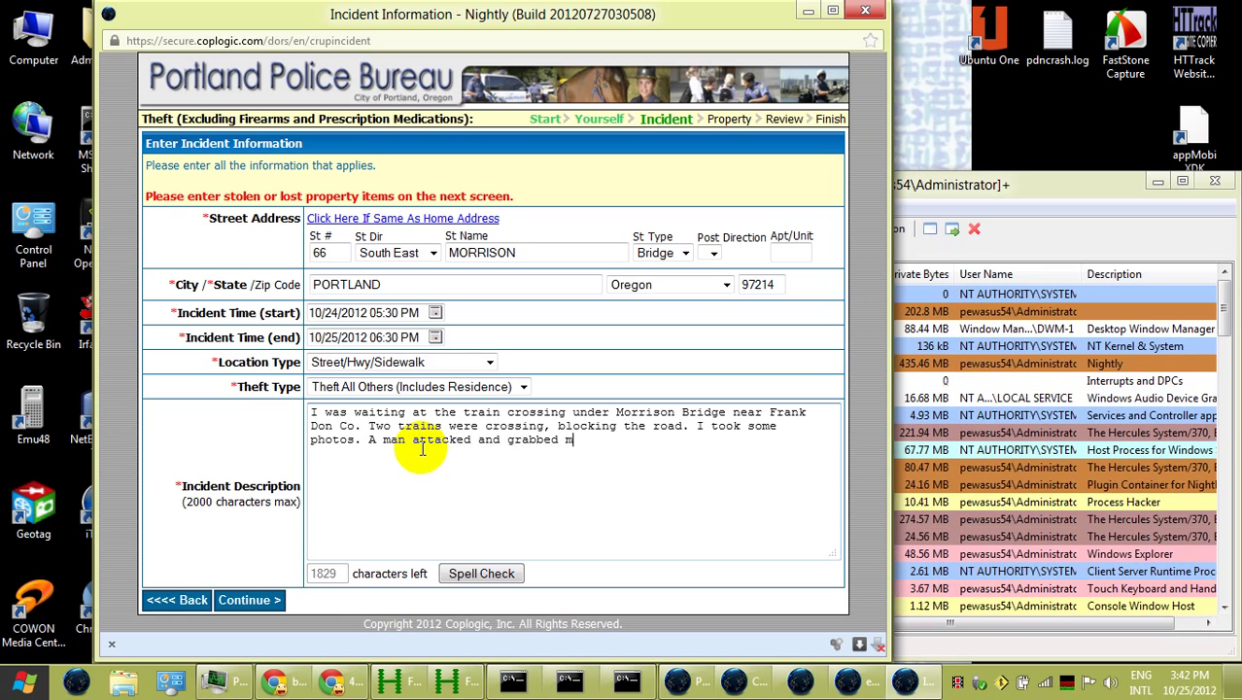
{"action": "type", "text": "y camera"}
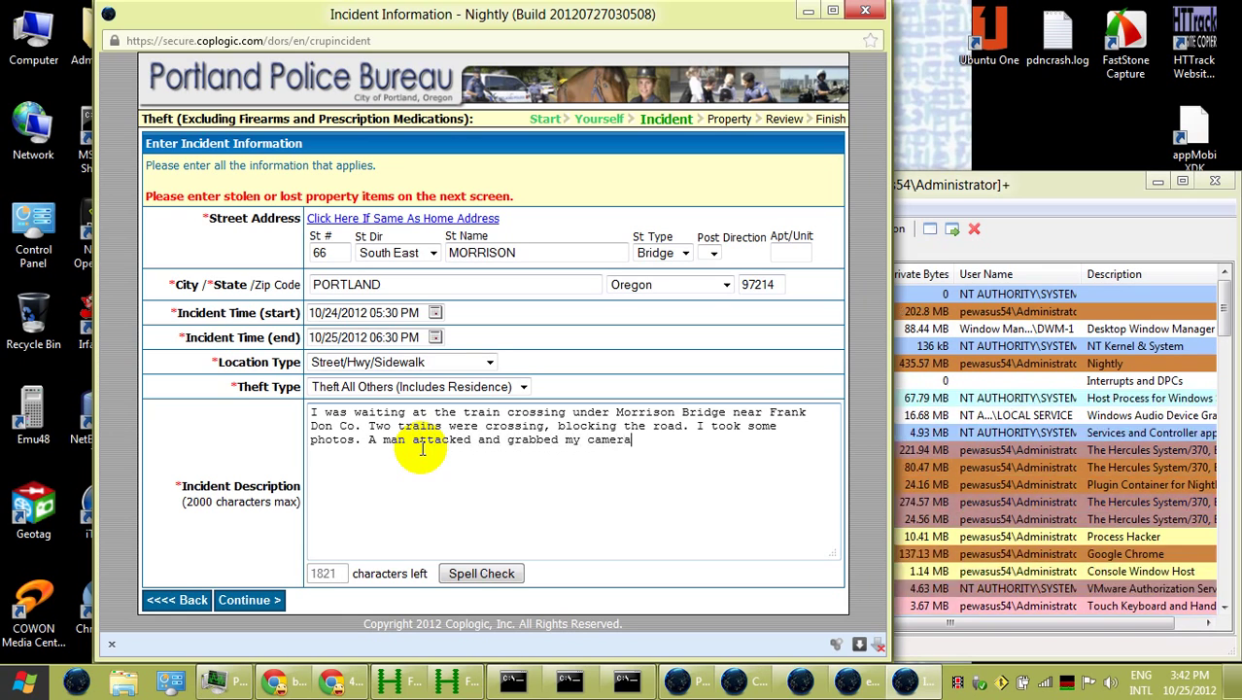
{"action": "type", "text": ". A co"}
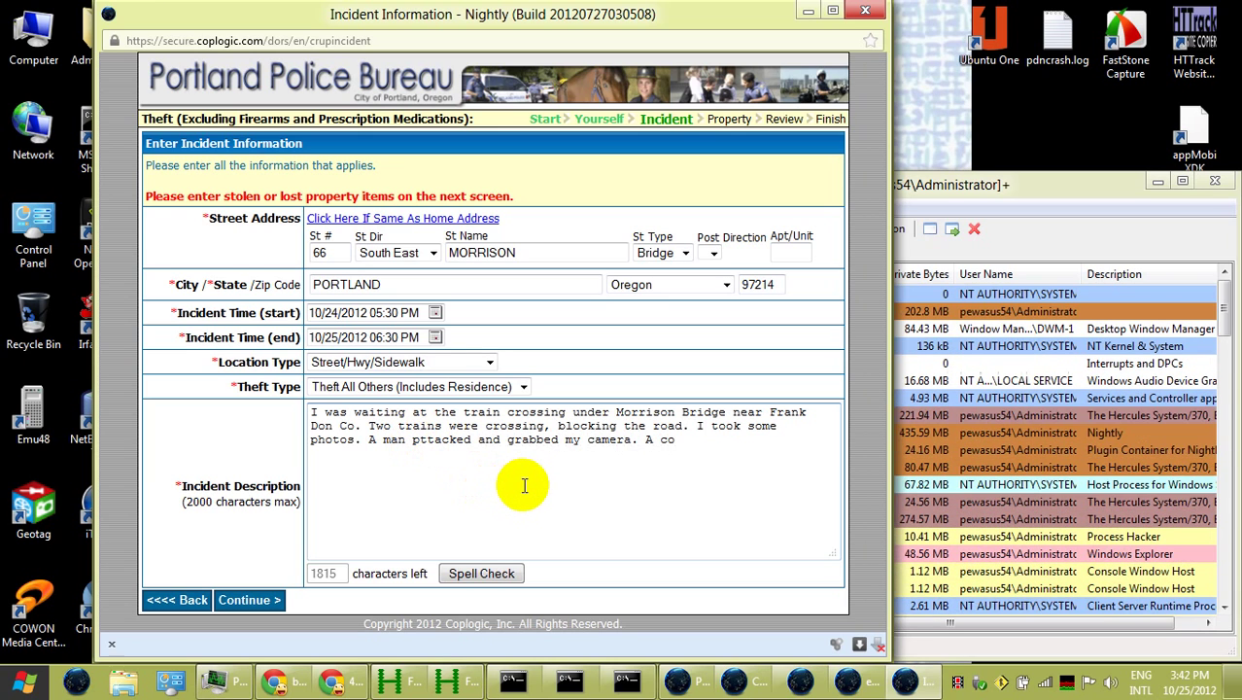
Correct the typo in 'attacked' and finish the sentence 'A couple more men were nearby.'
{"action": "key", "text": "BackSpace"}
{"action": "type", "text": "a"}
{"action": "left_click", "coordinate": [695, 446]}
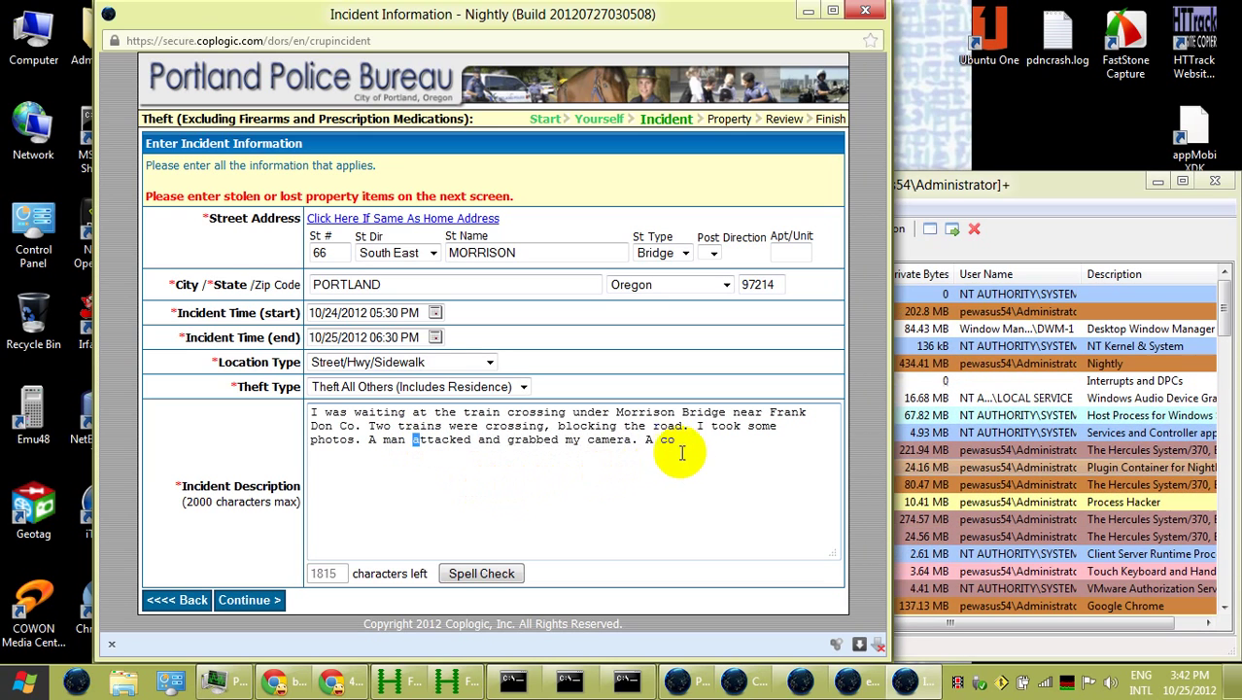
{"action": "key", "text": "alt+shift"}
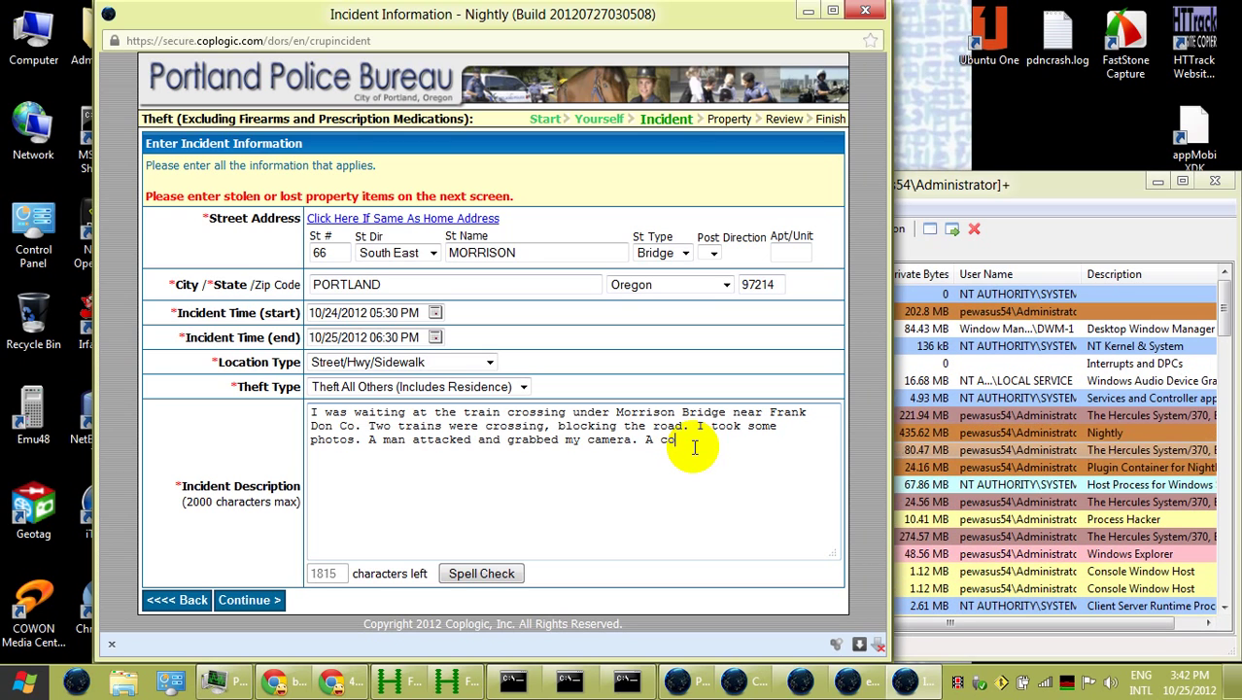
{"action": "type", "text": "u"}
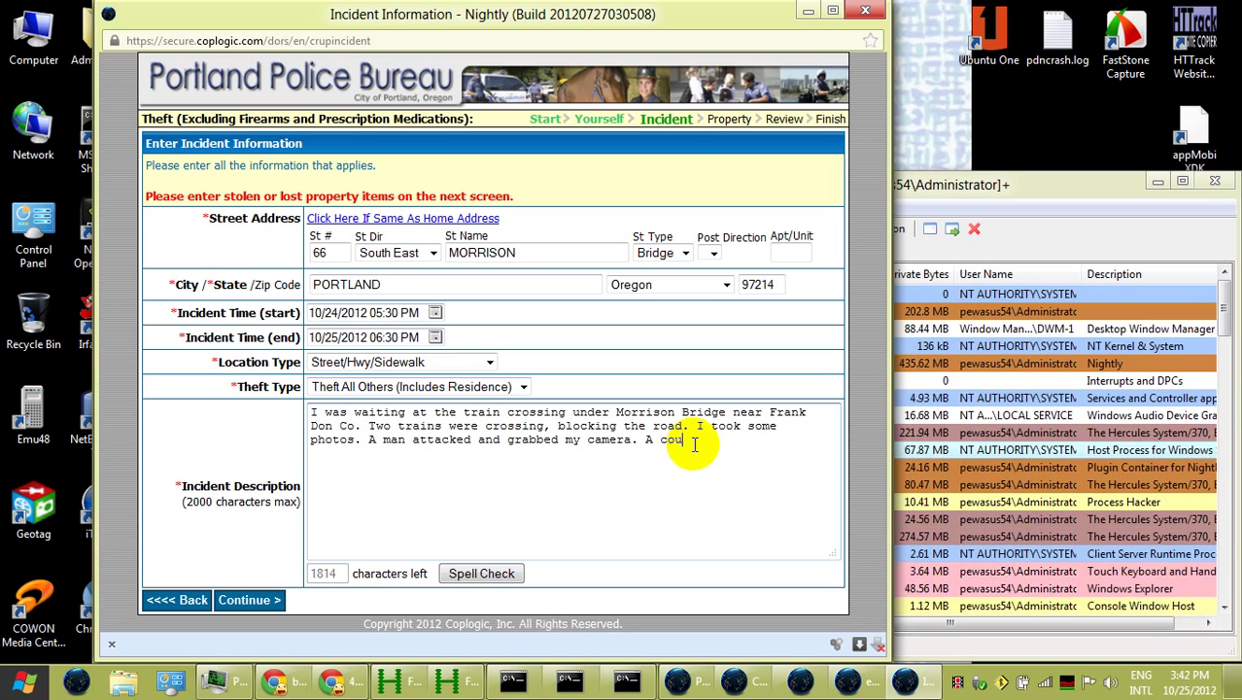
{"action": "type", "text": "ple more"}
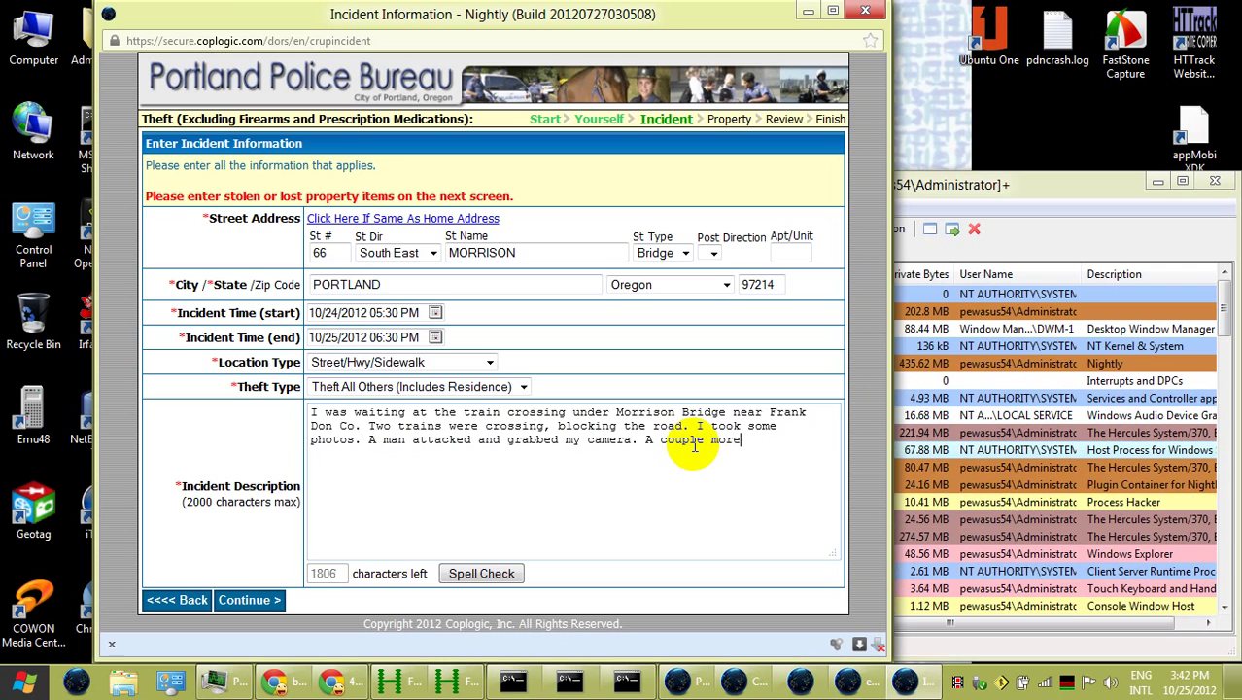
{"action": "type", "text": " men wer"}
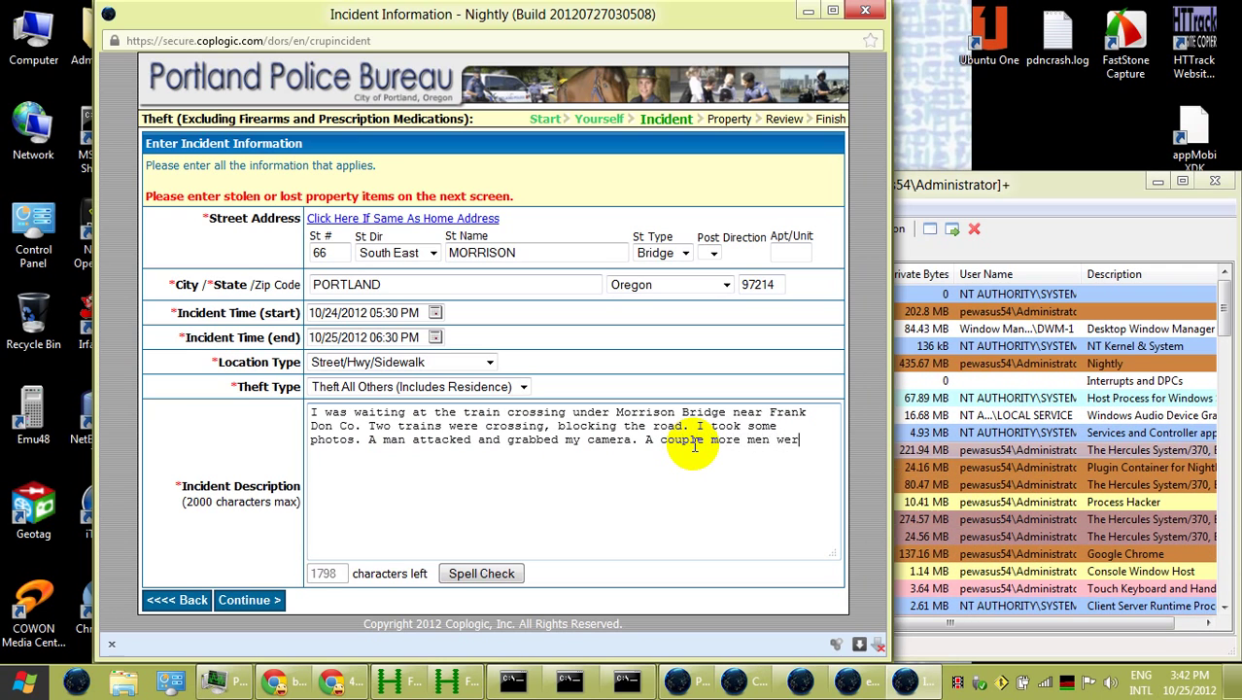
{"action": "type", "text": "e nearbe, ."}
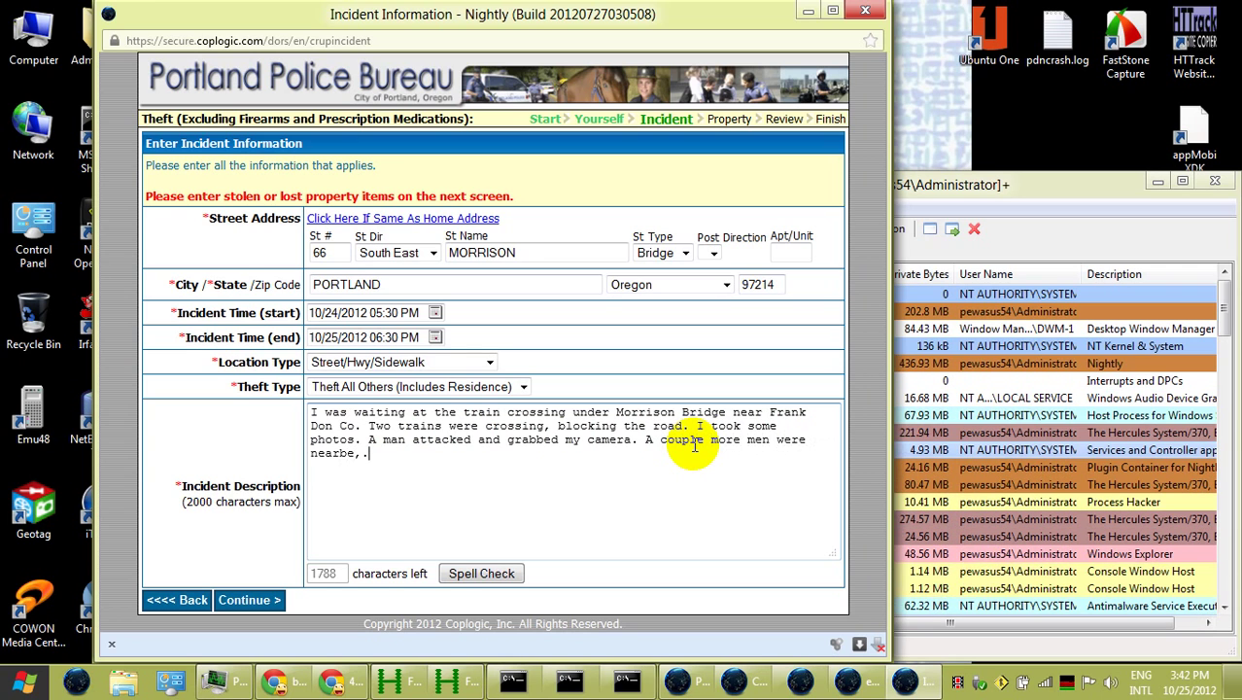
{"action": "key", "text": "BackSpace"}
{"action": "key", "text": "BackSpace"}
{"action": "key", "text": "BackSpace"}
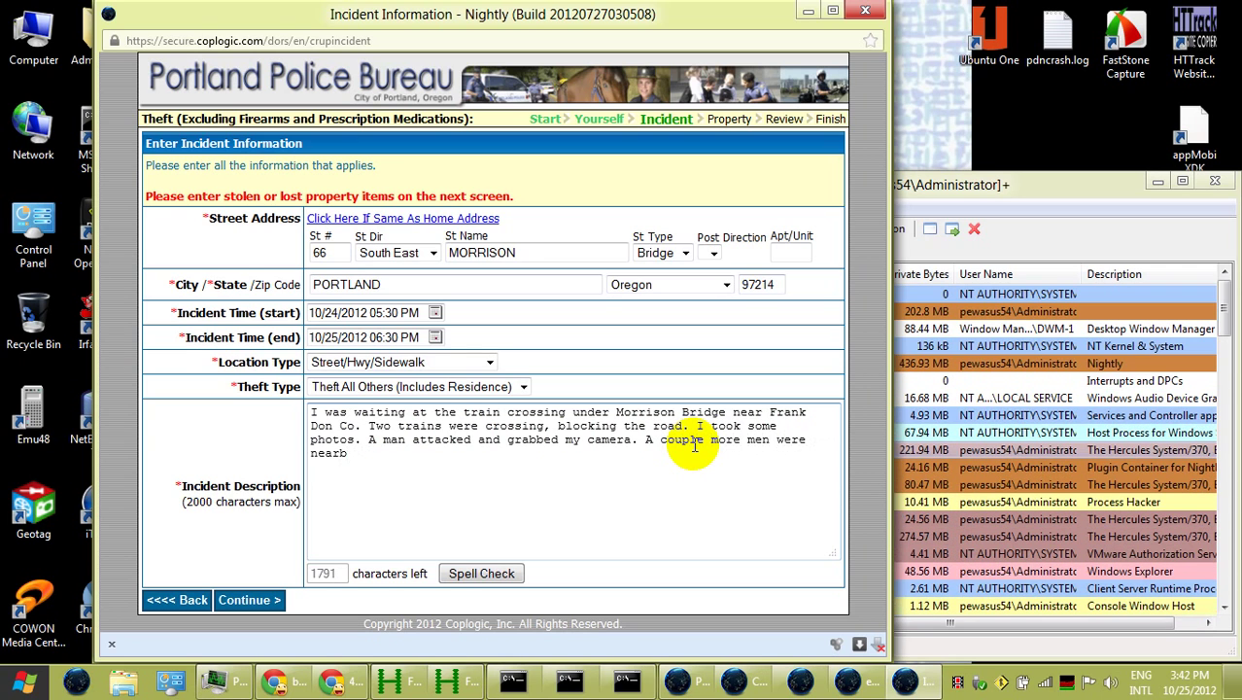
{"action": "type", "text": "y."}
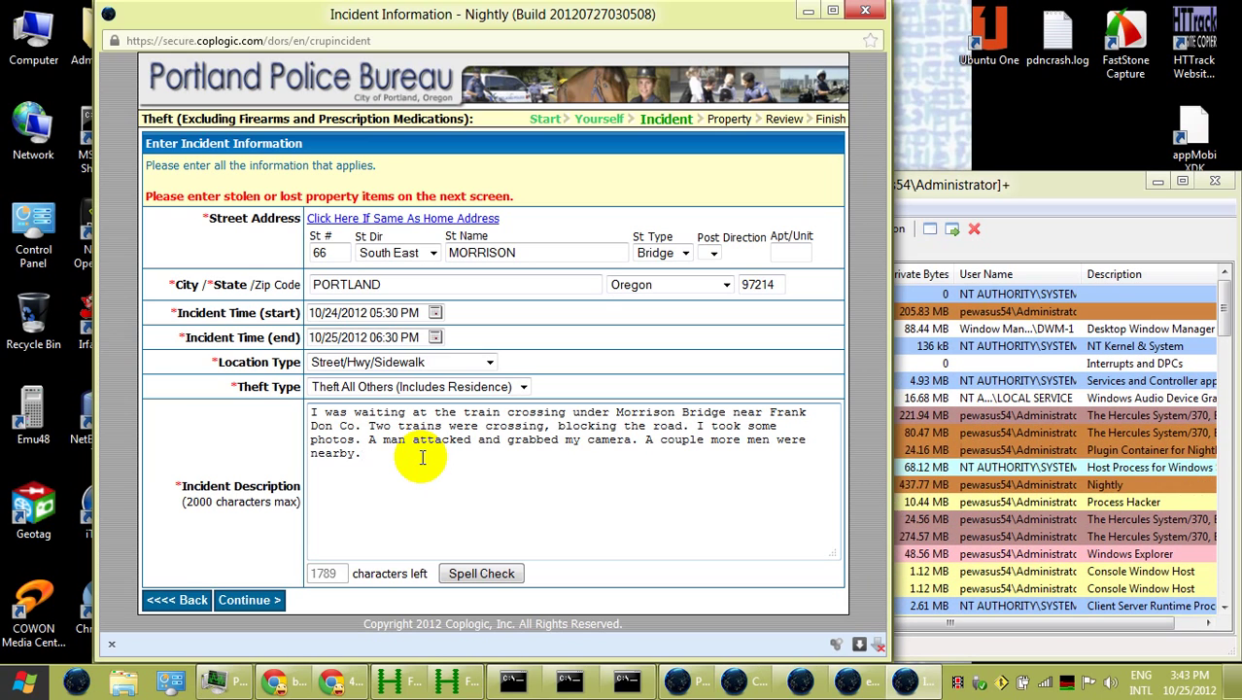
Append 'There was some shouting.' after 'nearby.', removing stray letters accidentally typed into 'attacked'
{"action": "type", "text": "Th"}
{"action": "left_click", "coordinate": [420, 440]}
{"action": "type", "text": "ret"}
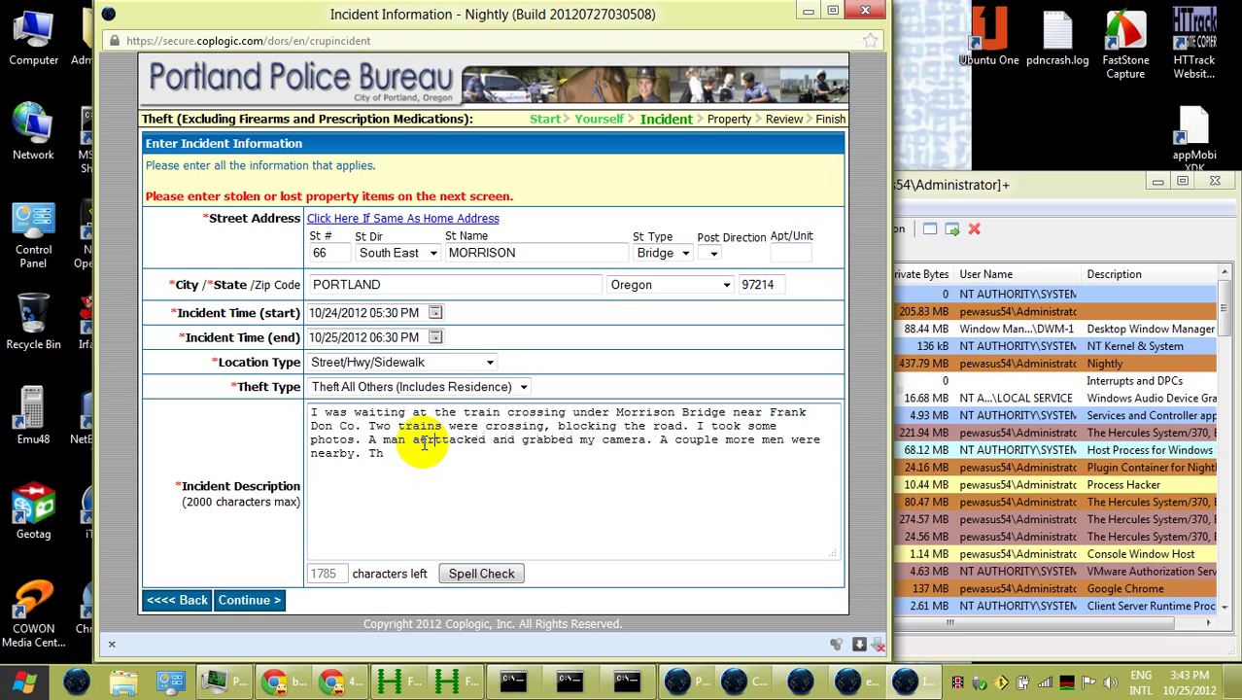
{"action": "key", "text": "BackSpace"}
{"action": "key", "text": "BackSpace"}
{"action": "key", "text": "BackSpace"}
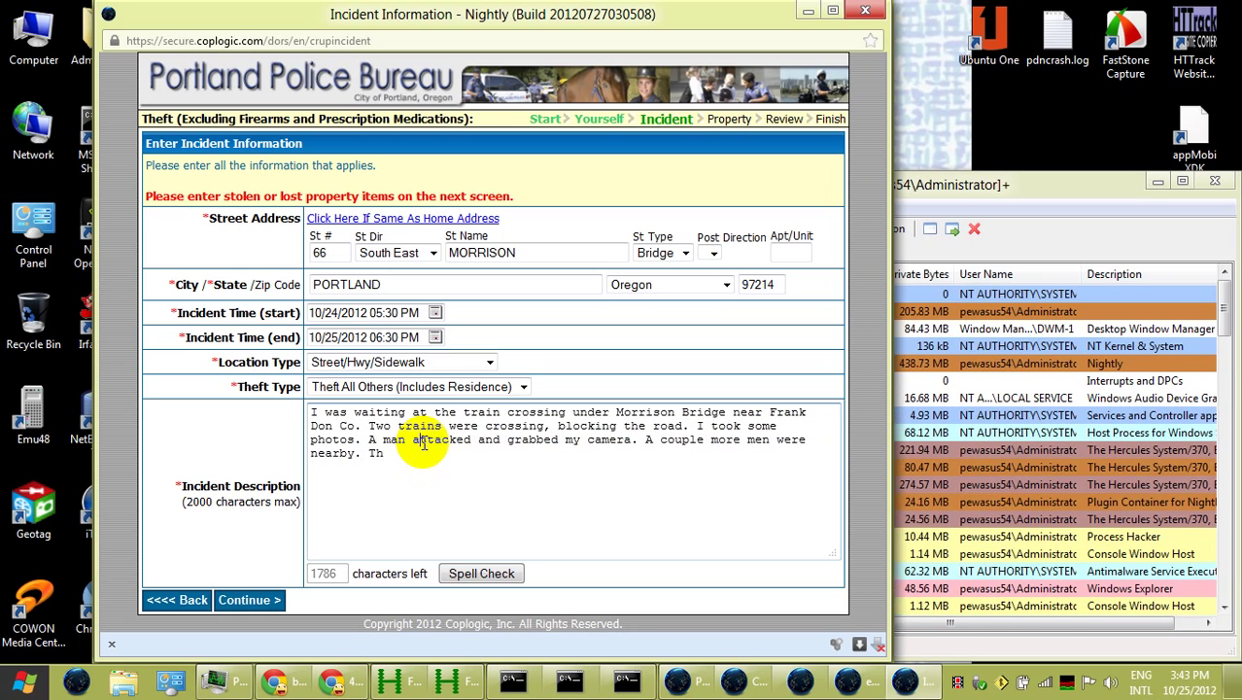
{"action": "left_click", "coordinate": [415, 463]}
{"action": "type", "text": "ere was so"}
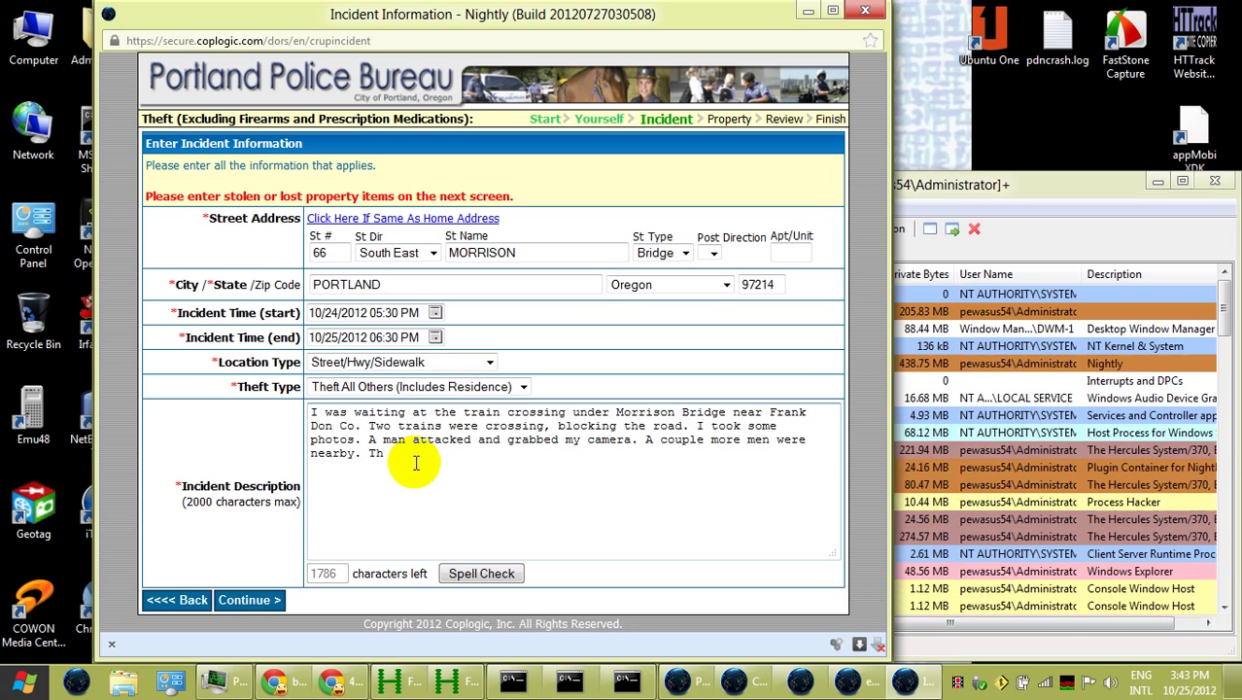
{"action": "type", "text": "me shouting."}
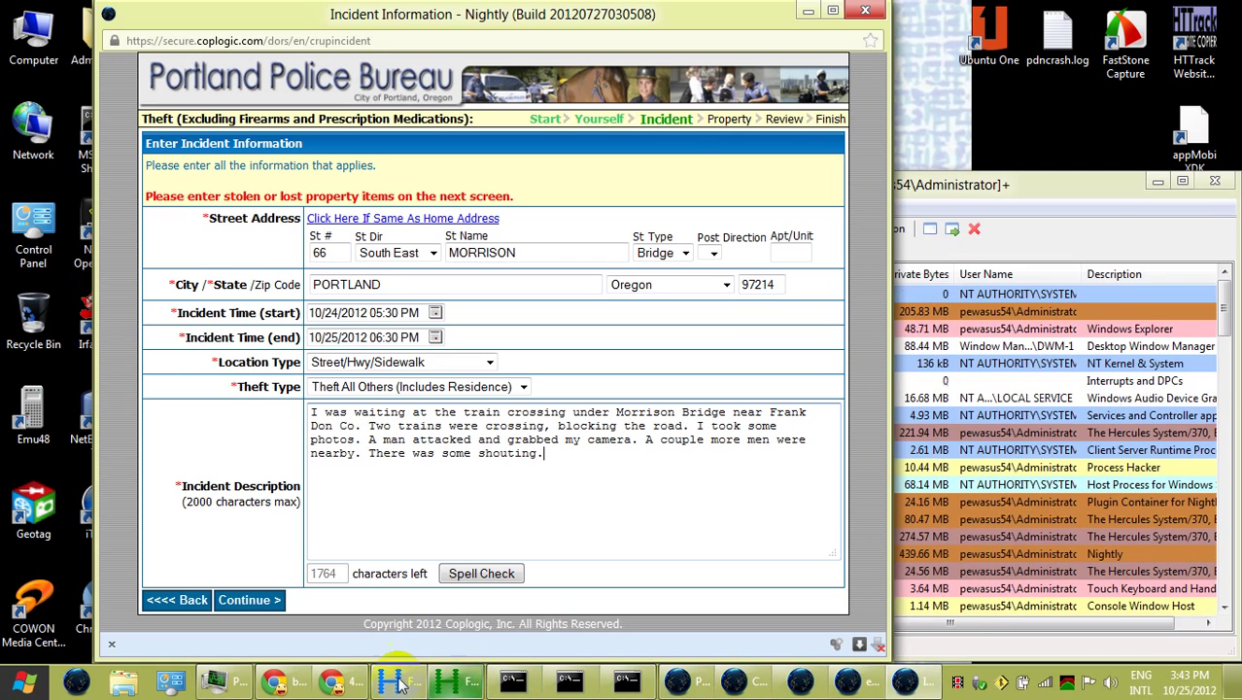
Bring Google Maps forward, close the Frank Don Co bubble, and briefly view SE Morrison St in Street View
{"action": "left_click", "coordinate": [333, 682]}
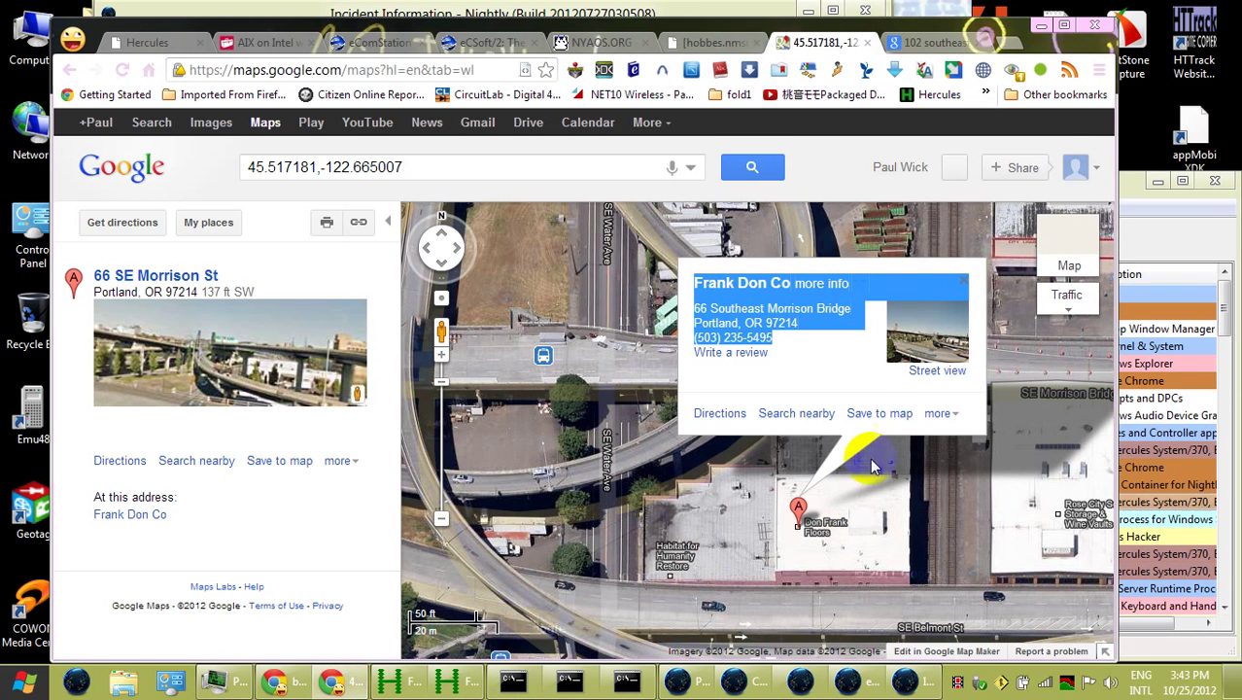
{"action": "left_click", "coordinate": [837, 381]}
{"action": "left_click", "coordinate": [964, 282]}
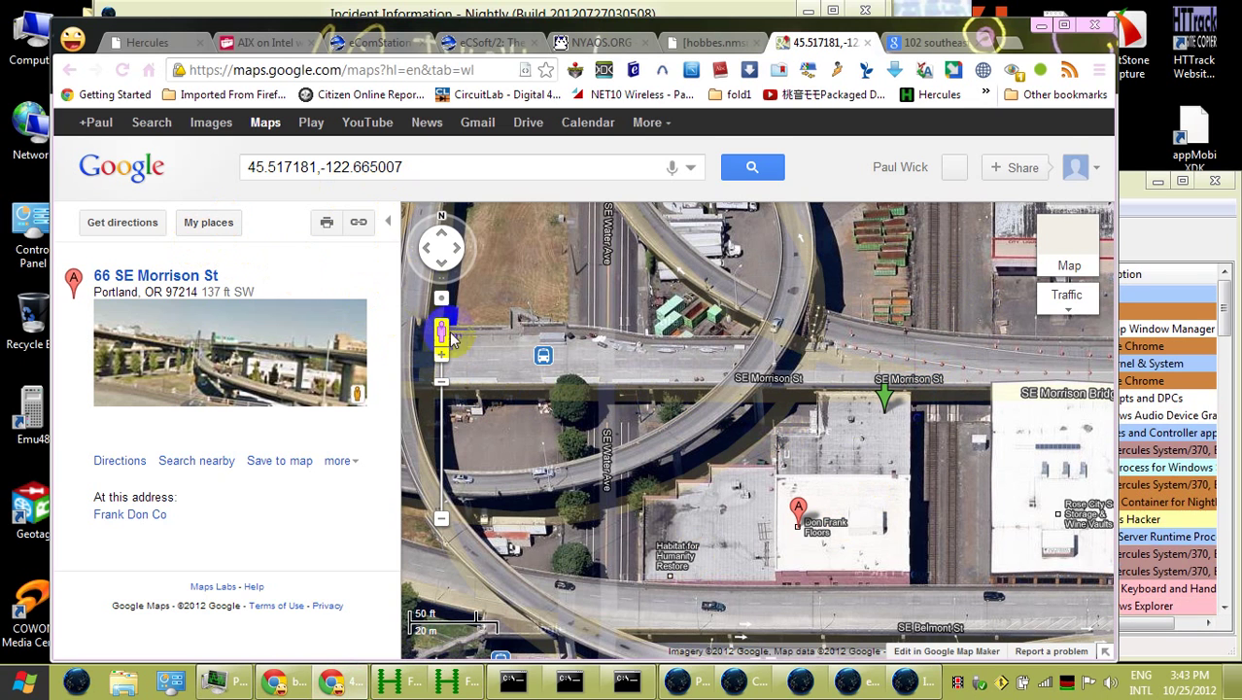
{"action": "left_click_drag", "start_coordinate": [441, 331], "coordinate": [734, 427]}
{"action": "mouse_move", "coordinate": [885, 413]}
{"action": "left_mouse_down"}
{"action": "mouse_move", "coordinate": [939, 372]}
{"action": "mouse_move", "coordinate": [943, 394]}
{"action": "left_mouse_up"}
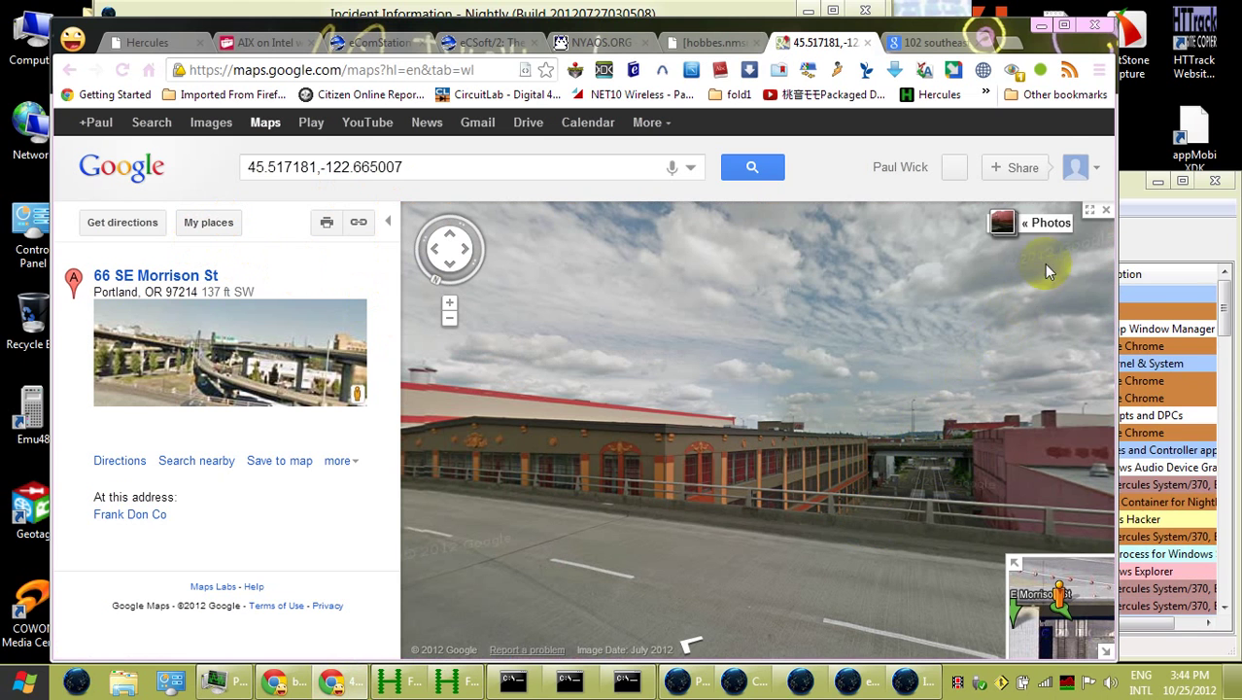
{"action": "left_click", "coordinate": [1105, 210]}
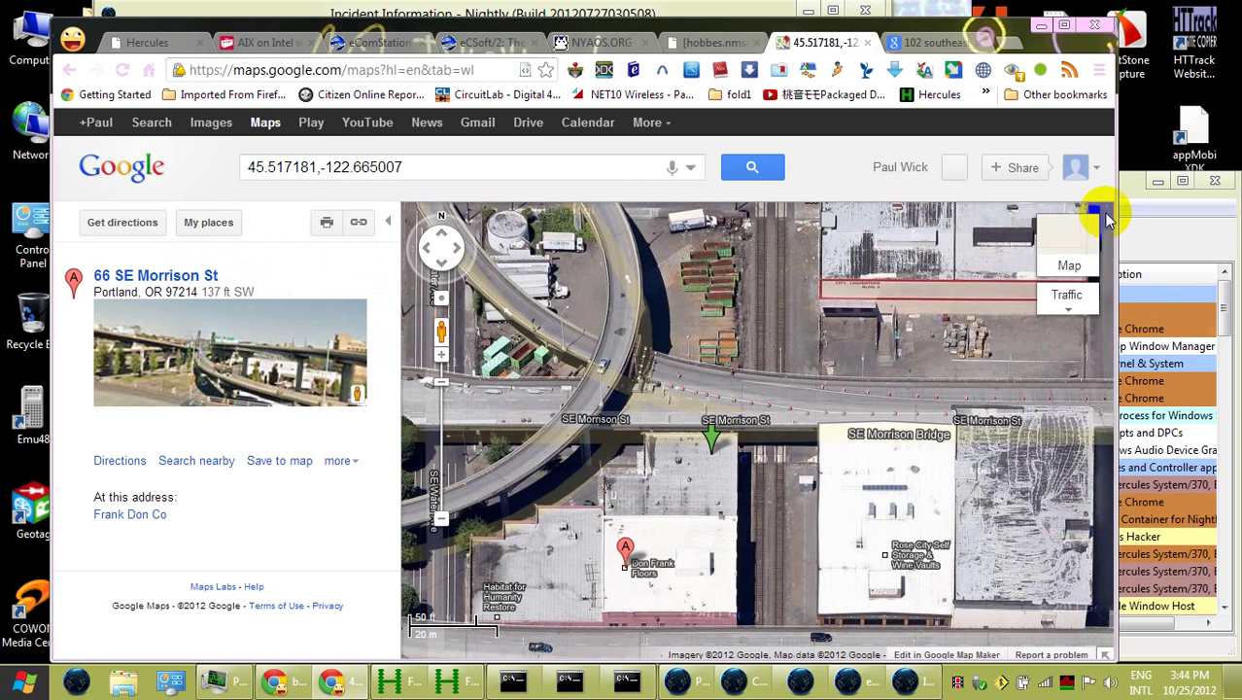
Switch between the search results and map tabs, then minimize the Firefox report to reveal the map
{"action": "left_click", "coordinate": [932, 43]}
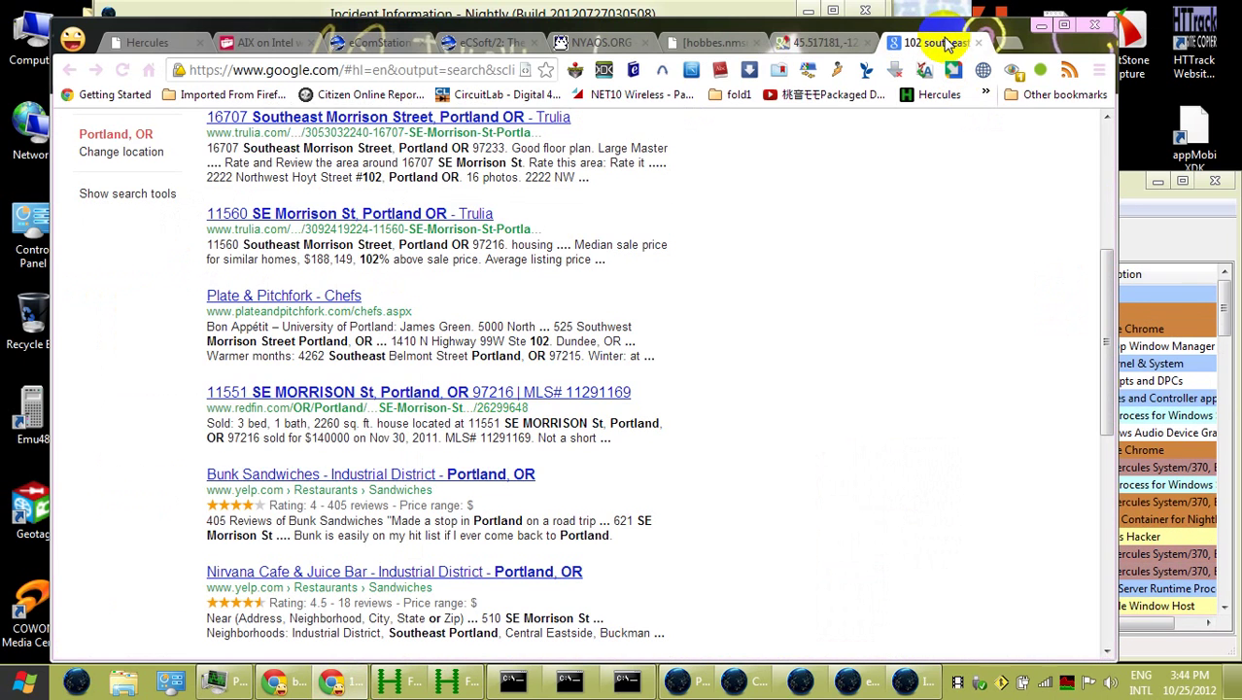
{"action": "left_click", "coordinate": [813, 43]}
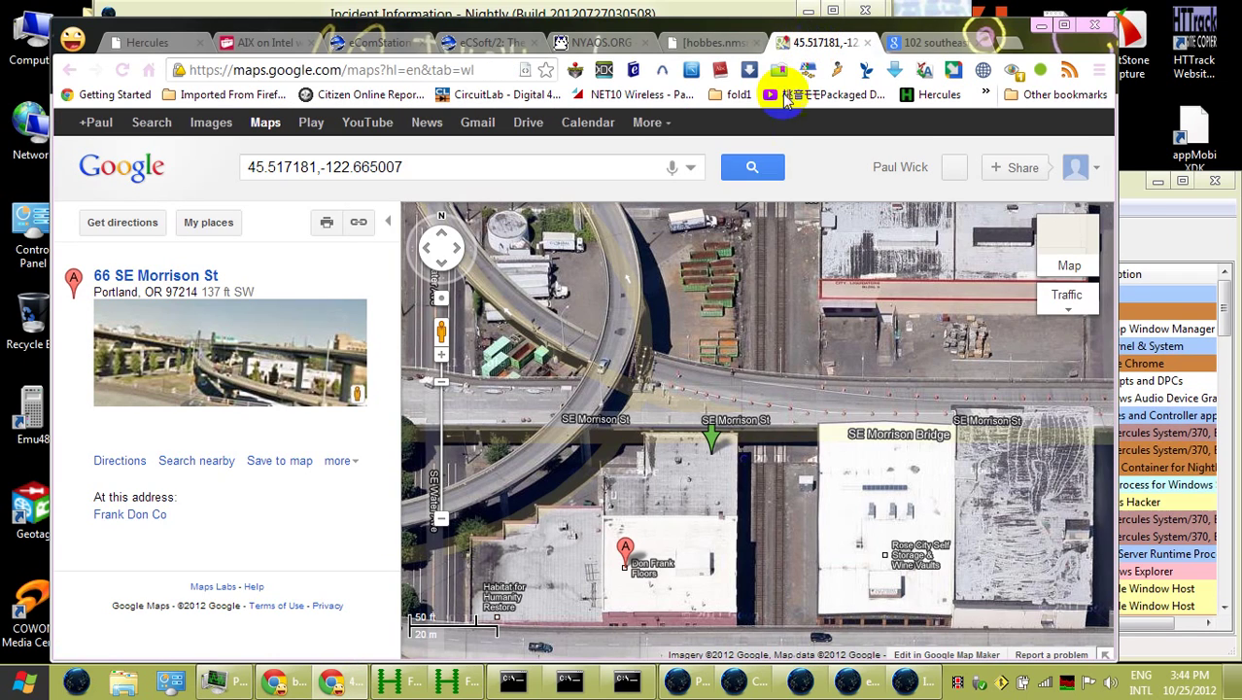
{"action": "left_click", "coordinate": [904, 683]}
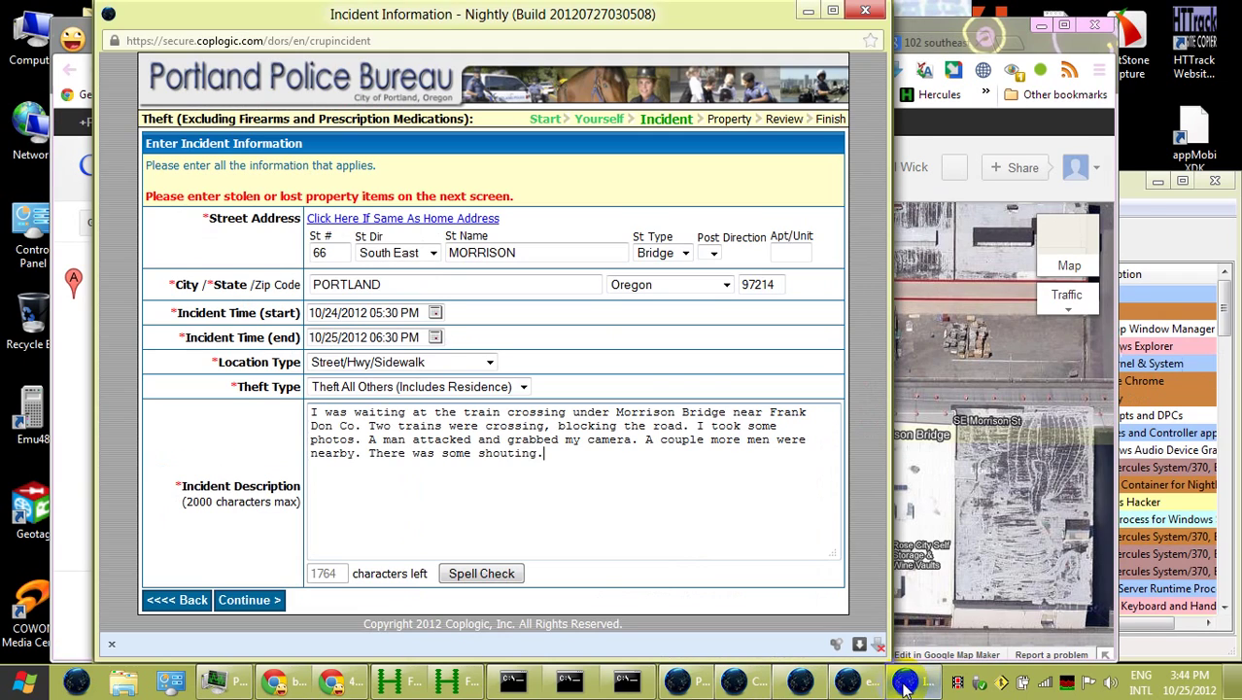
{"action": "left_click", "coordinate": [863, 684]}
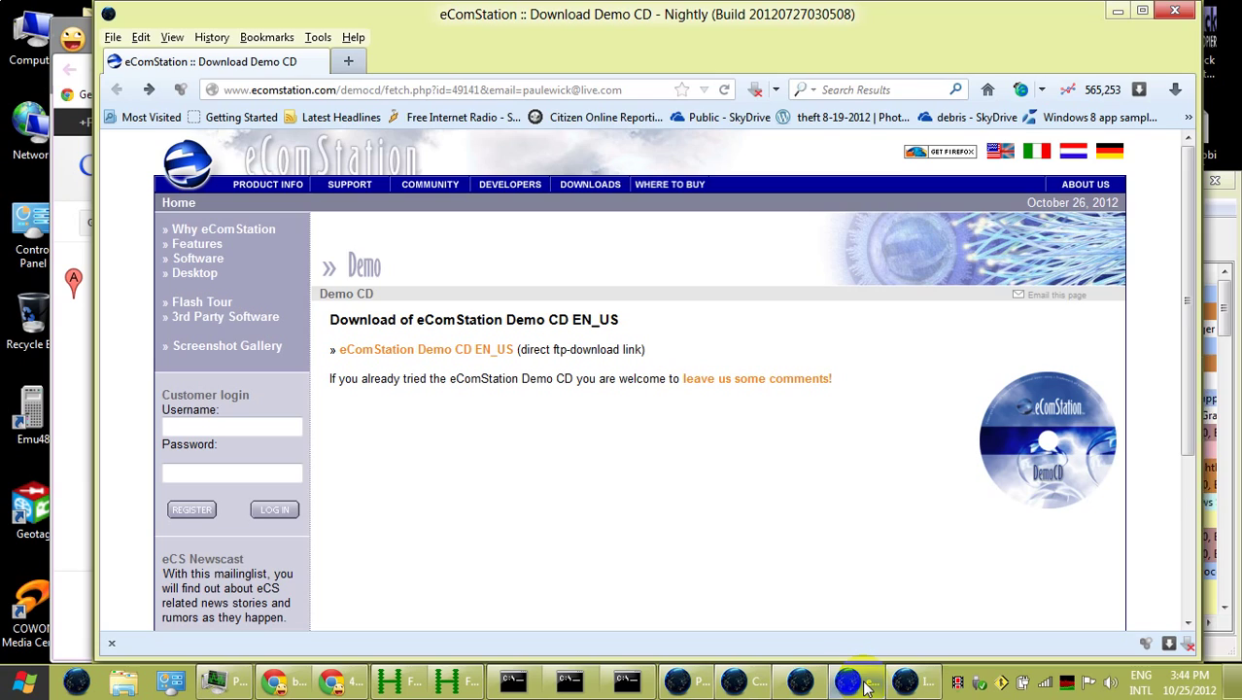
{"action": "left_click", "coordinate": [904, 683]}
{"action": "left_click", "coordinate": [921, 686]}
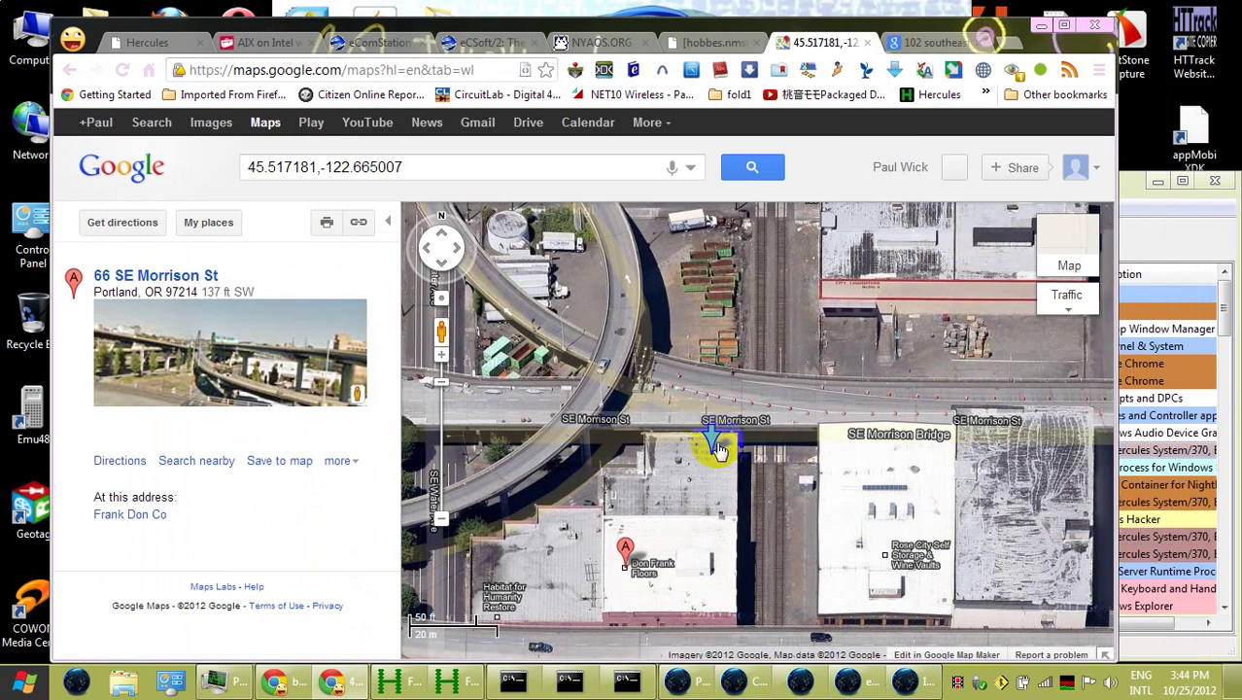
{"action": "left_click_drag", "start_coordinate": [443, 335], "coordinate": [752, 416]}
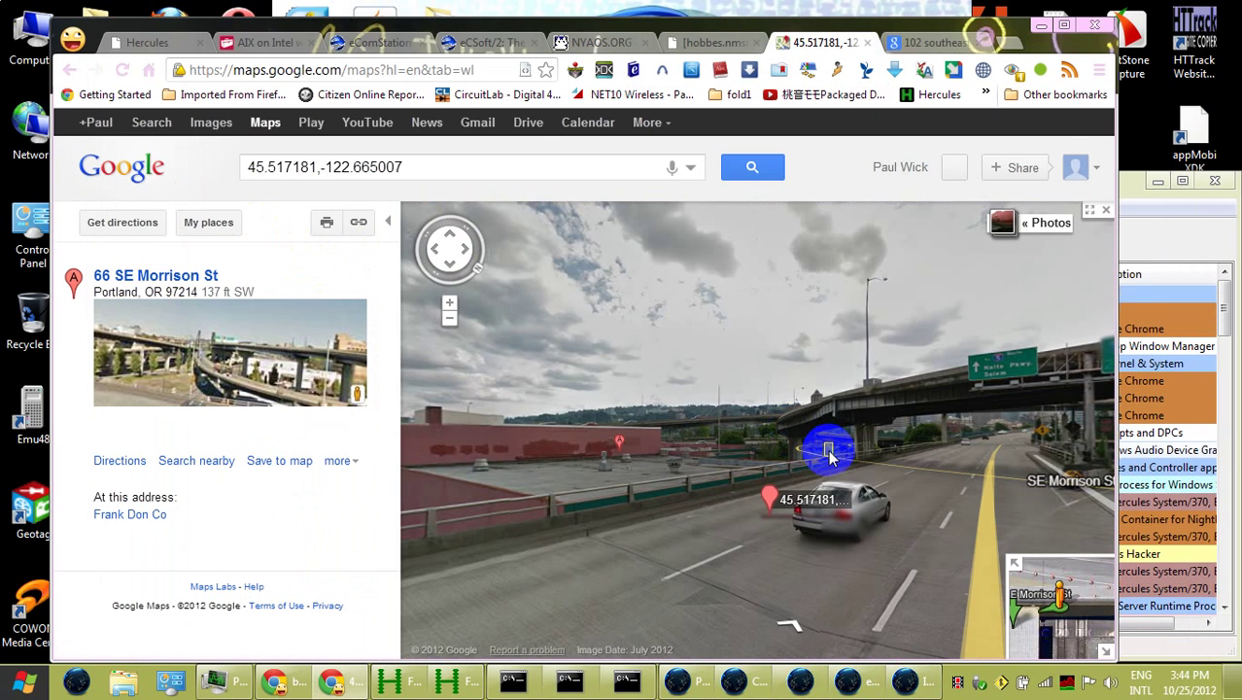
{"action": "left_click", "coordinate": [585, 516]}
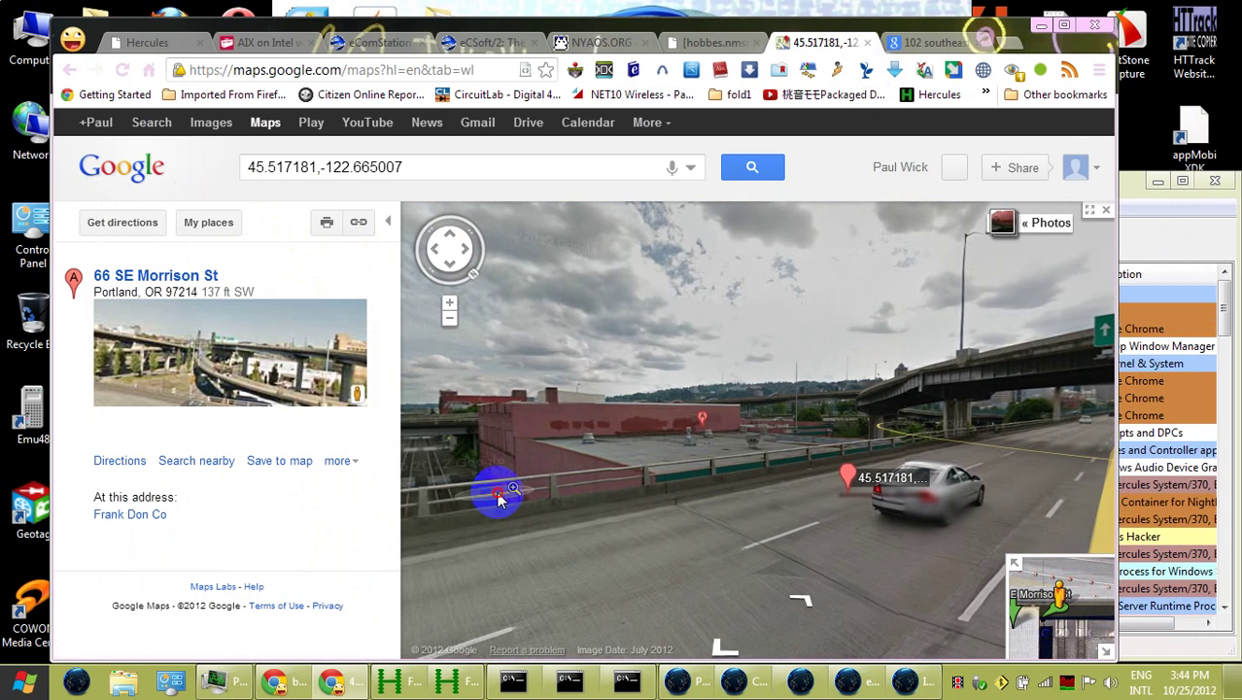
{"action": "left_click", "coordinate": [499, 495]}
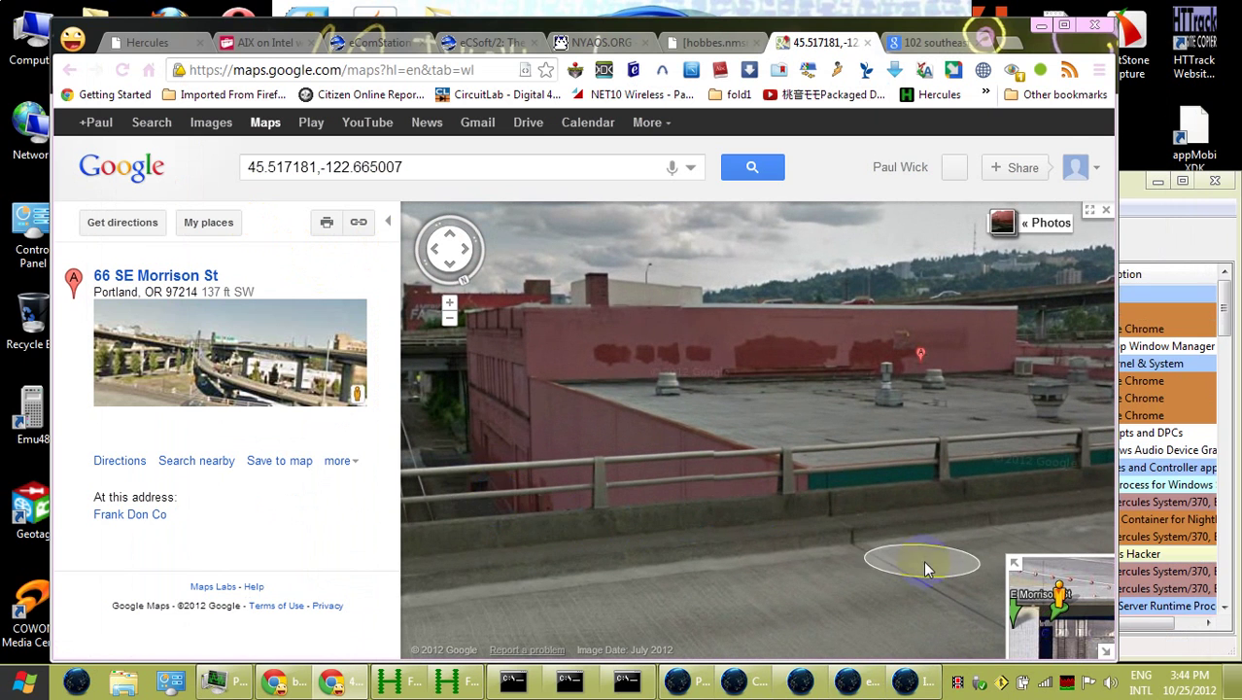
{"action": "left_click", "coordinate": [925, 569]}
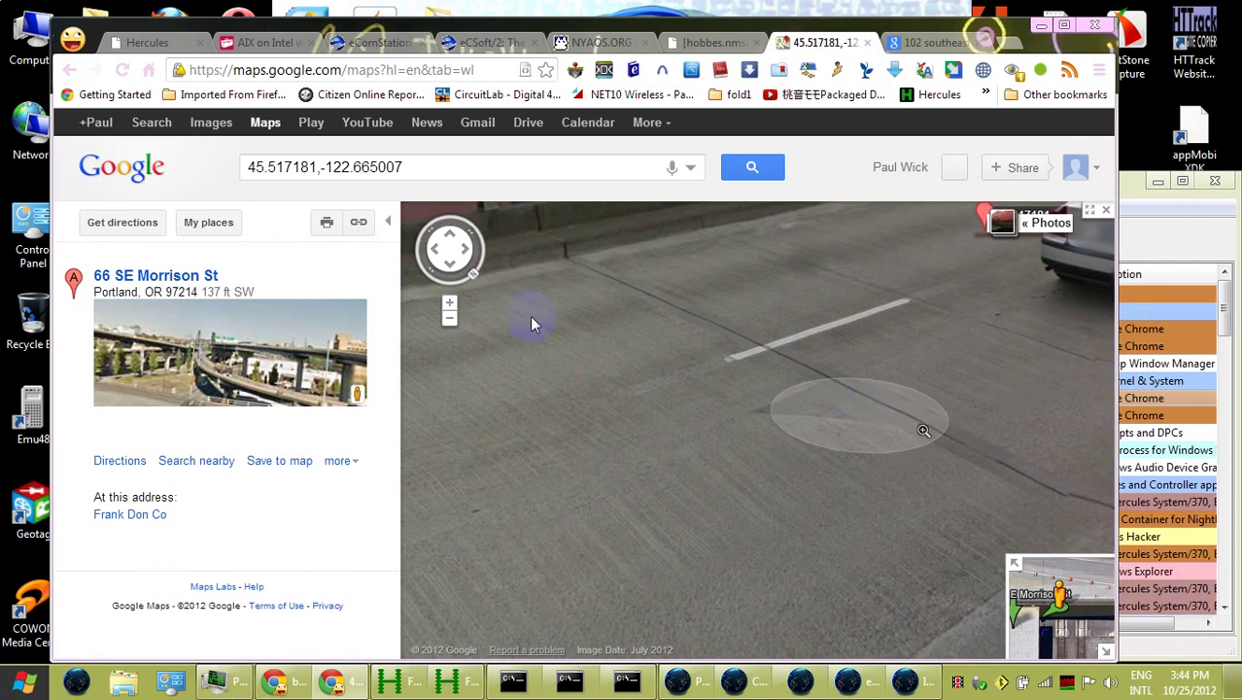
{"action": "left_click", "coordinate": [345, 327]}
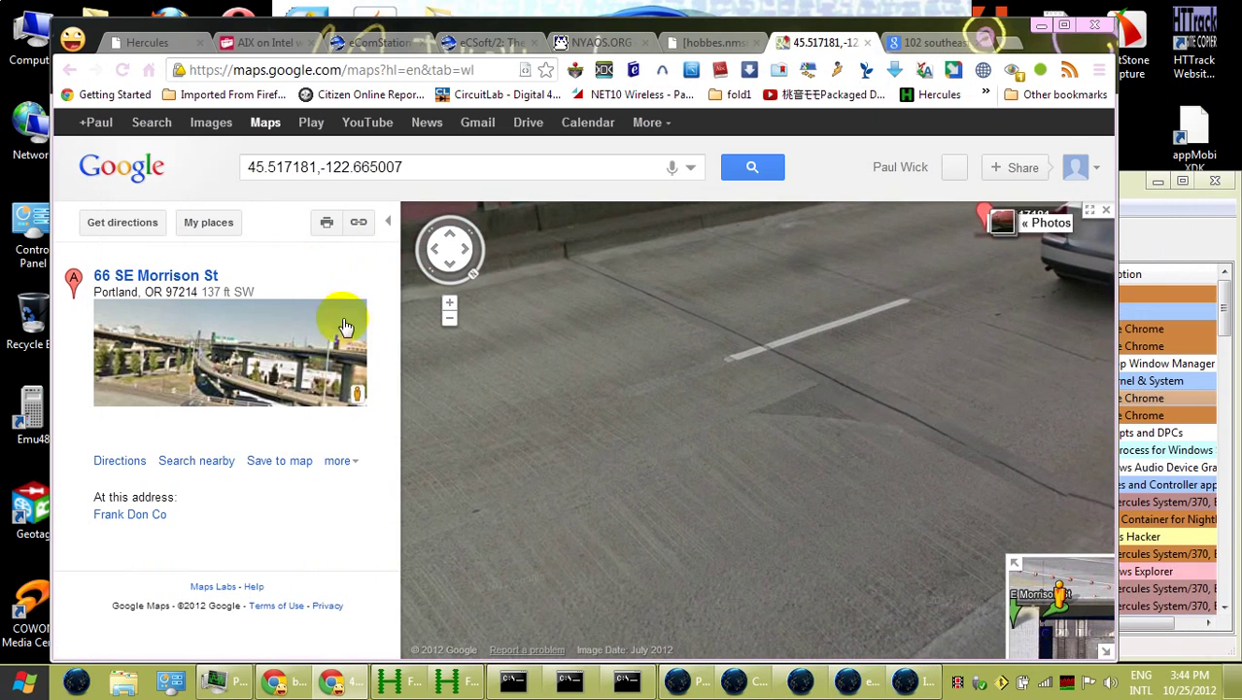
{"action": "left_click", "coordinate": [1104, 213]}
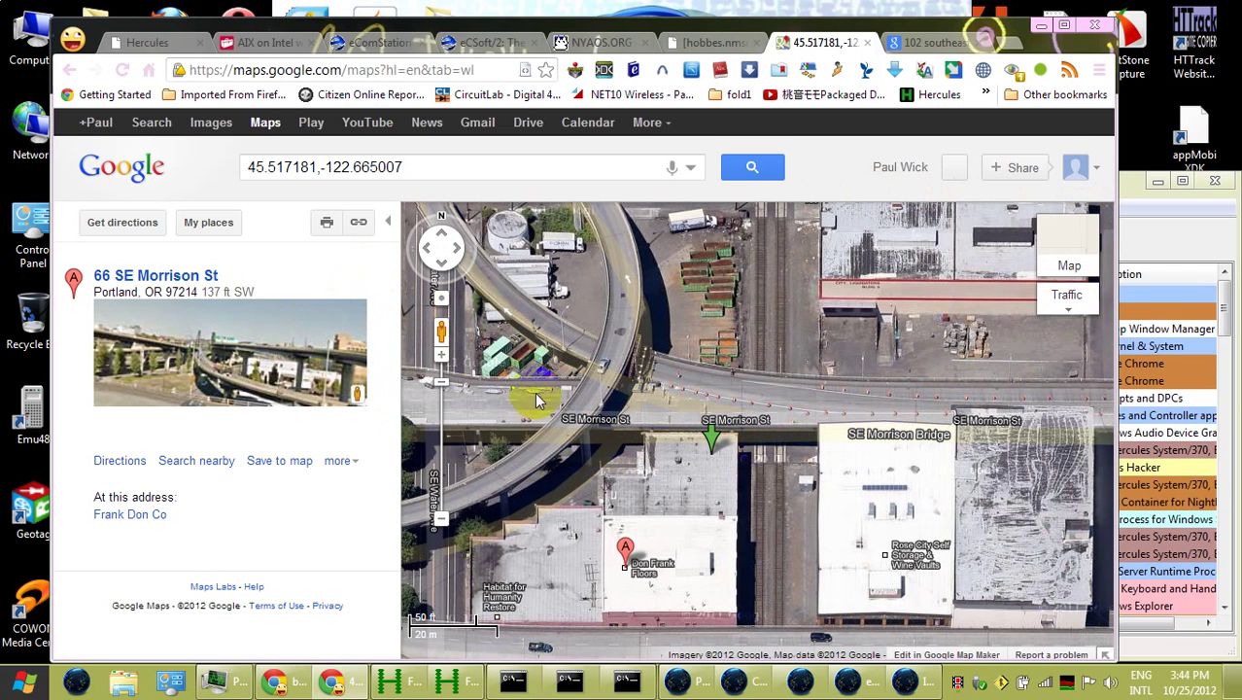
Zoom in three times with the map's Zoom in action until Street View opens over the rail yard
{"action": "right_click", "coordinate": [750, 442]}
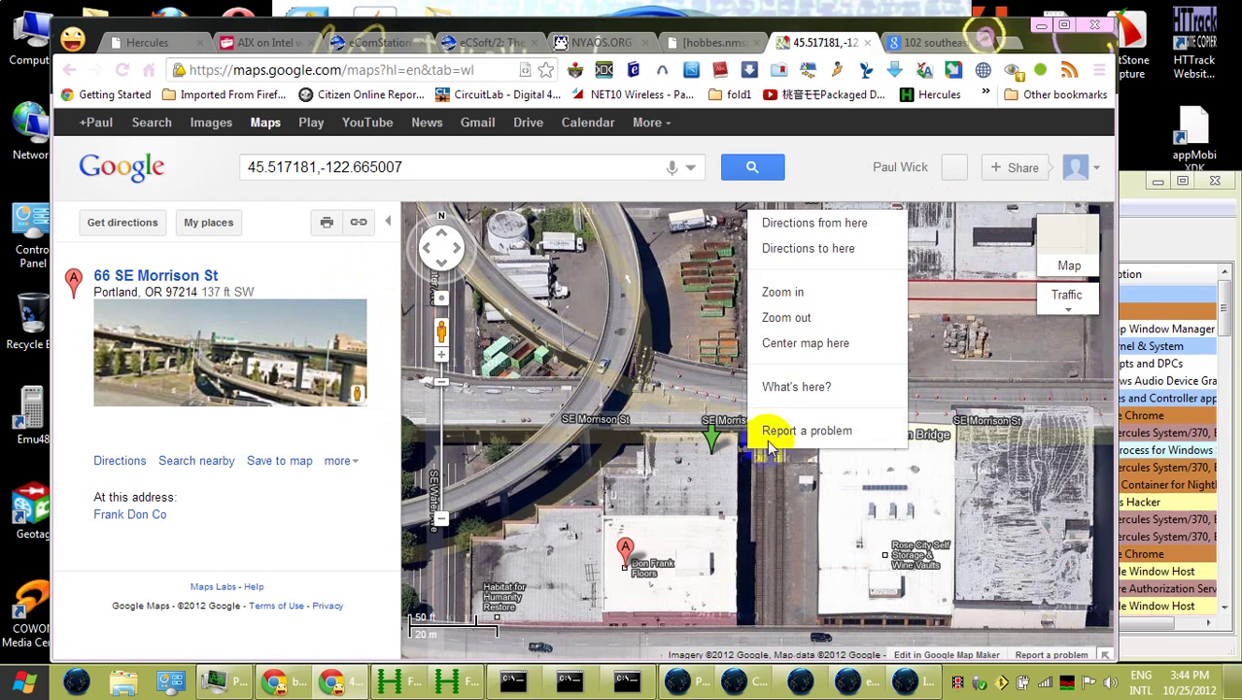
{"action": "left_click", "coordinate": [812, 294]}
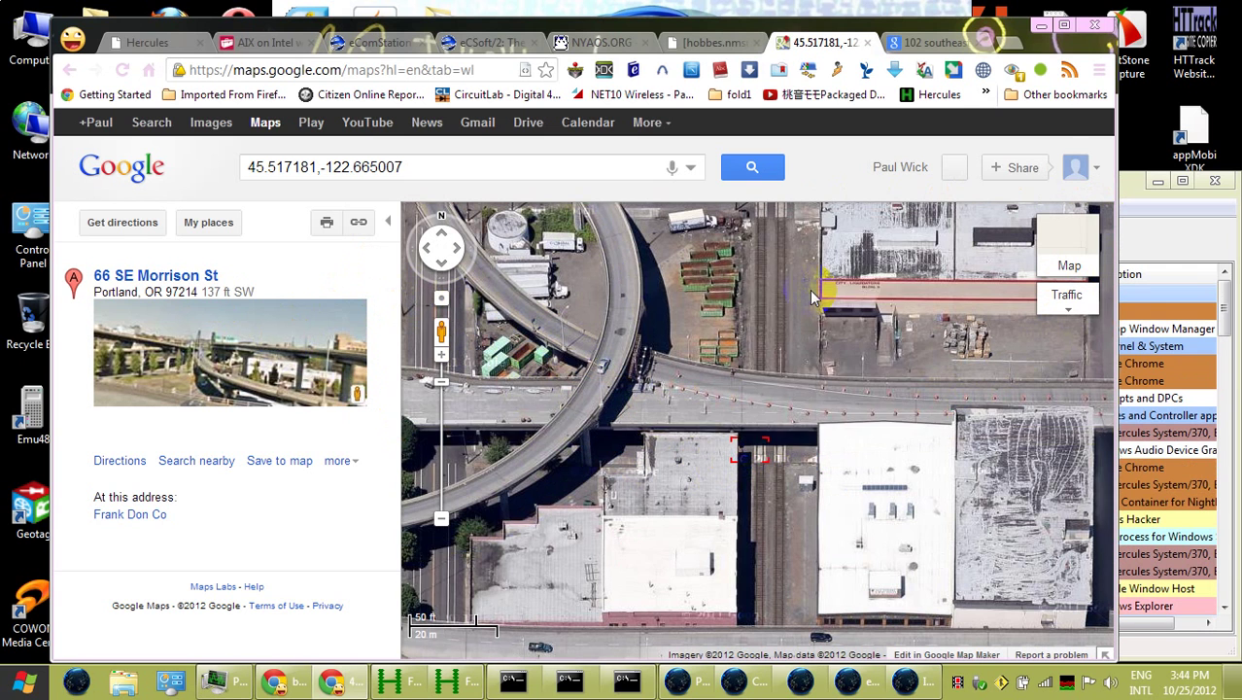
{"action": "right_click", "coordinate": [747, 435]}
{"action": "left_click", "coordinate": [789, 500]}
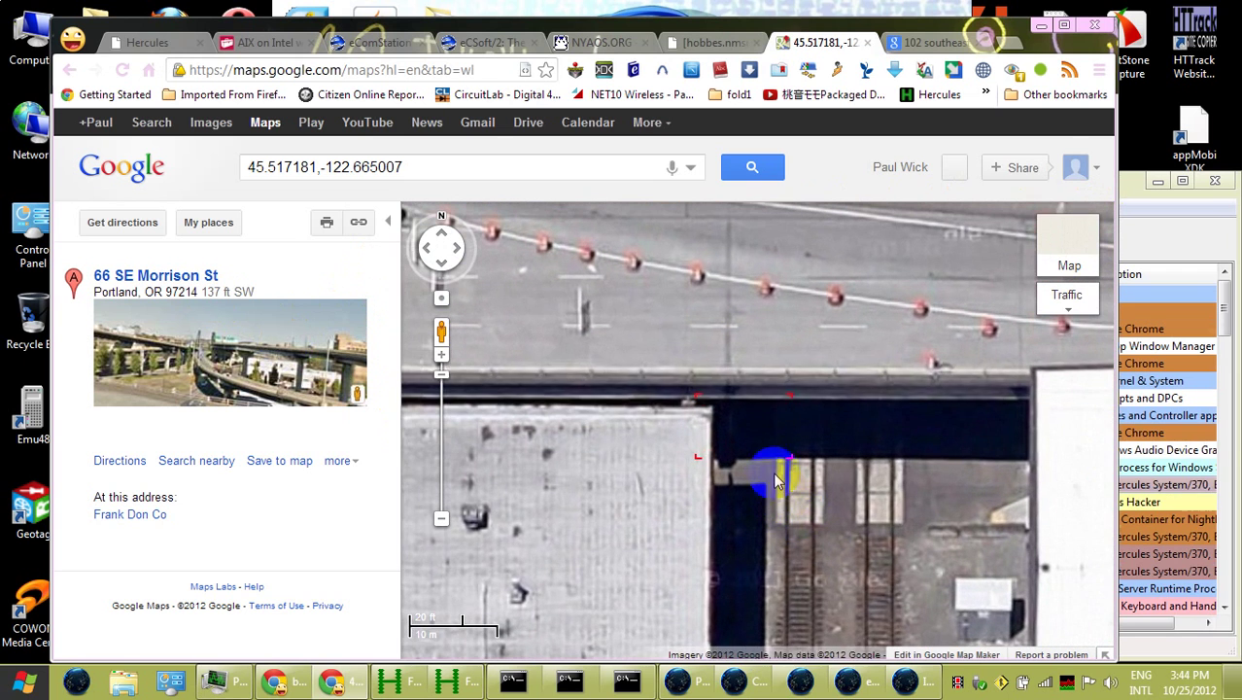
{"action": "right_click", "coordinate": [760, 412]}
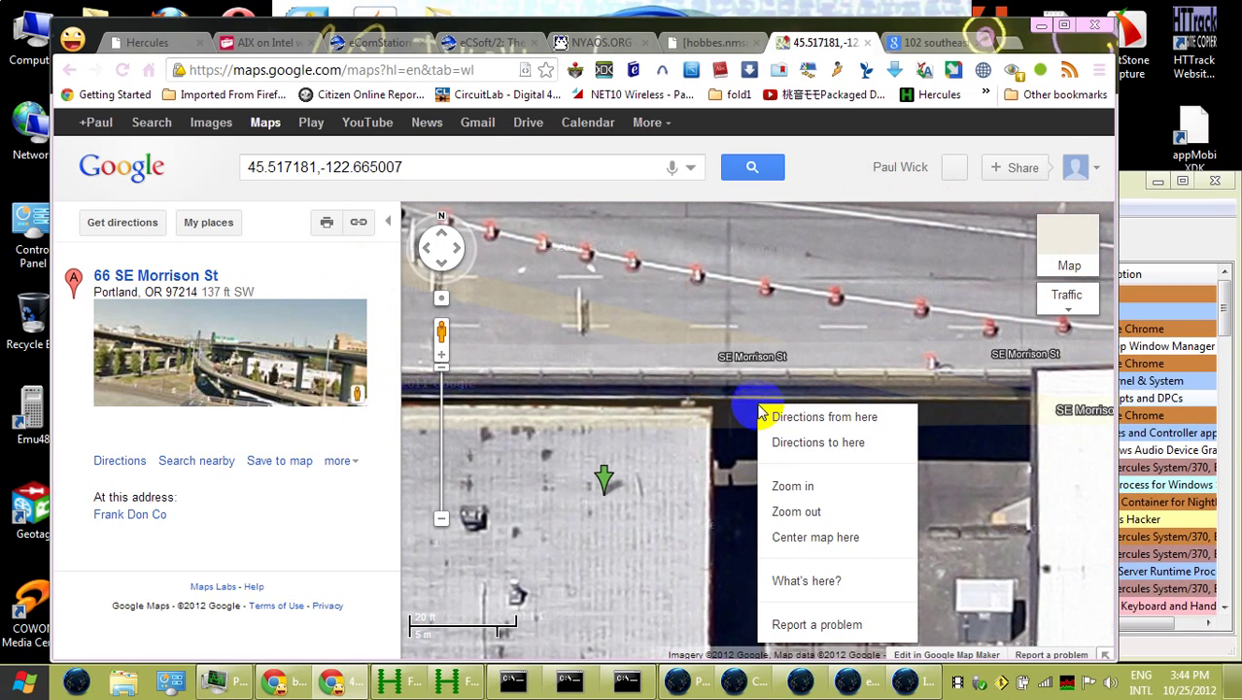
{"action": "left_click", "coordinate": [787, 482]}
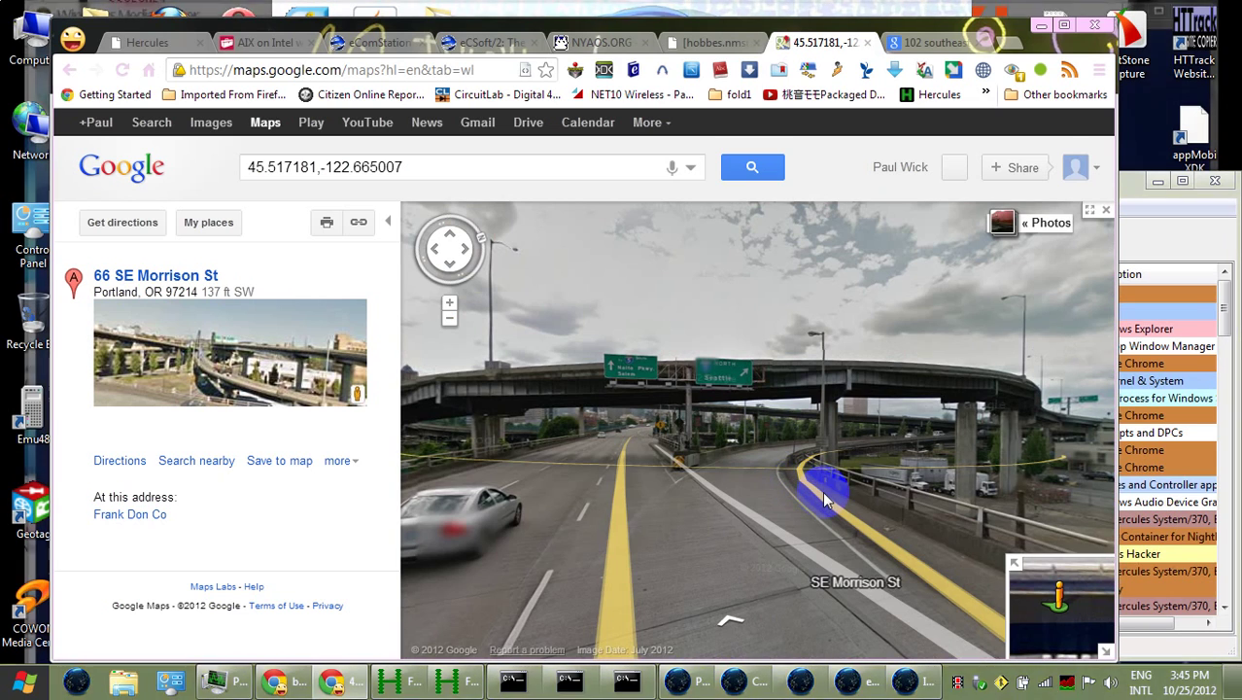
Explore along the SE Morrison Bridge roadway and the ramp overlooking SE Water Ave
{"action": "left_click", "coordinate": [944, 525]}
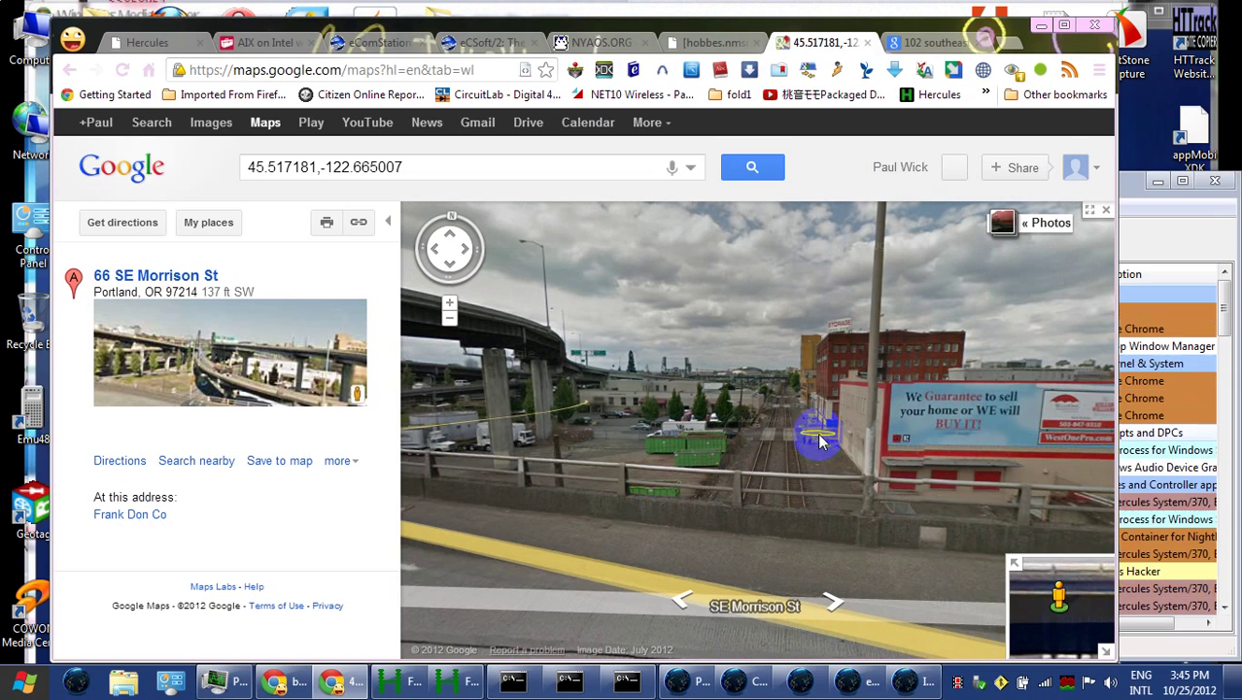
{"action": "left_click", "coordinate": [800, 483]}
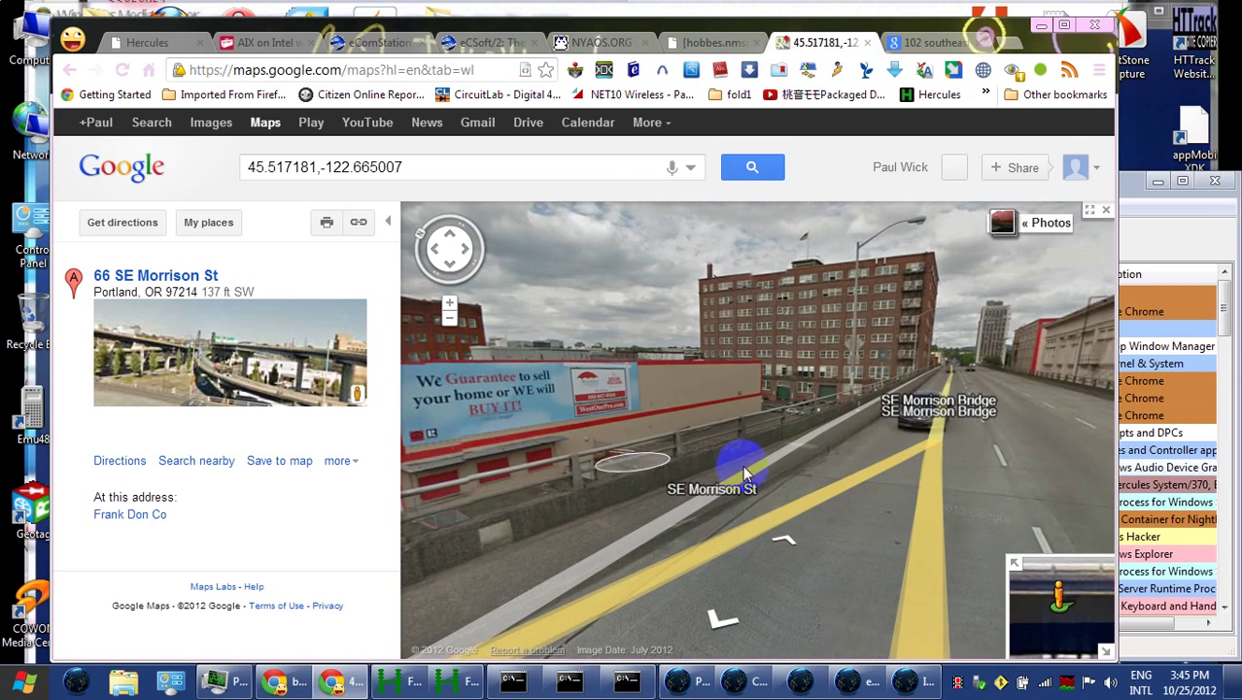
{"action": "left_click_drag", "start_coordinate": [746, 464], "coordinate": [477, 435]}
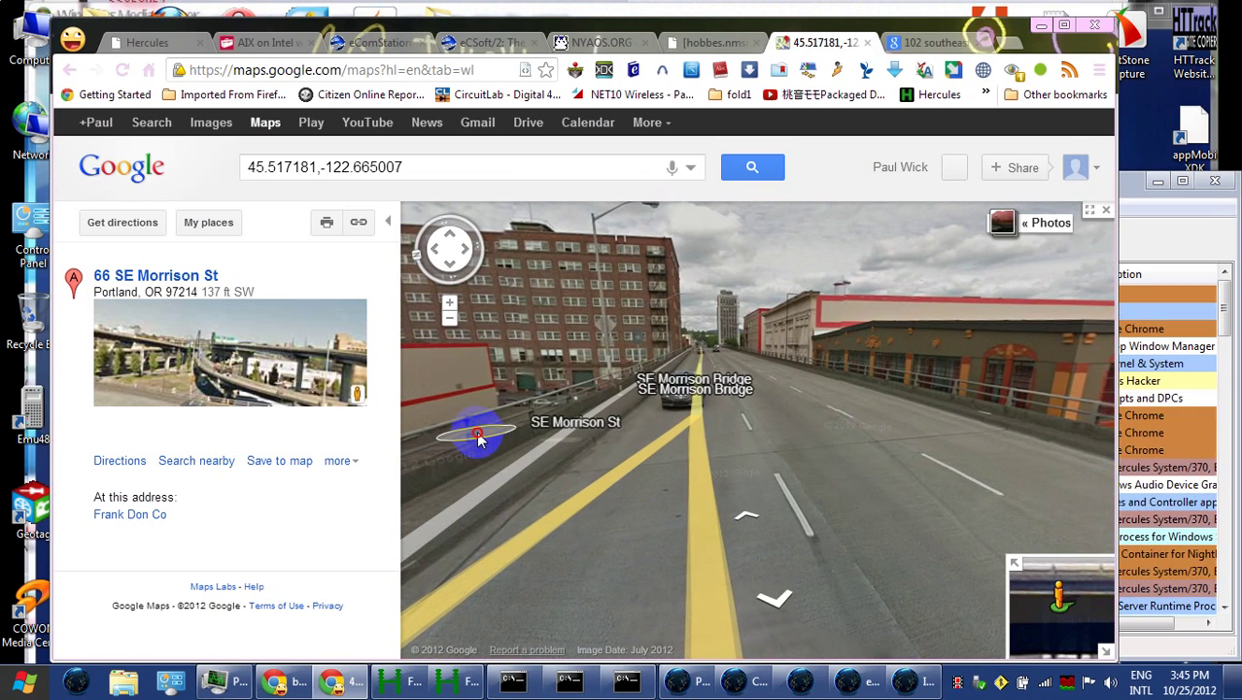
{"action": "left_click_drag", "start_coordinate": [909, 462], "coordinate": [186, 553]}
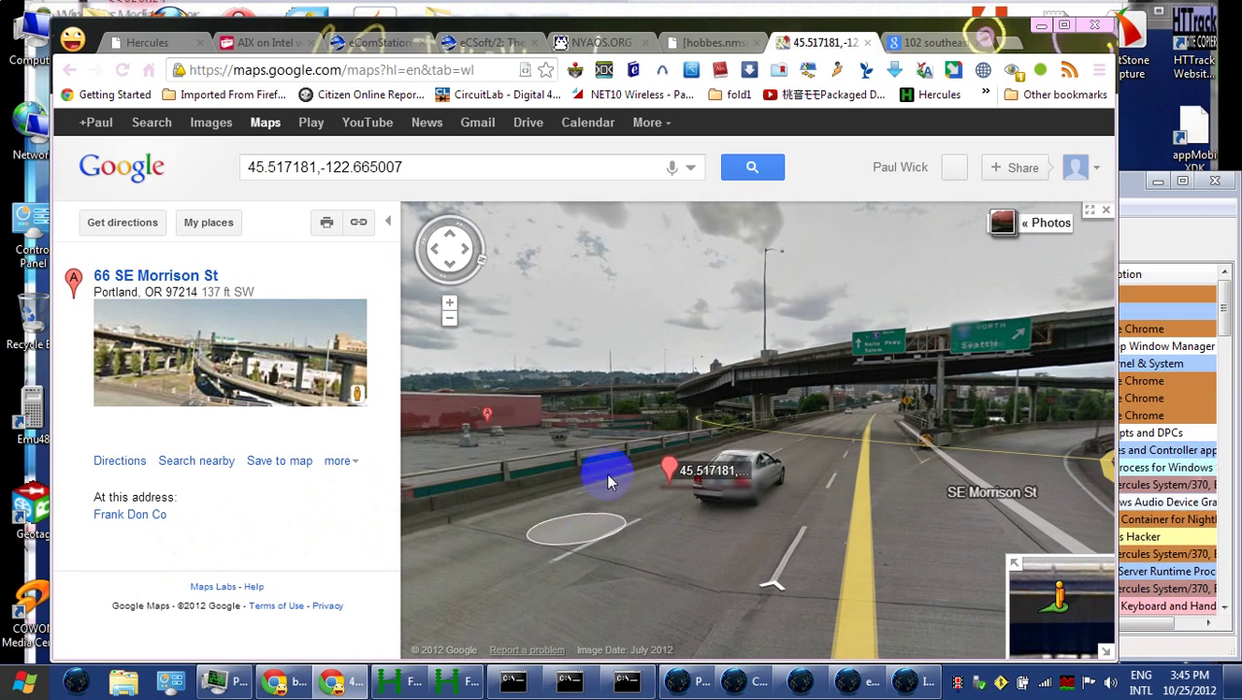
{"action": "left_click", "coordinate": [641, 433]}
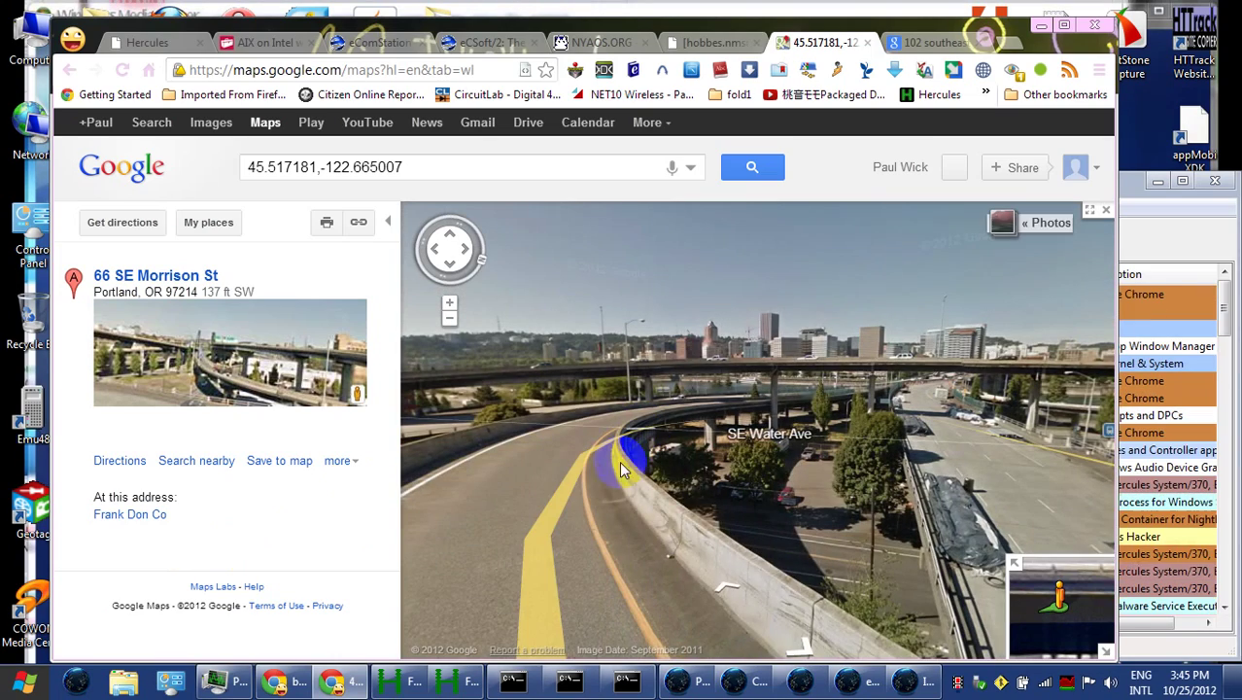
{"action": "left_click", "coordinate": [874, 605]}
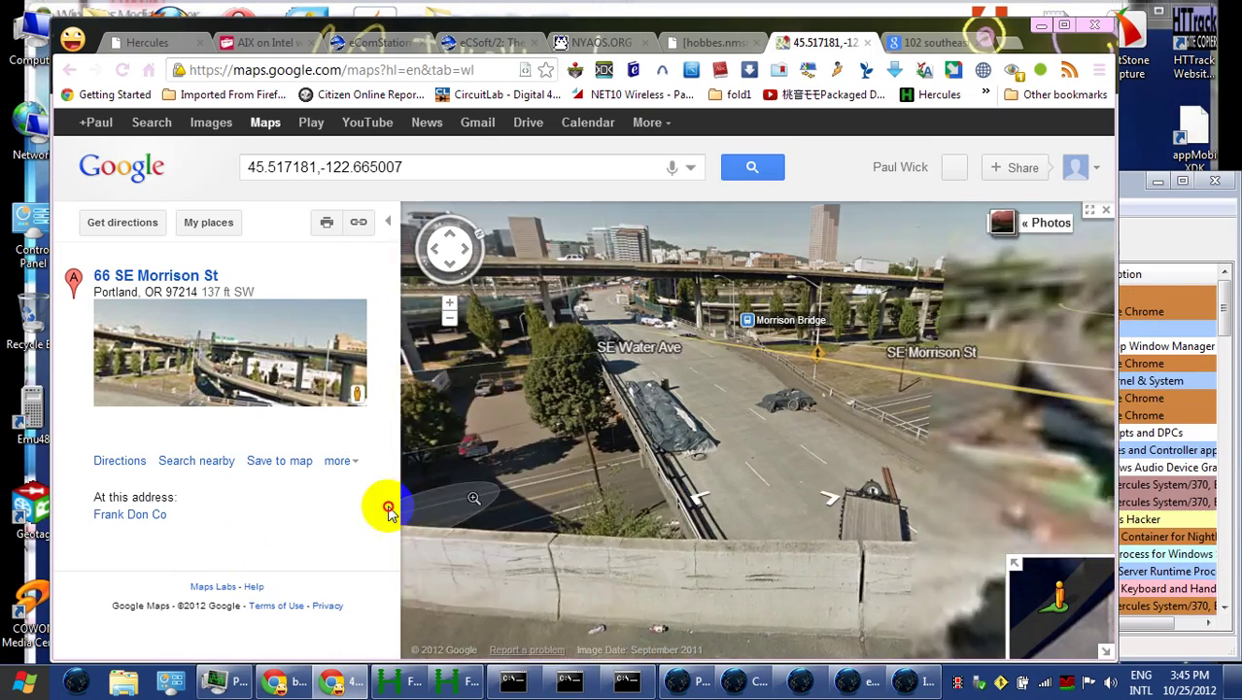
{"action": "left_click", "coordinate": [666, 466]}
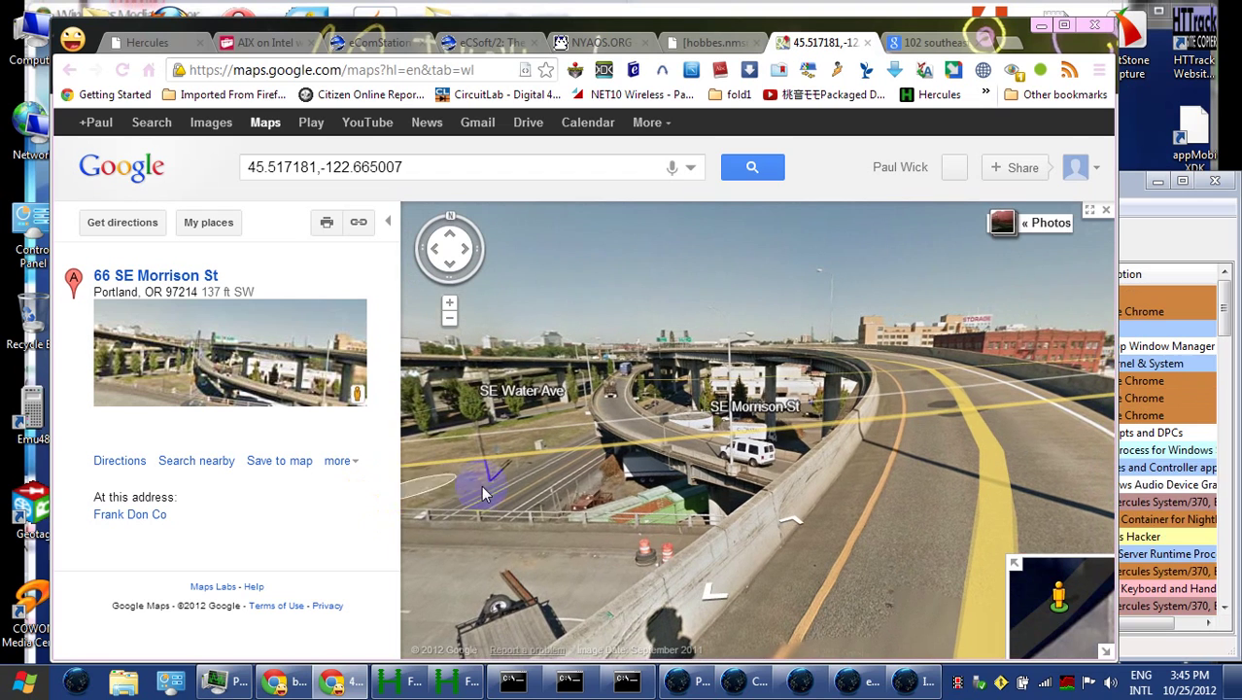
{"action": "left_click", "coordinate": [598, 533]}
Approach the brick buildings by the pin, zoom the street view closer, then exit to the aerial map
{"action": "left_click_drag", "start_coordinate": [845, 543], "coordinate": [591, 600]}
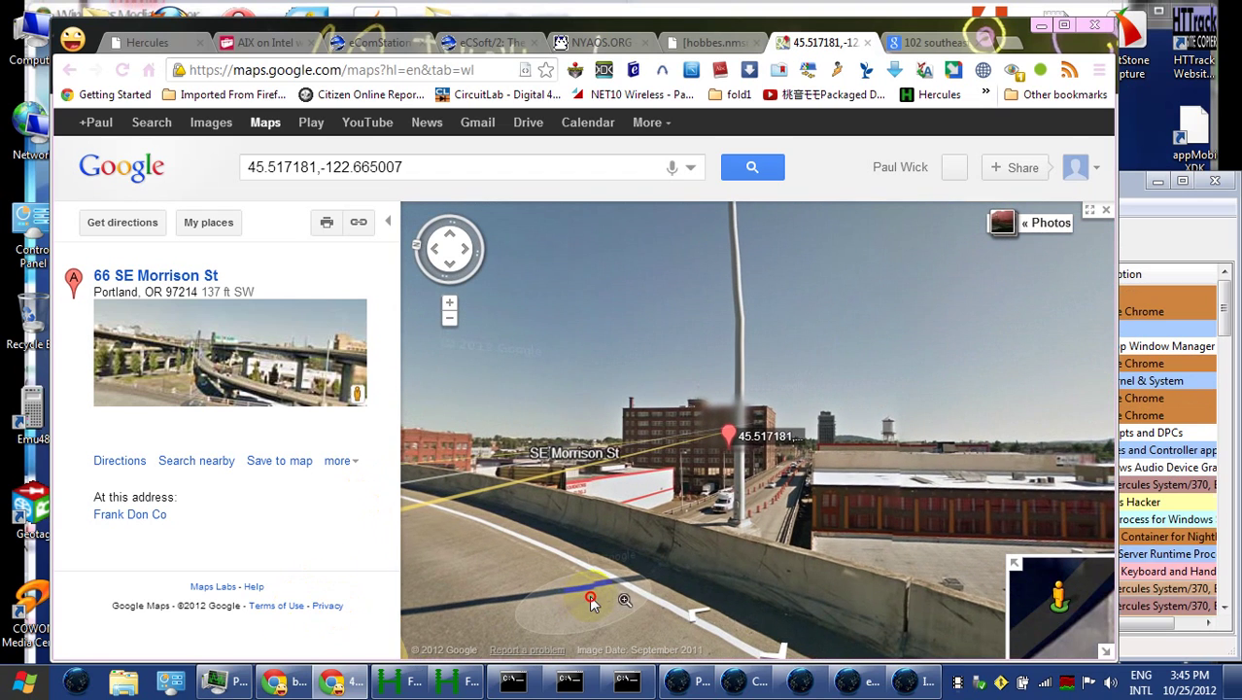
{"action": "left_click", "coordinate": [805, 542]}
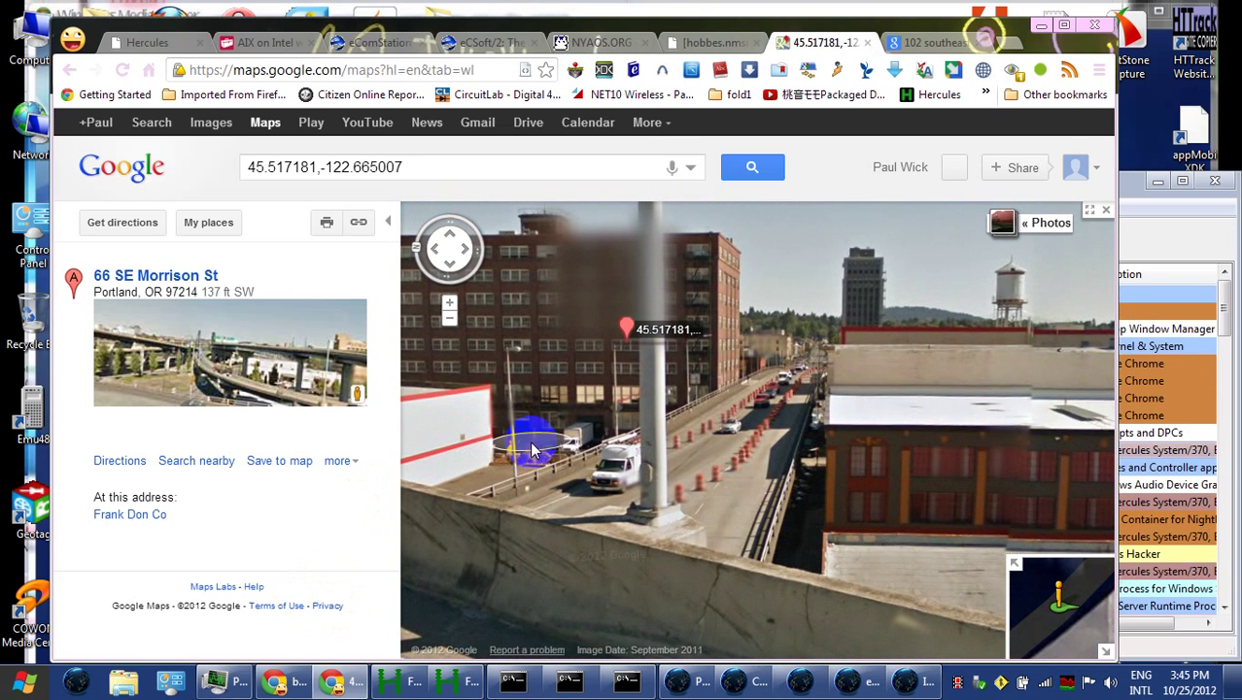
{"action": "left_click", "coordinate": [784, 556]}
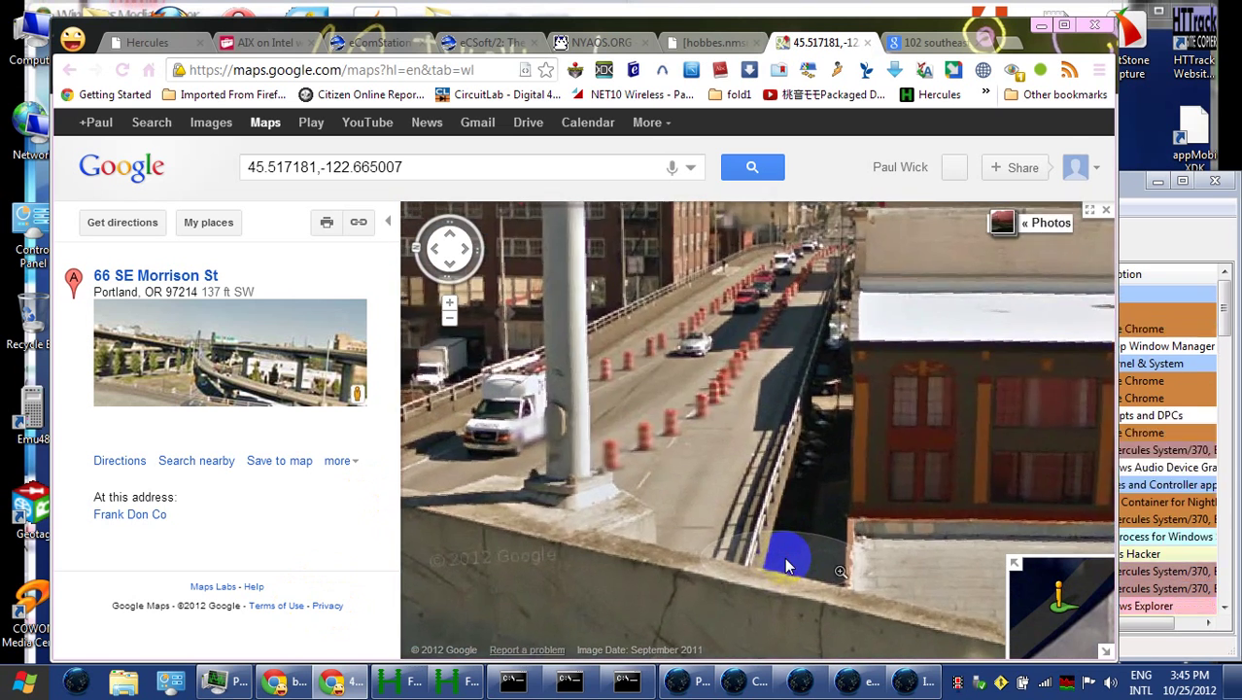
{"action": "right_click", "coordinate": [814, 485]}
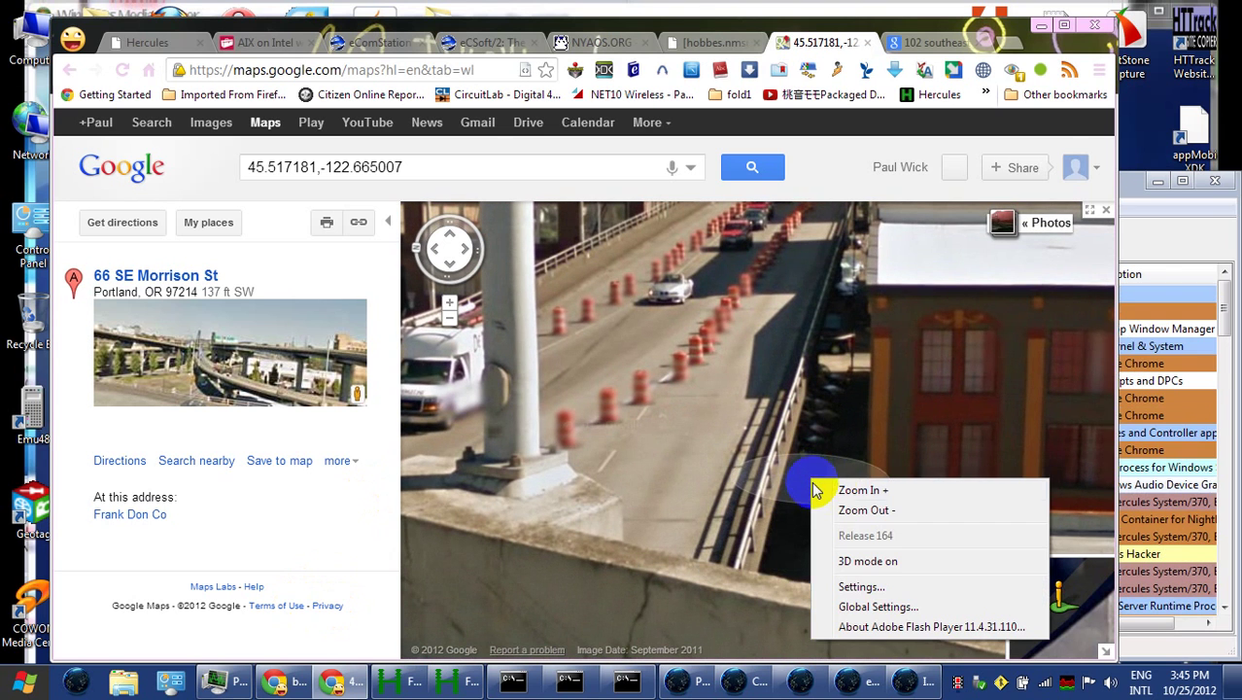
{"action": "left_click", "coordinate": [851, 490]}
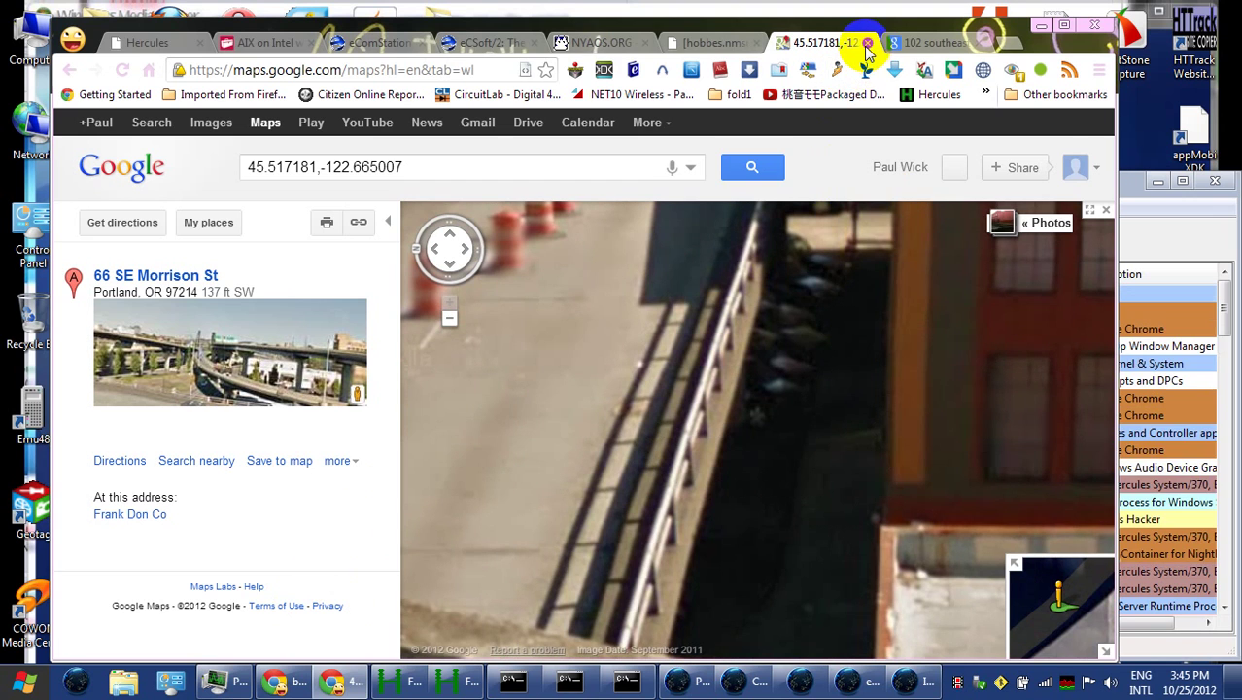
{"action": "mouse_move", "coordinate": [576, 224]}
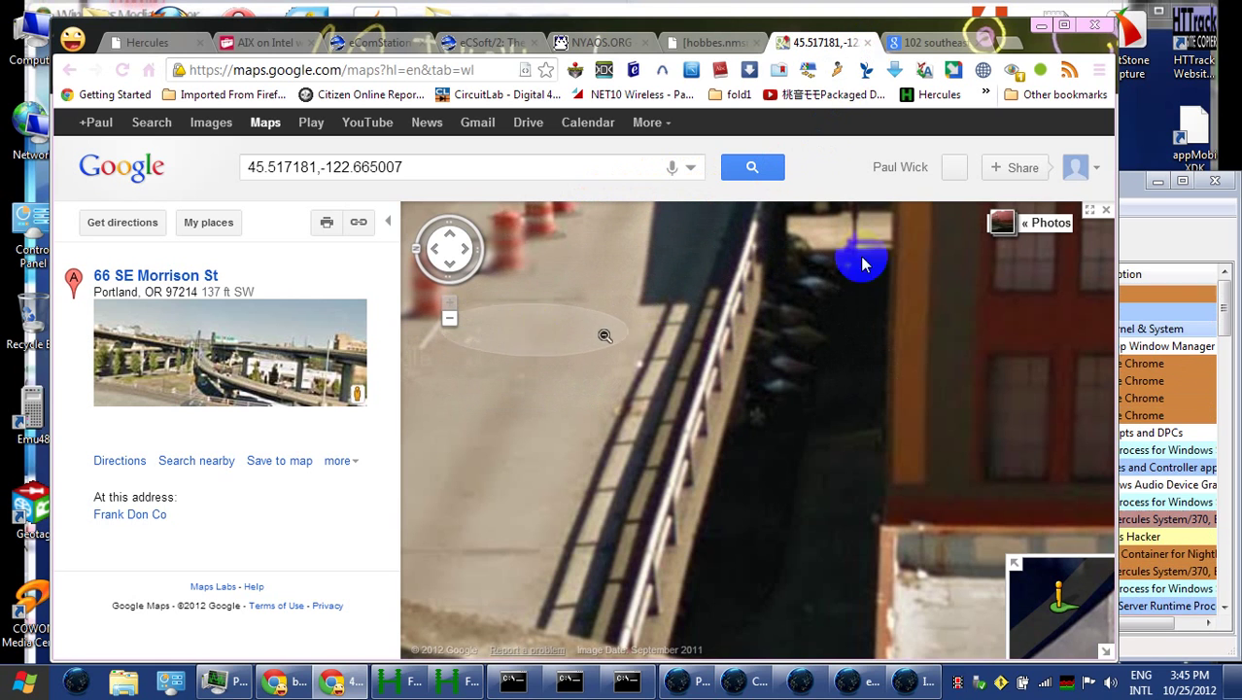
{"action": "left_click", "coordinate": [1105, 210]}
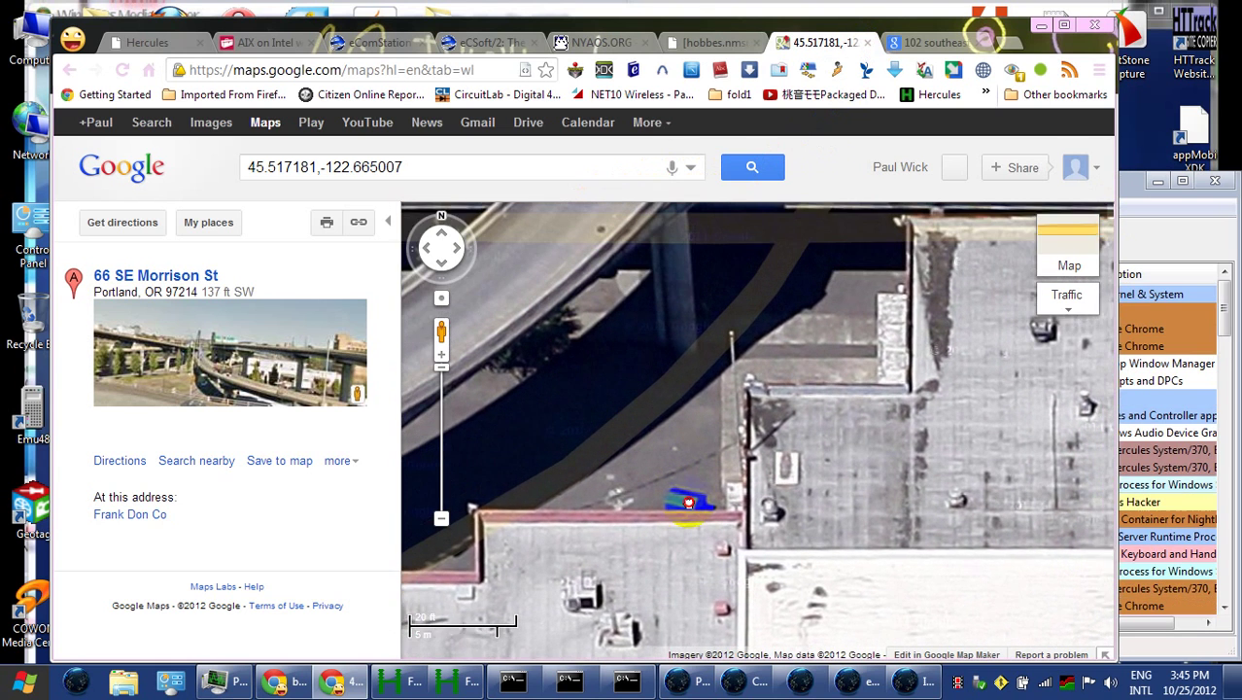
Enter Street View on the road beside the overpass, facing the Habitat for Humanity ReStore
{"action": "right_click", "coordinate": [732, 354]}
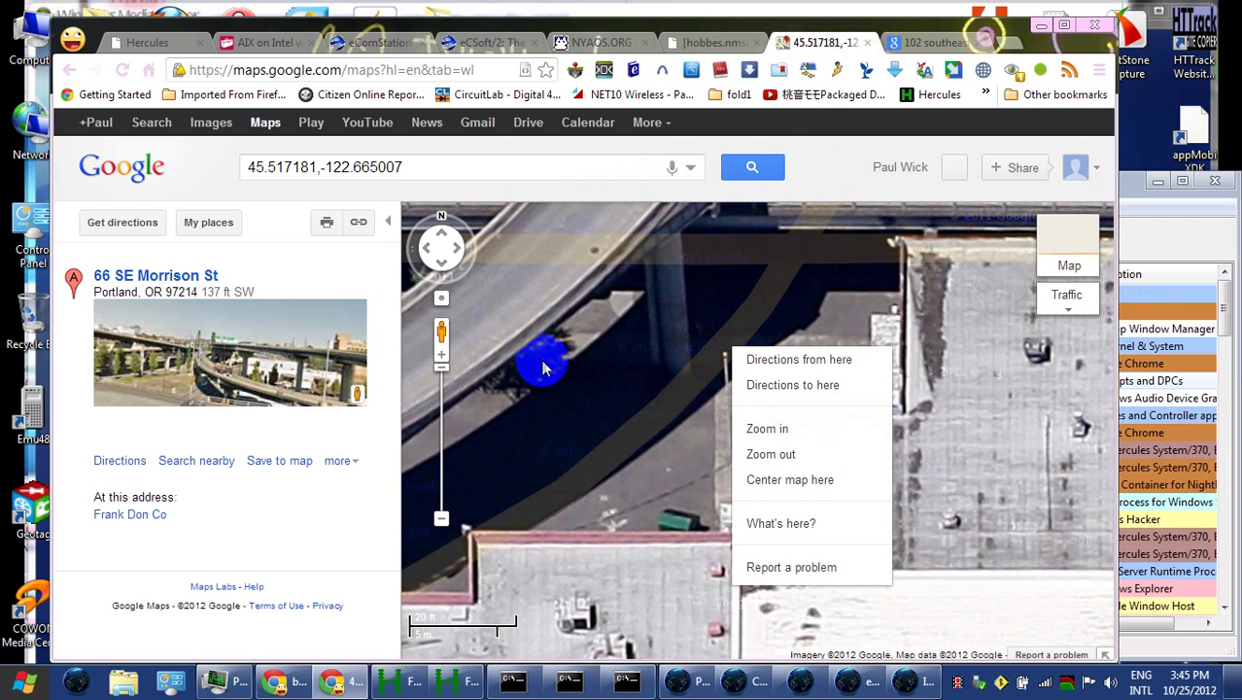
{"action": "left_click_drag", "start_coordinate": [441, 334], "coordinate": [728, 567]}
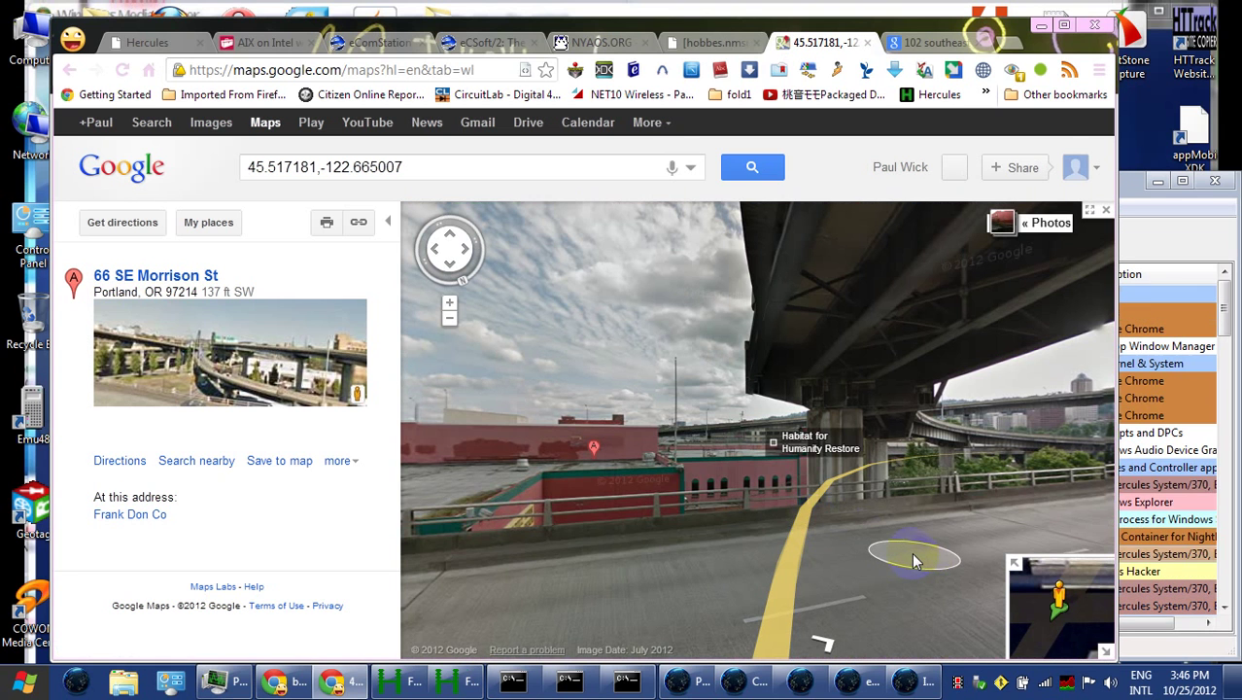
Move Street View along SE Morrison St up the ramp toward the red brick building
{"action": "left_click_drag", "start_coordinate": [926, 526], "coordinate": [360, 477]}
{"action": "left_click", "coordinate": [836, 541]}
{"action": "left_click_drag", "start_coordinate": [631, 555], "coordinate": [394, 609]}
{"action": "left_click", "coordinate": [692, 527]}
{"action": "left_click_drag", "start_coordinate": [693, 527], "coordinate": [776, 534]}
{"action": "left_click_drag", "start_coordinate": [896, 505], "coordinate": [499, 542]}
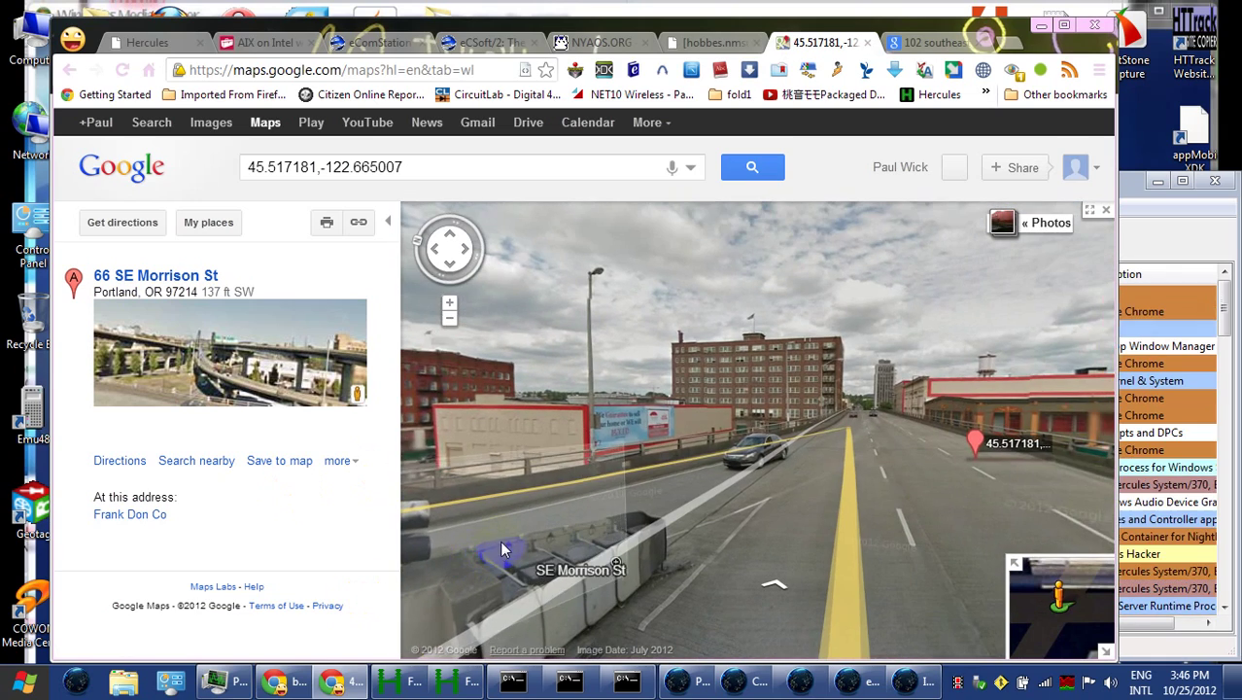
{"action": "left_click", "coordinate": [746, 433]}
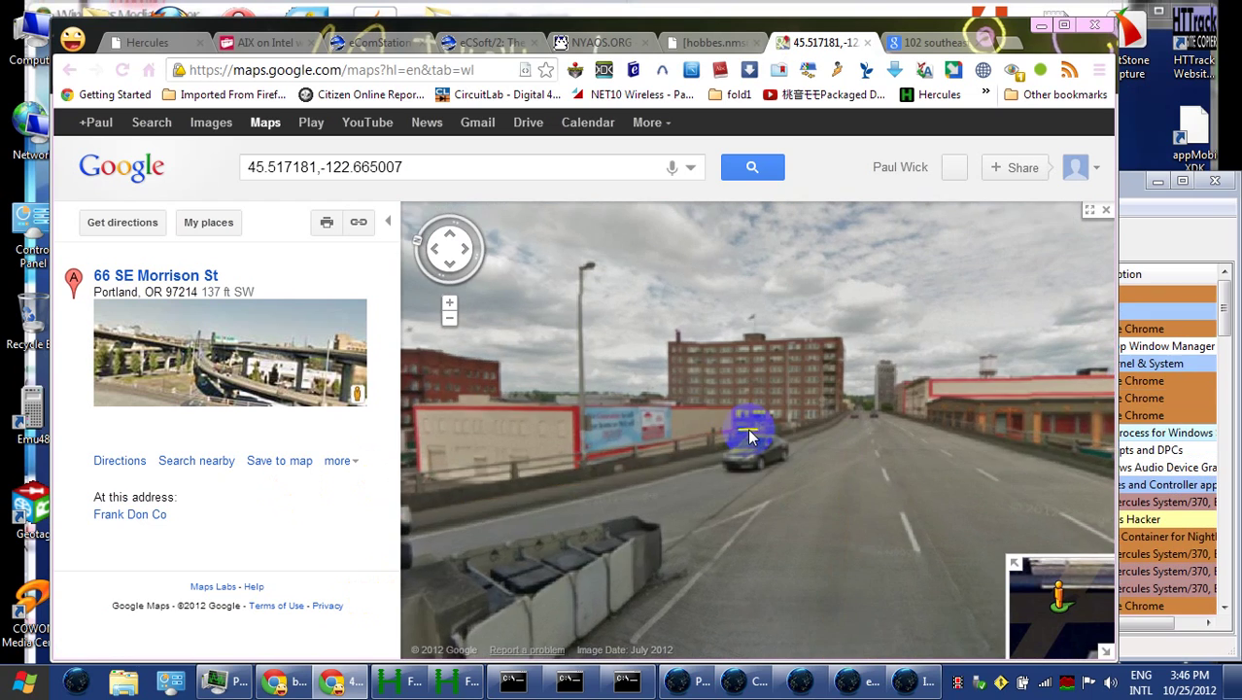
Jump under the Morrison Bridge and face the pink building with the coordinates pin by the rail tracks
{"action": "left_click", "coordinate": [764, 476]}
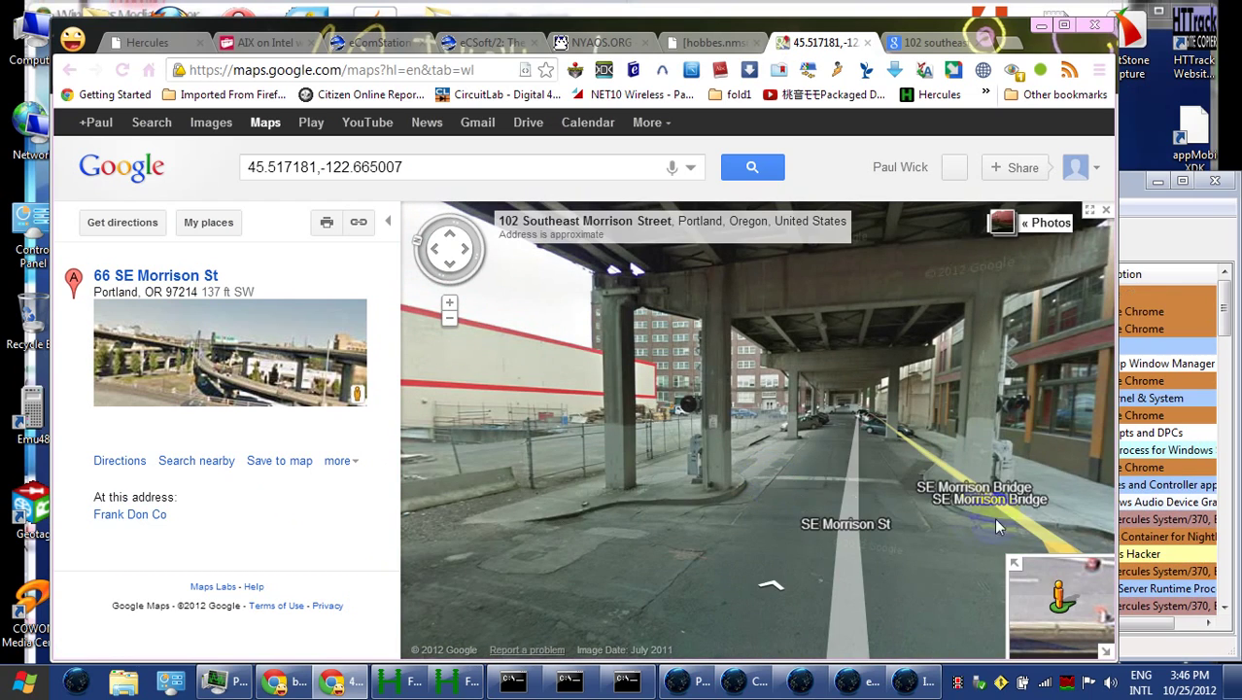
{"action": "left_click_drag", "start_coordinate": [973, 517], "coordinate": [405, 465]}
{"action": "left_click_drag", "start_coordinate": [705, 474], "coordinate": [380, 452]}
{"action": "left_click_drag", "start_coordinate": [624, 429], "coordinate": [577, 470]}
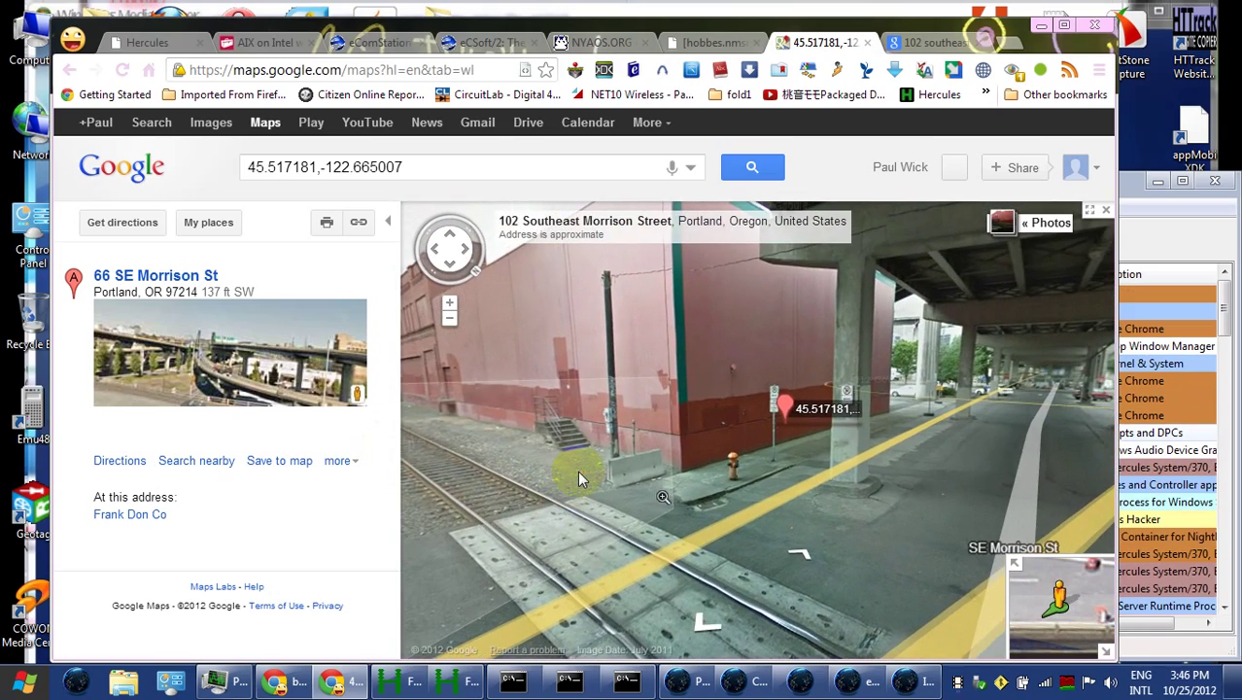
{"action": "left_click", "coordinate": [676, 456]}
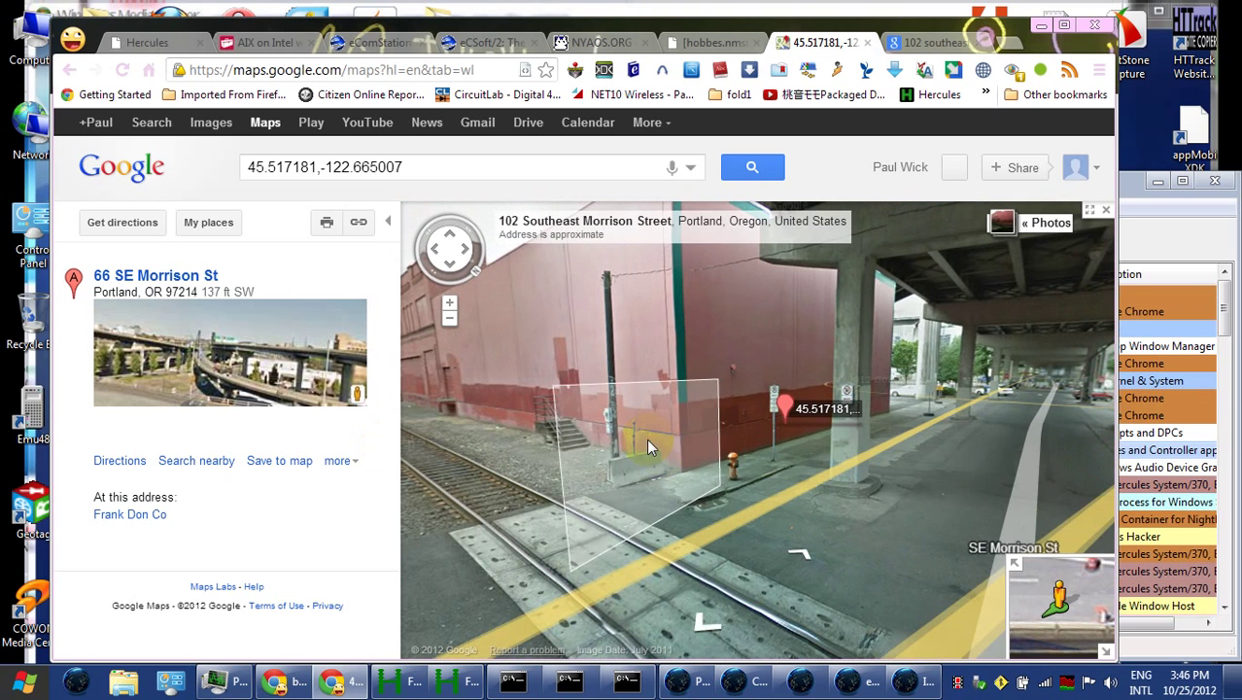
{"action": "left_click", "coordinate": [787, 410]}
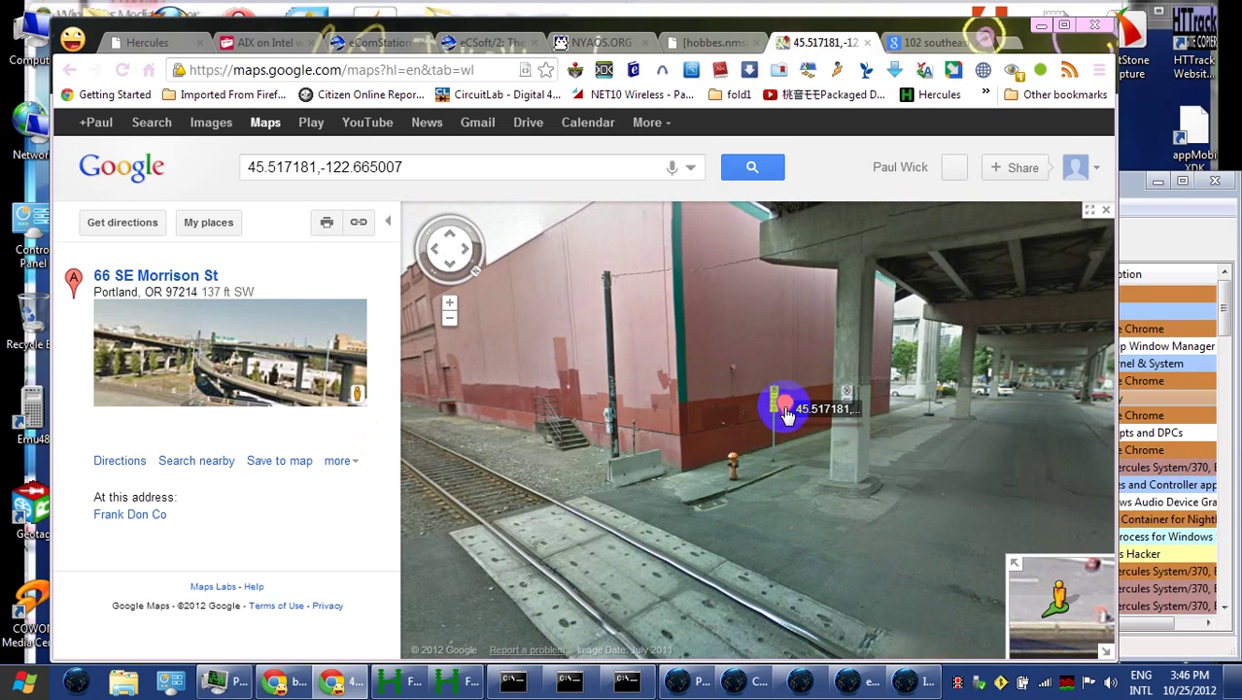
Select the Google Maps page's web address in the address bar
{"action": "right_click", "coordinate": [846, 534]}
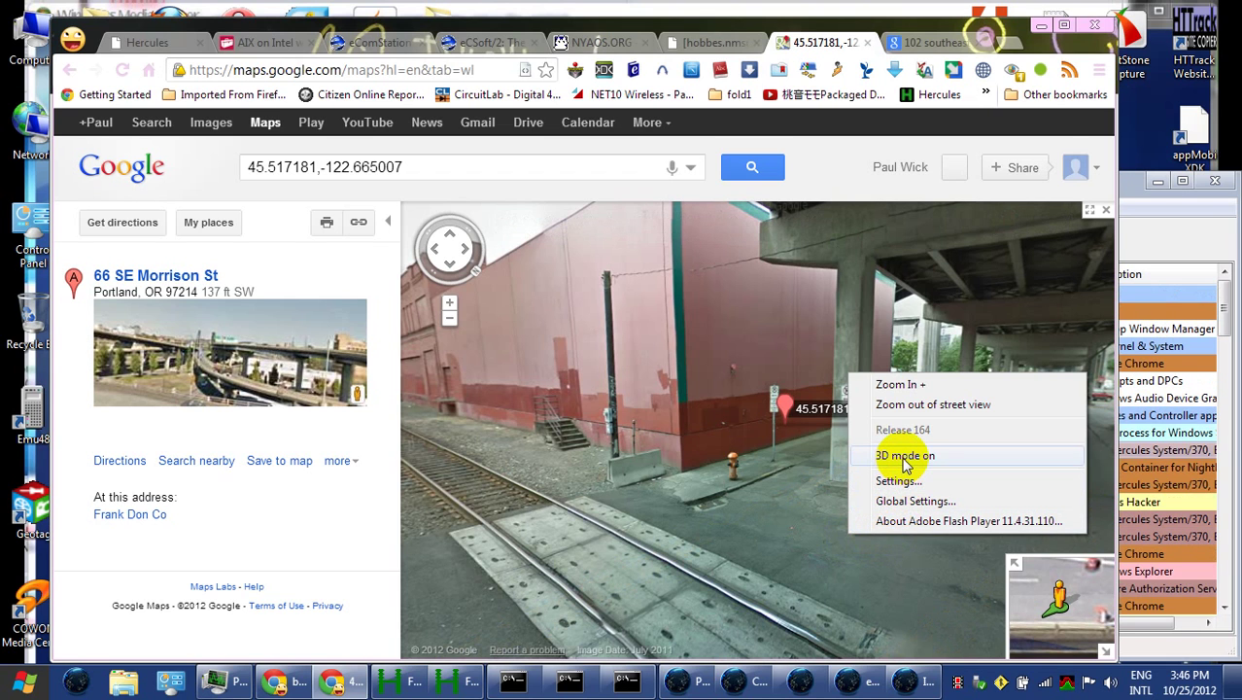
{"action": "left_click", "coordinate": [502, 175]}
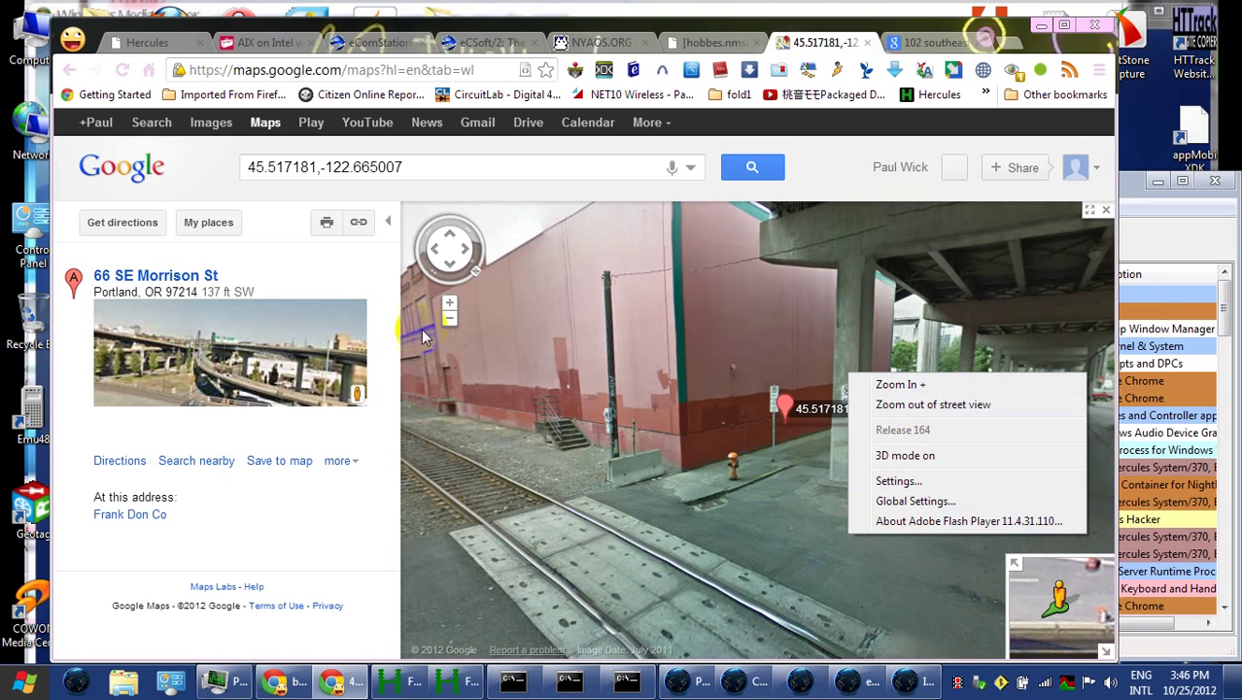
{"action": "left_click", "coordinate": [408, 76]}
{"action": "right_click", "coordinate": [403, 70]}
{"action": "left_click", "coordinate": [403, 70]}
{"action": "double_click", "coordinate": [361, 72]}
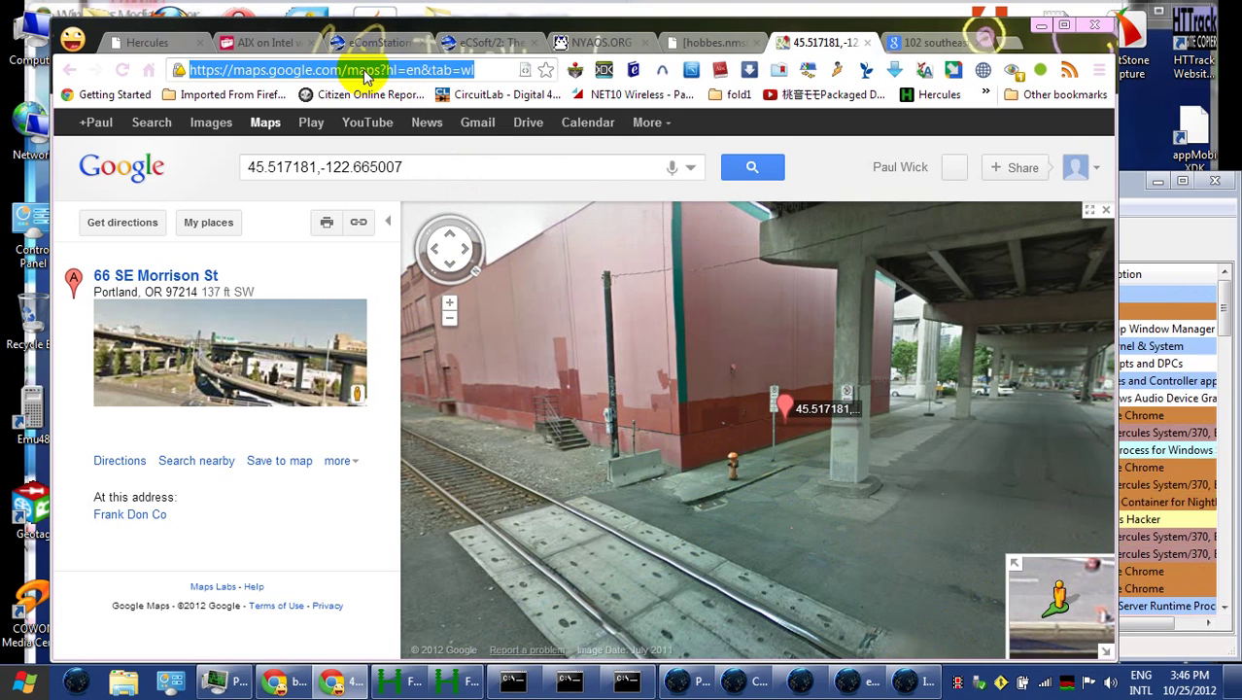
{"action": "right_click", "coordinate": [363, 74]}
{"action": "left_click", "coordinate": [443, 126]}
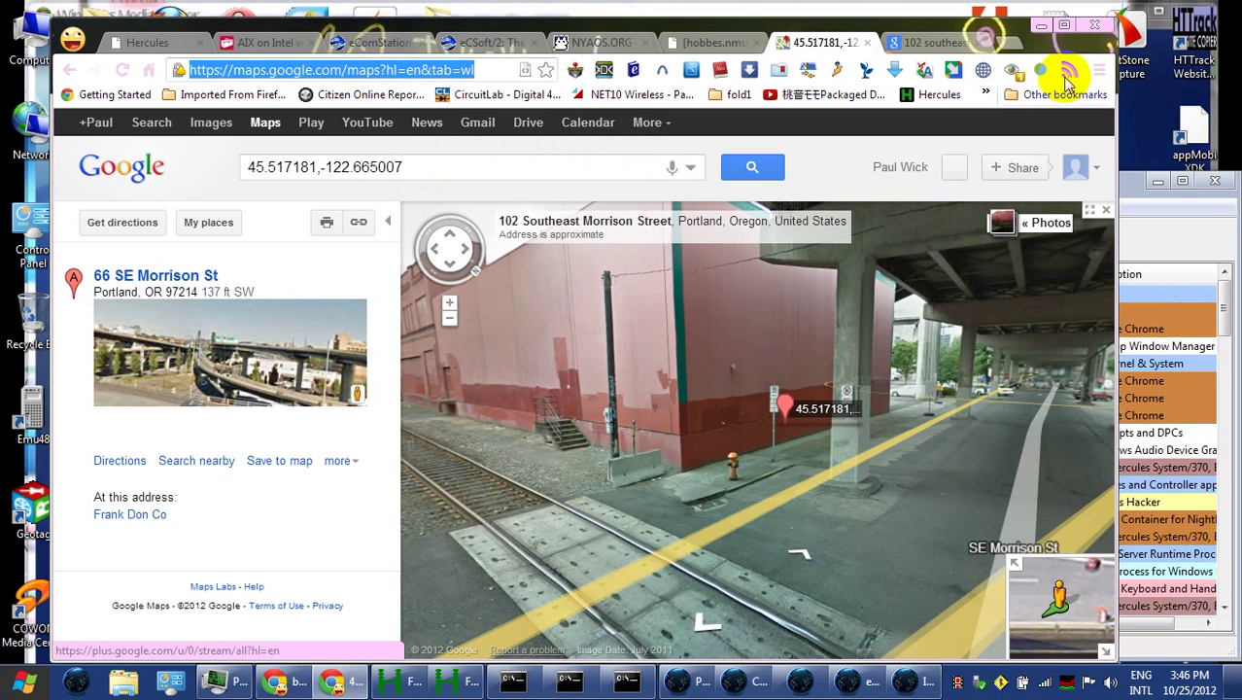
{"action": "left_click", "coordinate": [1041, 26]}
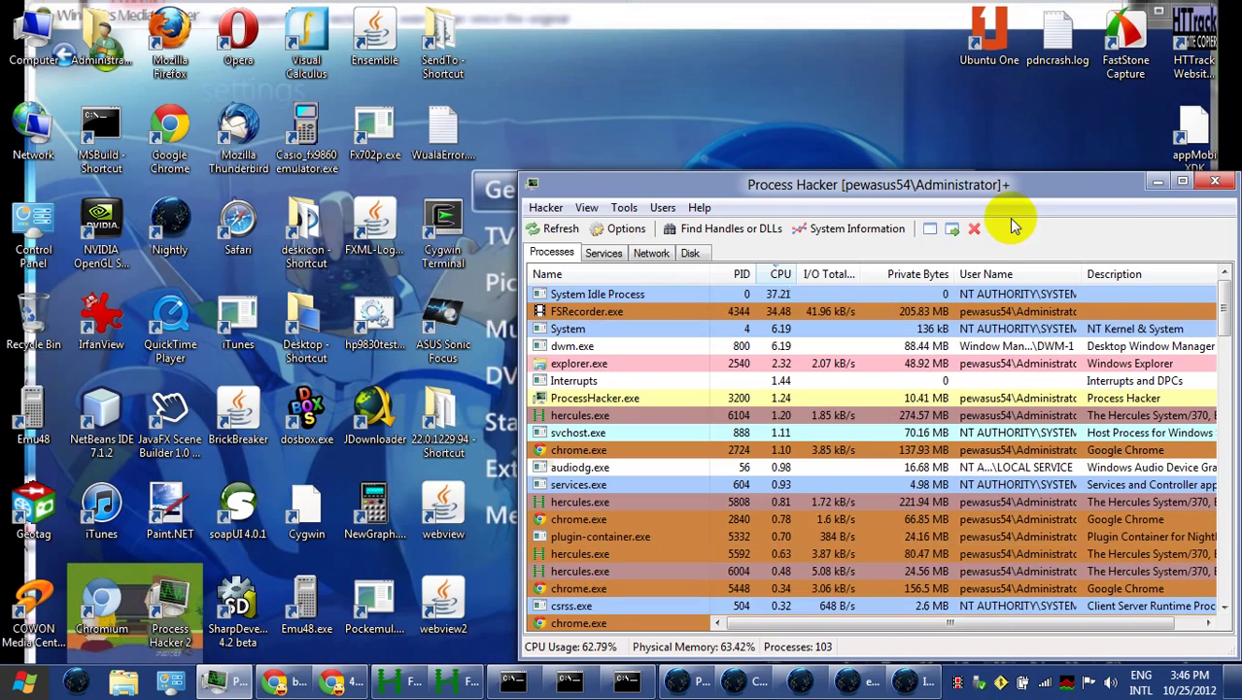
{"action": "left_click", "coordinate": [925, 686]}
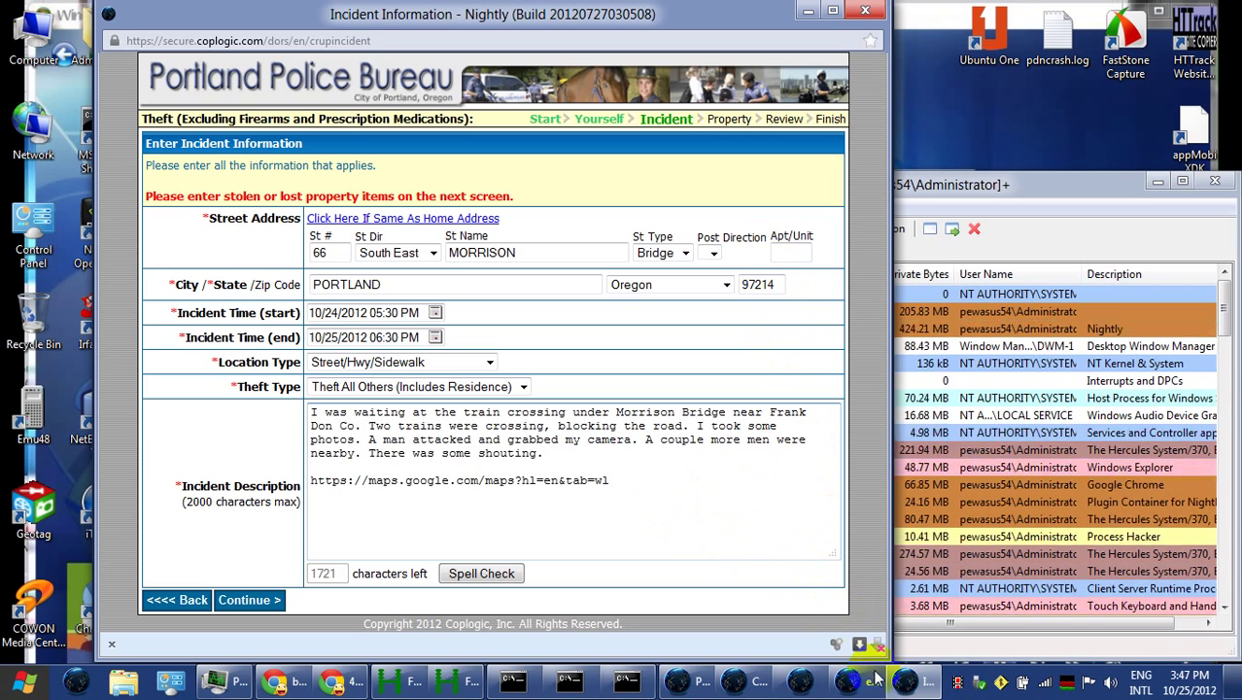
{"action": "left_click", "coordinate": [908, 678]}
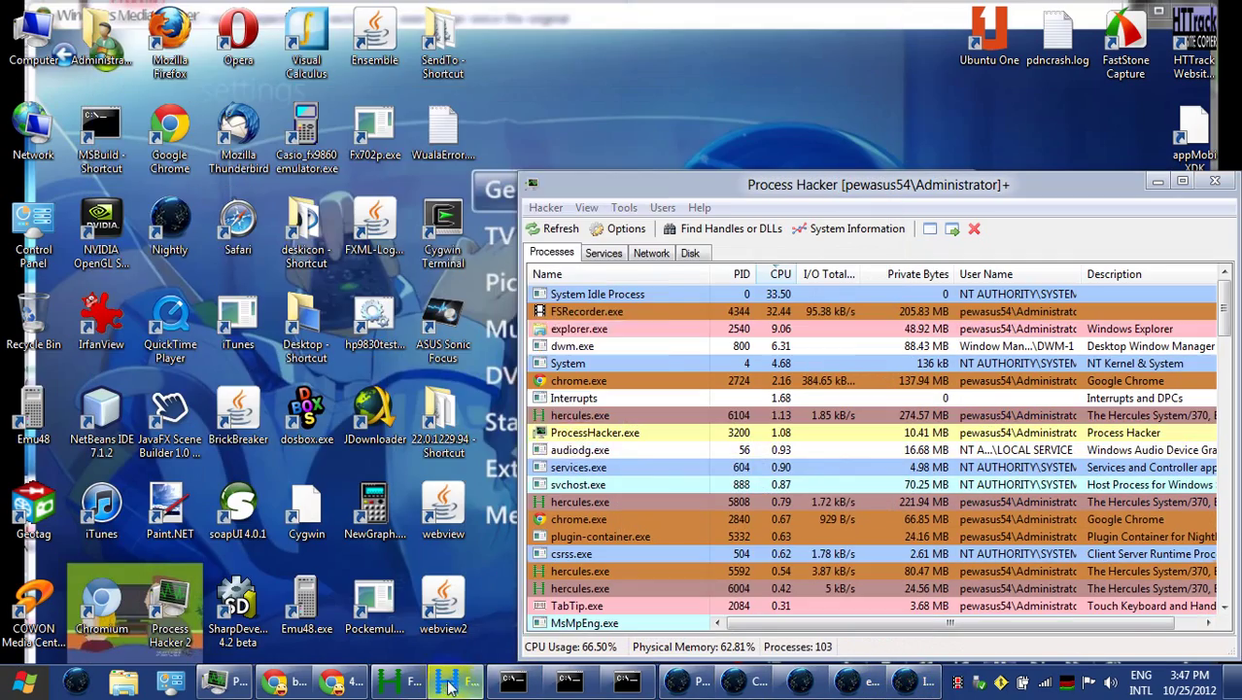
{"action": "left_click", "coordinate": [332, 680]}
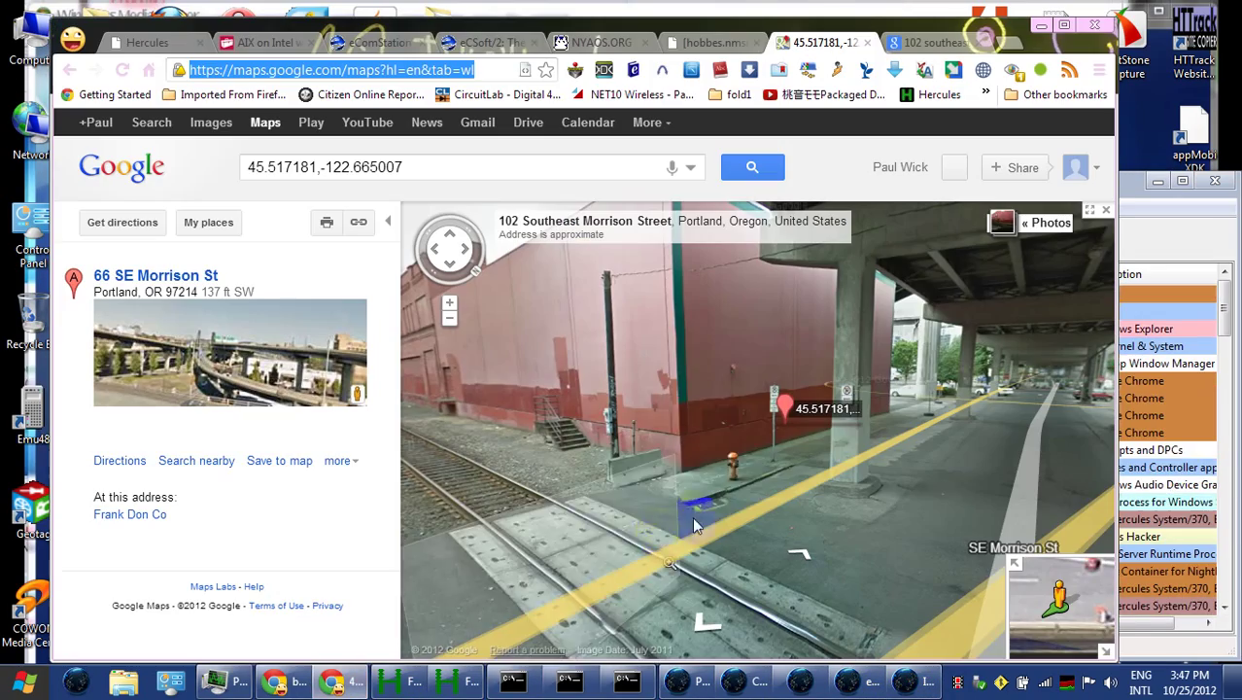
Save the 45.517181, -122.665007 placemark to the My Saved Places map
{"action": "left_click", "coordinate": [794, 416]}
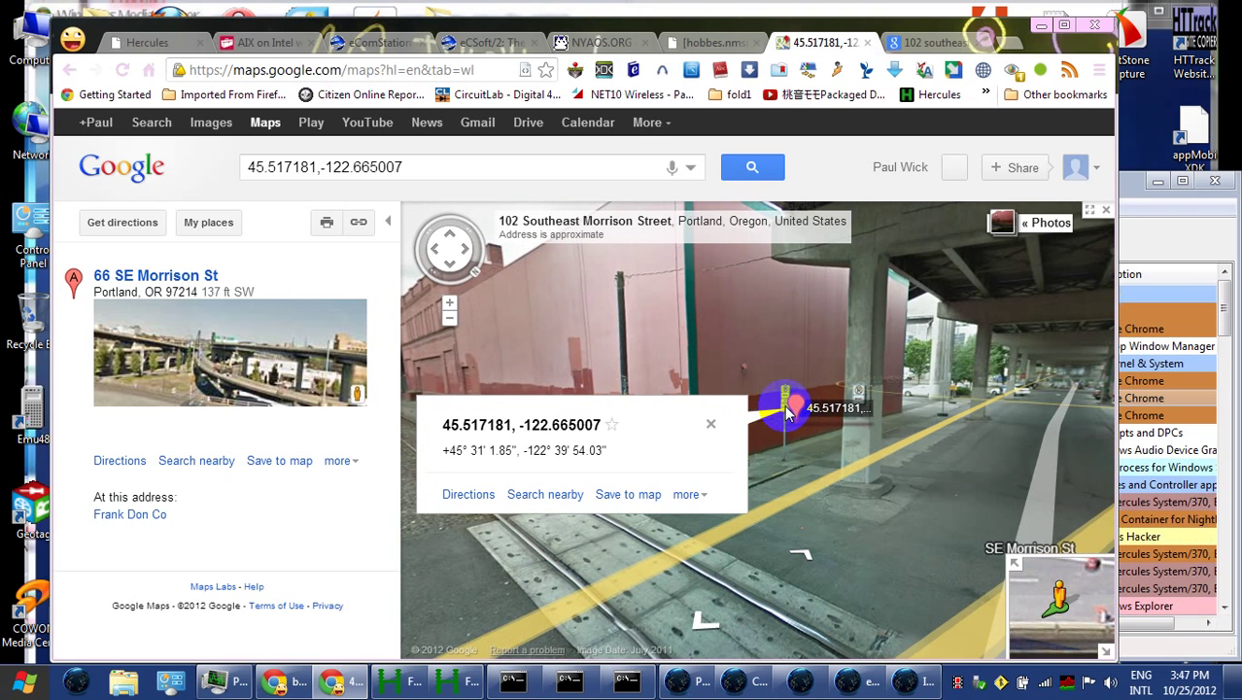
{"action": "left_click", "coordinate": [630, 495]}
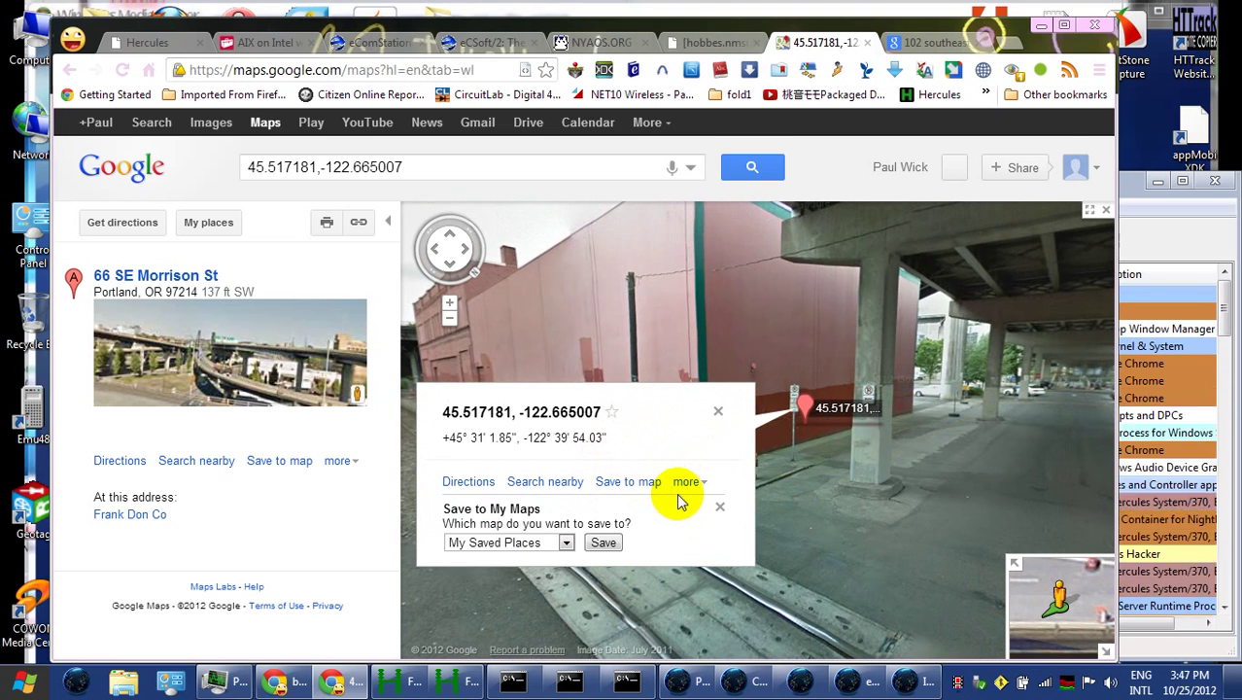
{"action": "left_click", "coordinate": [566, 544]}
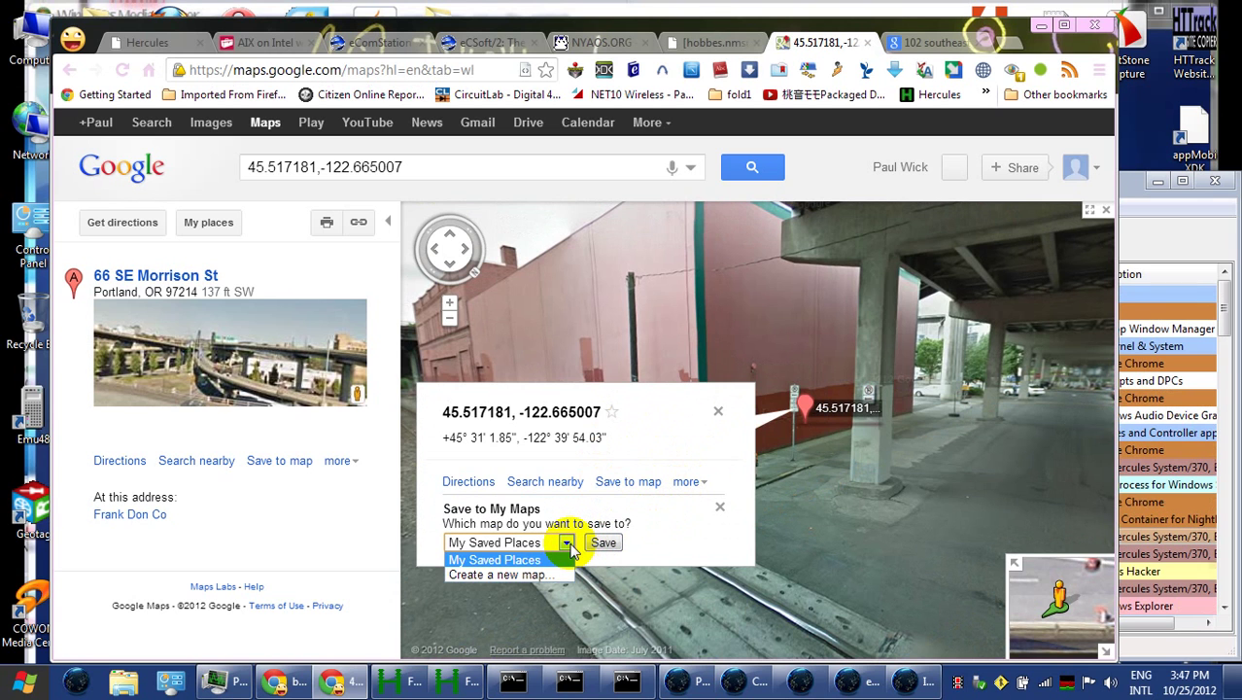
{"action": "left_click", "coordinate": [567, 544]}
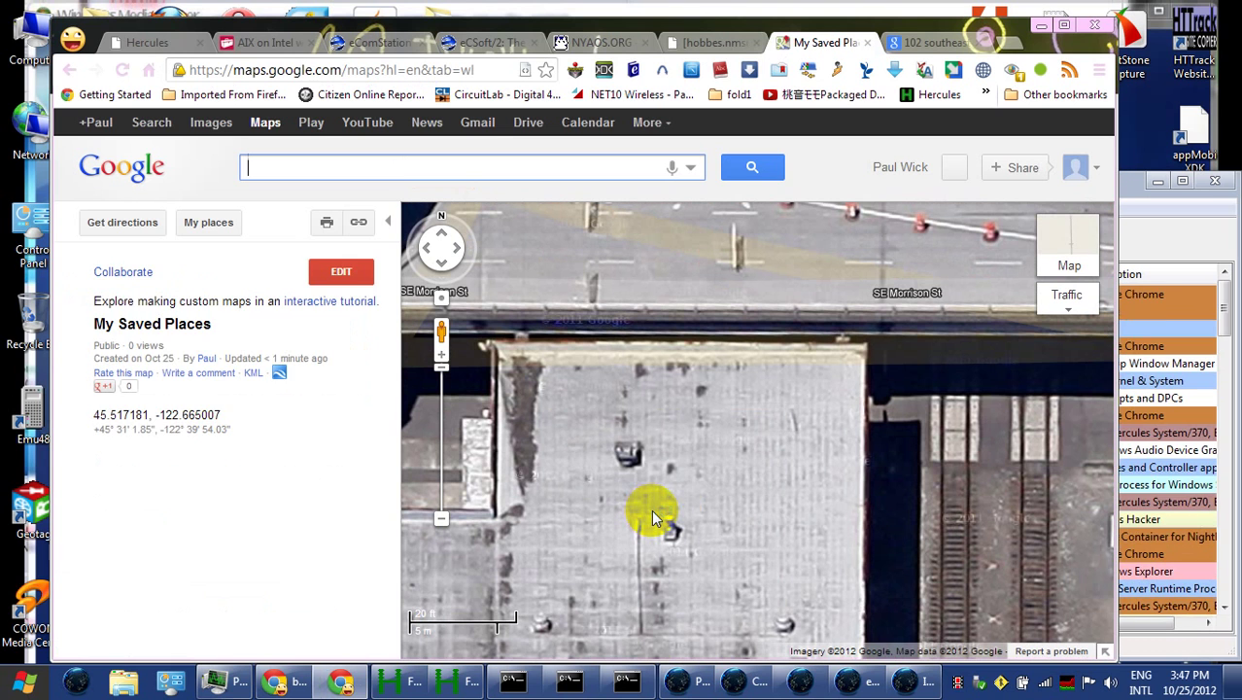
Set directions destination B to Unknown road on SE Morrison St beside the Morrison Bridge
{"action": "left_click", "coordinate": [442, 510]}
{"action": "left_click_drag", "start_coordinate": [747, 493], "coordinate": [512, 547]}
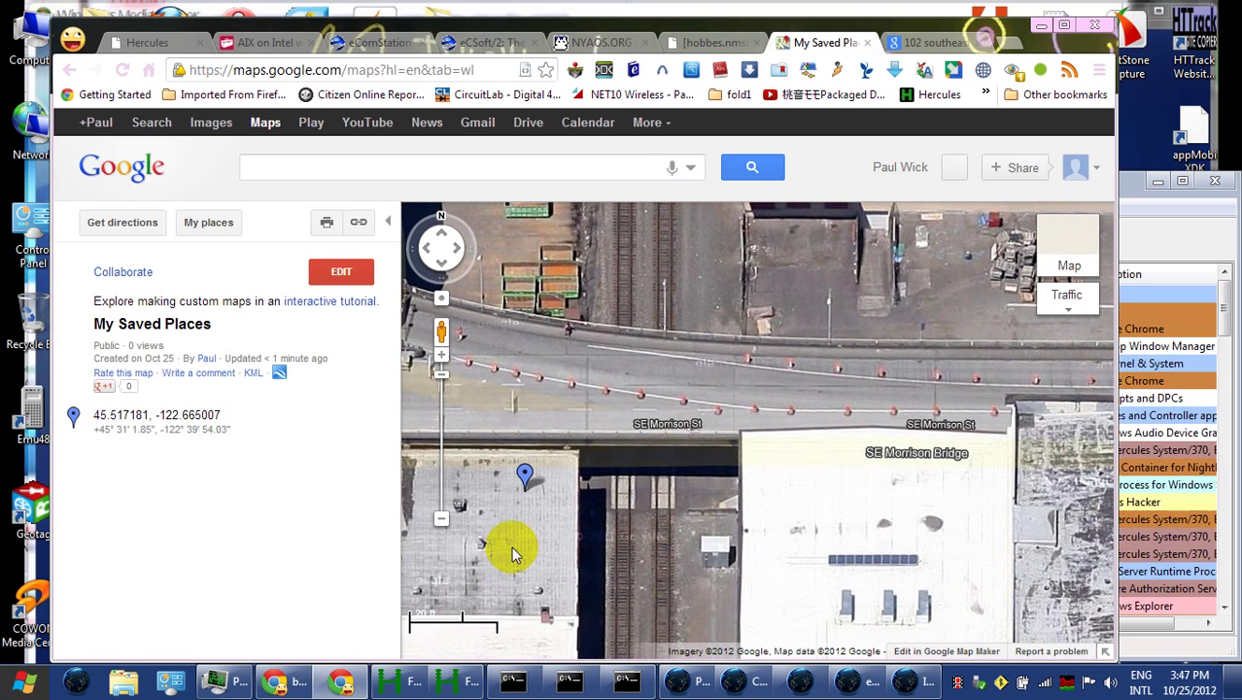
{"action": "right_click", "coordinate": [596, 470]}
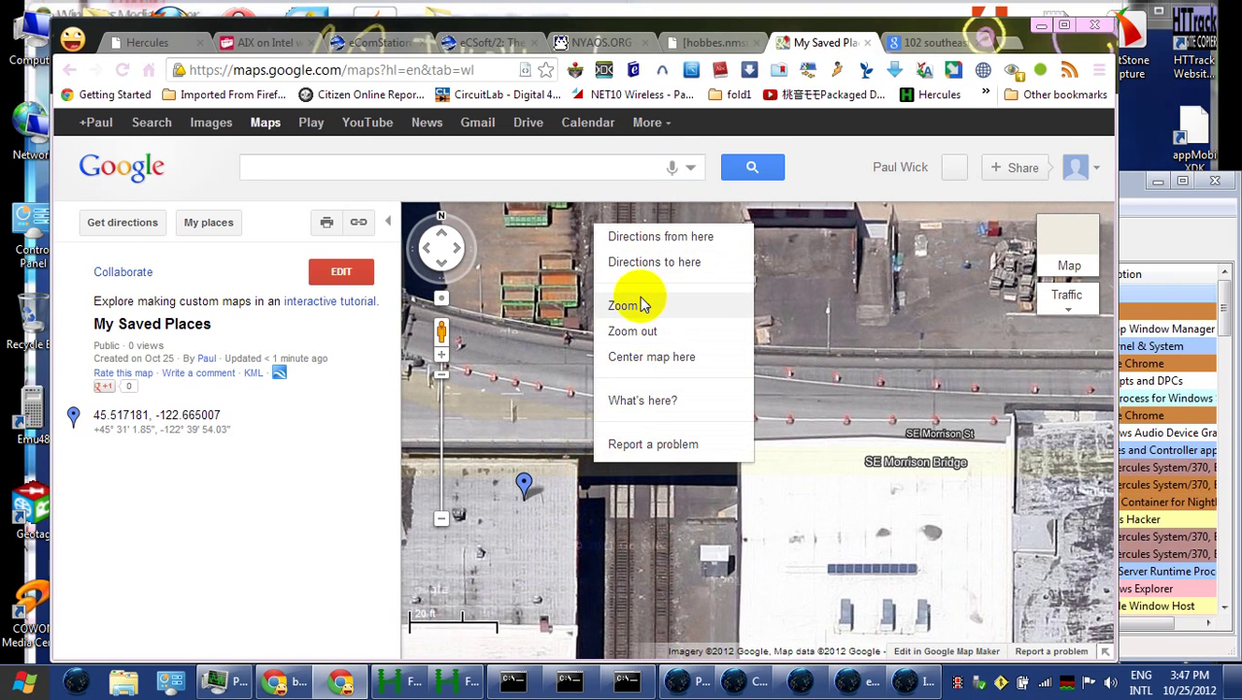
{"action": "left_click", "coordinate": [656, 263]}
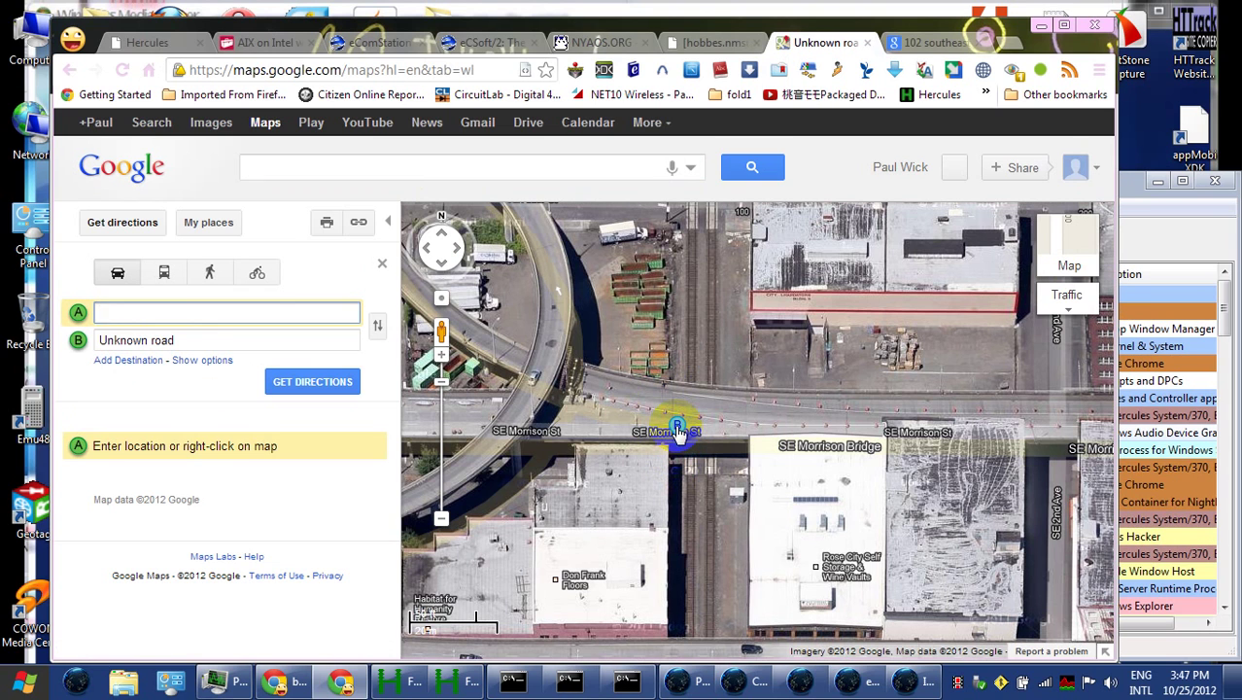
{"action": "left_click", "coordinate": [681, 436]}
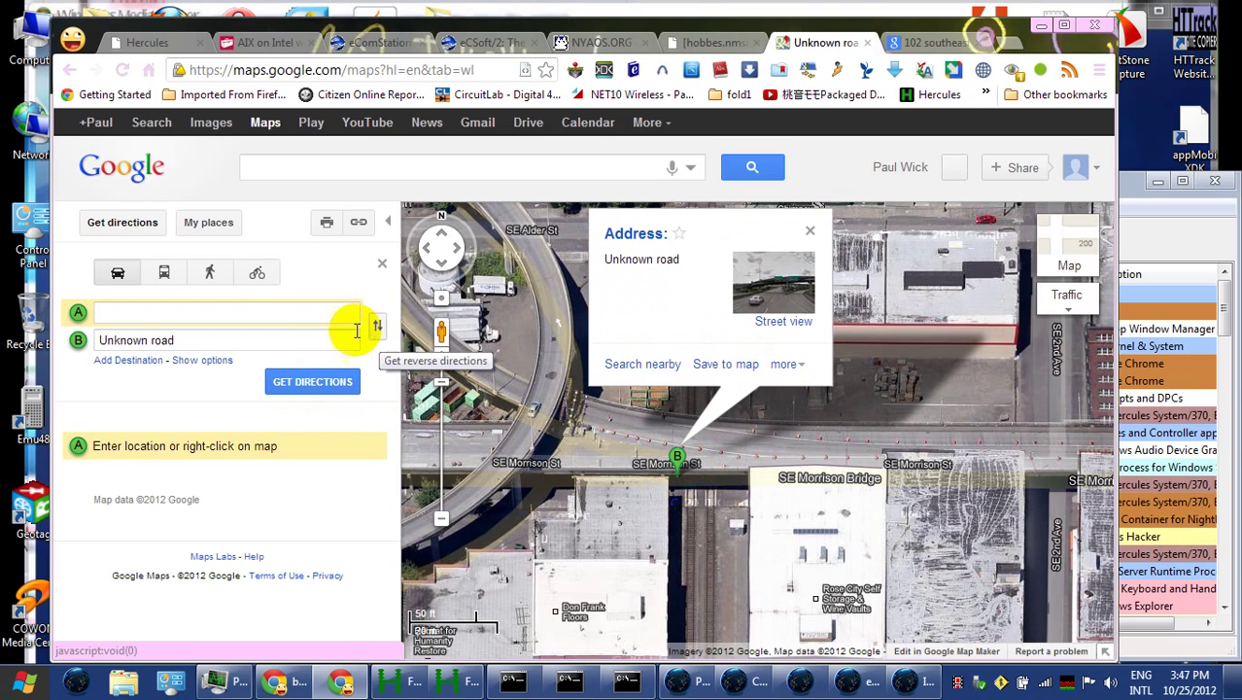
{"action": "left_click", "coordinate": [810, 230]}
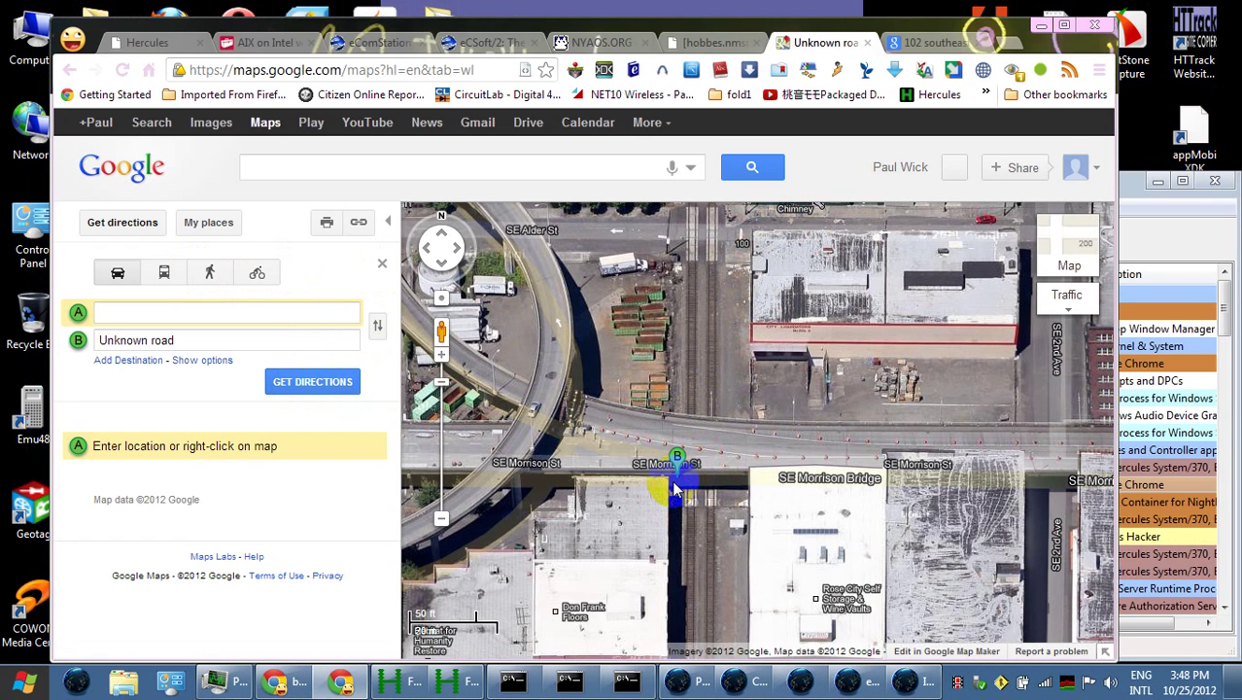
Go back to the coordinates search result and open the green placemark's details
{"action": "left_click", "coordinate": [68, 74]}
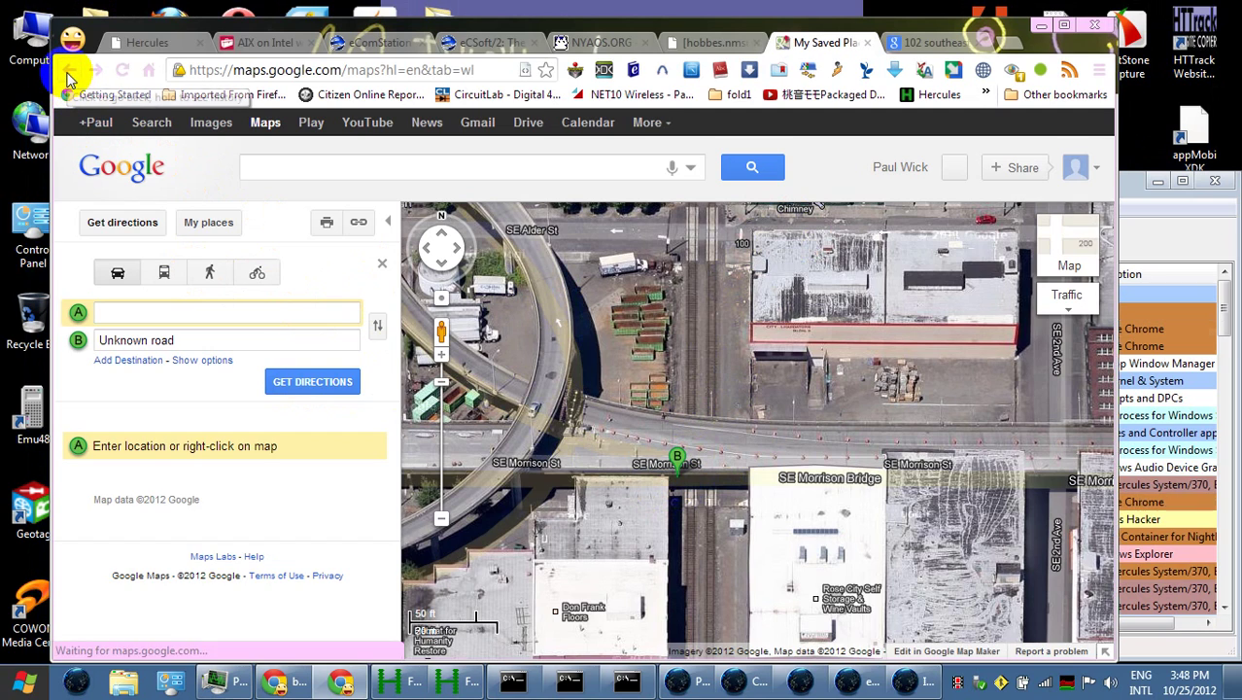
{"action": "left_click", "coordinate": [68, 74]}
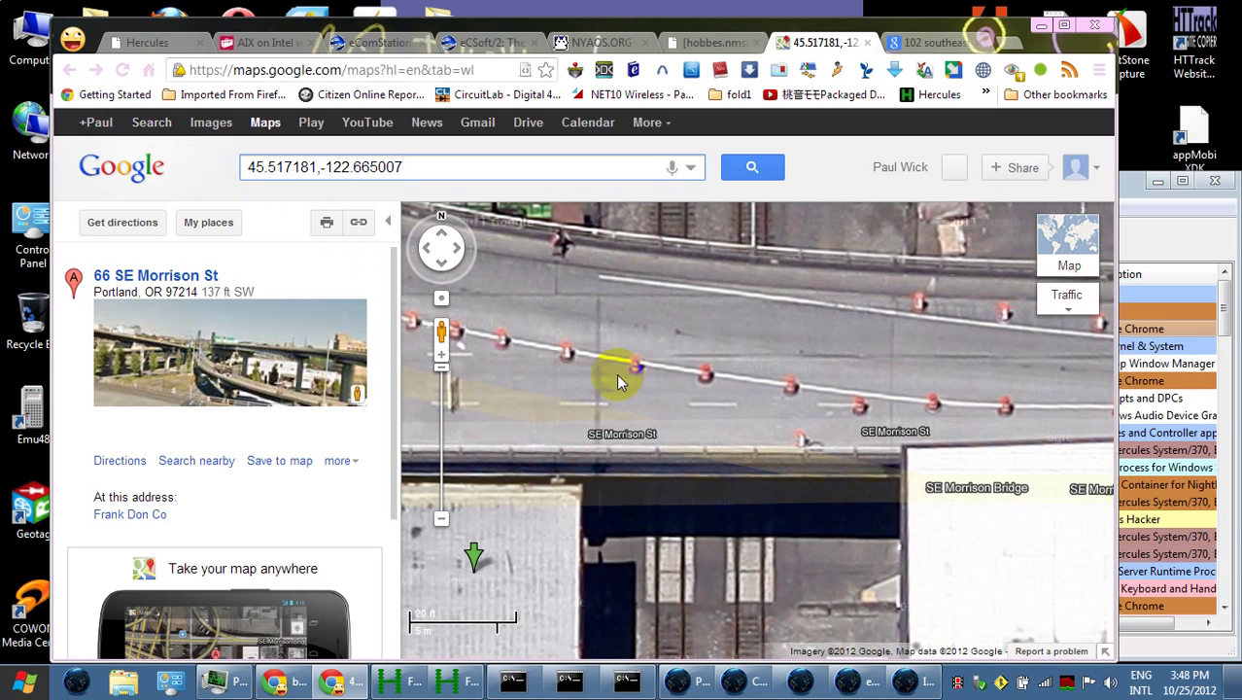
{"action": "mouse_move", "coordinate": [474, 561]}
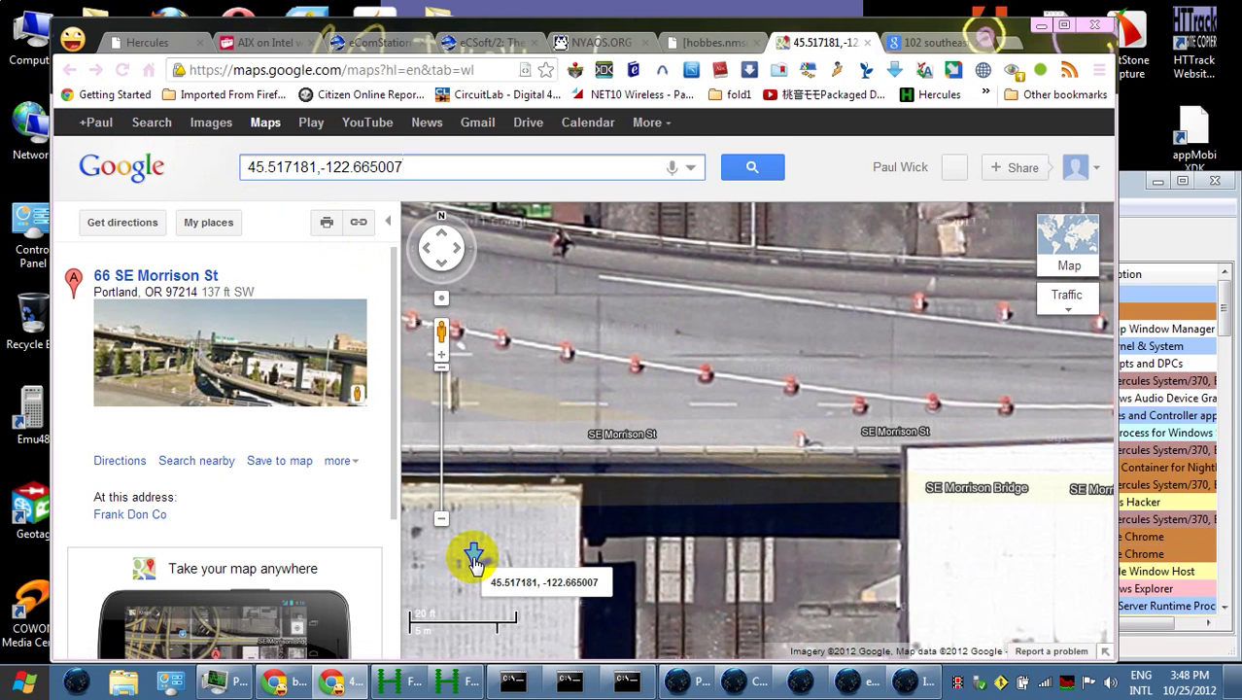
{"action": "left_click", "coordinate": [474, 559]}
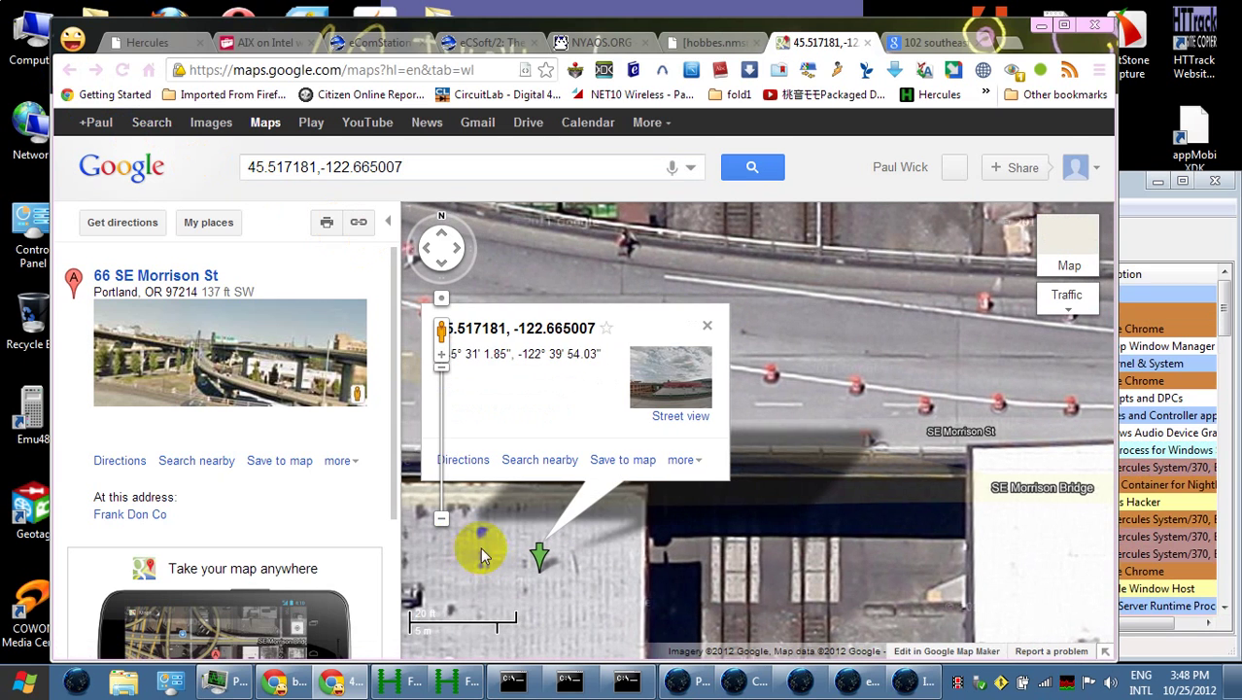
Copy the coordinates 45.517181, -122.665007 and return to the incident report form
{"action": "left_click_drag", "start_coordinate": [602, 337], "coordinate": [489, 327]}
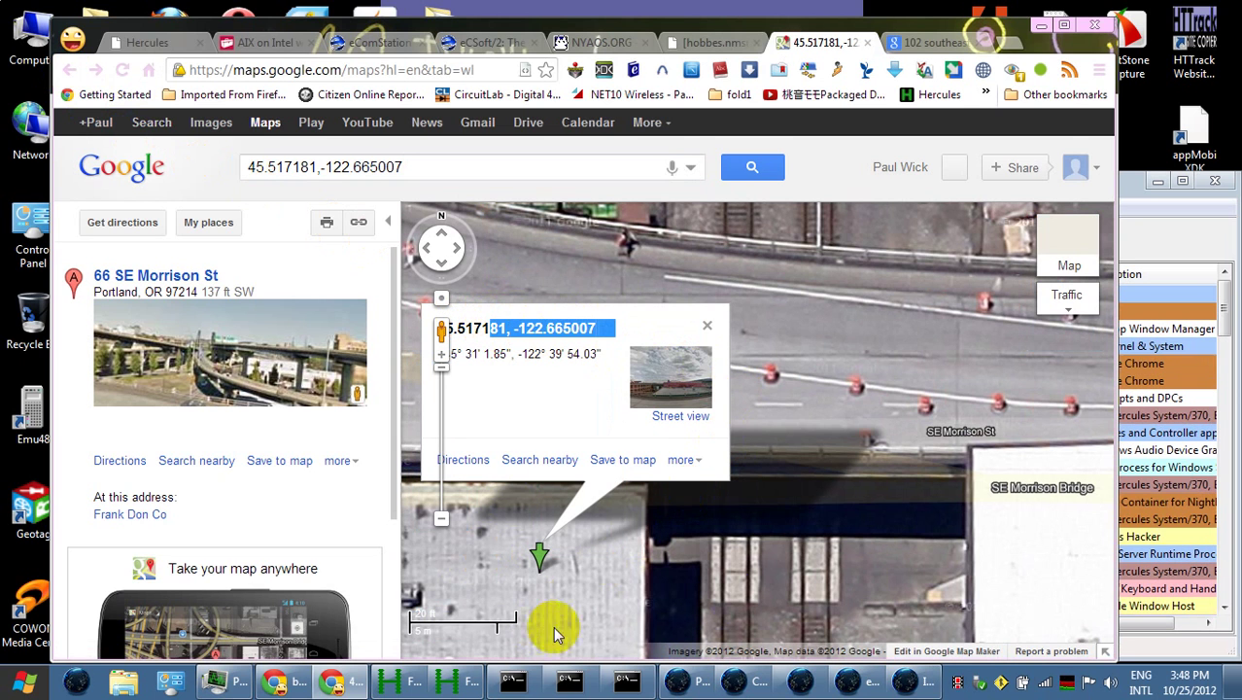
{"action": "left_click_drag", "start_coordinate": [828, 375], "coordinate": [923, 374]}
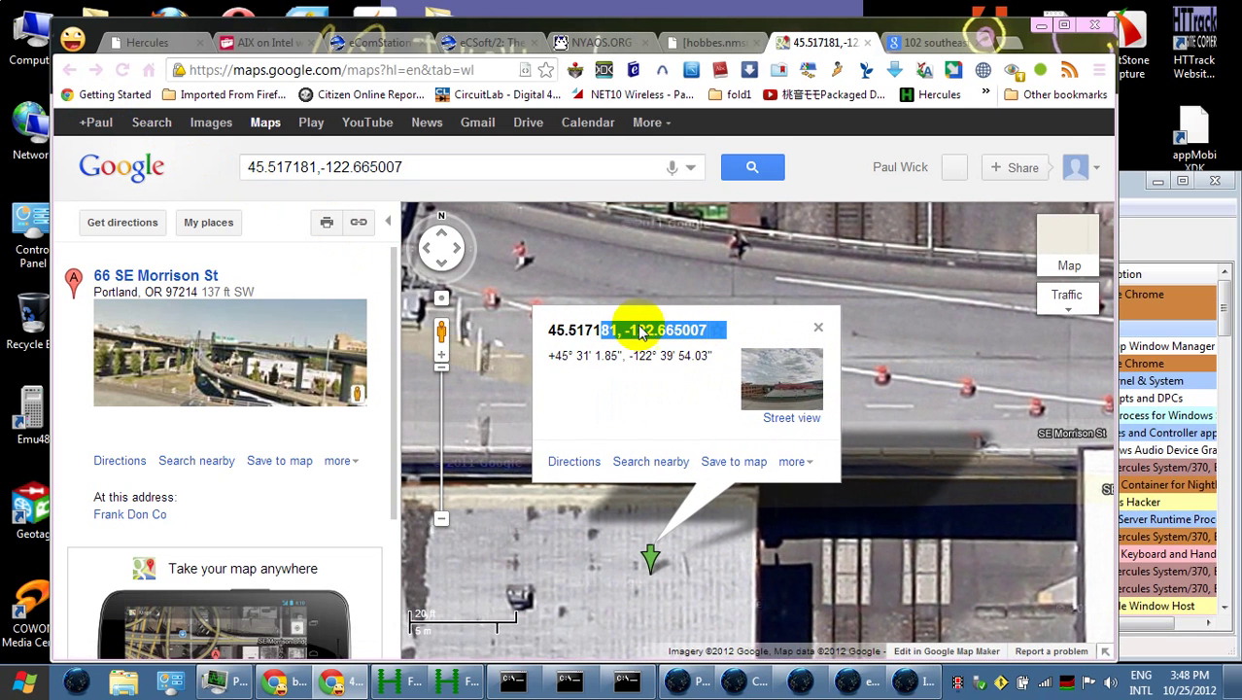
{"action": "left_click", "coordinate": [551, 335], "text": "shift"}
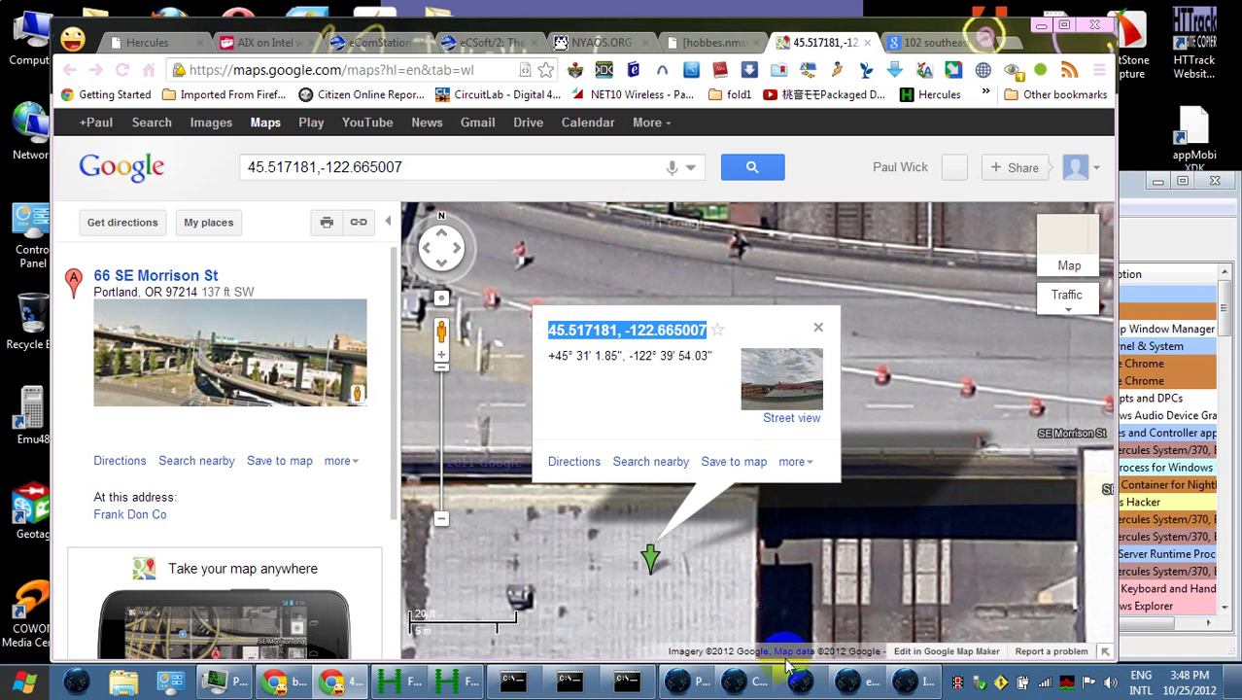
{"action": "left_click", "coordinate": [904, 680]}
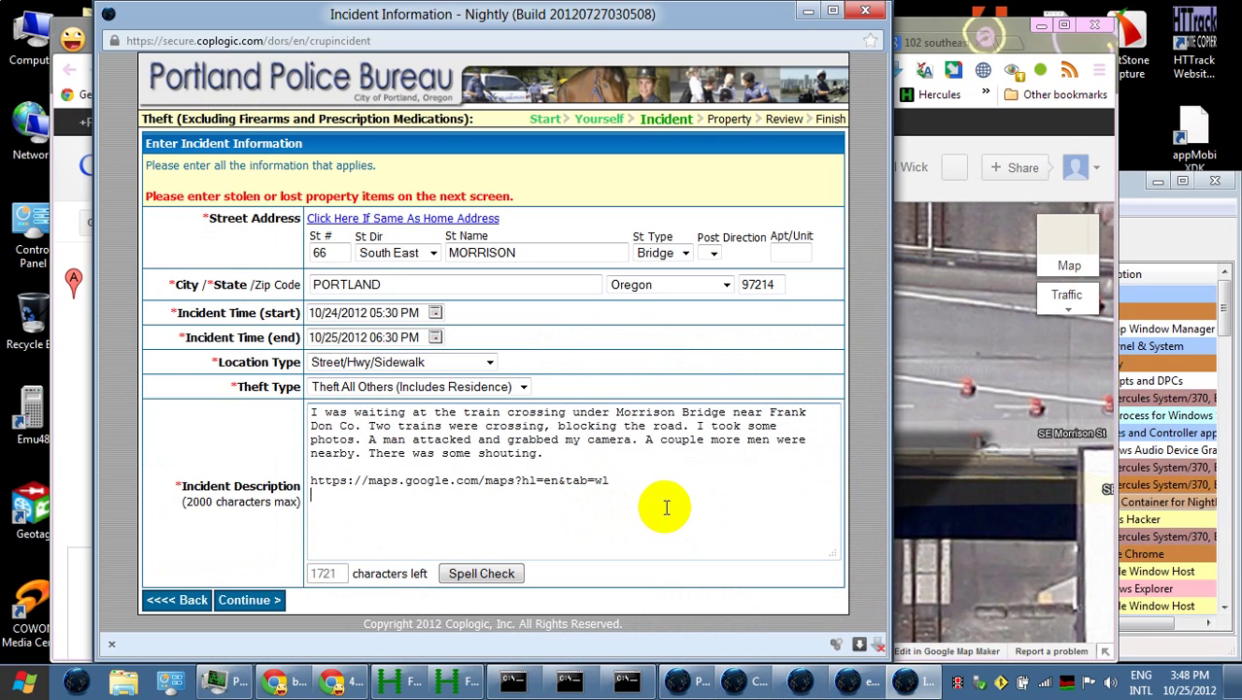
Add the description line 'not far from 45.517181, -122.665007' after the maps link
{"action": "type", "text": "ot far from"}
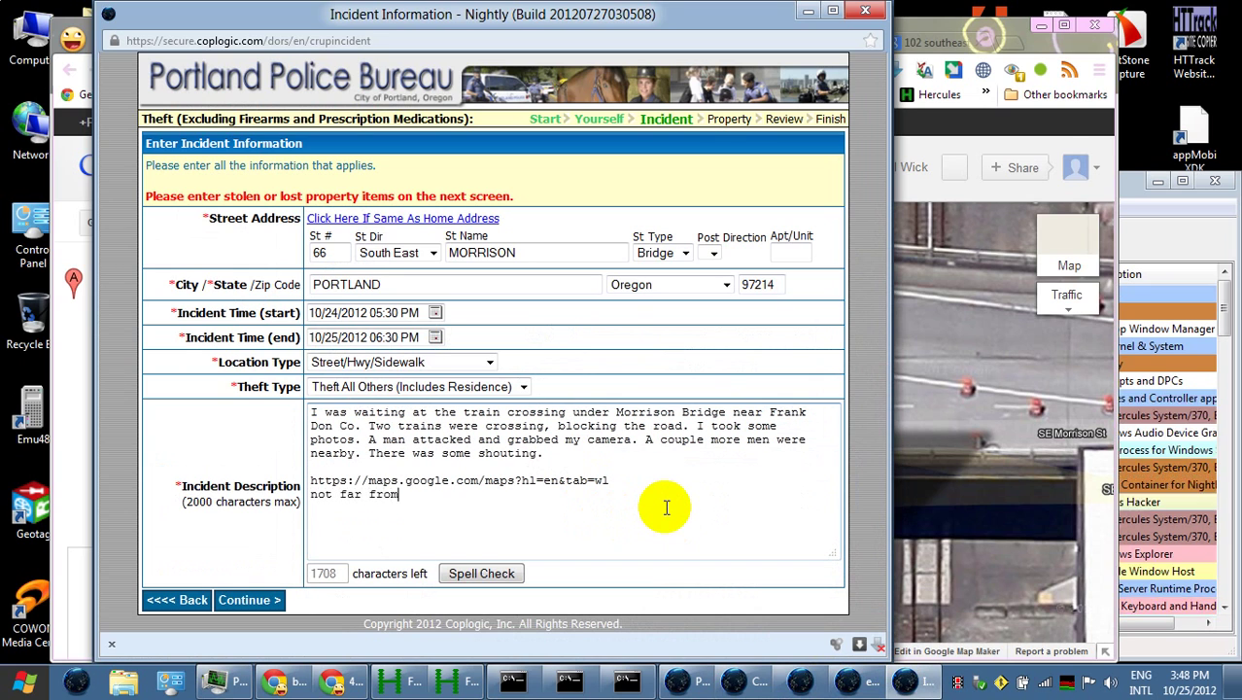
{"action": "key", "text": "ctrl+v"}
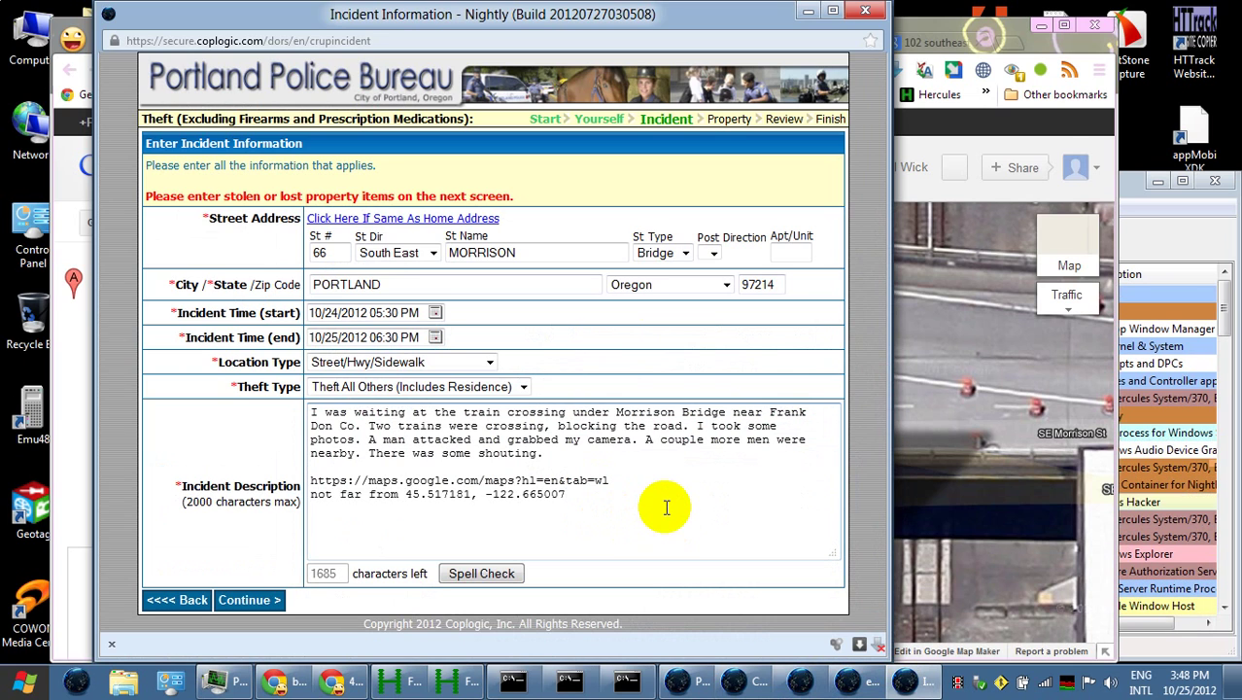
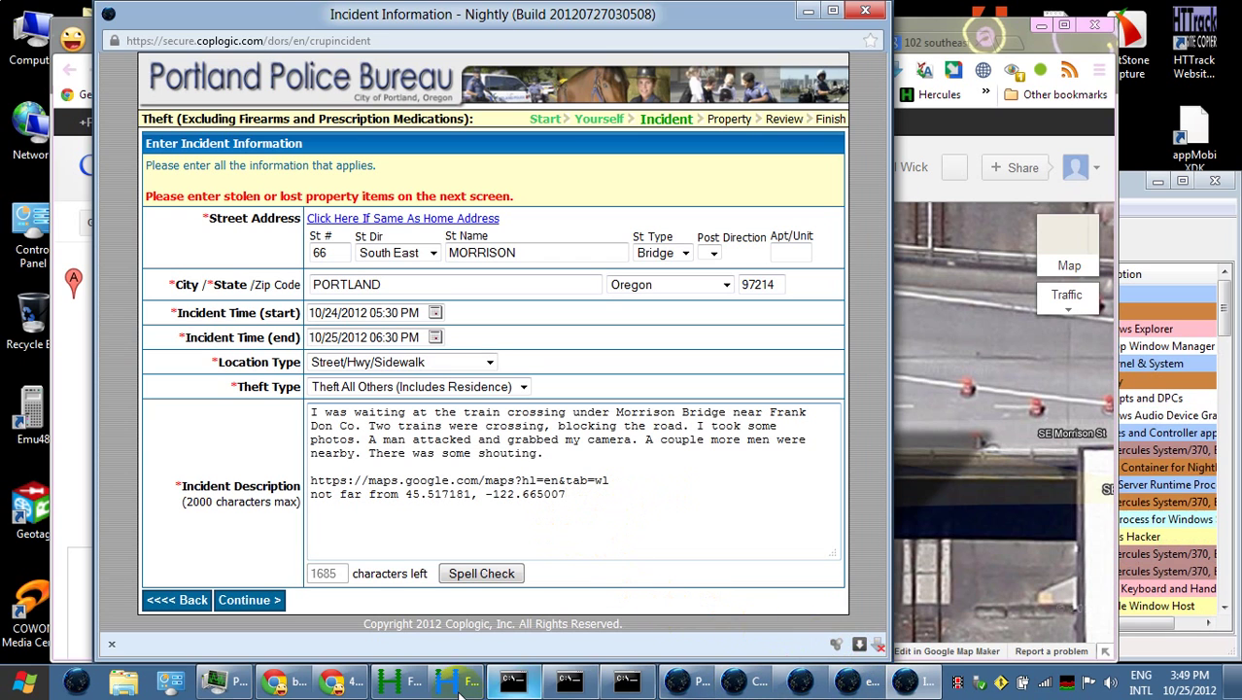
View the pinned incident location in Google Maps Street View, then return to the report form
{"action": "left_click", "coordinate": [333, 680]}
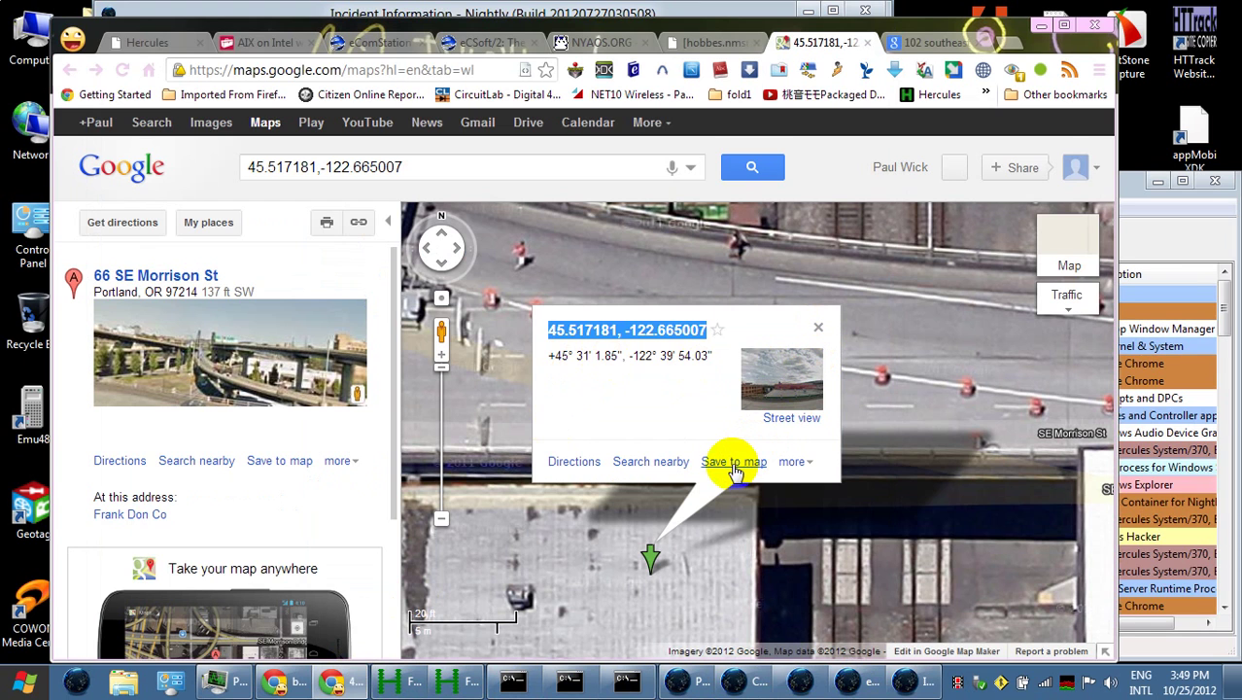
{"action": "left_click", "coordinate": [806, 464]}
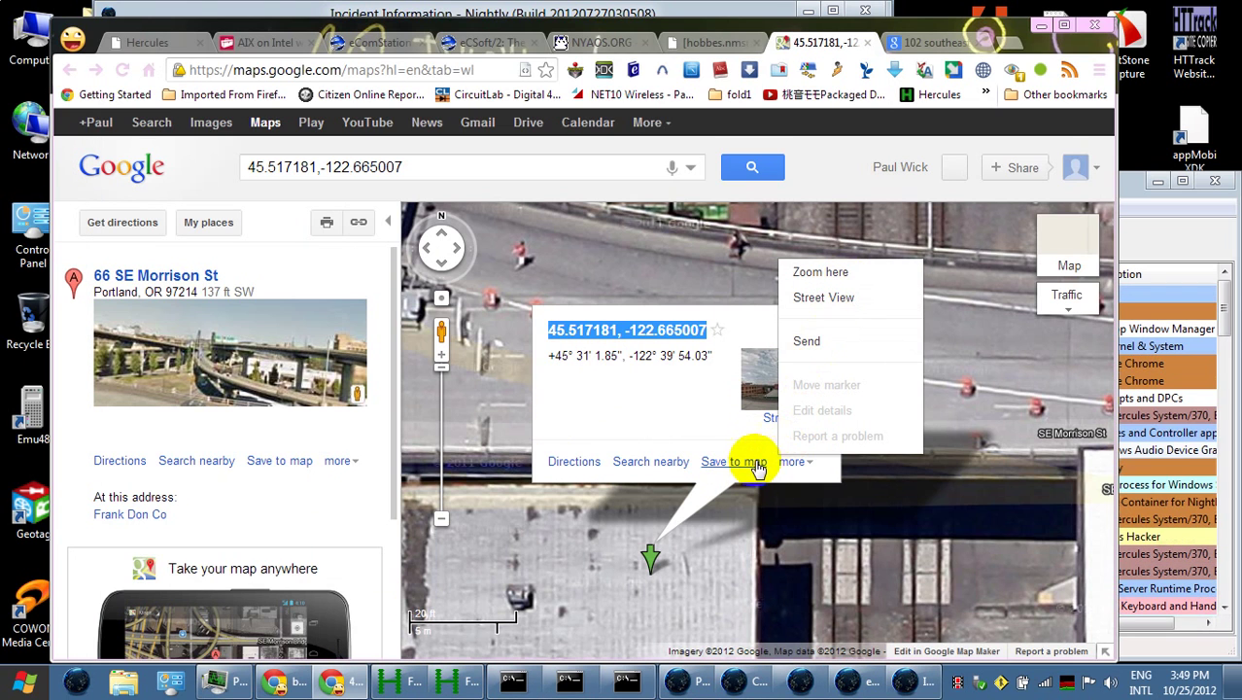
{"action": "left_click", "coordinate": [824, 297]}
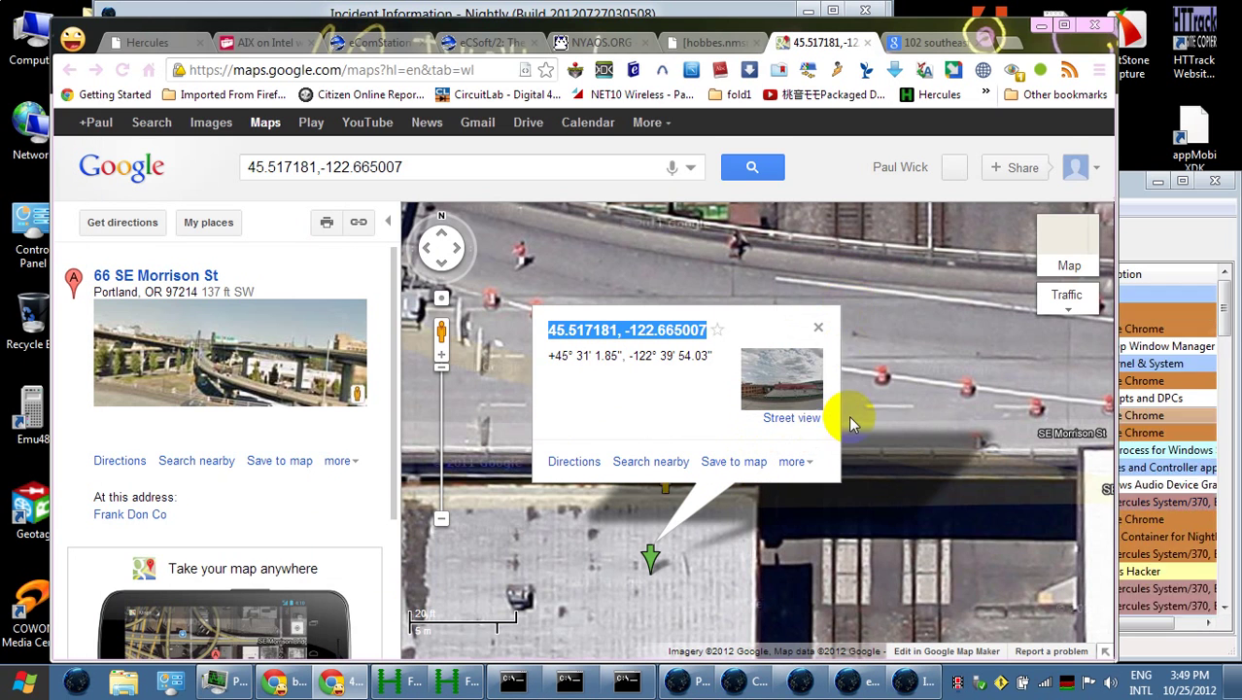
{"action": "left_click", "coordinate": [816, 420]}
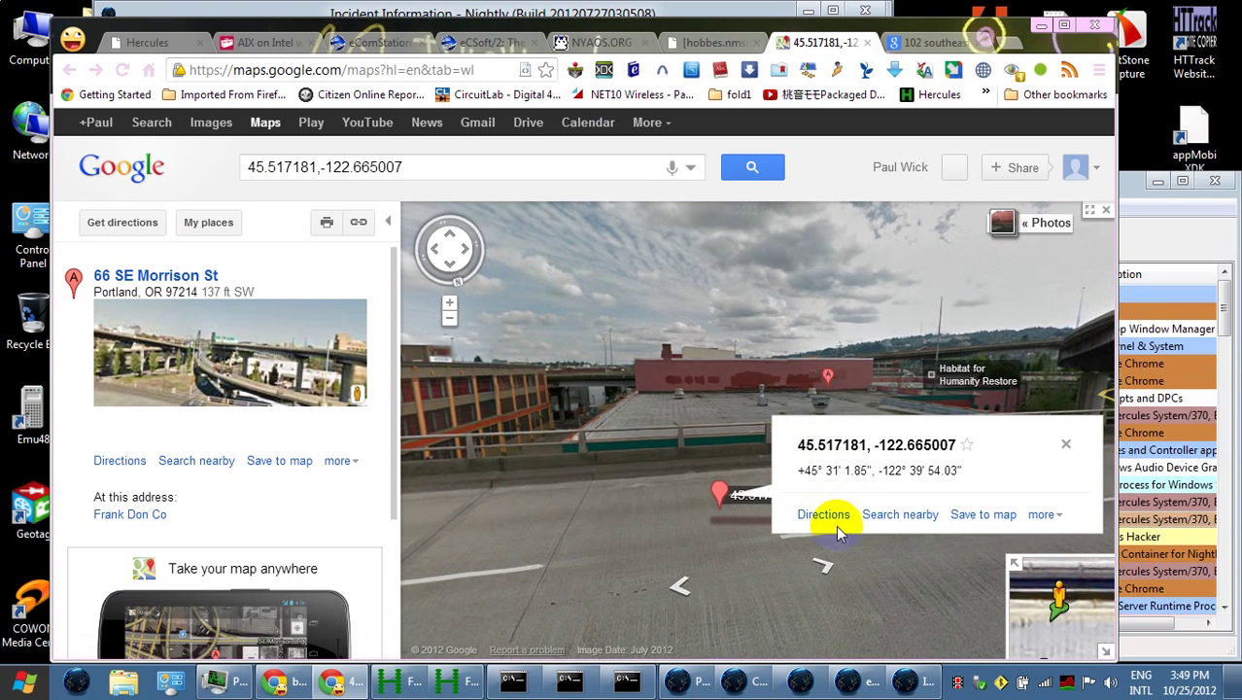
{"action": "left_click", "coordinate": [701, 500]}
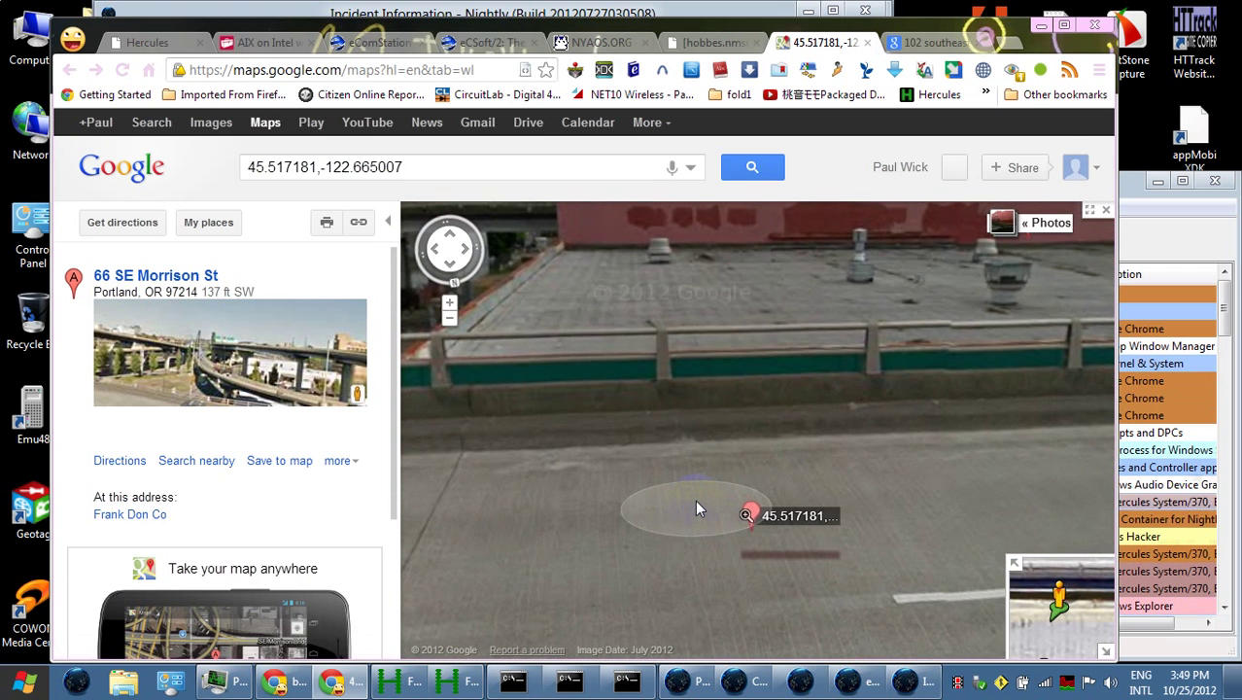
{"action": "left_click", "coordinate": [1104, 209]}
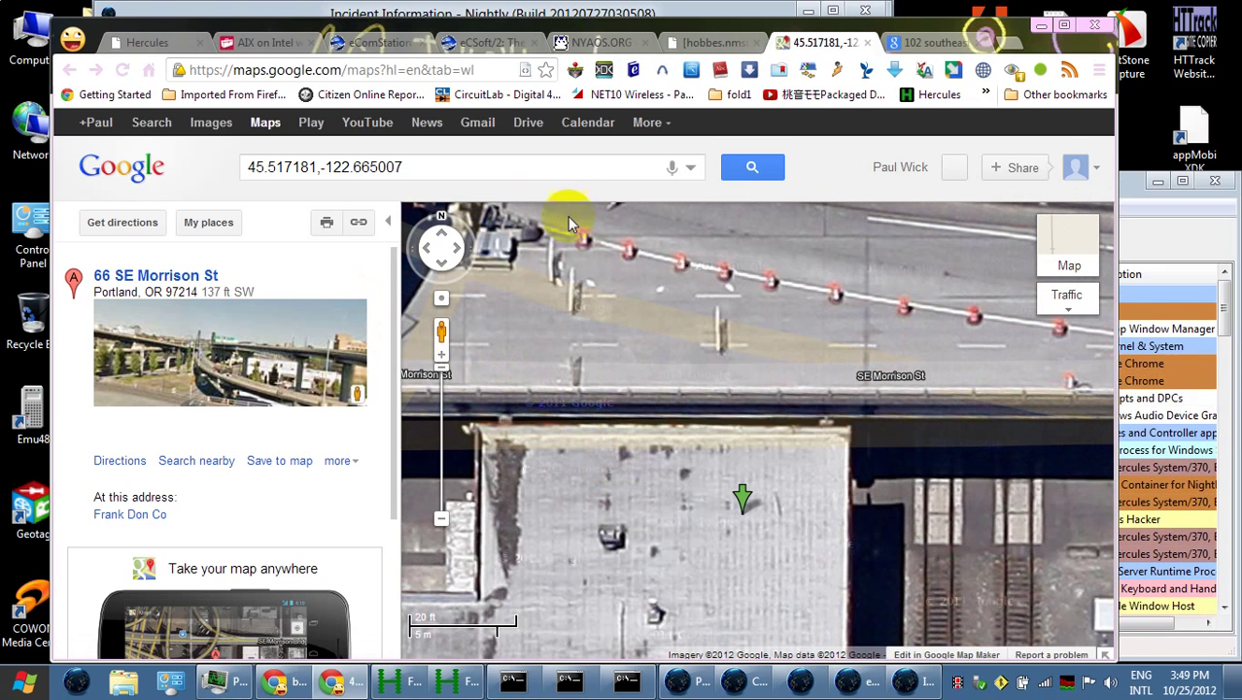
{"action": "left_click", "coordinate": [866, 43]}
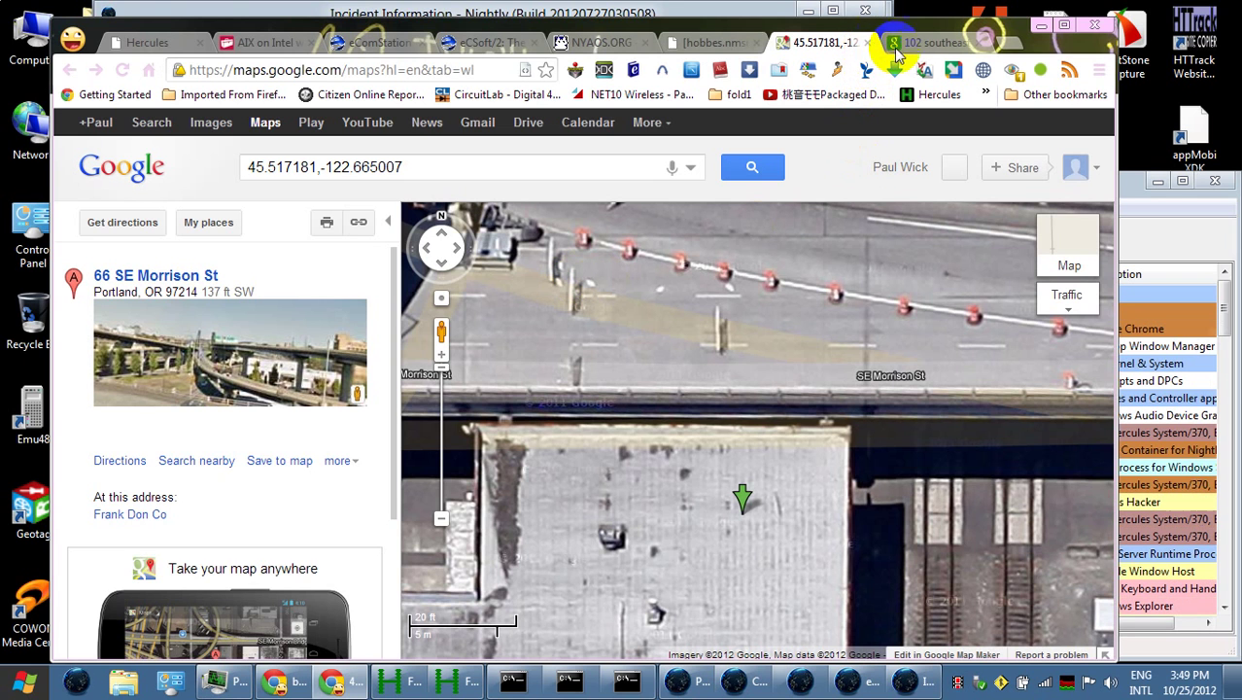
{"action": "left_click", "coordinate": [1041, 24]}
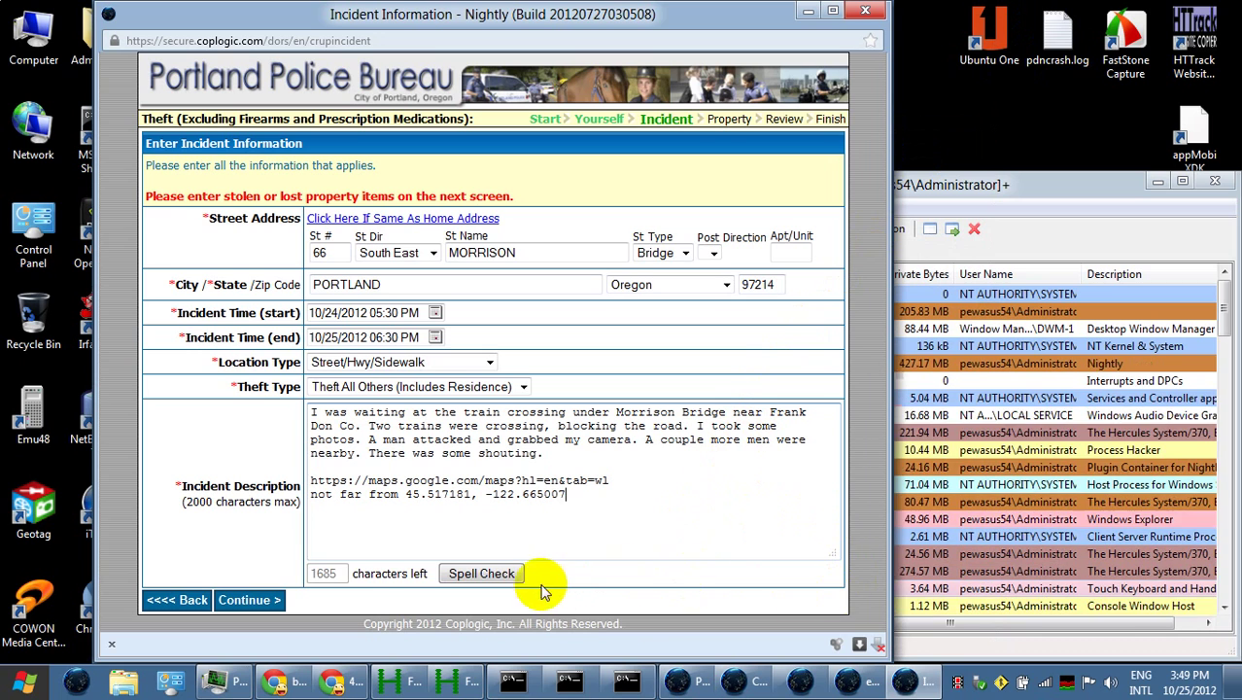
Fix the future-time error by setting the incident end date to 10/24/2012, then continue
{"action": "left_click", "coordinate": [253, 601]}
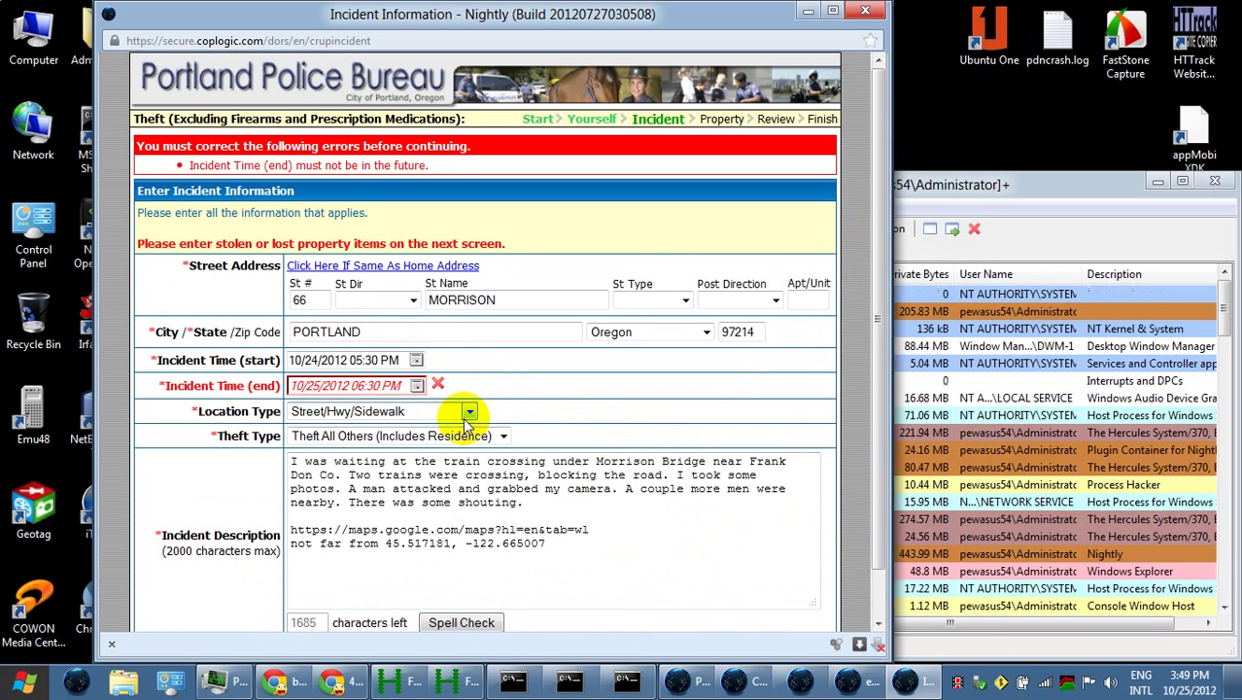
{"action": "scroll", "coordinate": [496, 384], "scroll_direction": "down", "scroll_amount": 1}
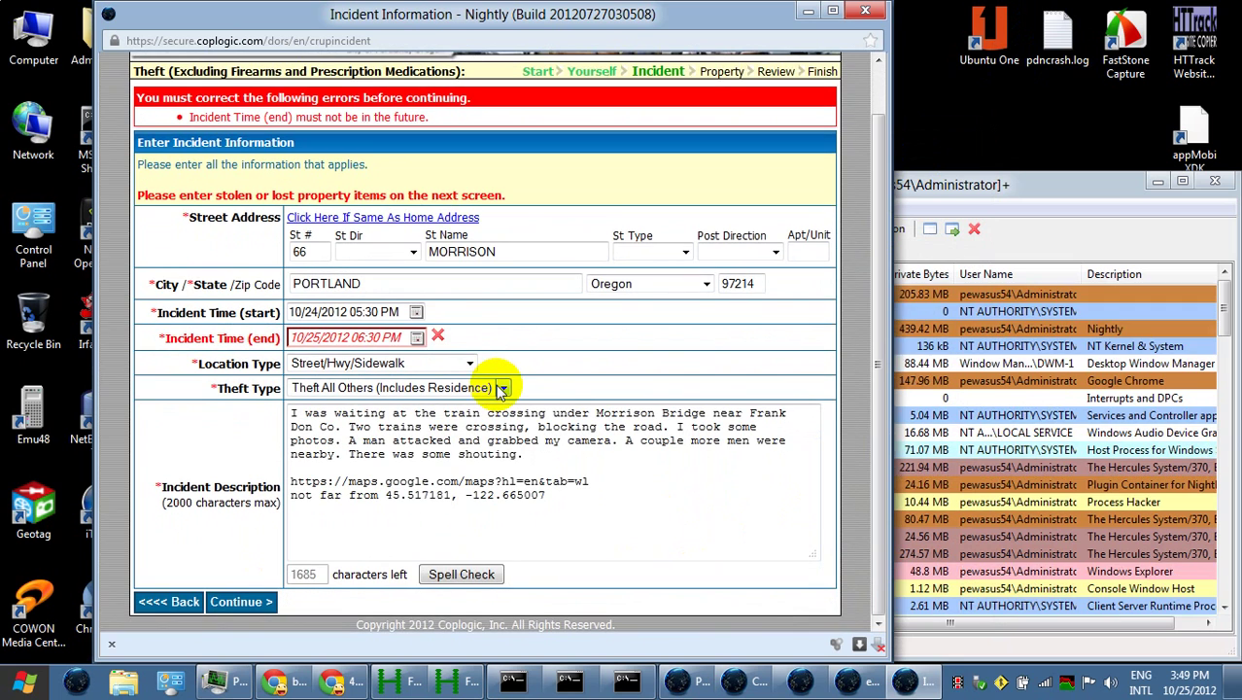
{"action": "left_click", "coordinate": [415, 337]}
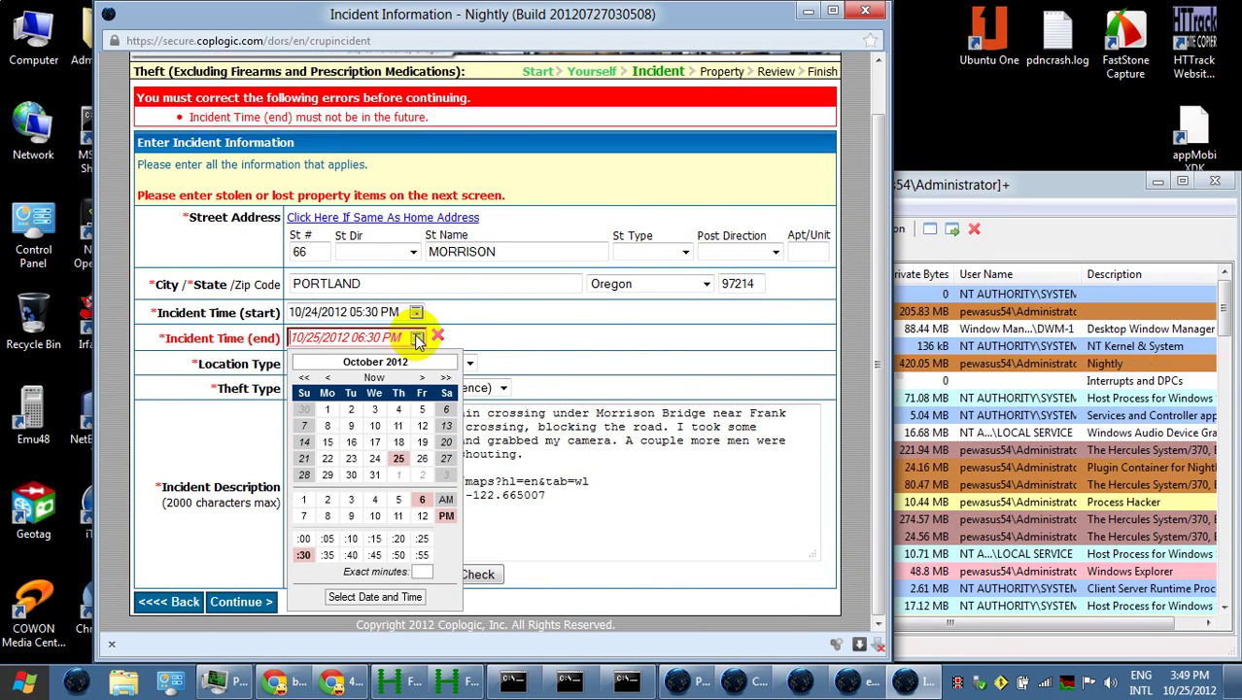
{"action": "left_click", "coordinate": [375, 457]}
{"action": "left_click", "coordinate": [525, 583]}
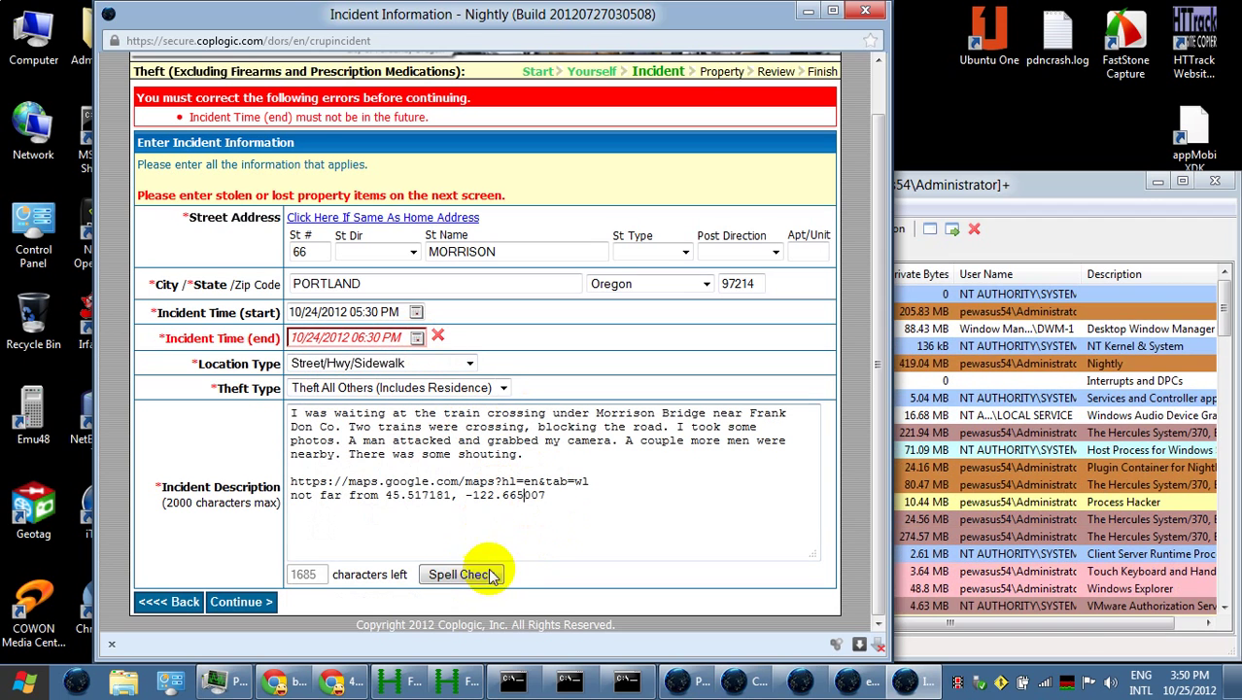
{"action": "left_click", "coordinate": [259, 602]}
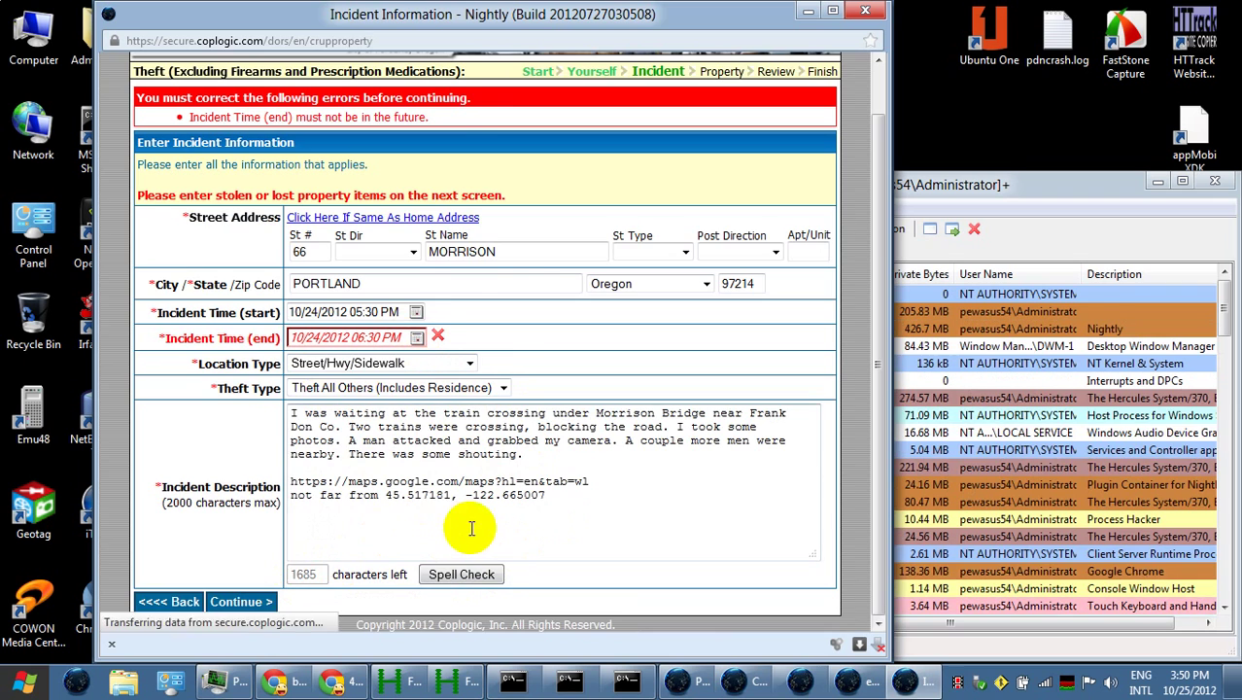
Enter the camera's brand SONY, model DSC-W530, colour Silver, Aluminum, quantity 1 and value 130.00
{"action": "left_click", "coordinate": [377, 216]}
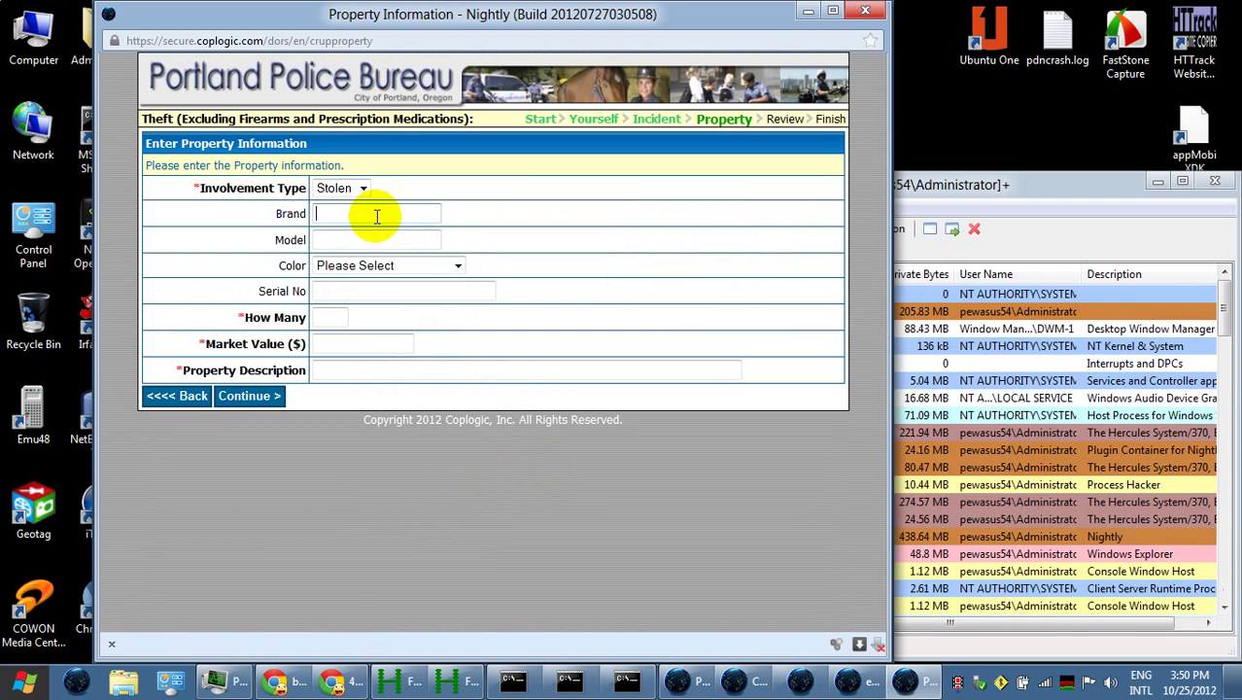
{"action": "type", "text": "SONY"}
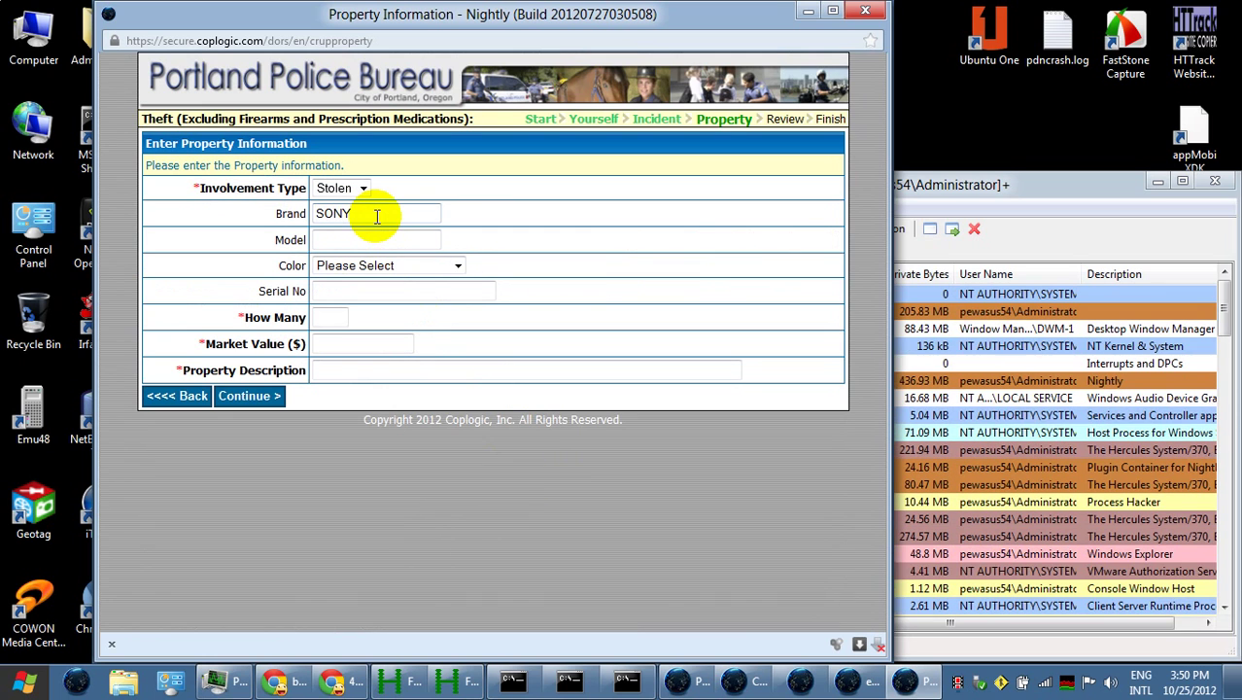
{"action": "left_click", "coordinate": [373, 243]}
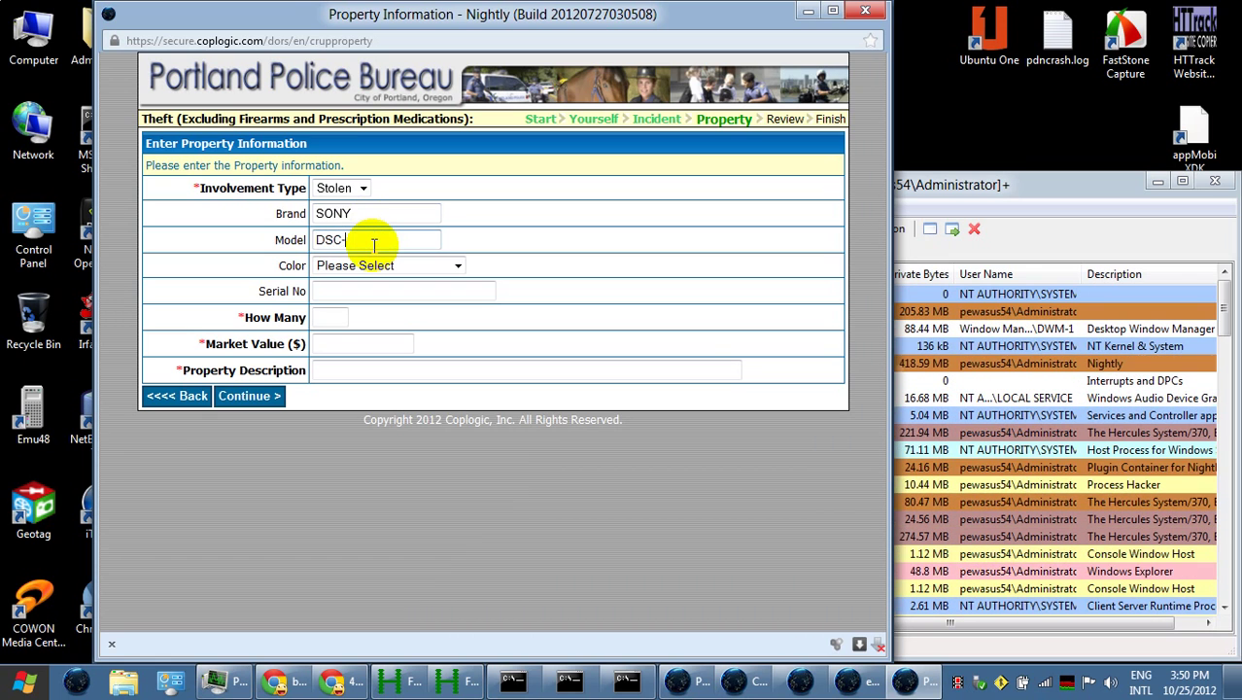
{"action": "type", "text": "530"}
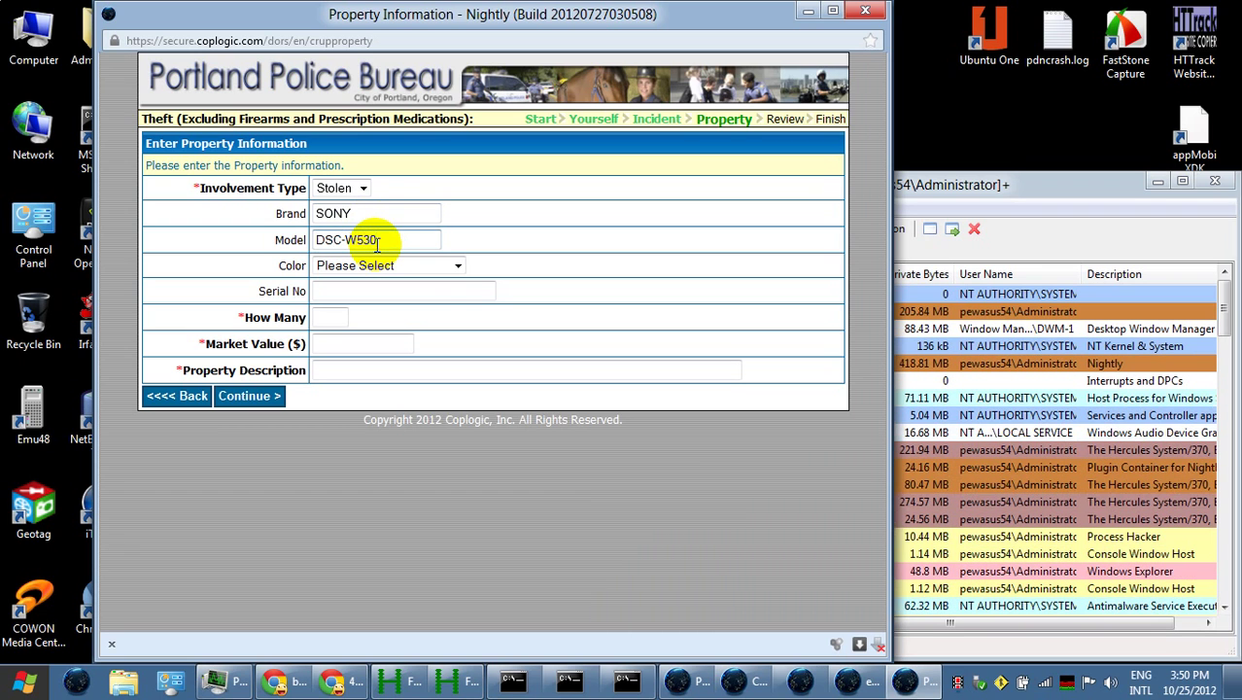
{"action": "left_click", "coordinate": [457, 268]}
{"action": "left_click_drag", "start_coordinate": [461, 354], "coordinate": [452, 453]}
{"action": "left_click", "coordinate": [394, 484]}
{"action": "left_click", "coordinate": [330, 318]}
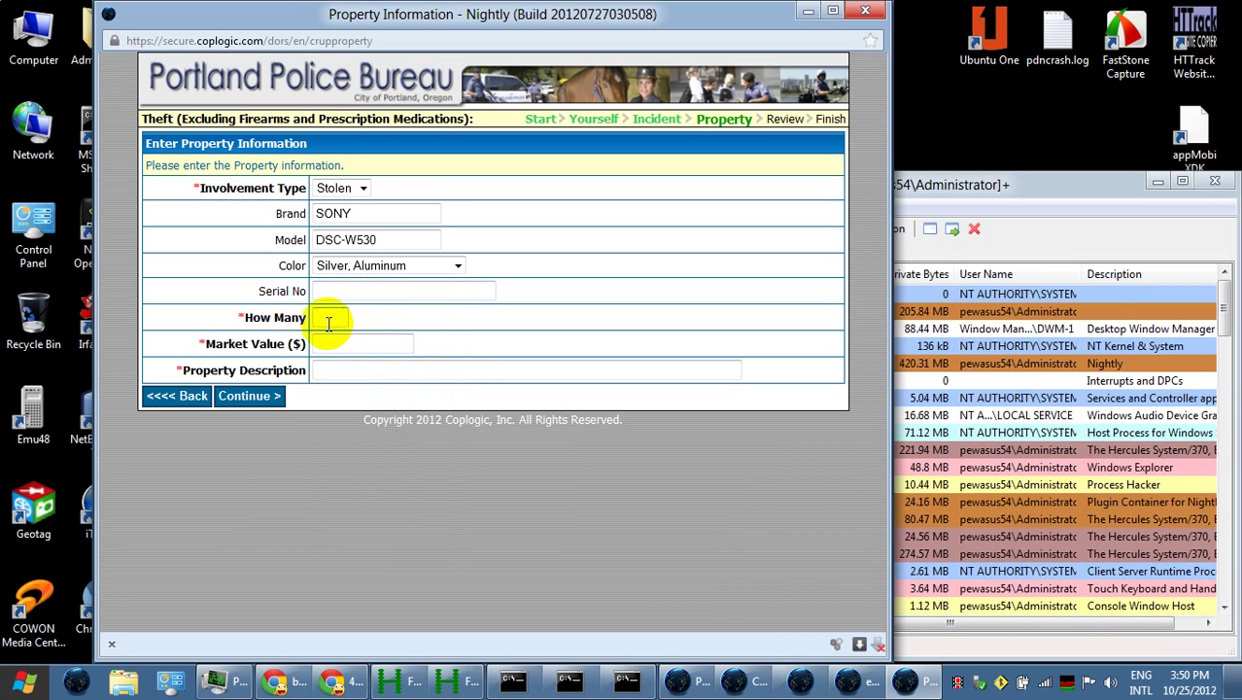
{"action": "type", "text": "1"}
{"action": "key", "text": "Tab"}
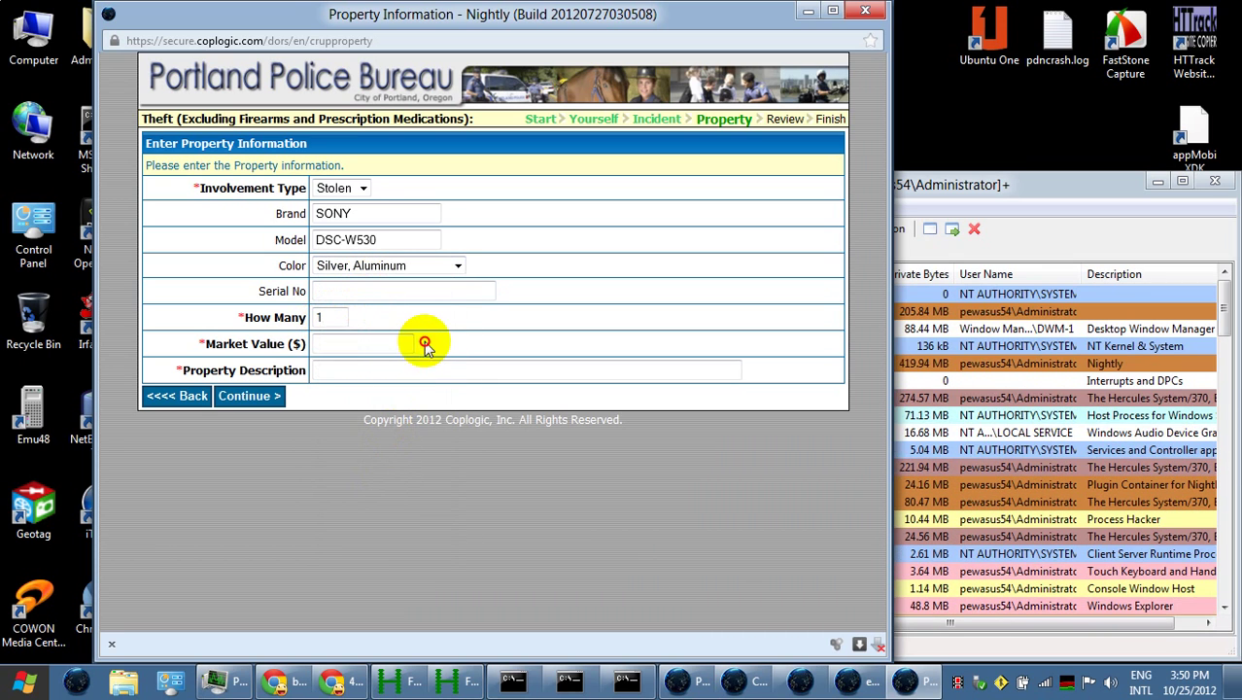
{"action": "left_click", "coordinate": [379, 340]}
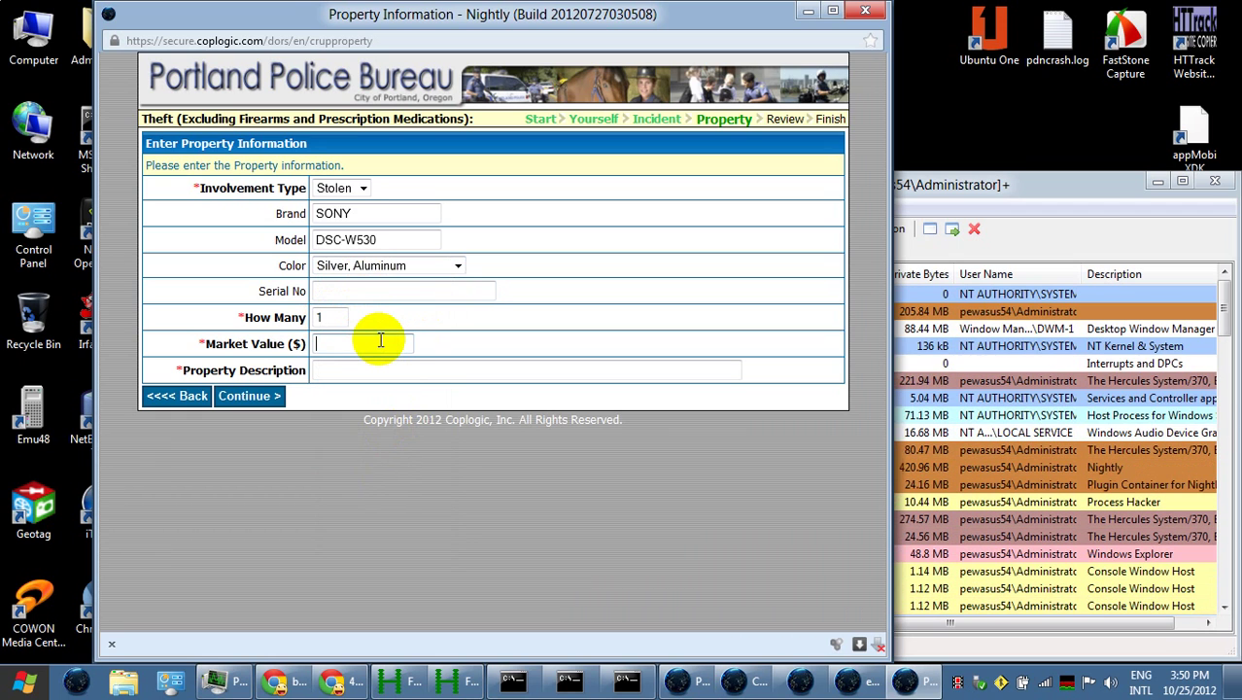
{"action": "type", "text": "130"}
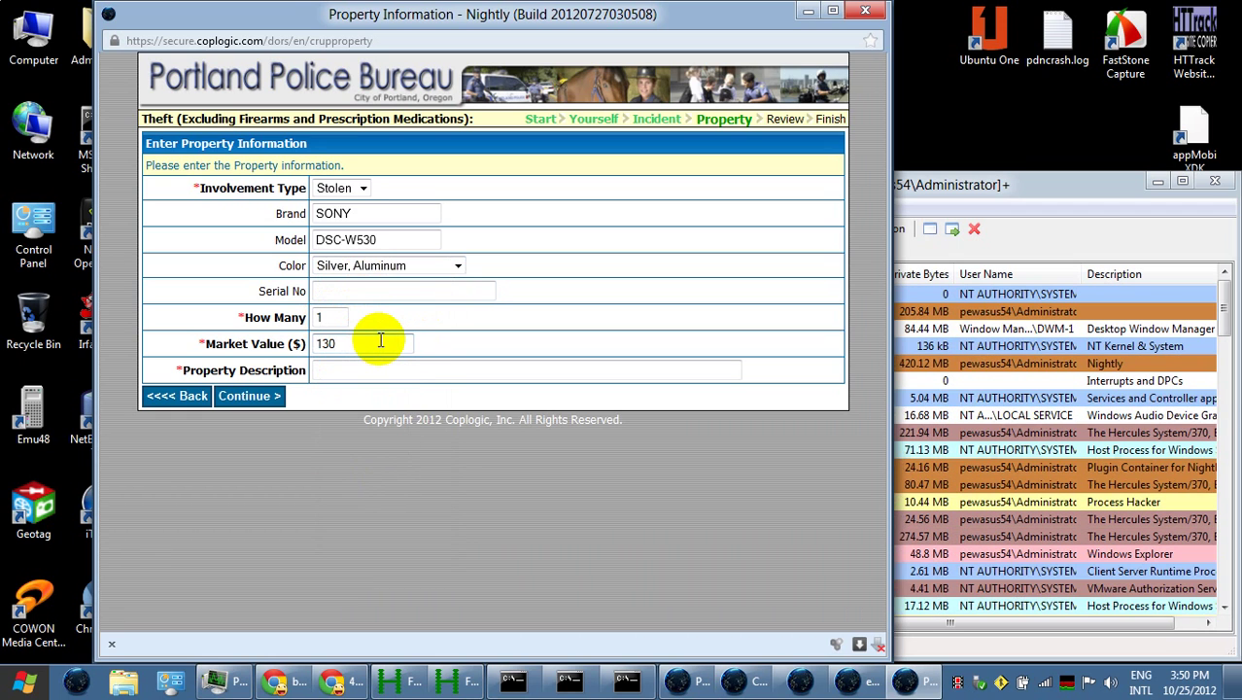
{"action": "type", "text": ".00"}
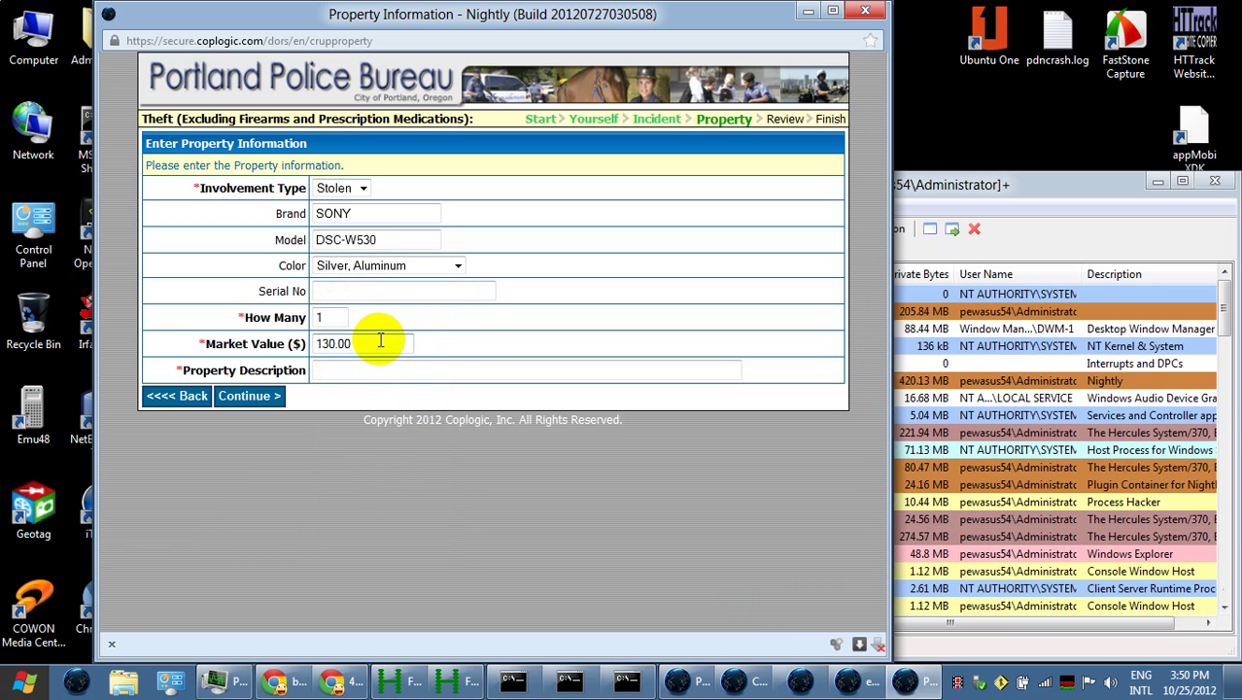
Describe the camera as 'Sony cybershot camera.' and save it to the property list
{"action": "left_click", "coordinate": [384, 369]}
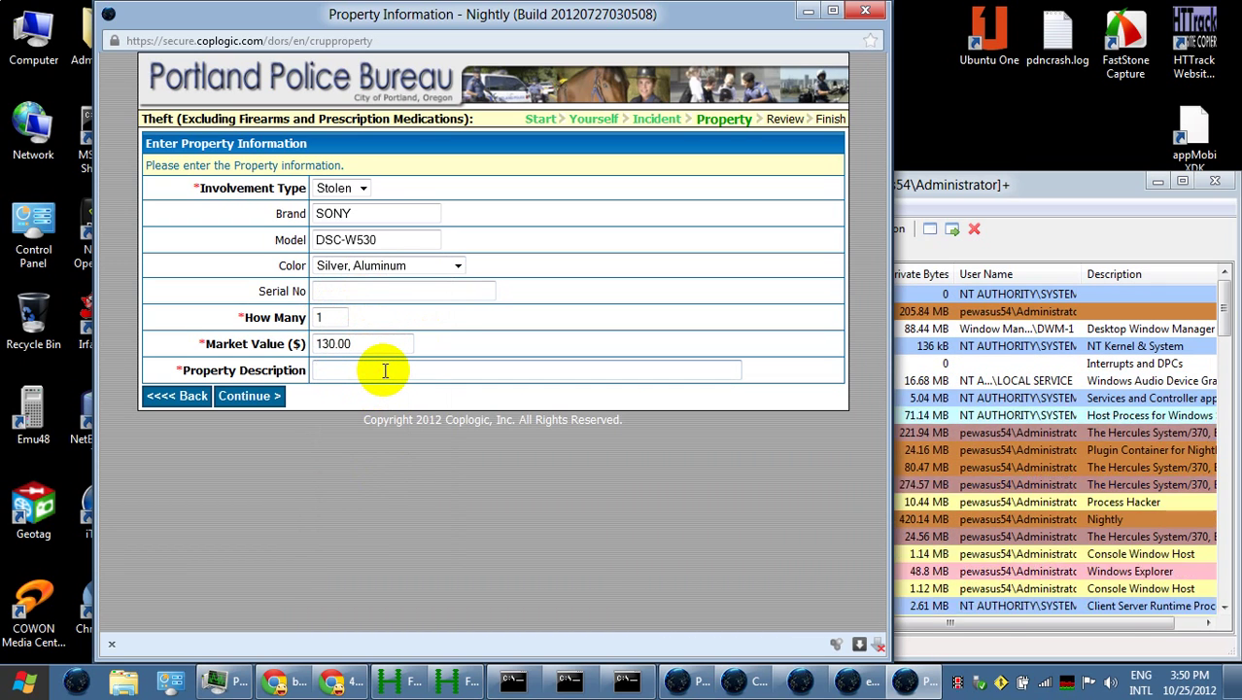
{"action": "type", "text": "Sony "}
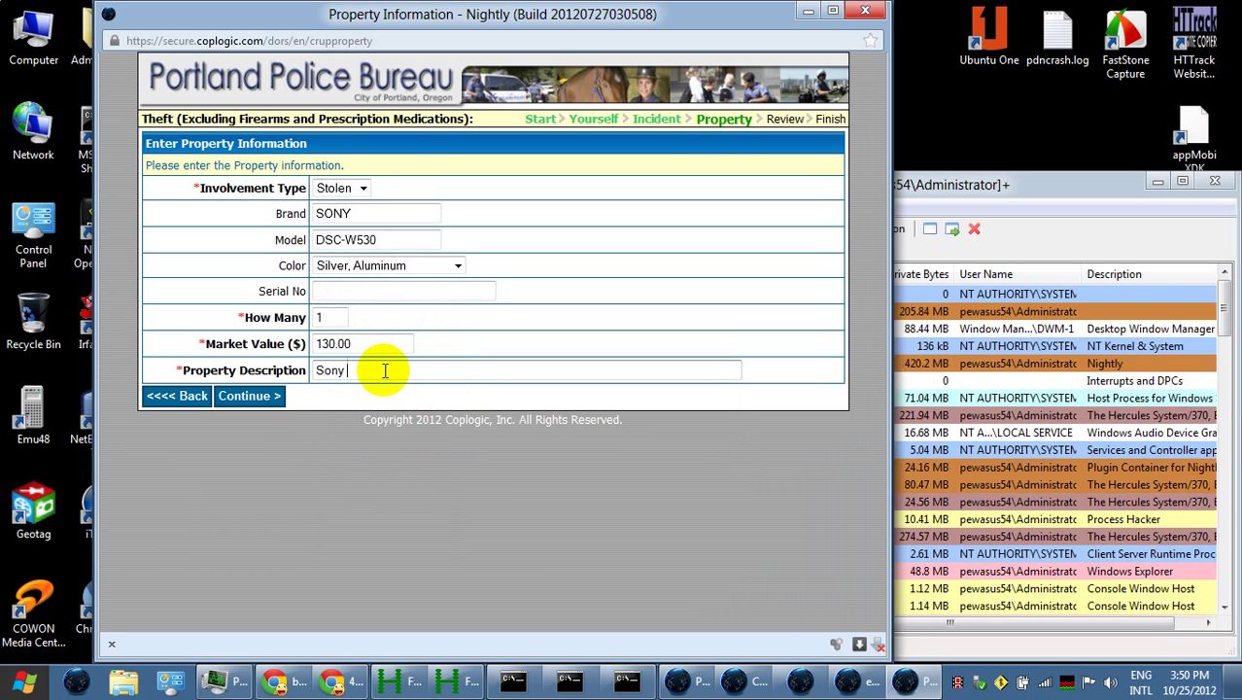
{"action": "type", "text": "cybershot camera"}
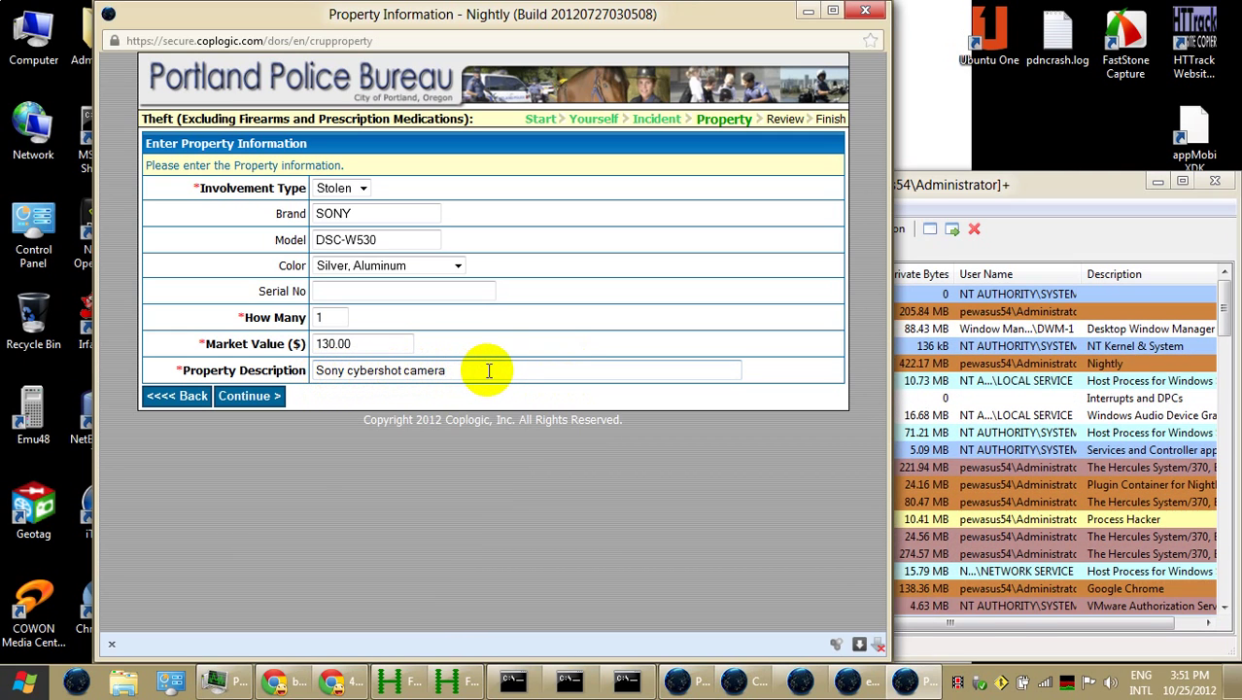
{"action": "type", "text": "with"}
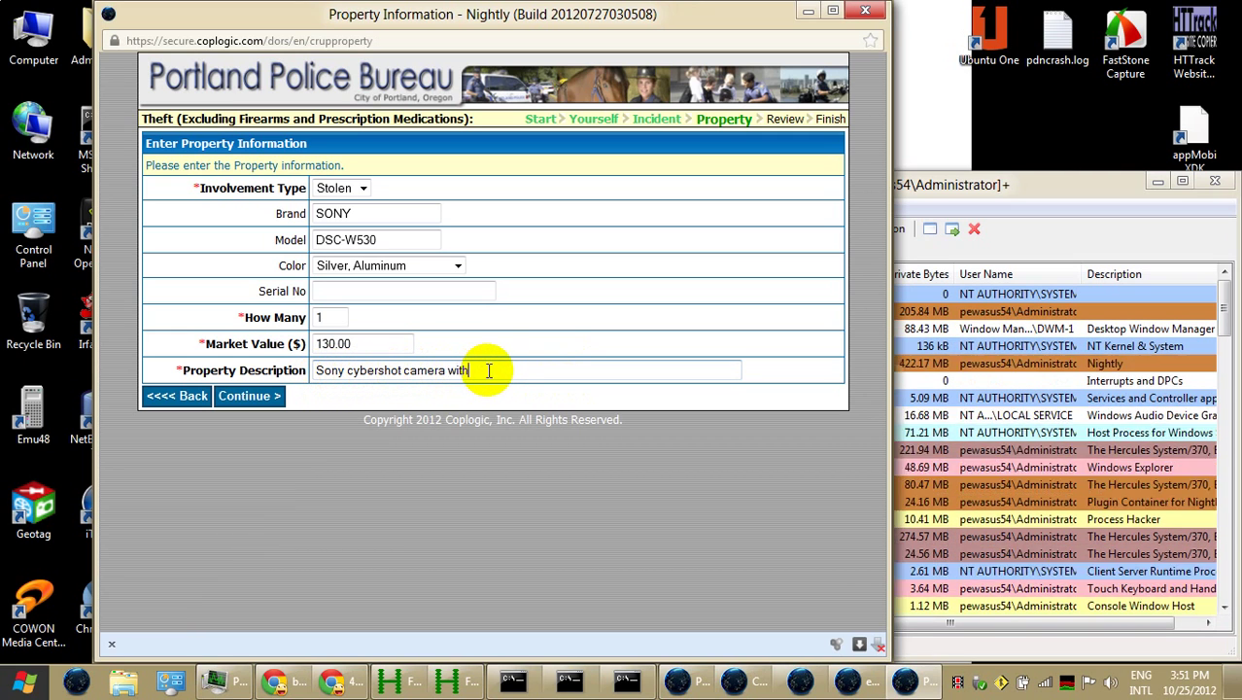
{"action": "type", "text": " memory"}
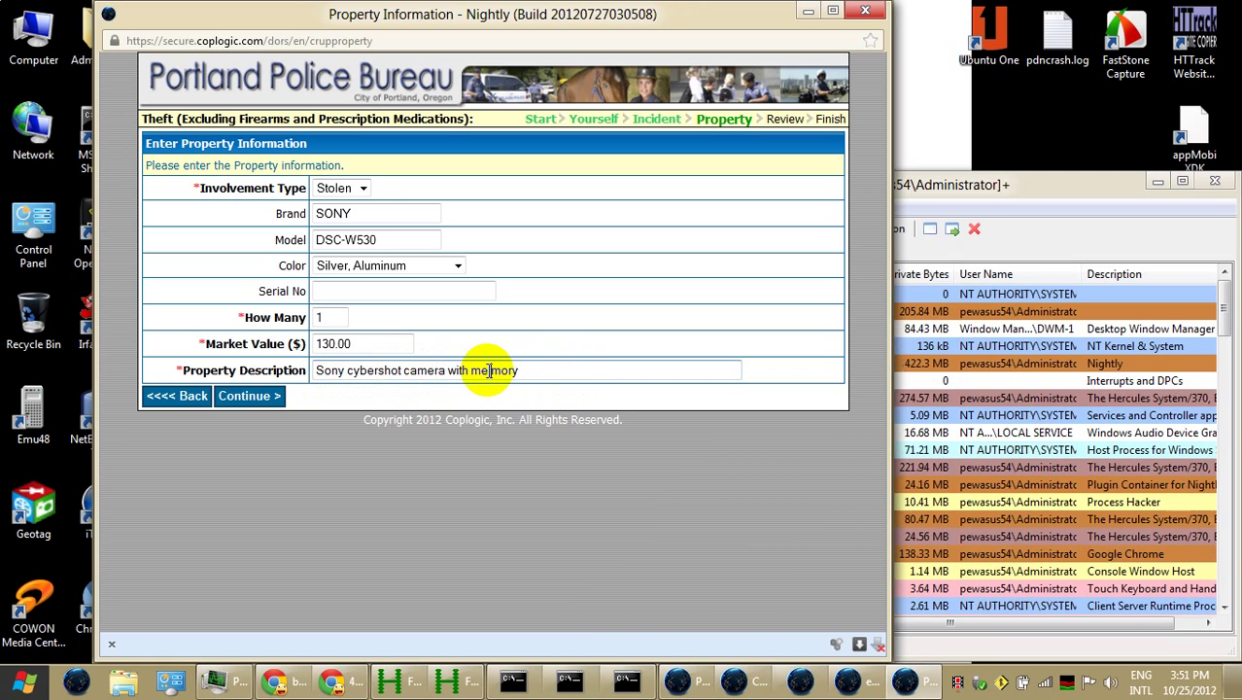
{"action": "left_click", "coordinate": [489, 370]}
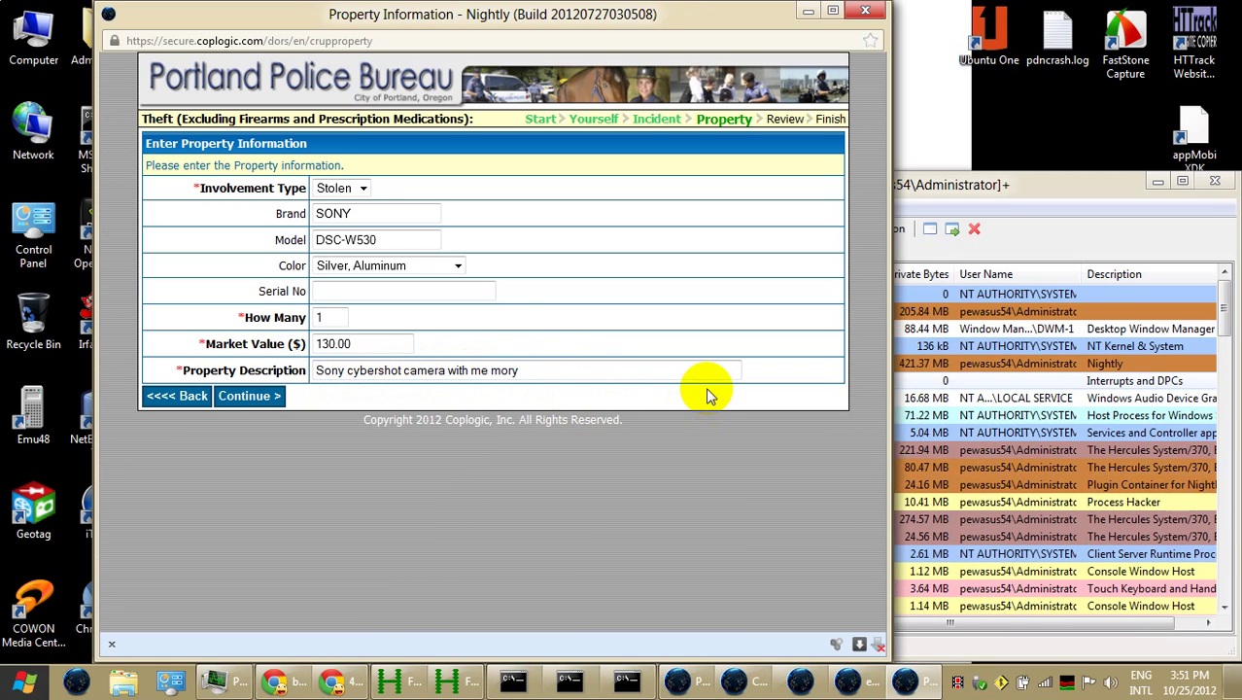
{"action": "key", "text": "BackSpace"}
{"action": "key", "text": "End"}
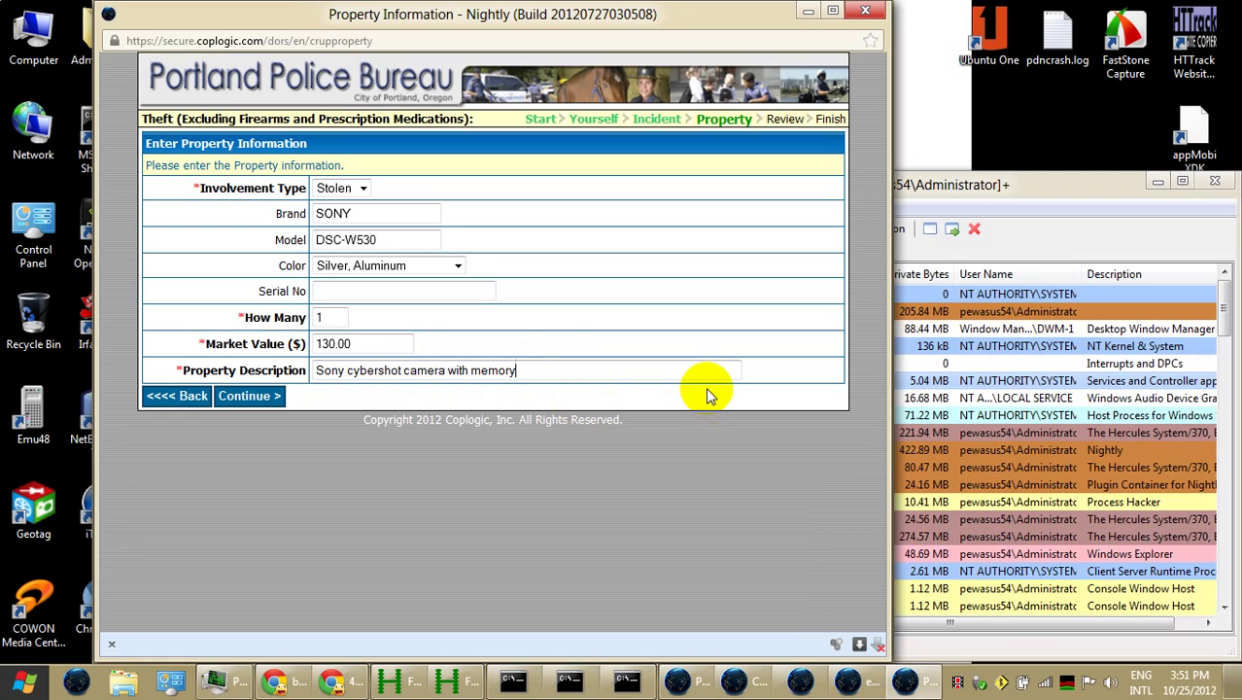
{"action": "type", "text": "card"}
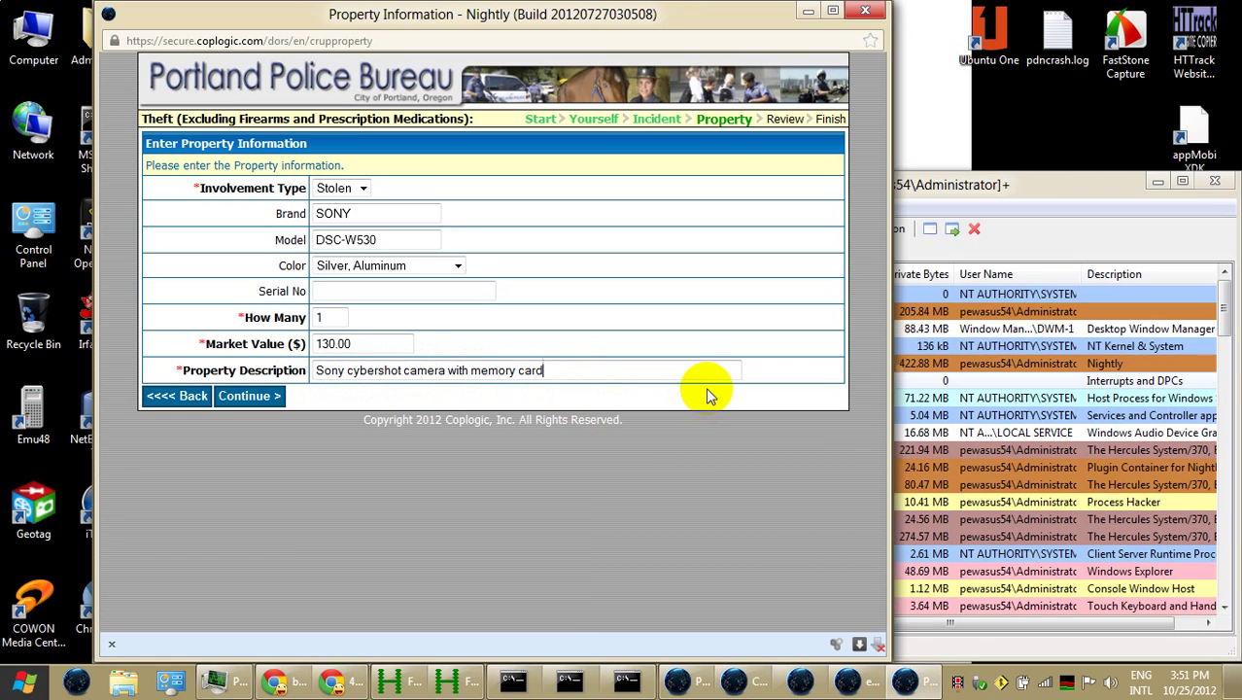
{"action": "type", "text": "."}
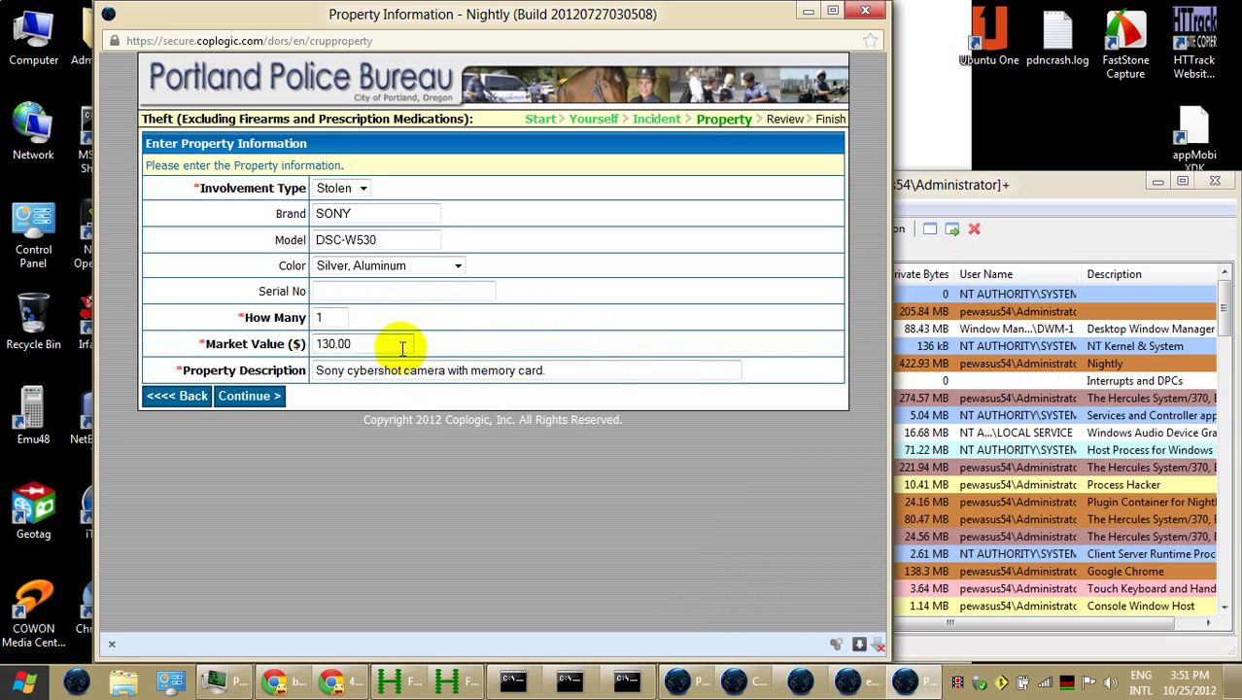
{"action": "left_click_drag", "start_coordinate": [448, 370], "coordinate": [581, 381]}
{"action": "key", "text": "Delete"}
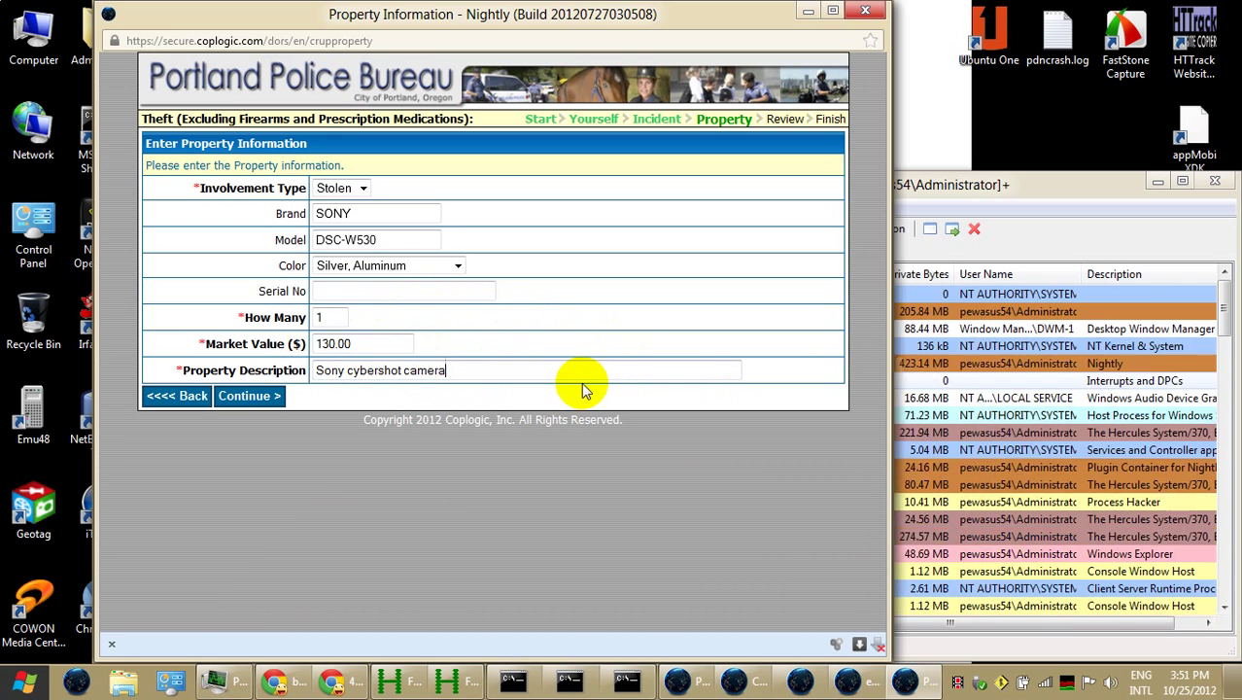
{"action": "type", "text": "."}
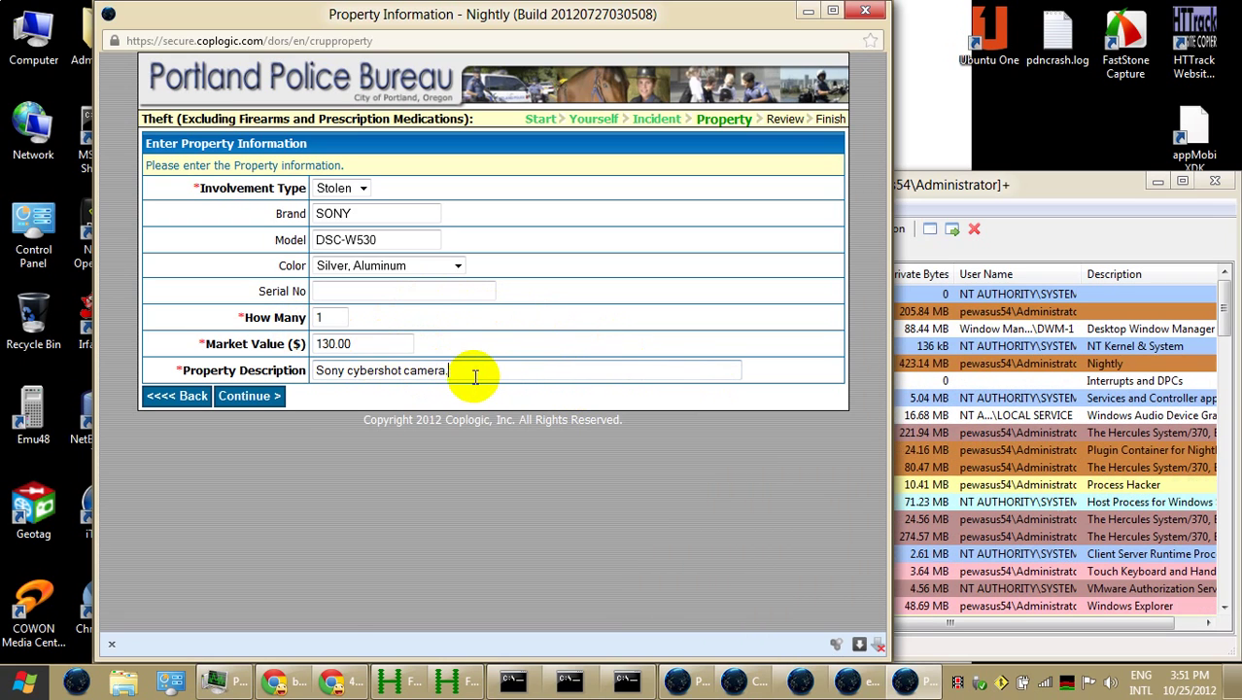
{"action": "left_click", "coordinate": [243, 399]}
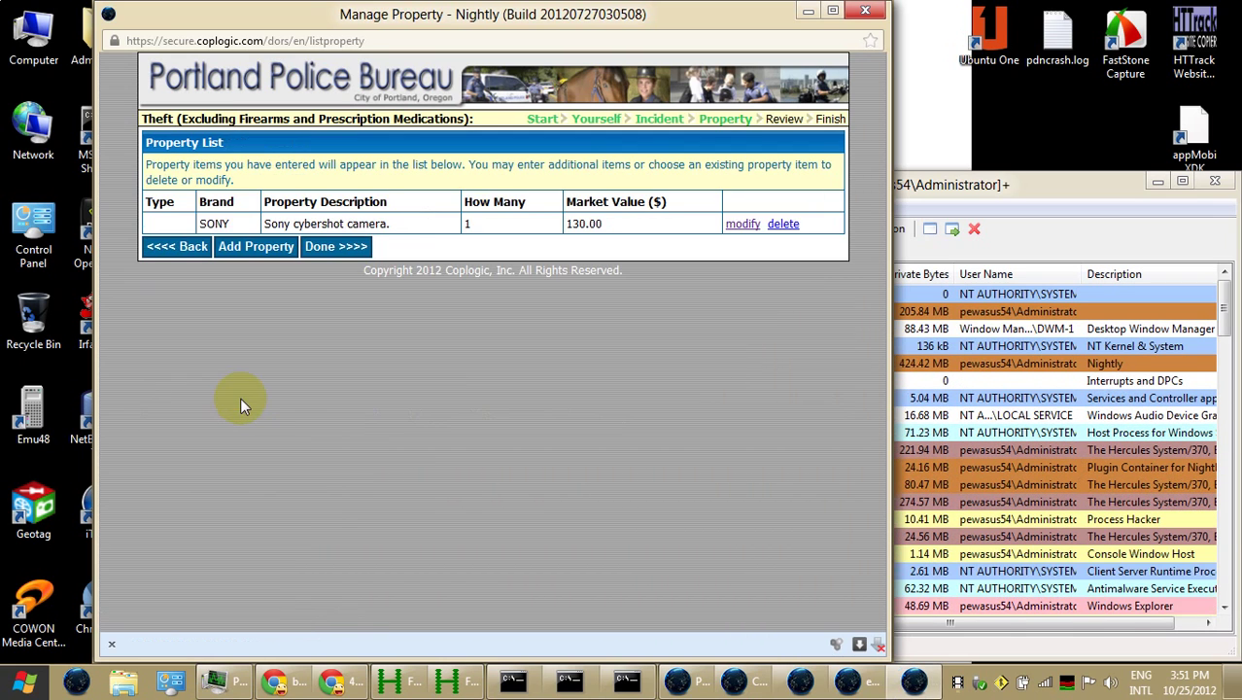
Add a second stolen item: brand Patriot, quantity 1, market value 22.00
{"action": "left_click", "coordinate": [259, 249]}
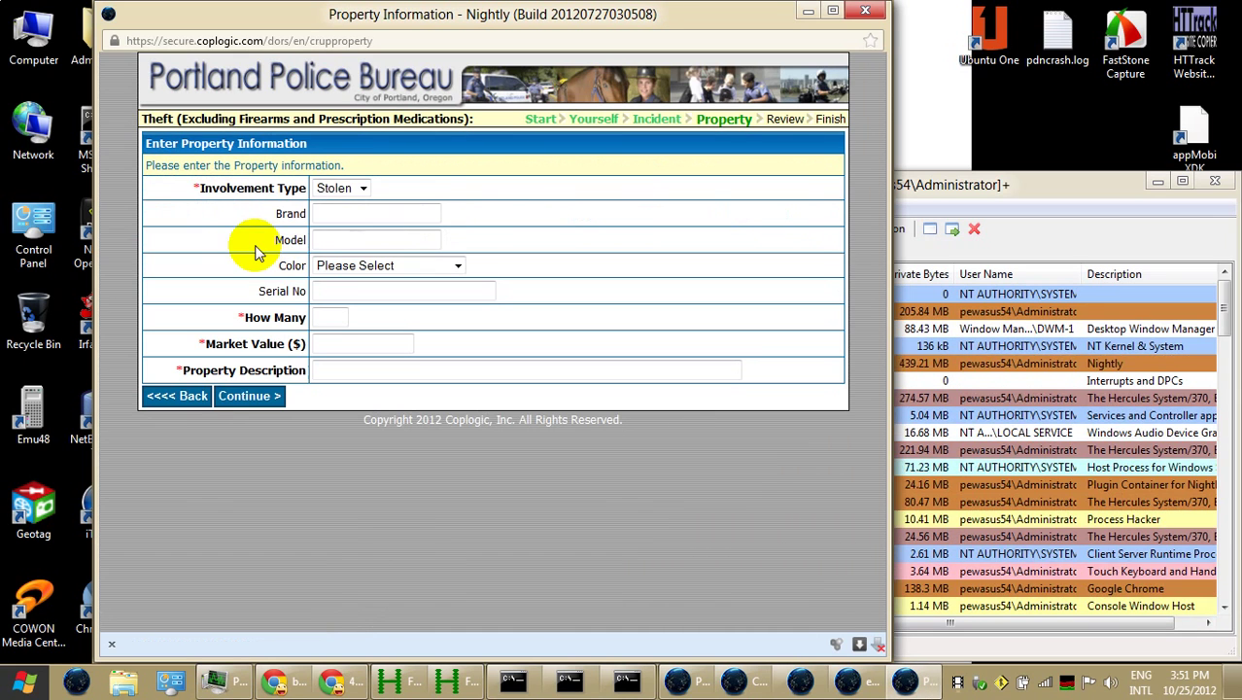
{"action": "left_click", "coordinate": [344, 207]}
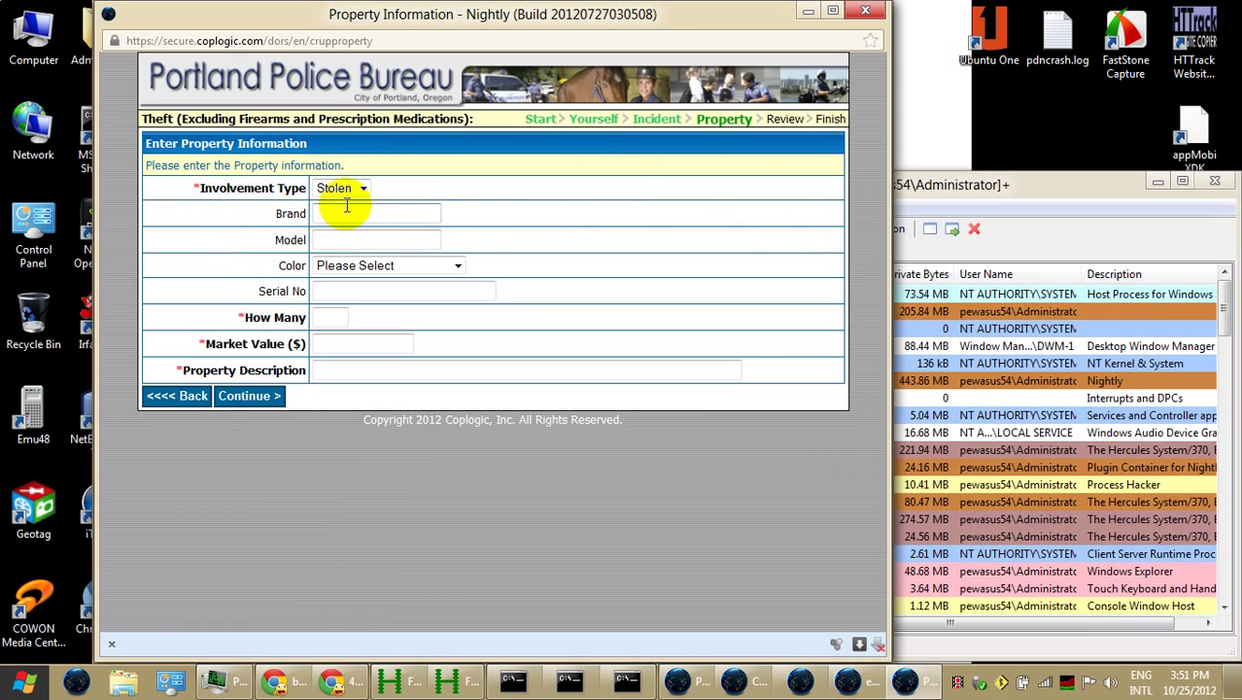
{"action": "type", "text": "Pat"}
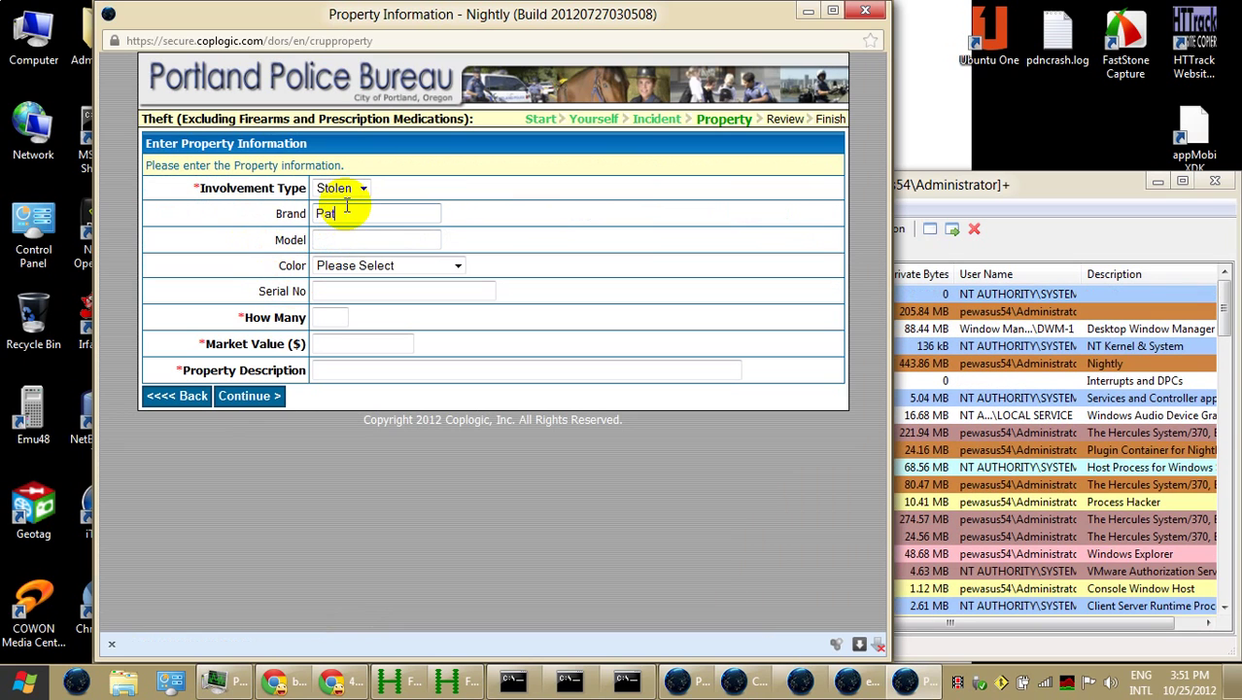
{"action": "type", "text": "rol"}
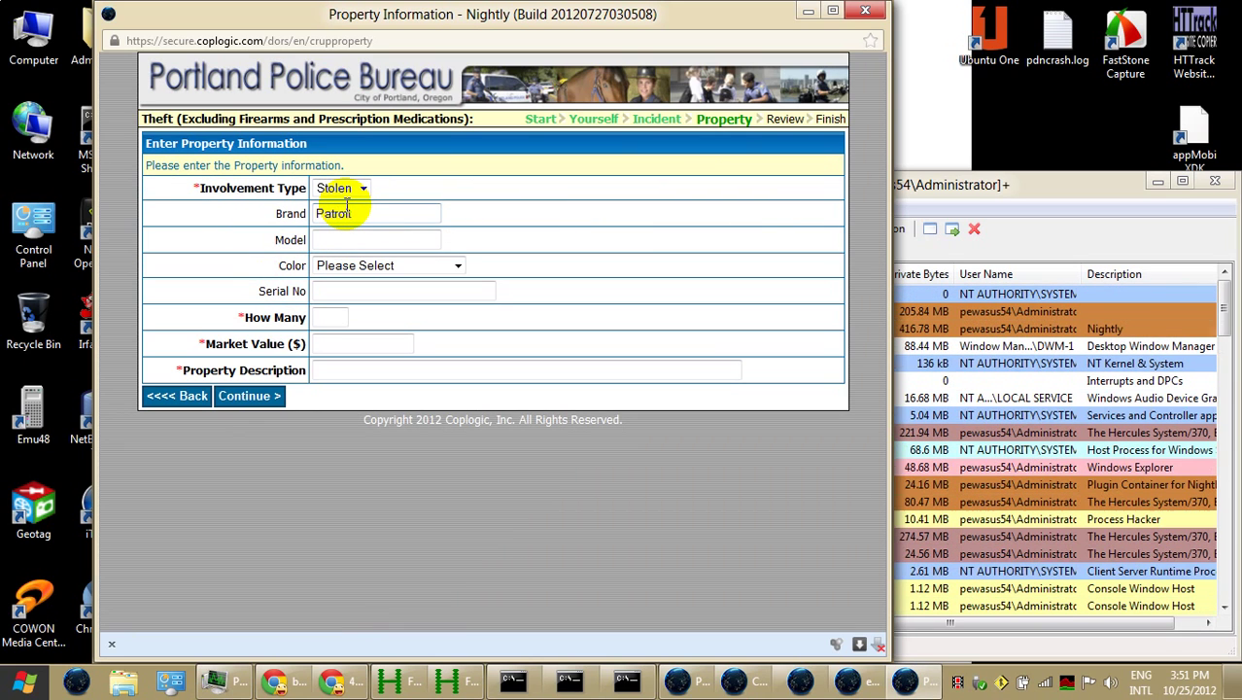
{"action": "type", "text": "iot"}
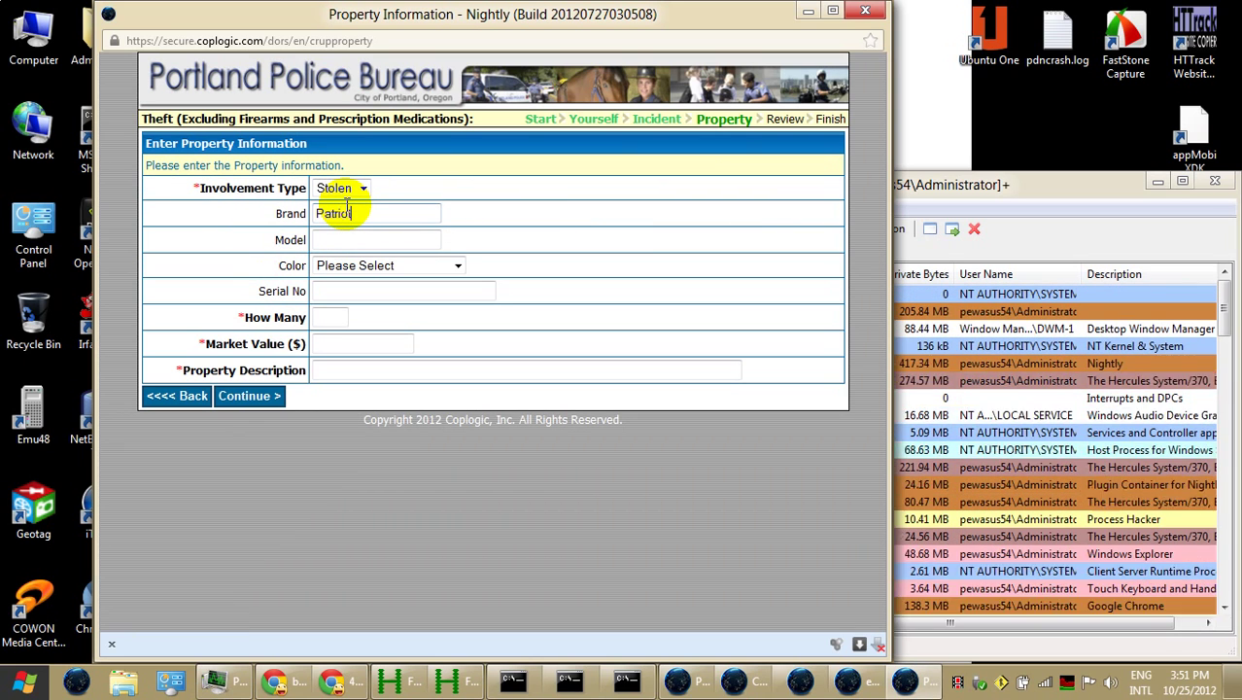
{"action": "left_click", "coordinate": [337, 317]}
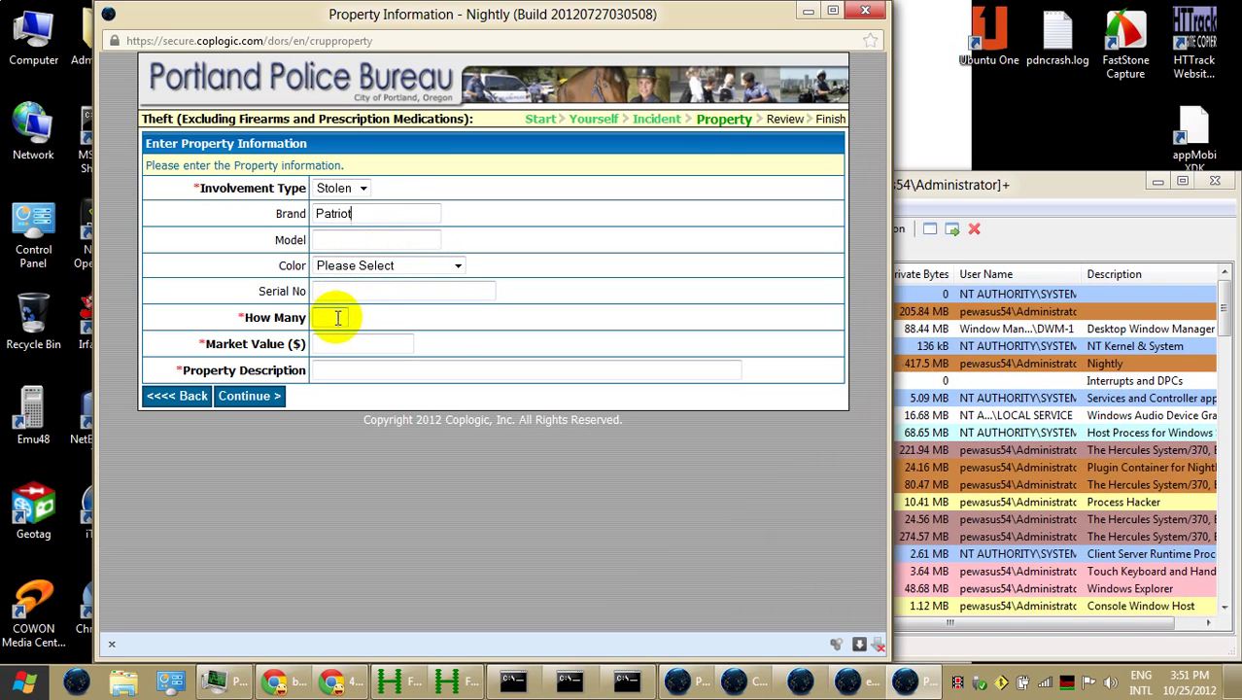
{"action": "type", "text": "1"}
{"action": "left_click", "coordinate": [390, 343]}
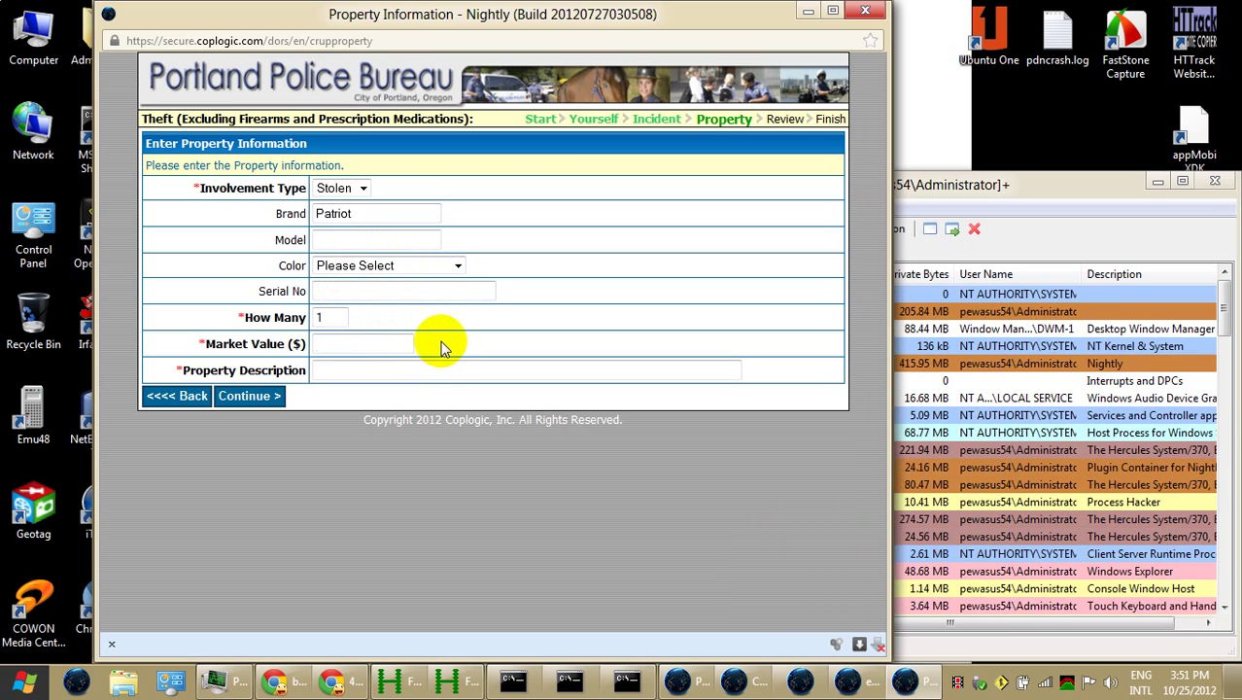
{"action": "type", "text": "22"}
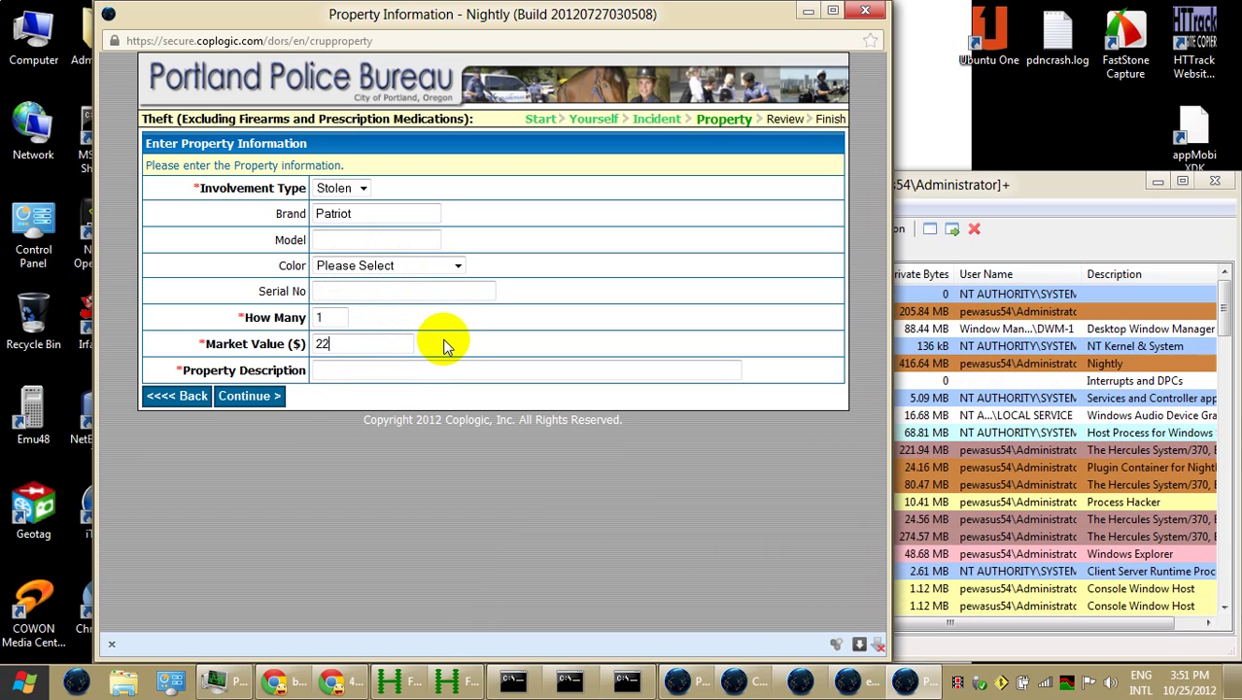
{"action": "type", "text": ".00"}
Describe it as 'SD flash memory in camera with many photos.' and save it to the list
{"action": "key", "text": "Tab"}
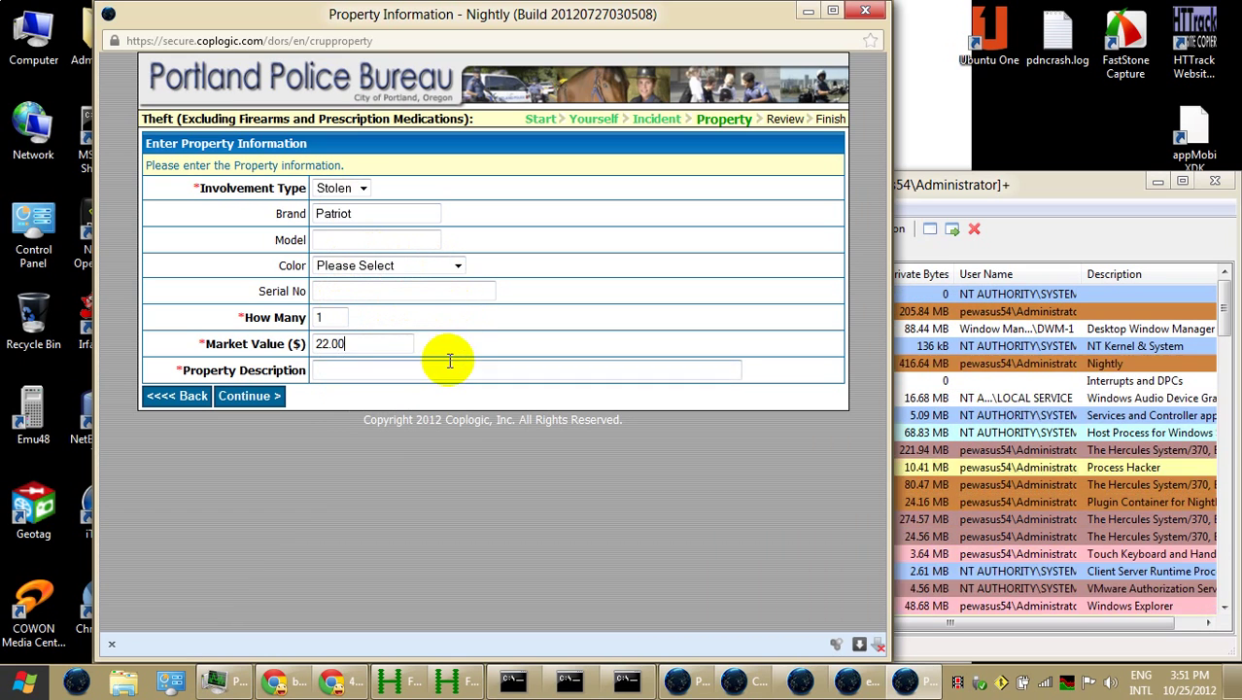
{"action": "type", "text": "SAD"}
{"action": "key", "text": "BackSpace"}
{"action": "key", "text": "BackSpace"}
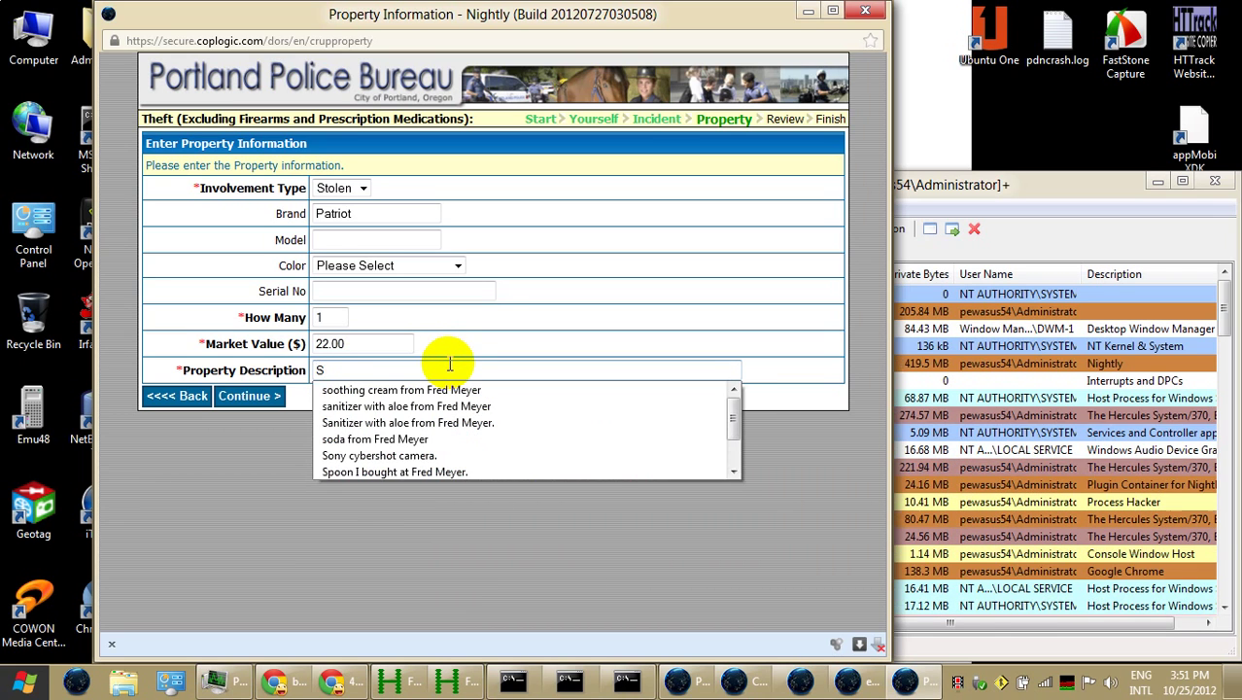
{"action": "type", "text": "D fdlash"}
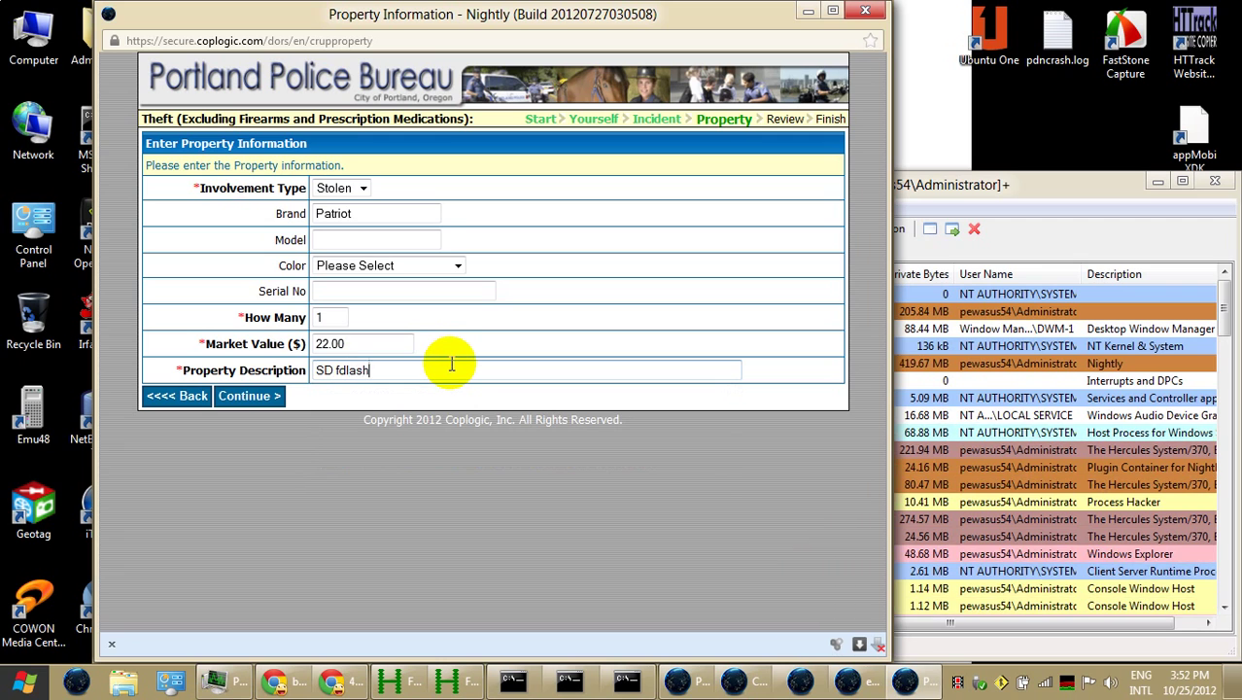
{"action": "key", "text": "BackSpace"}
{"action": "key", "text": "BackSpace"}
{"action": "key", "text": "BackSpace"}
{"action": "key", "text": "BackSpace"}
{"action": "type", "text": "las"}
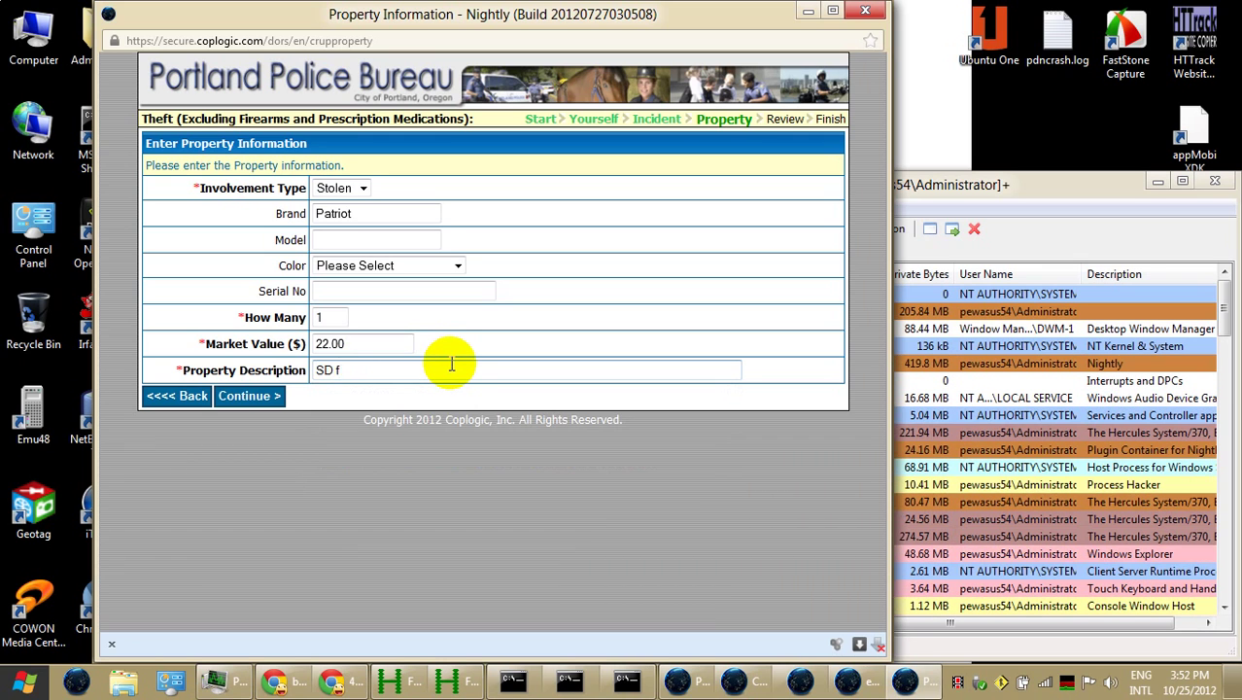
{"action": "type", "text": "h memory"}
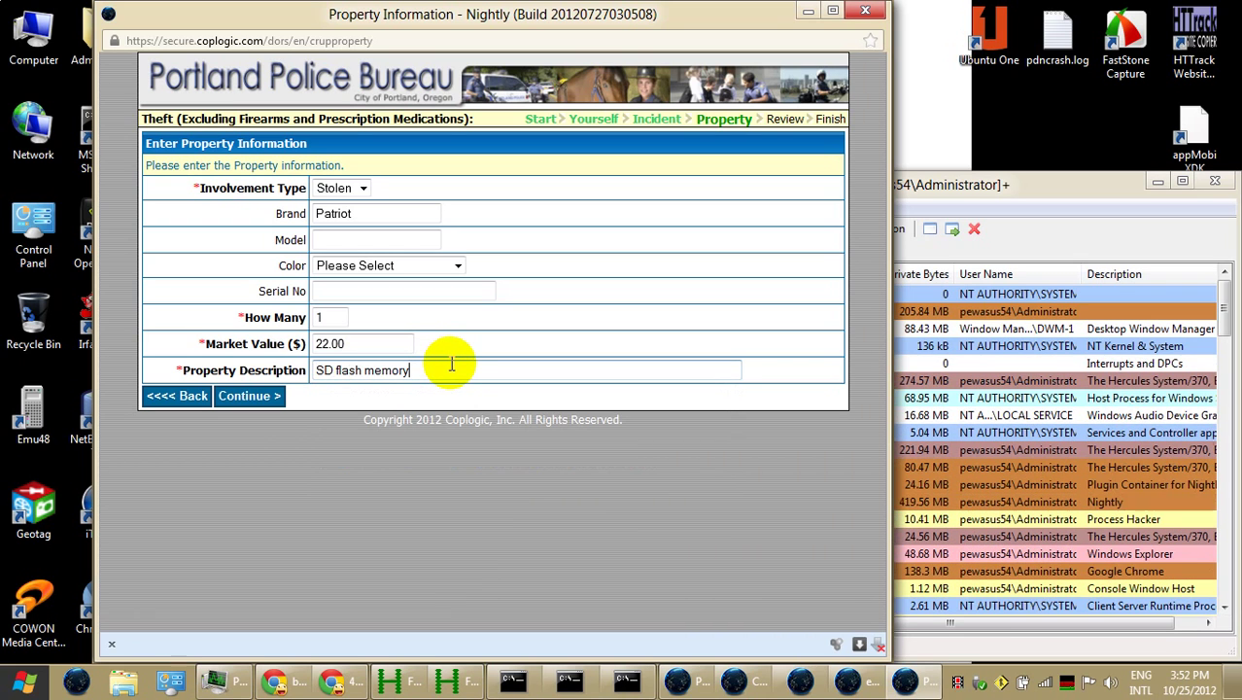
{"action": "type", "text": "n camera"}
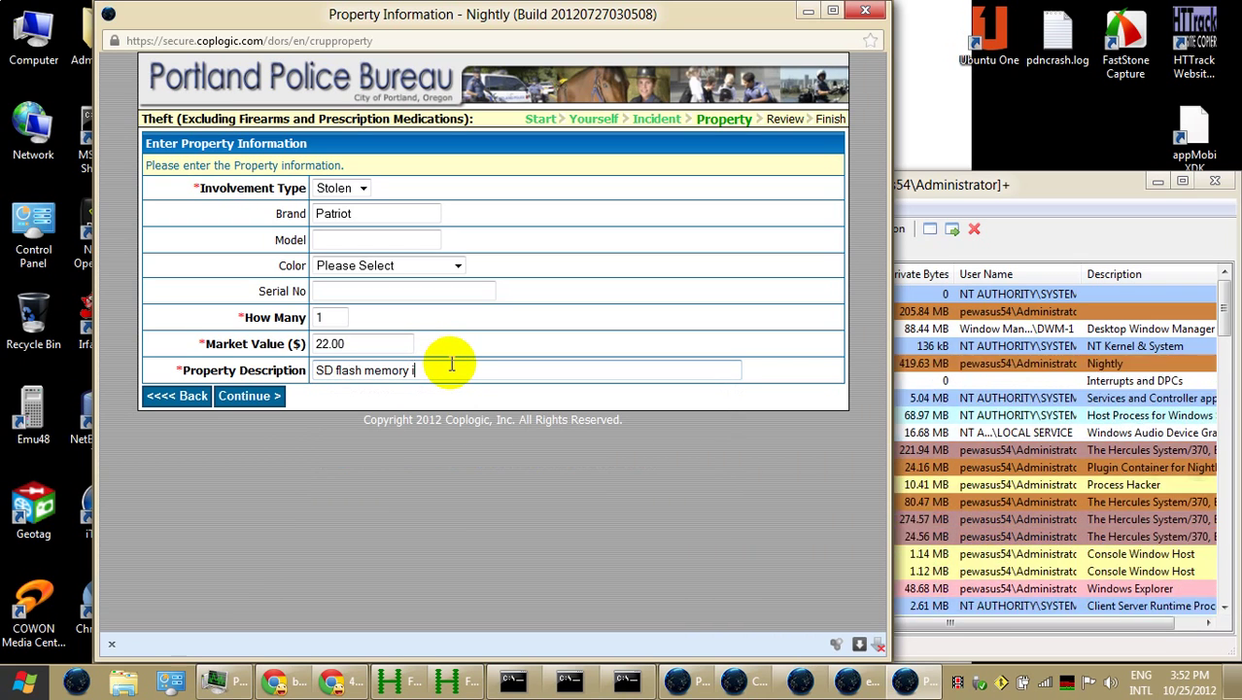
{"action": "type", "text": " with"}
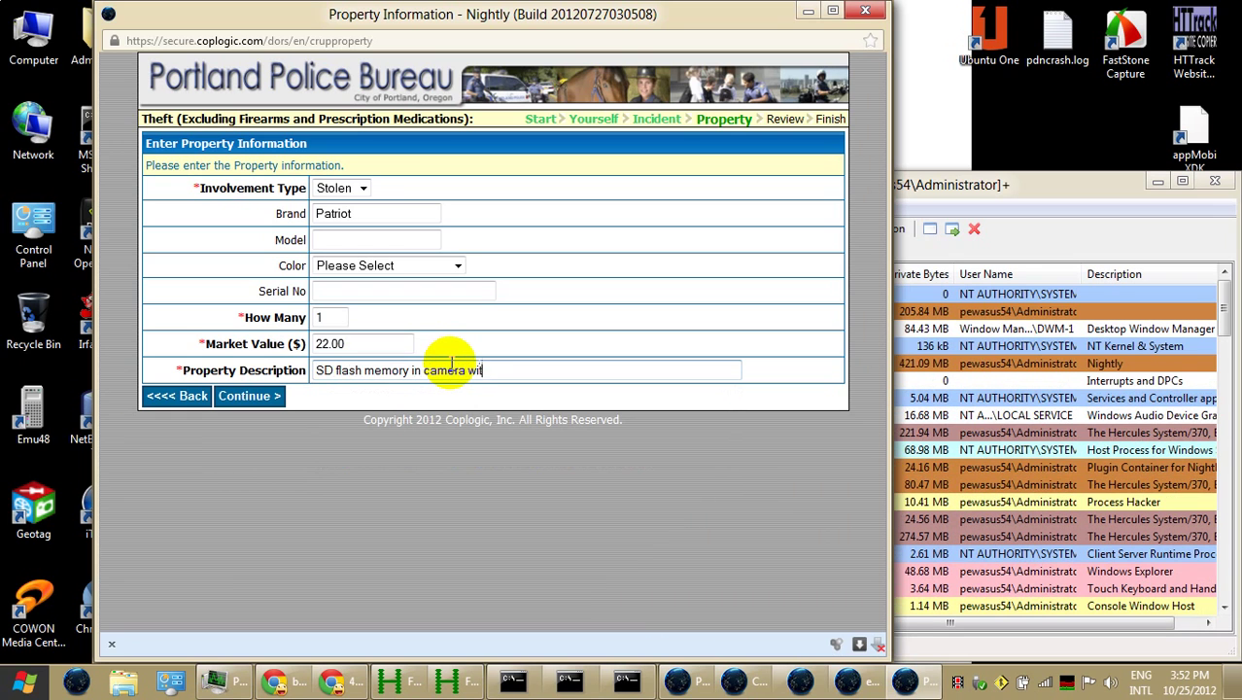
{"action": "key", "text": "BackSpace"}
{"action": "key", "text": "BackSpace"}
{"action": "key", "text": "BackSpace"}
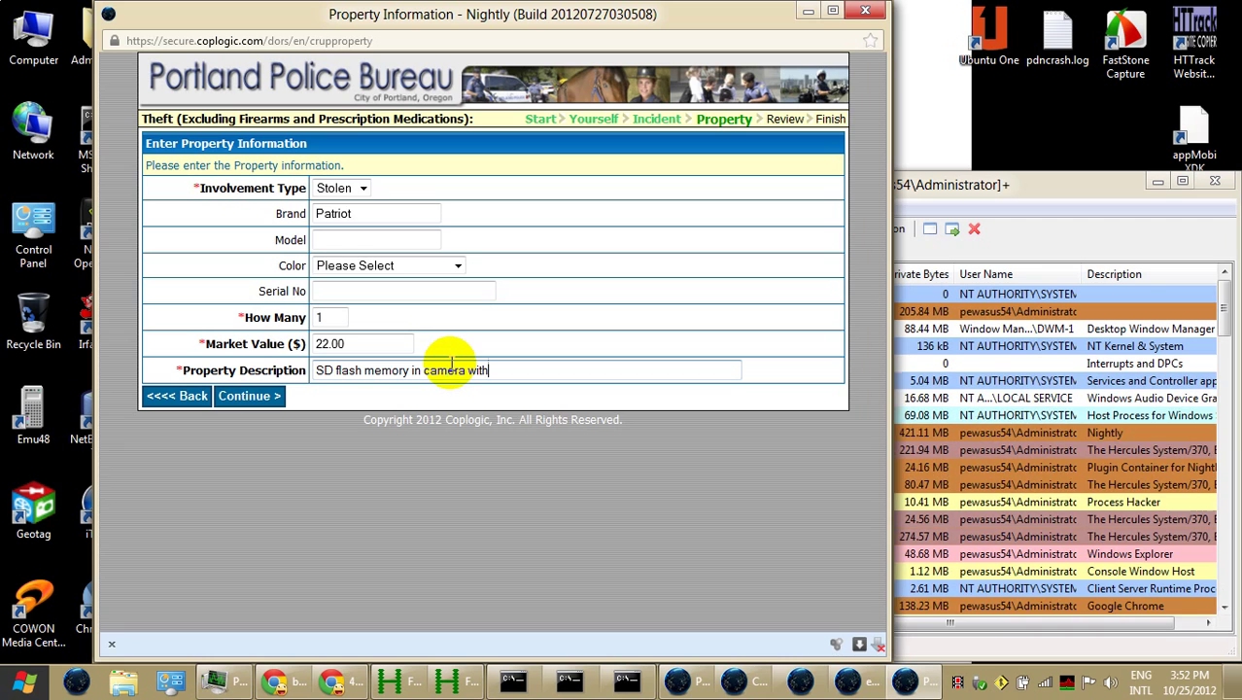
{"action": "type", "text": "many"}
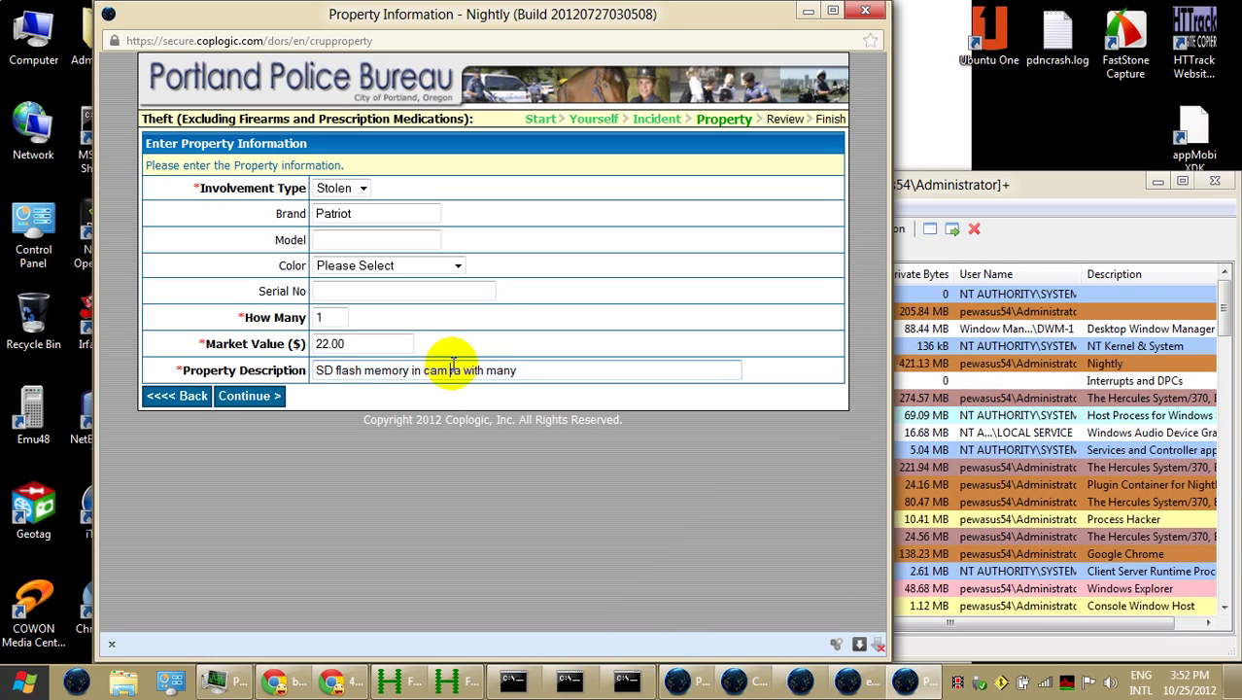
{"action": "key", "text": "BackSpace"}
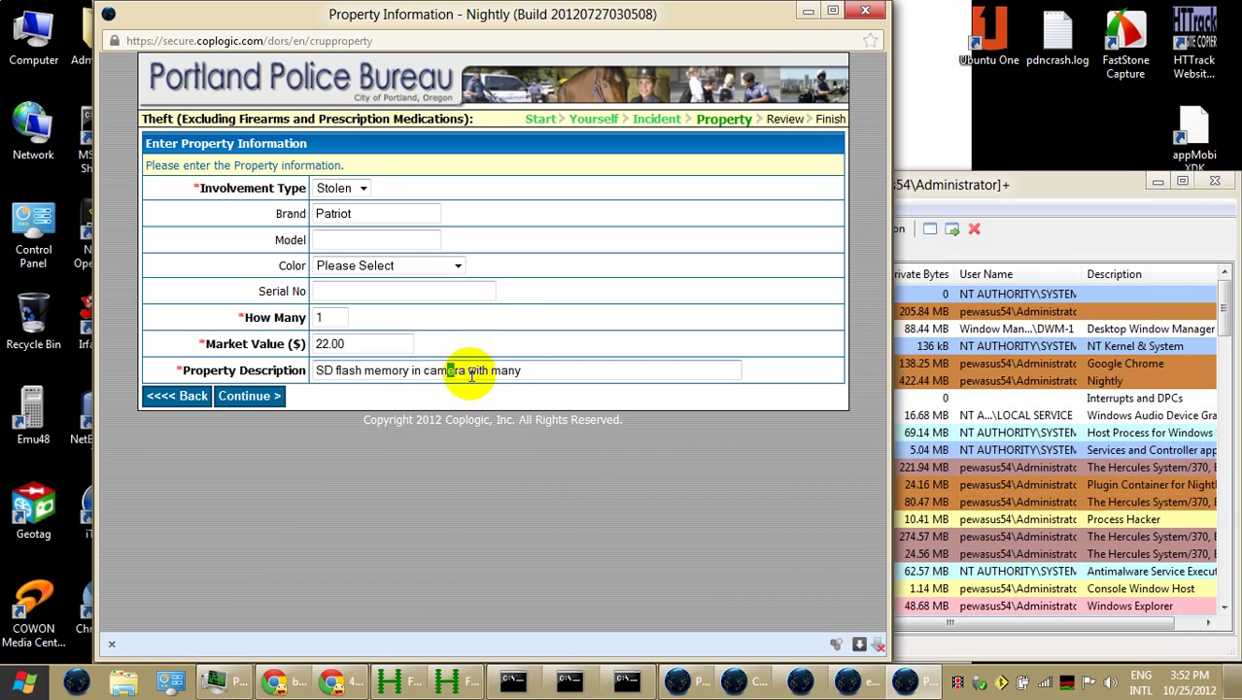
{"action": "left_click", "coordinate": [543, 370]}
{"action": "type", "text": "photos"}
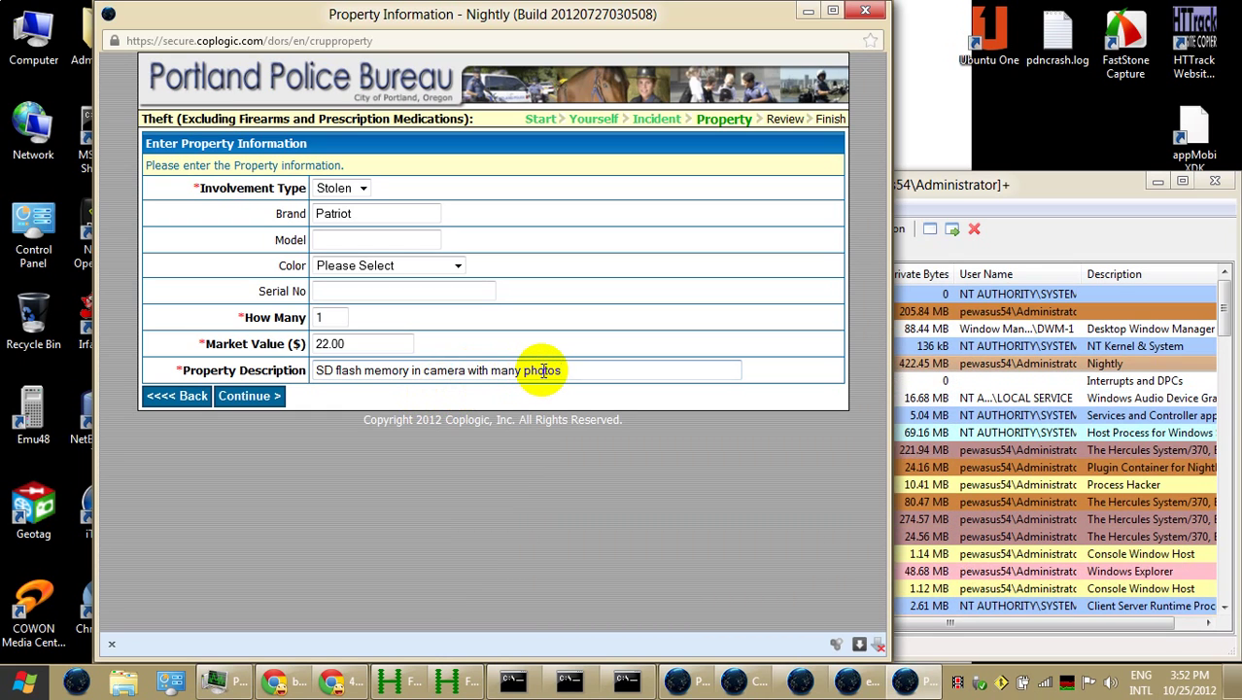
{"action": "type", "text": "."}
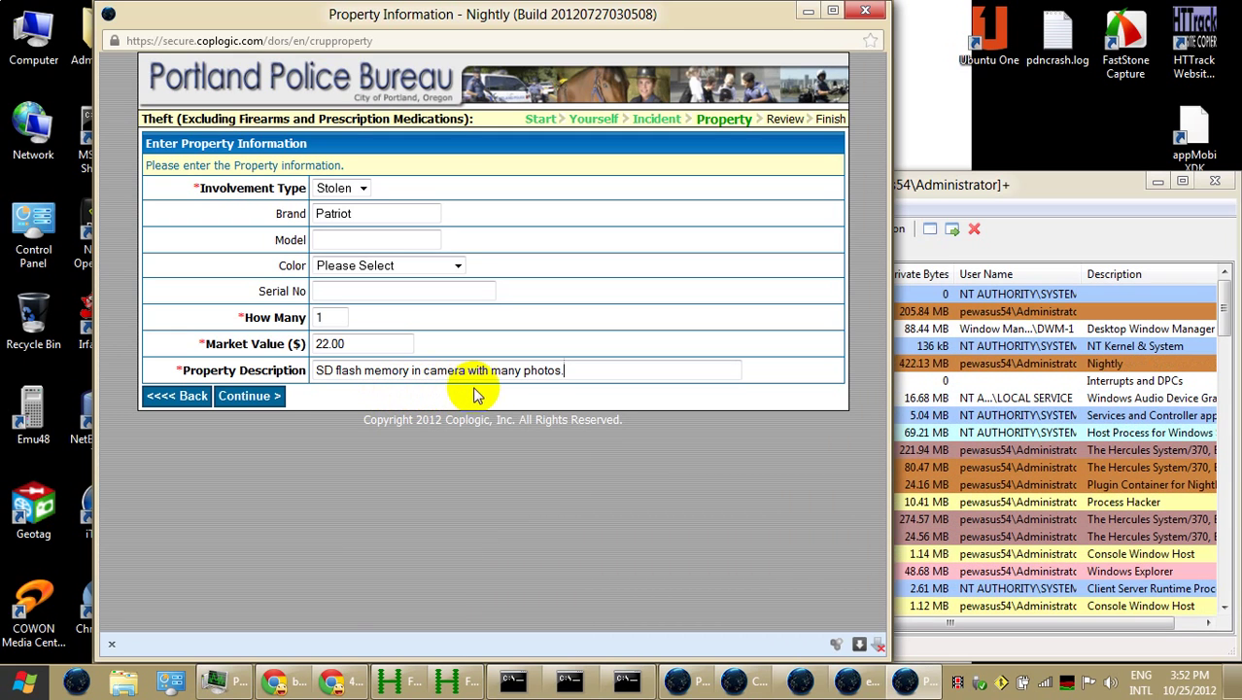
{"action": "left_click", "coordinate": [266, 398]}
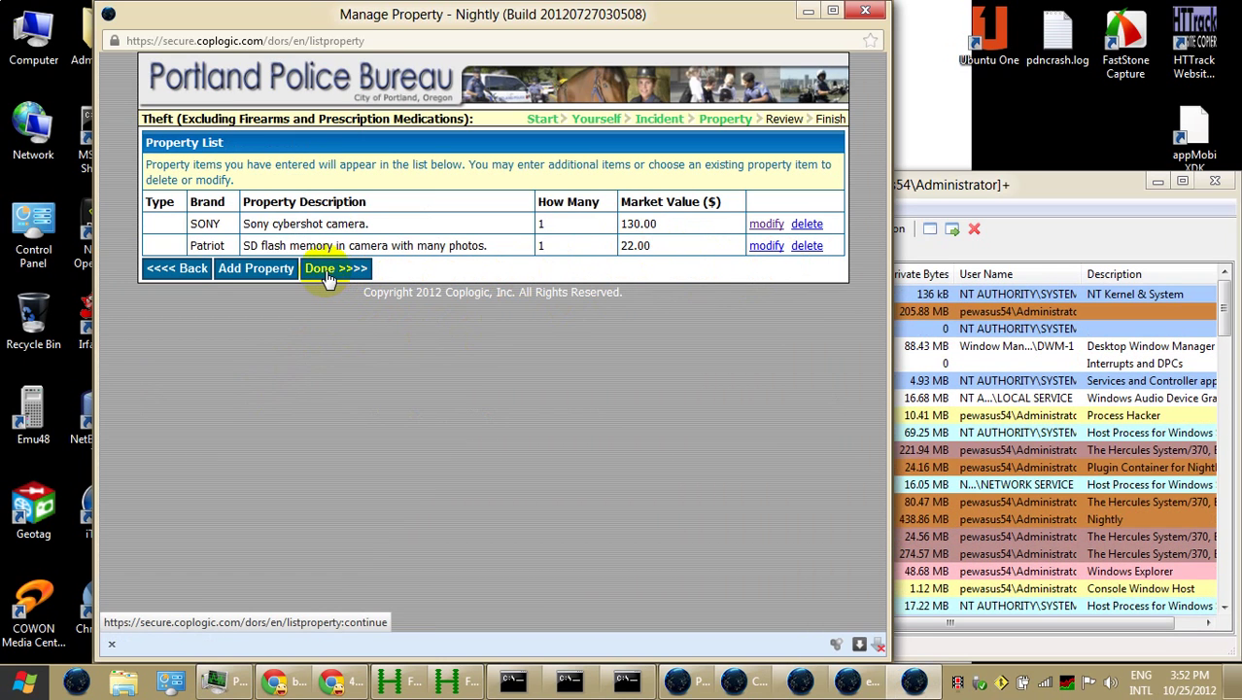
Finish the property list and open the Review Report page
{"action": "left_click", "coordinate": [329, 272]}
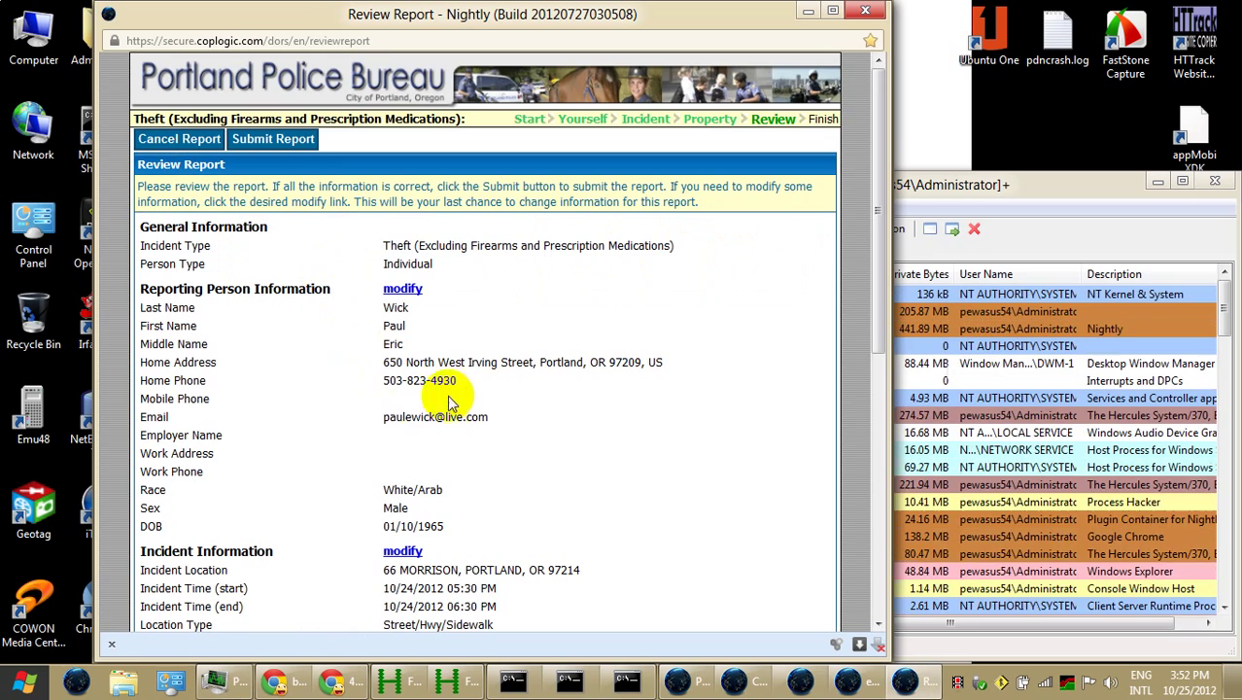
{"action": "scroll", "coordinate": [480, 381], "scroll_direction": "down", "scroll_amount": 5}
{"action": "scroll", "coordinate": [480, 381], "scroll_direction": "up", "scroll_amount": 3}
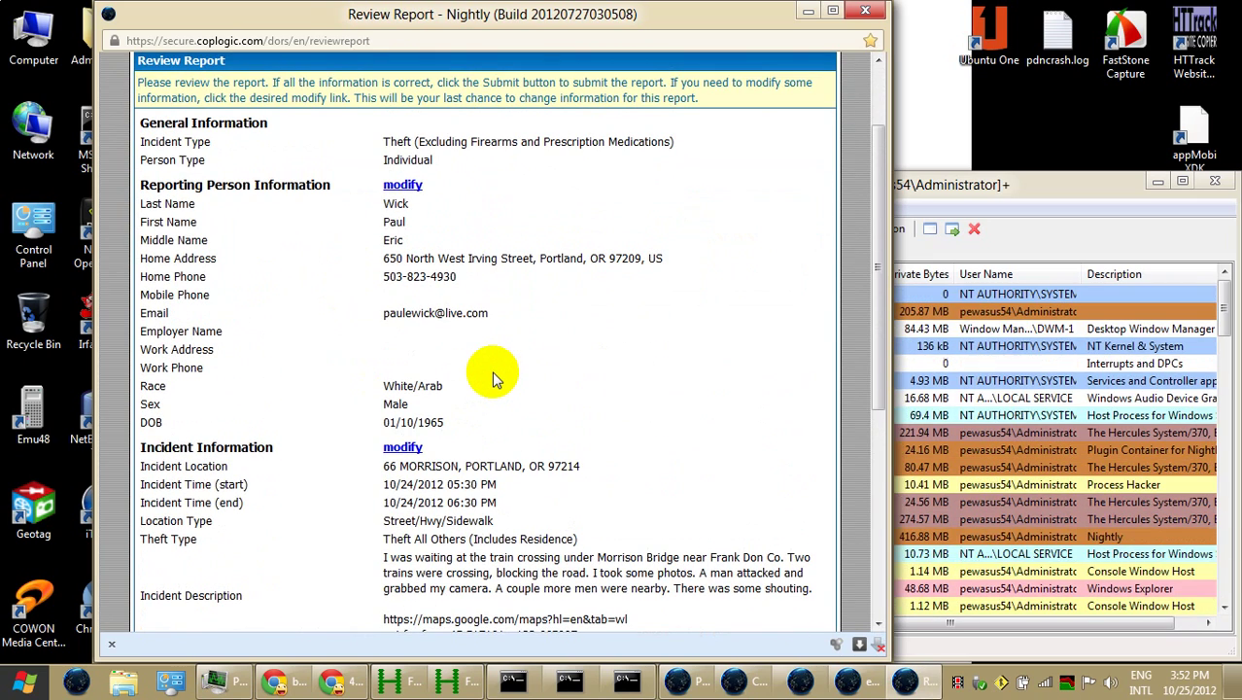
Print the review report to XPS as 'theft 10-24-2012 - secure coplogic com dors en reviewreport'
{"action": "key", "text": "ctrl+p"}
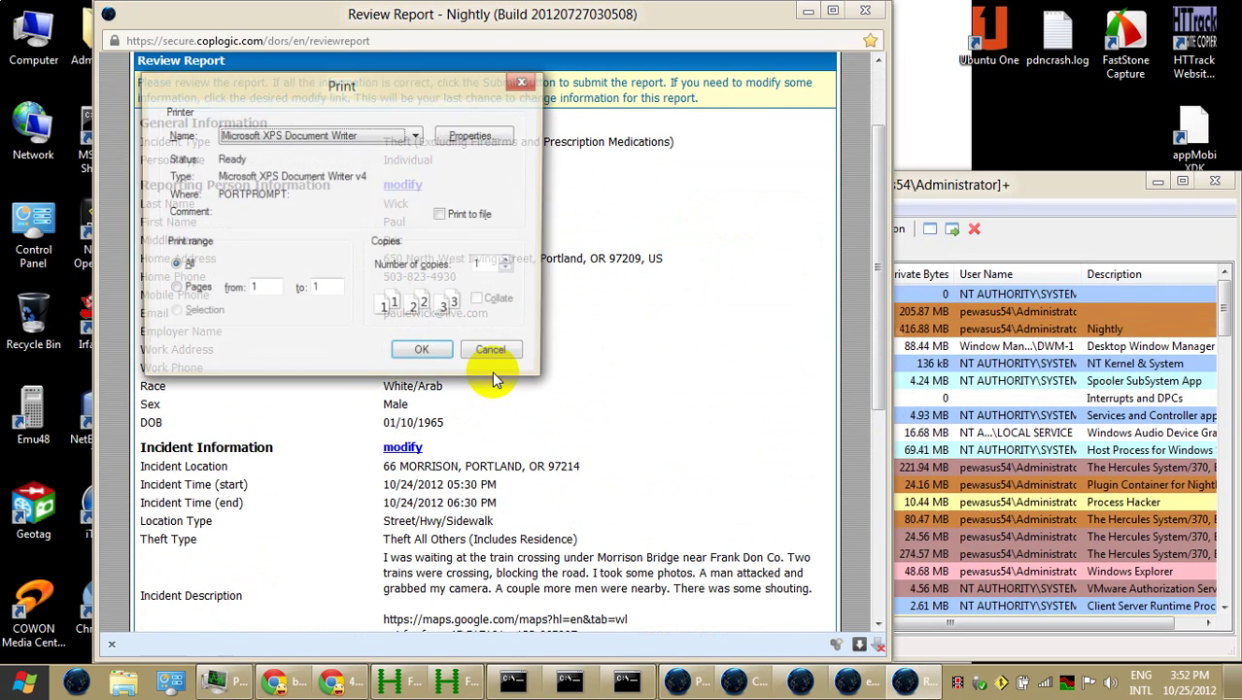
{"action": "left_click", "coordinate": [421, 352]}
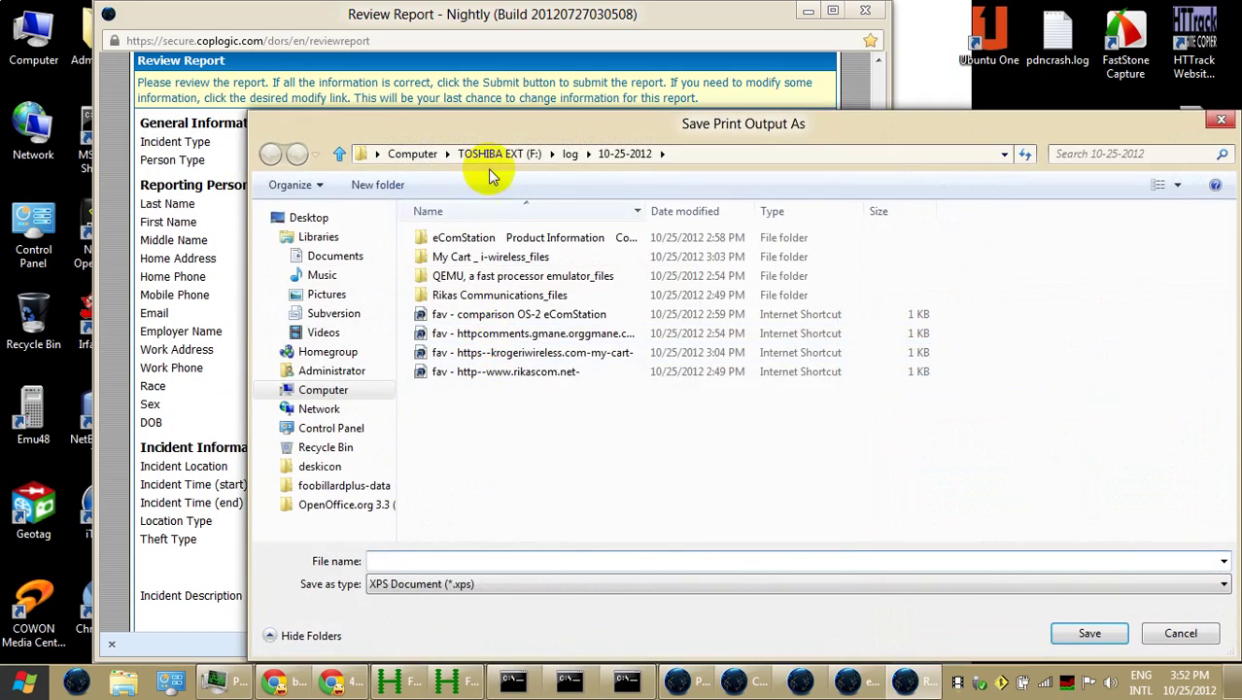
{"action": "mouse_move", "coordinate": [510, 135]}
{"action": "left_mouse_down"}
{"action": "mouse_move", "coordinate": [731, 115]}
{"action": "mouse_move", "coordinate": [503, 136]}
{"action": "left_mouse_up"}
{"action": "left_click", "coordinate": [442, 563]}
{"action": "type", "text": "theft 10-24-2012"}
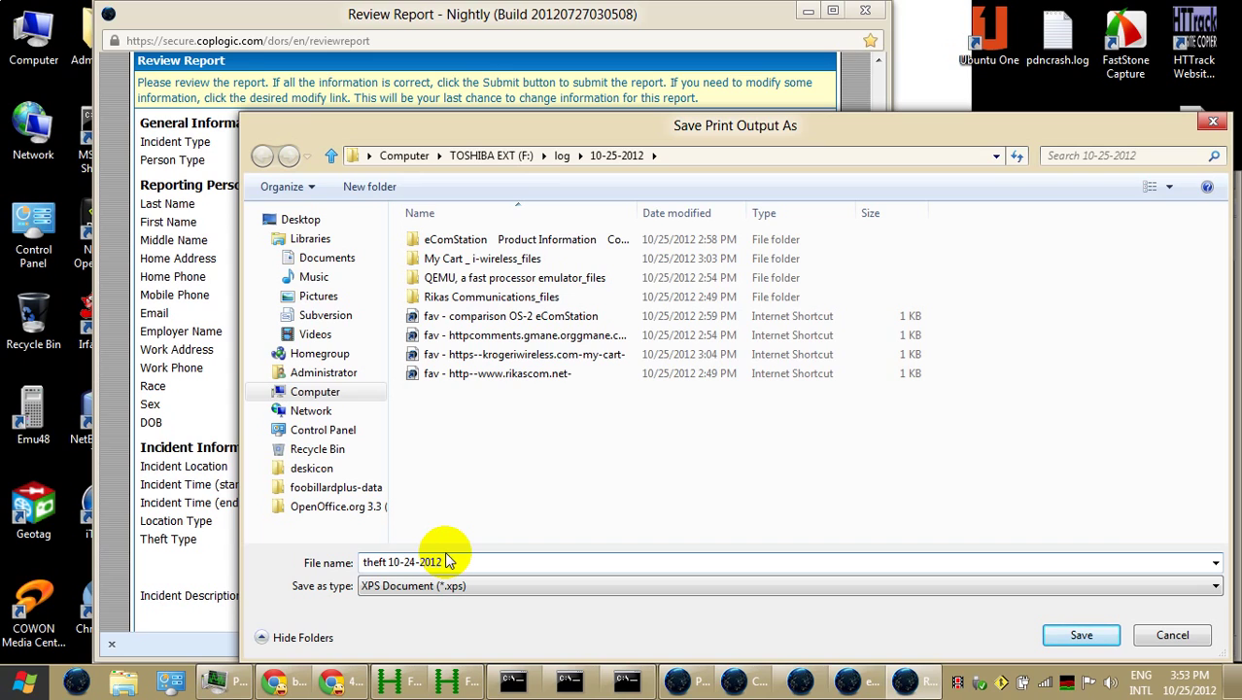
{"action": "type", "text": "cure"}
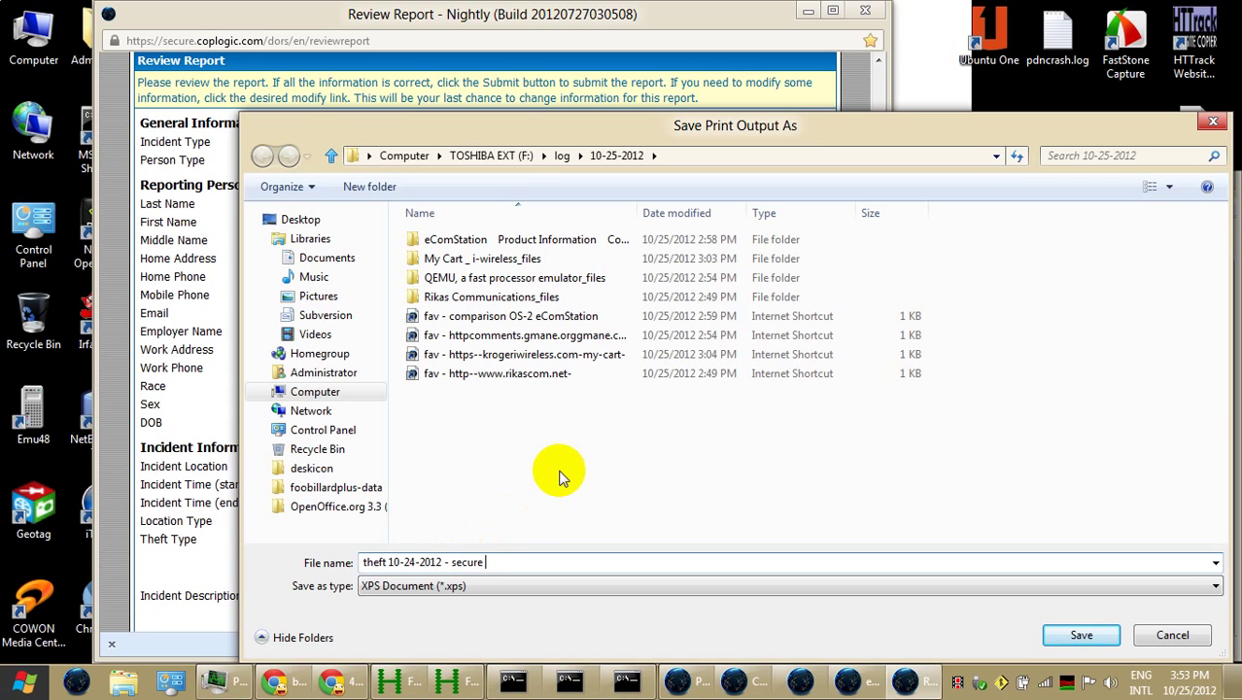
{"action": "type", "text": " coplogic com"}
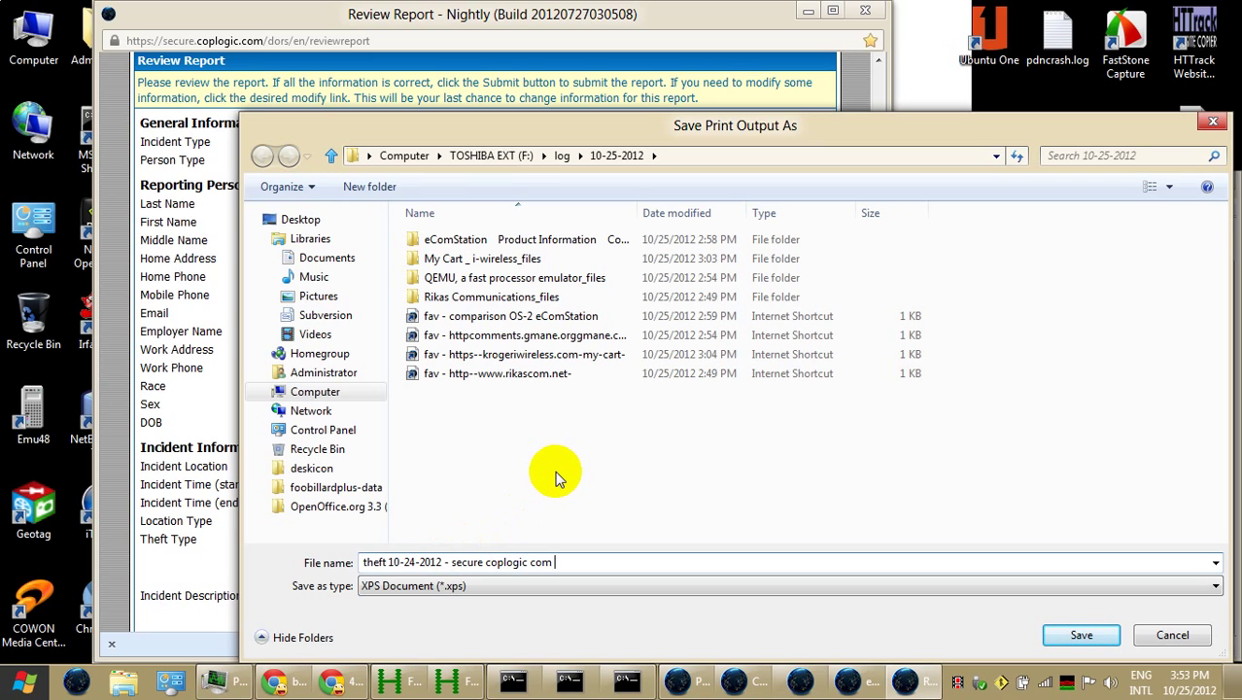
{"action": "type", "text": " dors en reviewreport"}
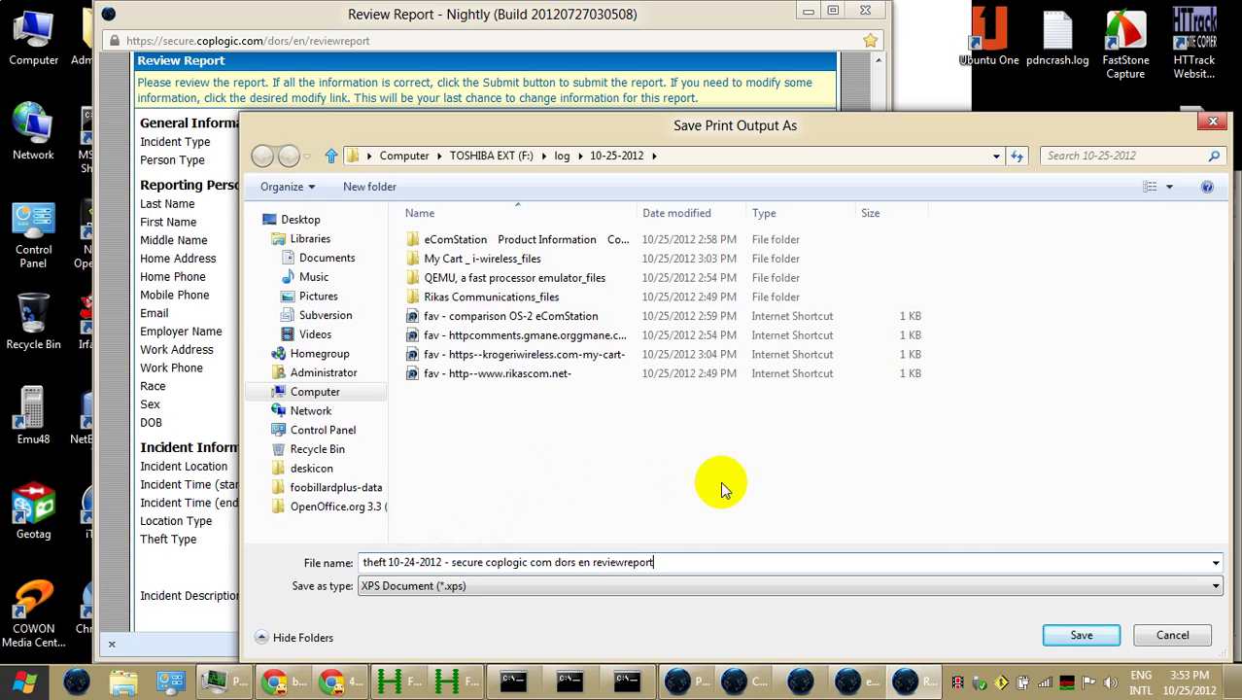
{"action": "left_click", "coordinate": [1064, 625]}
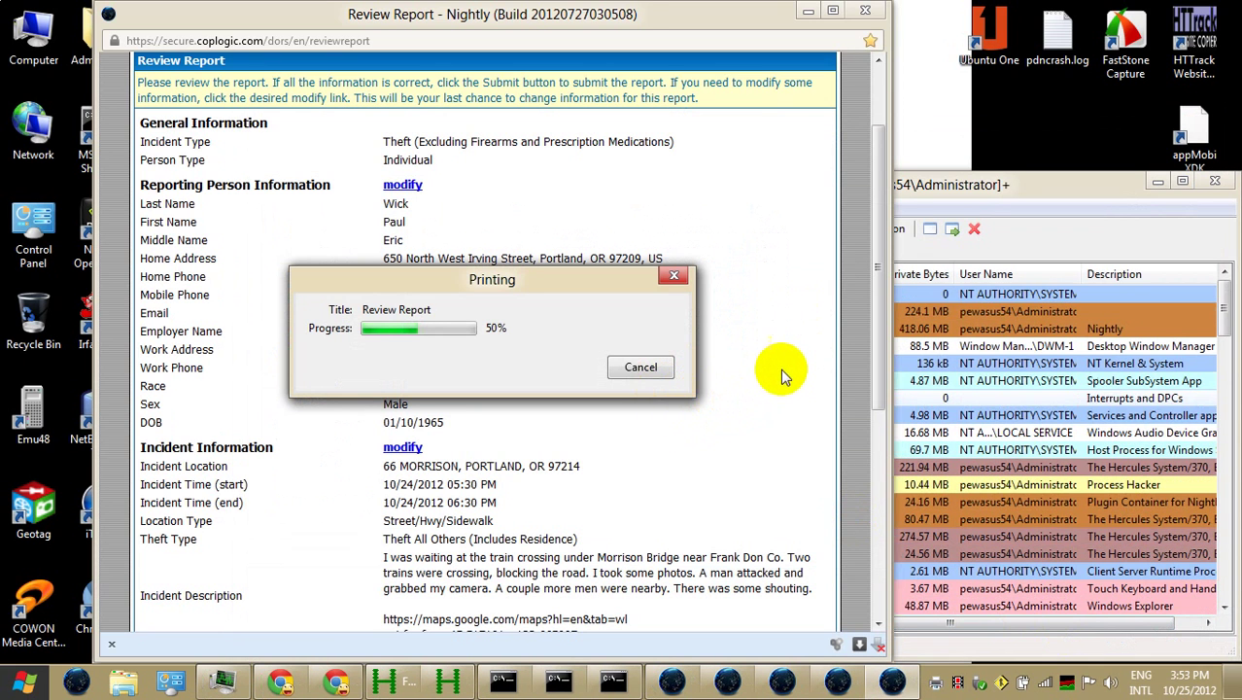
Save the review page as reviewreport.htm in log\10-25-2012, then return to the Review Report window
{"action": "scroll", "coordinate": [878, 437], "scroll_direction": "down", "scroll_amount": 5}
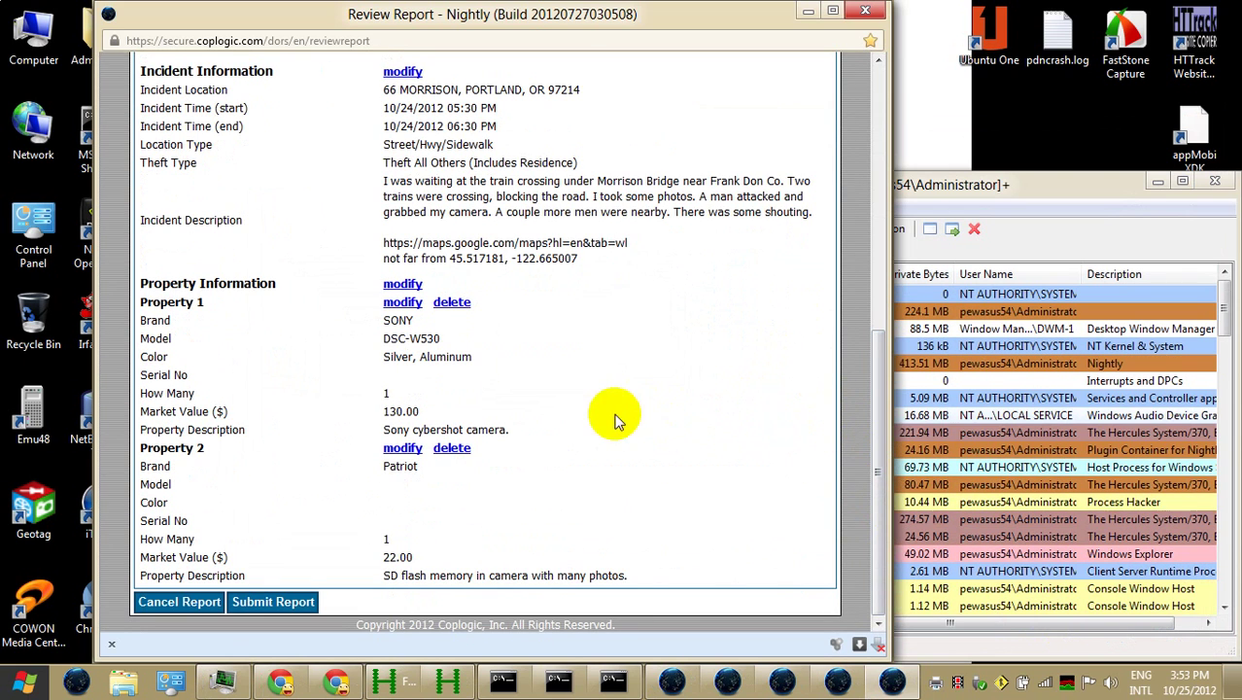
{"action": "right_click", "coordinate": [567, 208]}
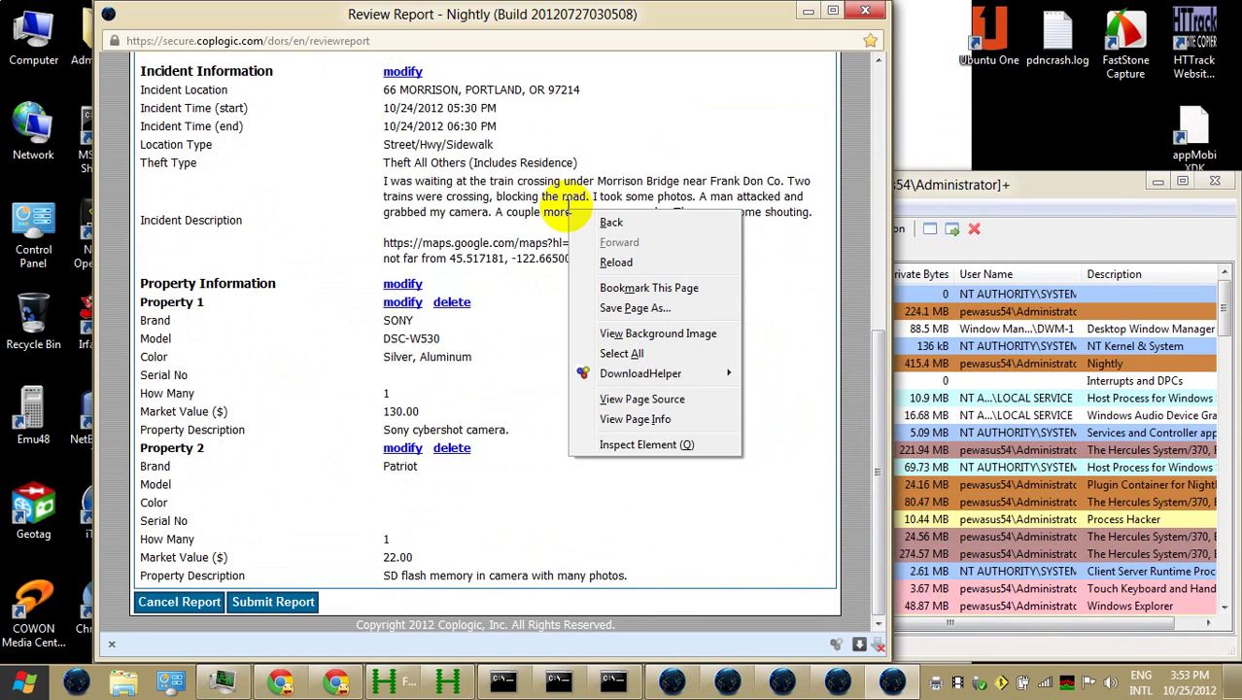
{"action": "left_click", "coordinate": [660, 308]}
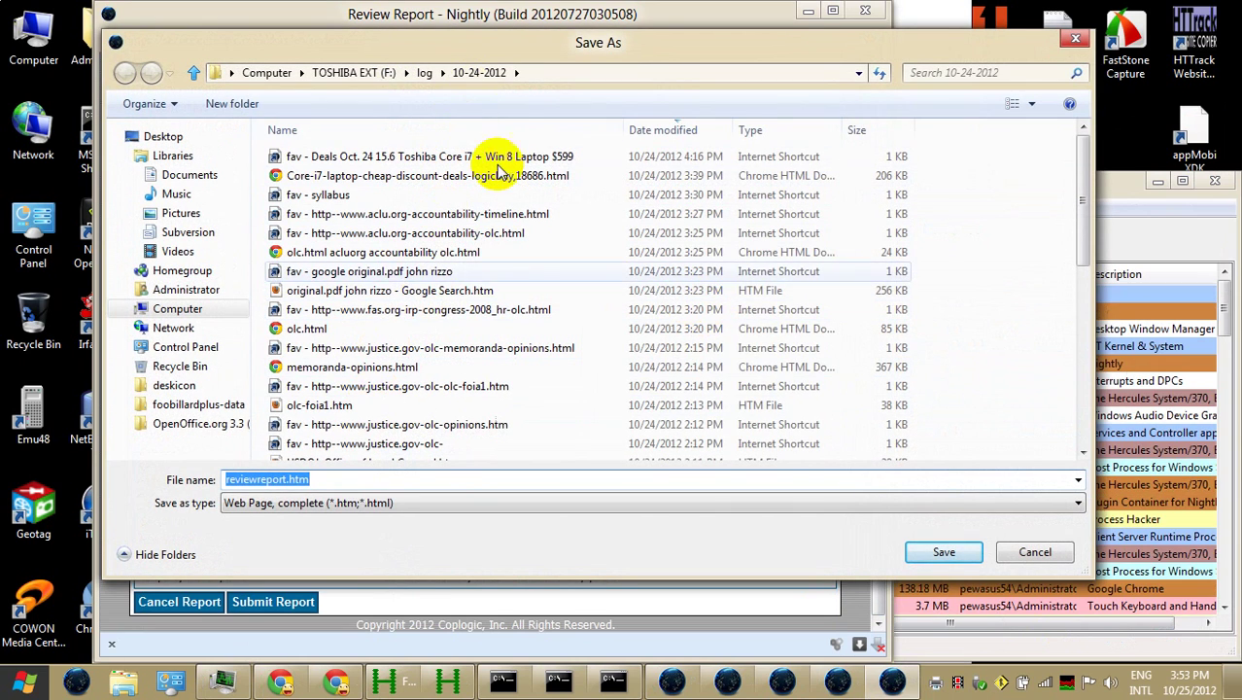
{"action": "left_click", "coordinate": [424, 74]}
{"action": "double_click", "coordinate": [327, 175]}
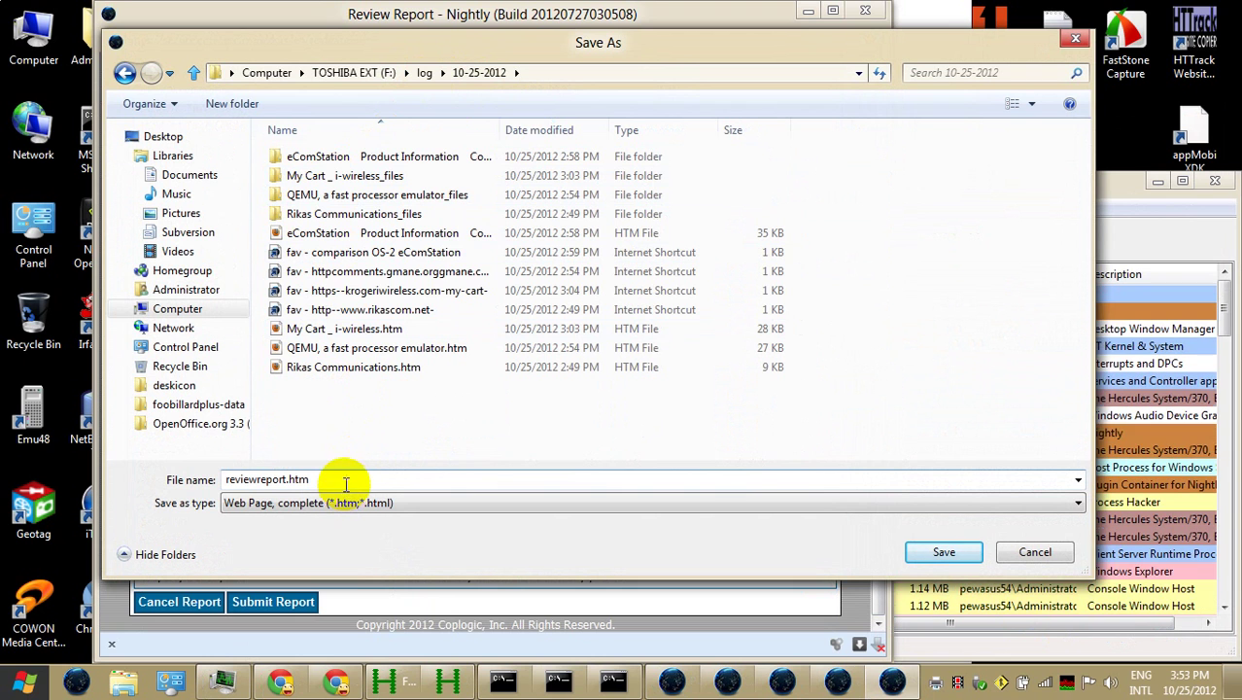
{"action": "left_click", "coordinate": [939, 551]}
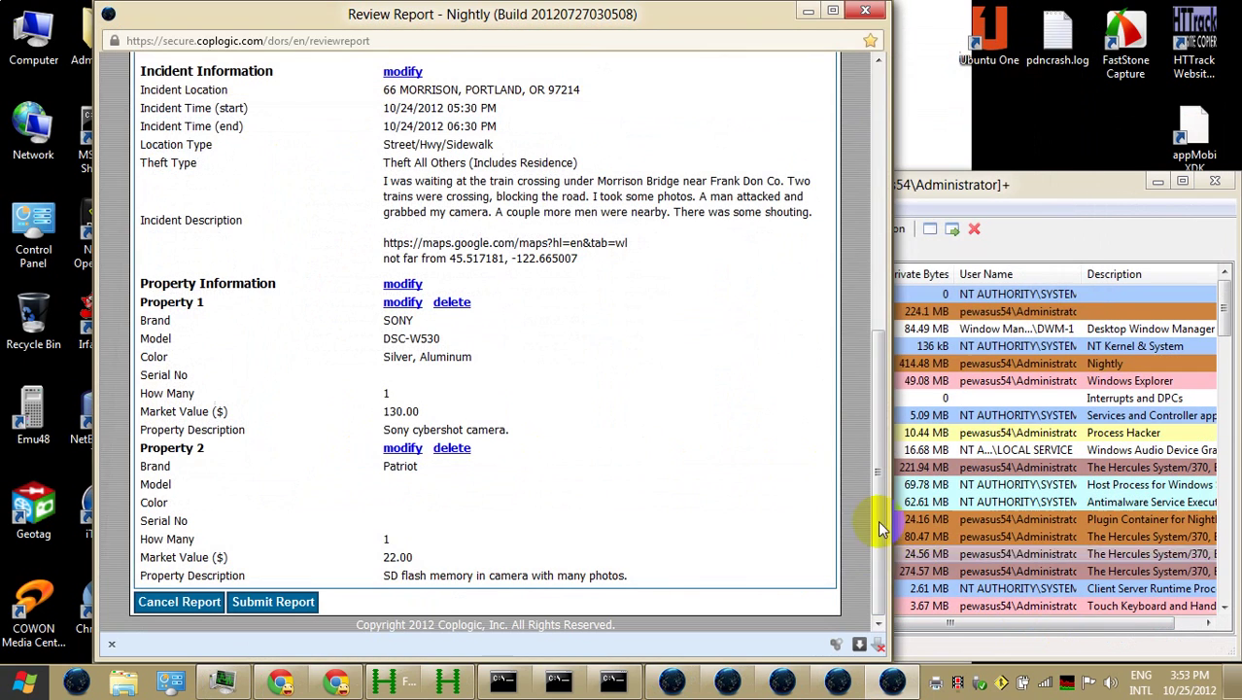
{"action": "key", "text": "alt+Tab"}
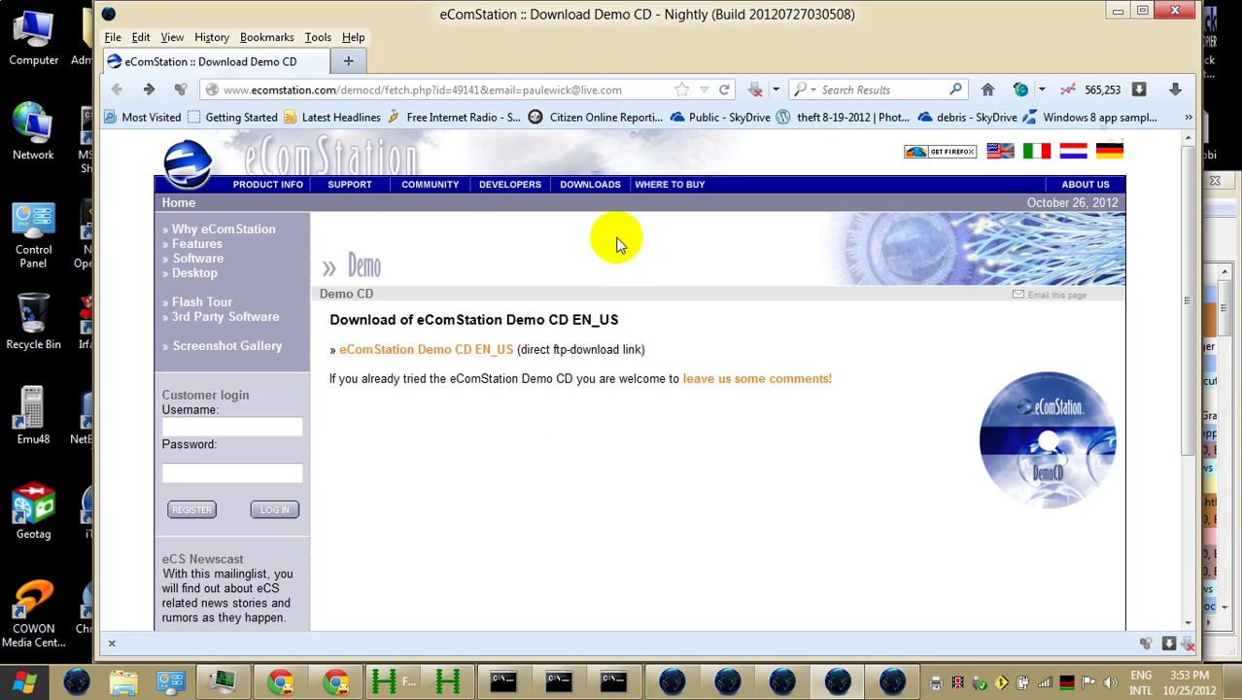
{"action": "left_click", "coordinate": [890, 681]}
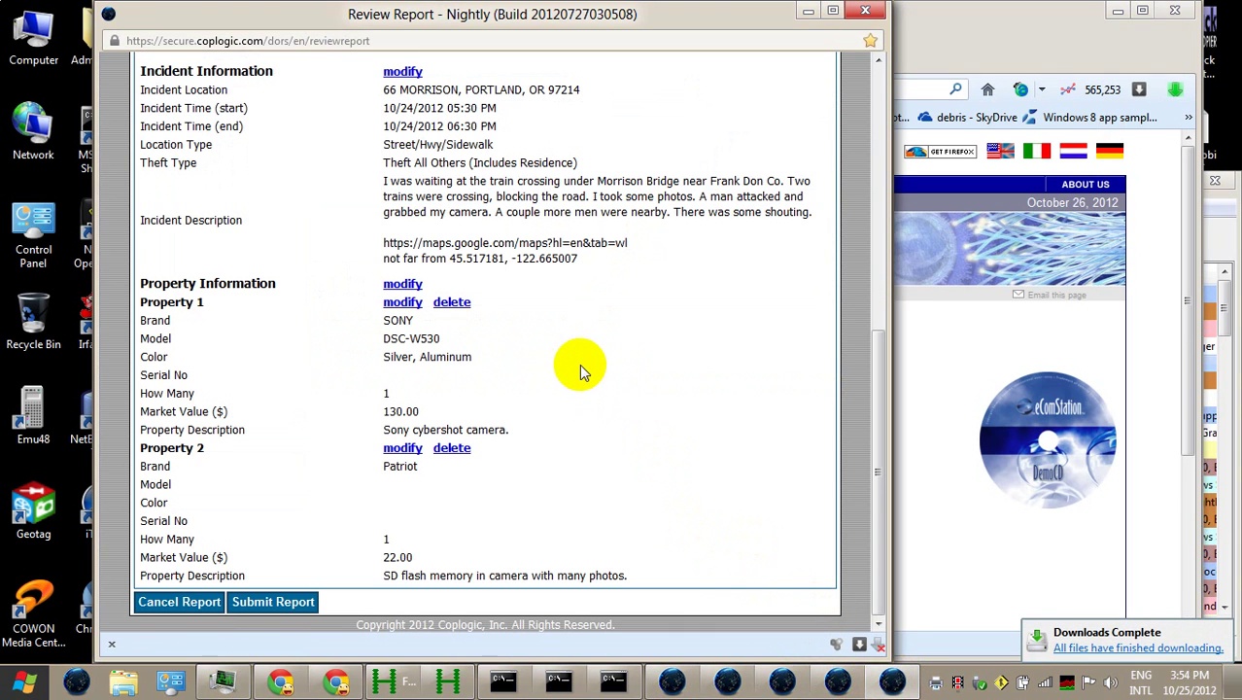
{"action": "scroll", "coordinate": [579, 364], "scroll_direction": "up", "scroll_amount": 5}
{"action": "scroll", "coordinate": [579, 363], "scroll_direction": "down", "scroll_amount": 5}
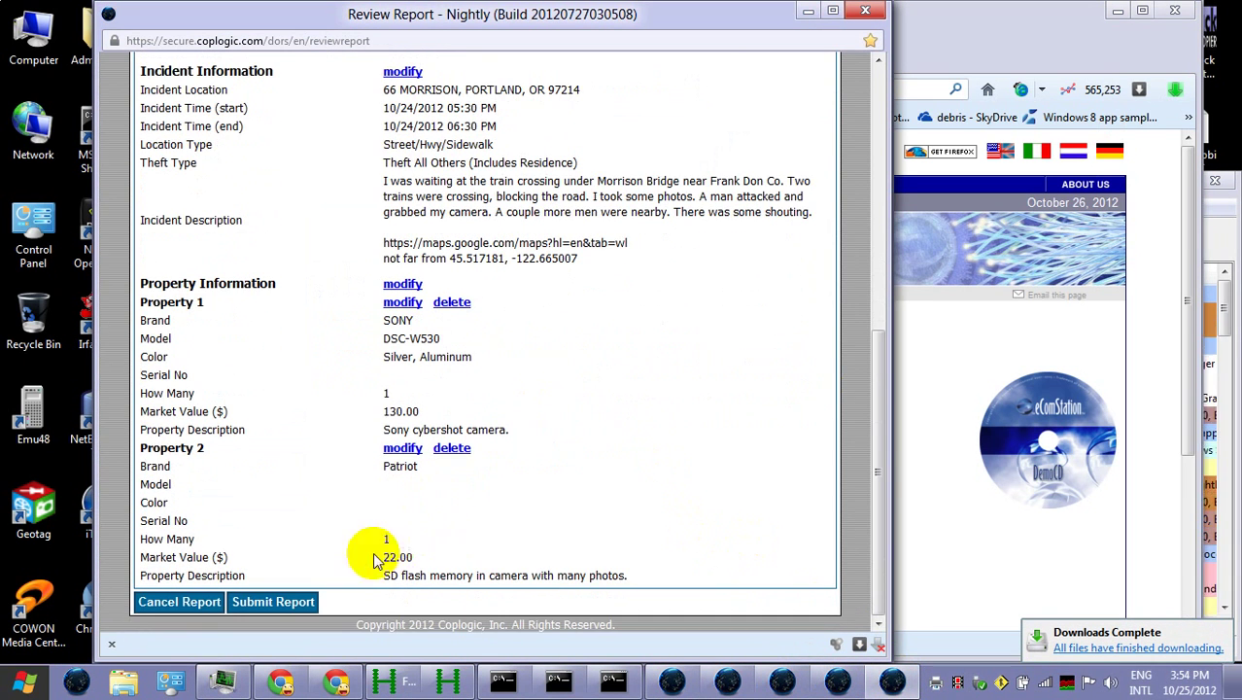
Submit the theft report, open View and Print Report, and print it to the XPS writer
{"action": "left_click", "coordinate": [274, 598]}
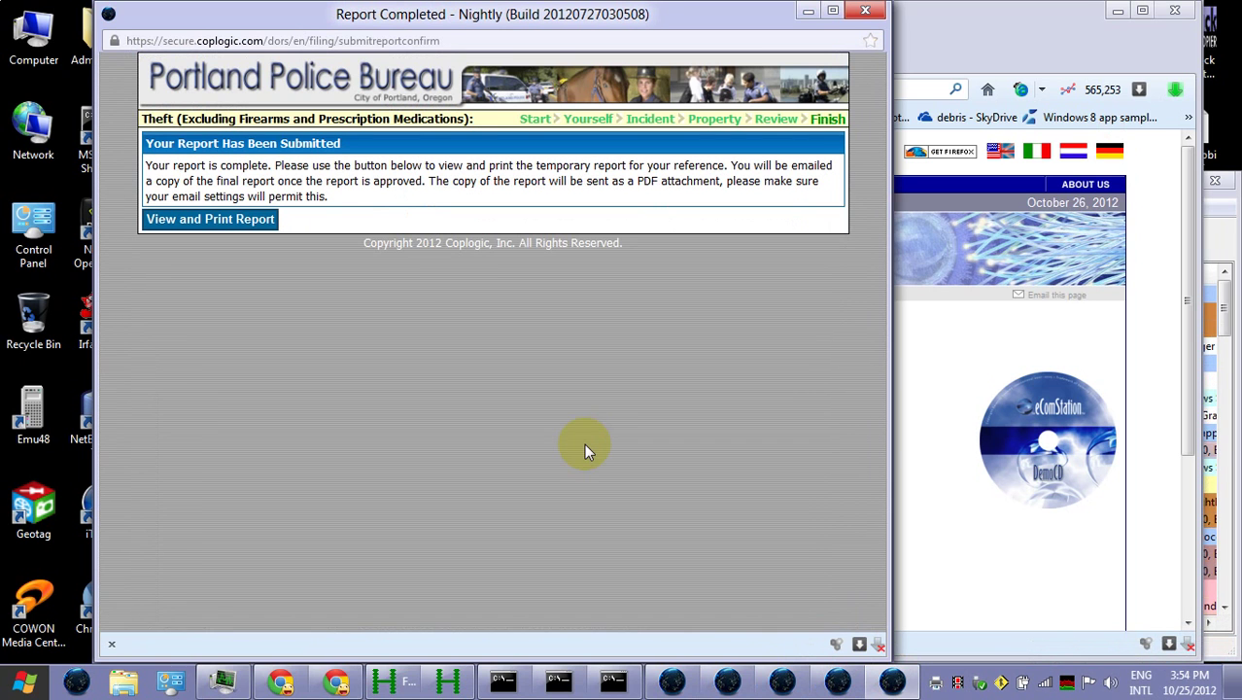
{"action": "left_click", "coordinate": [236, 221]}
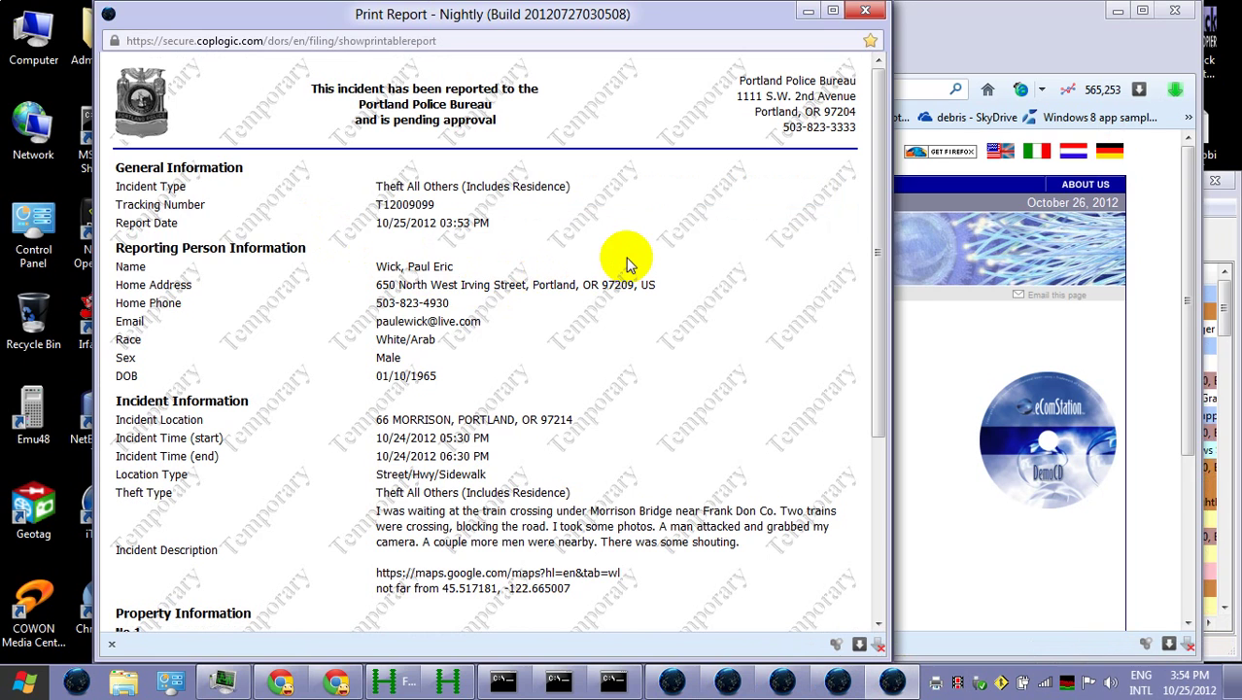
{"action": "left_click", "coordinate": [435, 354]}
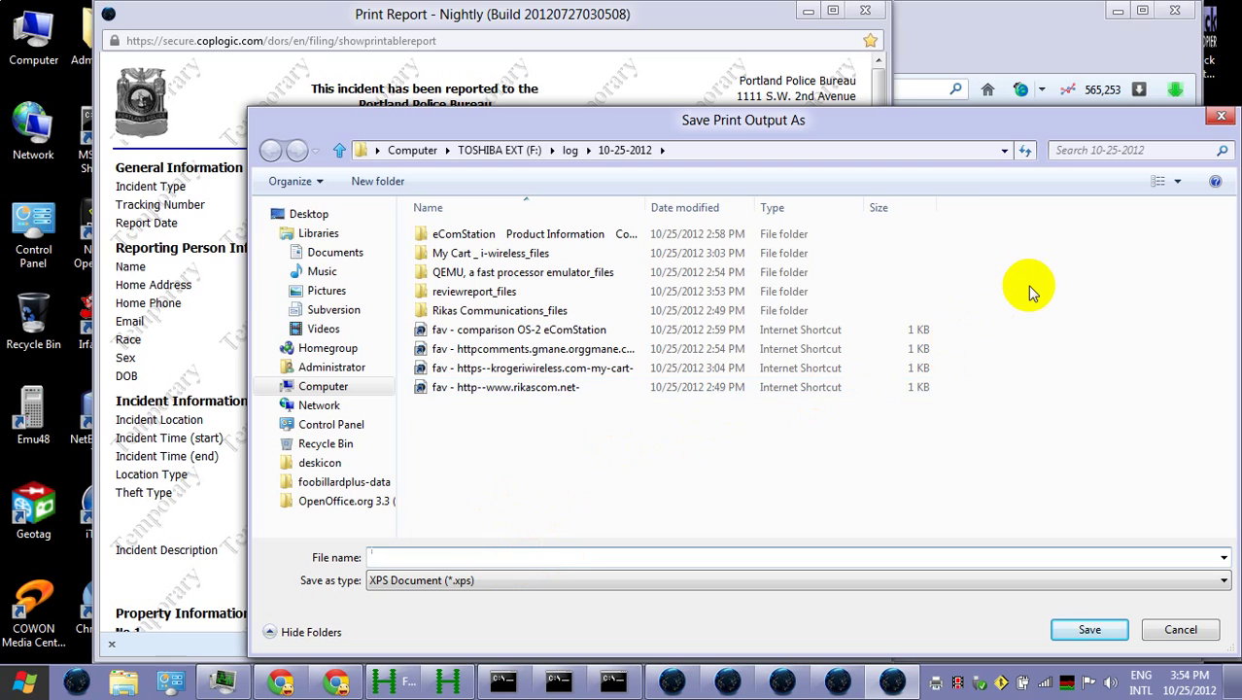
Save the XPS output as 'theft 10-24-2012 - secure coplogic com dors en filing showprintablereport'
{"action": "type", "text": "the"}
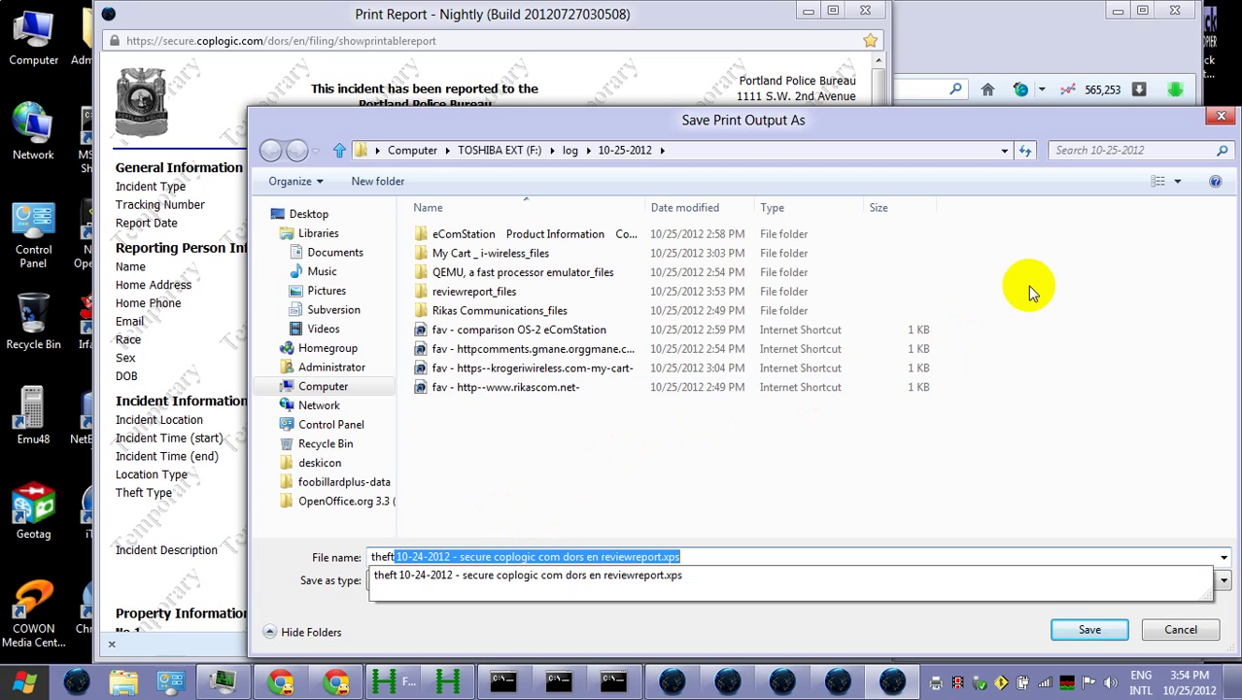
{"action": "type", "text": "ft"}
{"action": "left_click", "coordinate": [538, 553]}
{"action": "double_click", "coordinate": [537, 554]}
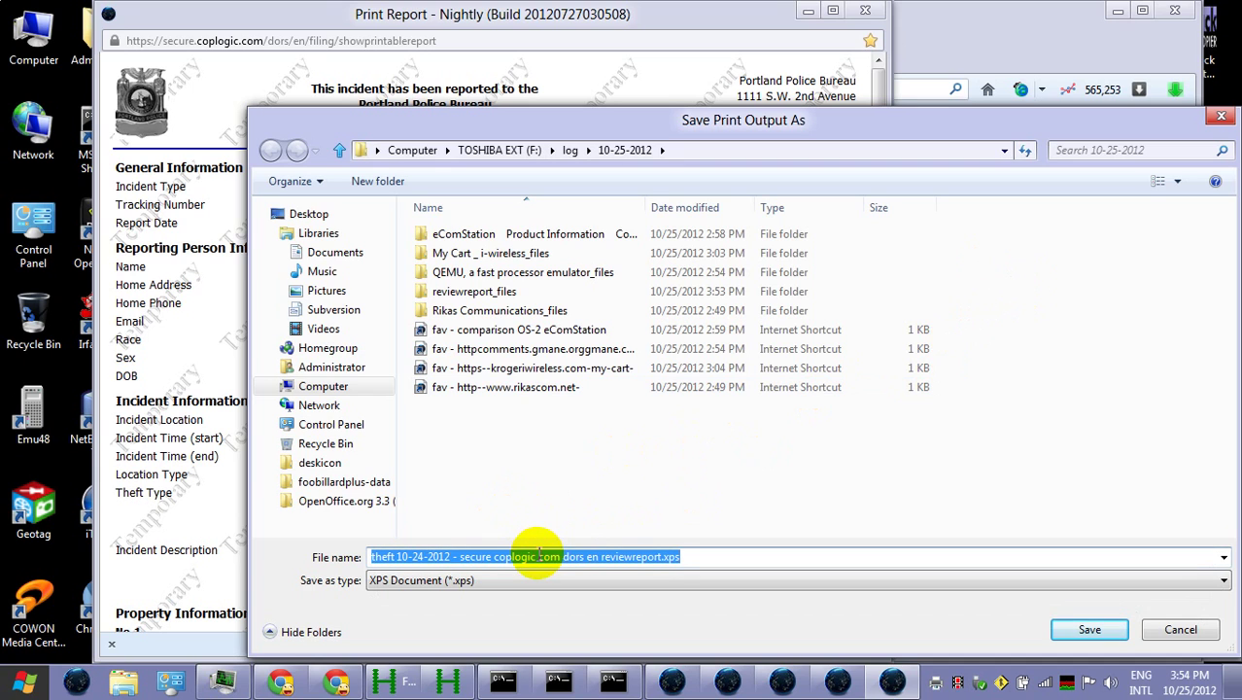
{"action": "double_click", "coordinate": [588, 558]}
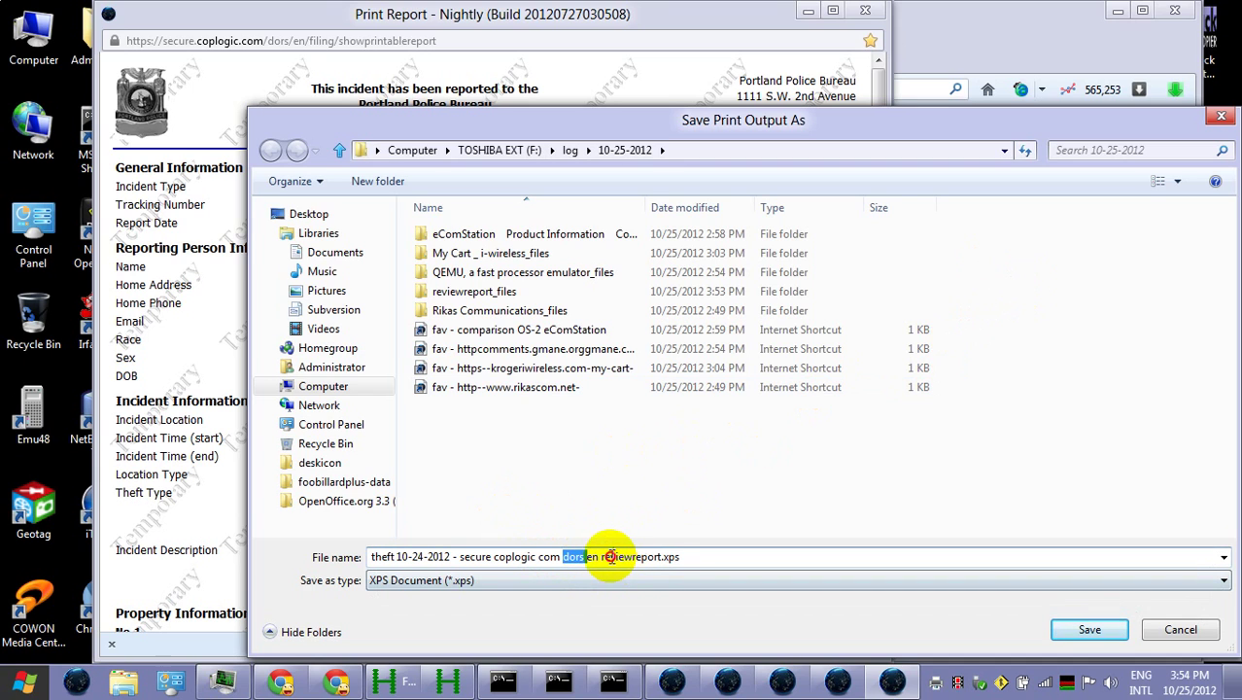
{"action": "left_click_drag", "start_coordinate": [604, 557], "coordinate": [729, 556]}
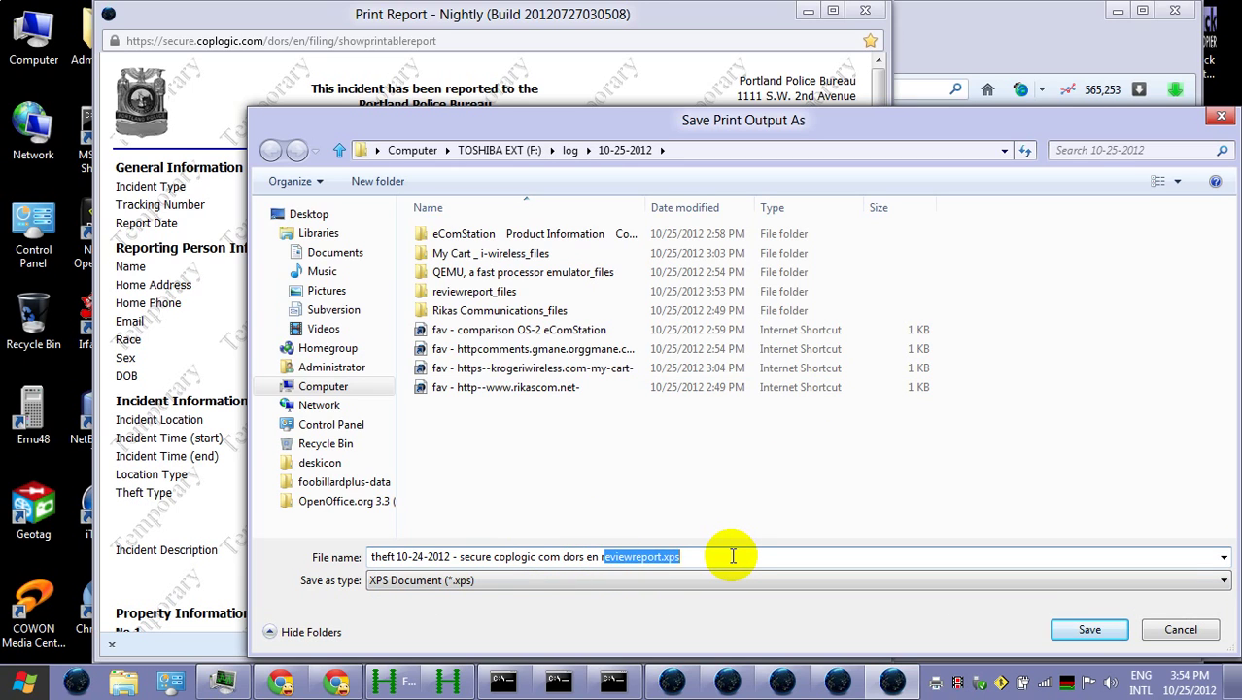
{"action": "key", "text": "BackSpace"}
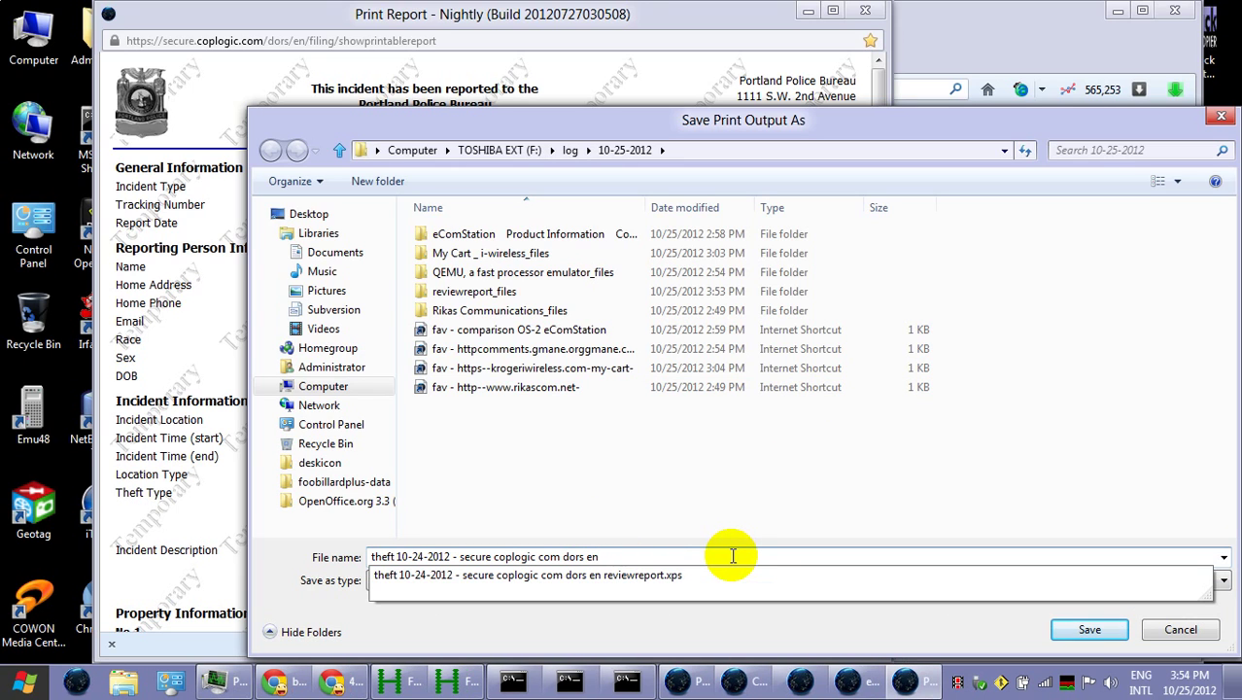
{"action": "type", "text": "filing showprintablereport"}
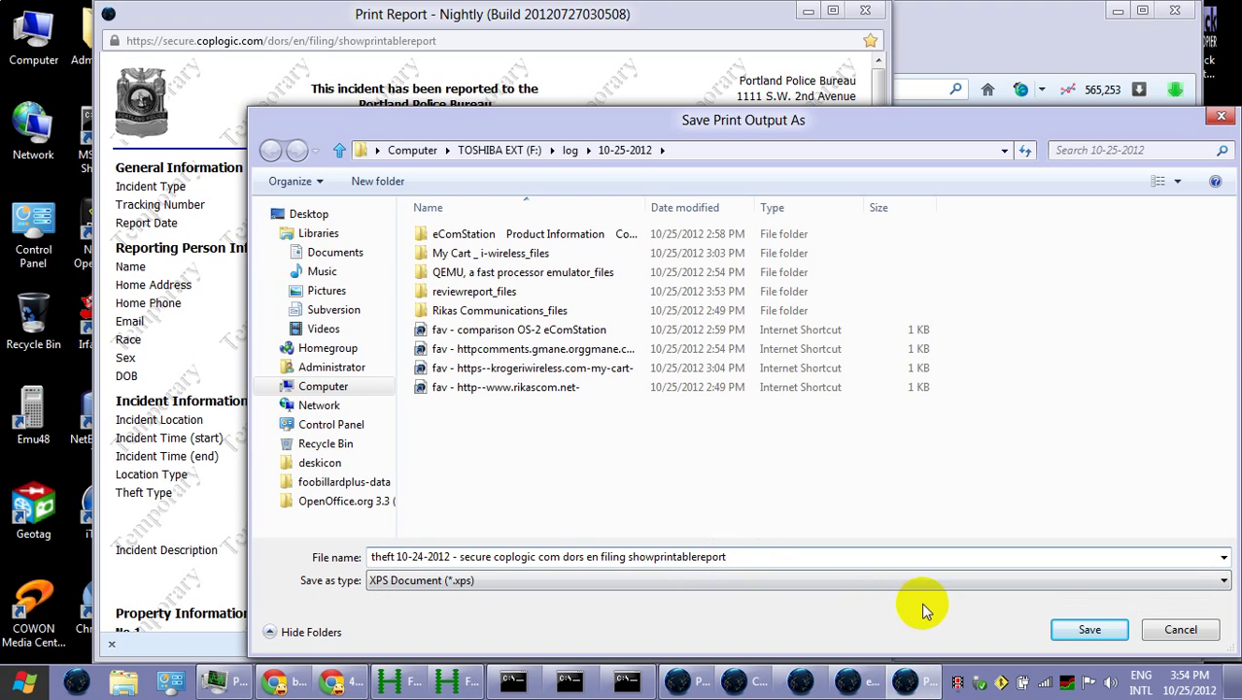
{"action": "left_click", "coordinate": [1086, 630]}
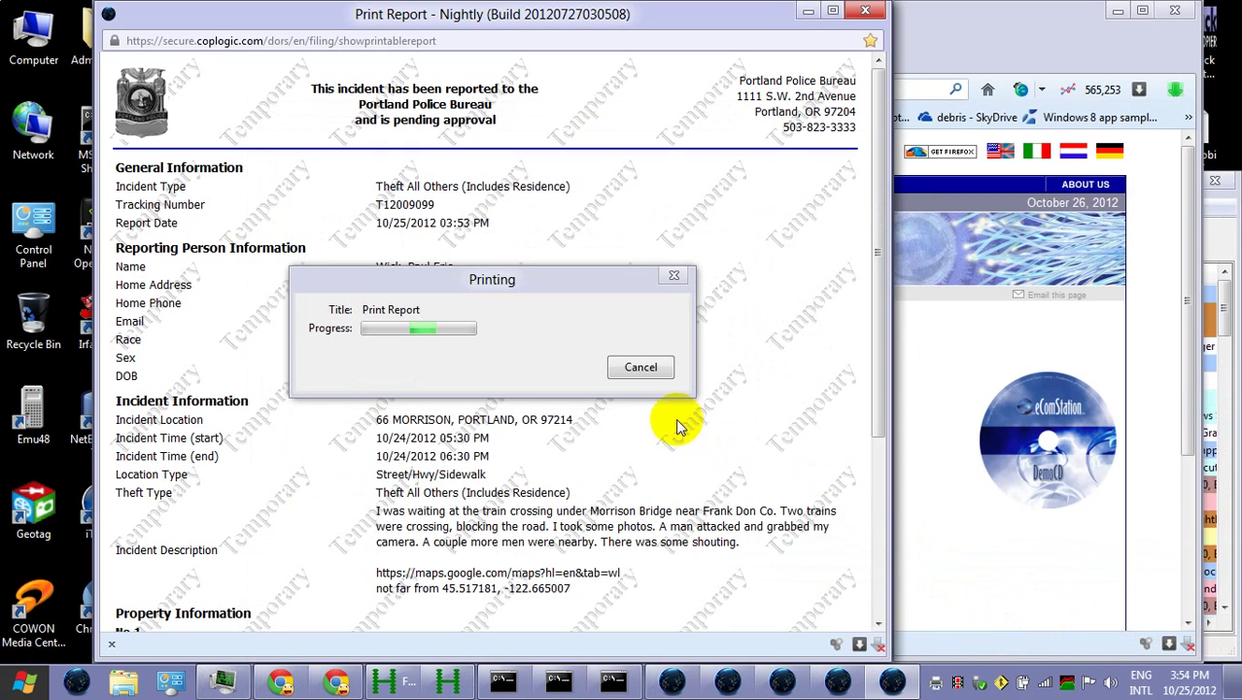
Save the printable report as the complete web page showprintablereport.htm in log\10-25-2012
{"action": "right_click", "coordinate": [263, 179]}
{"action": "left_click", "coordinate": [372, 276]}
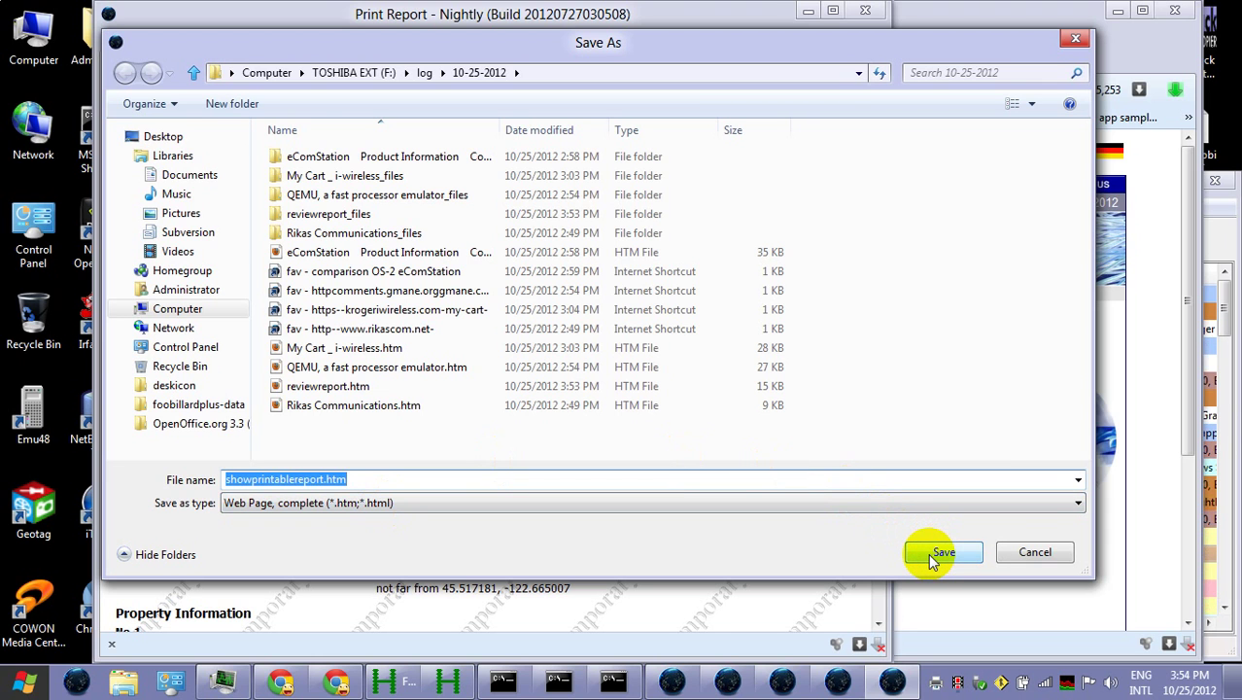
{"action": "left_click", "coordinate": [929, 555]}
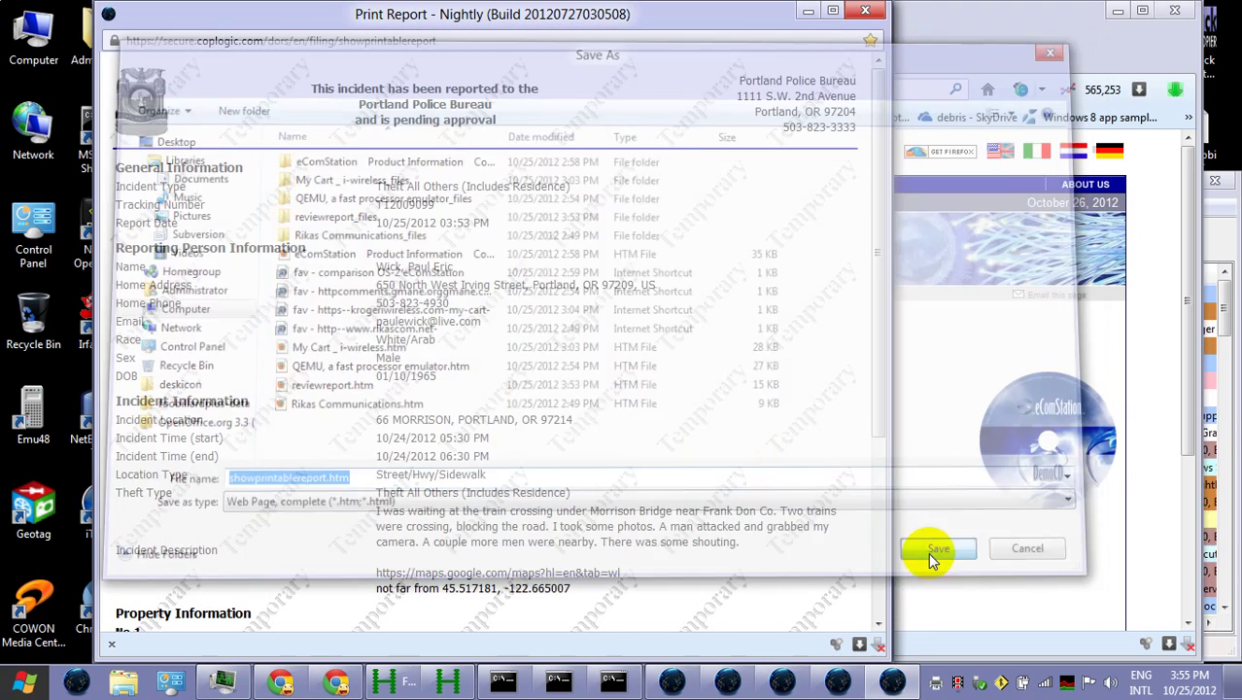
{"action": "left_click", "coordinate": [924, 554]}
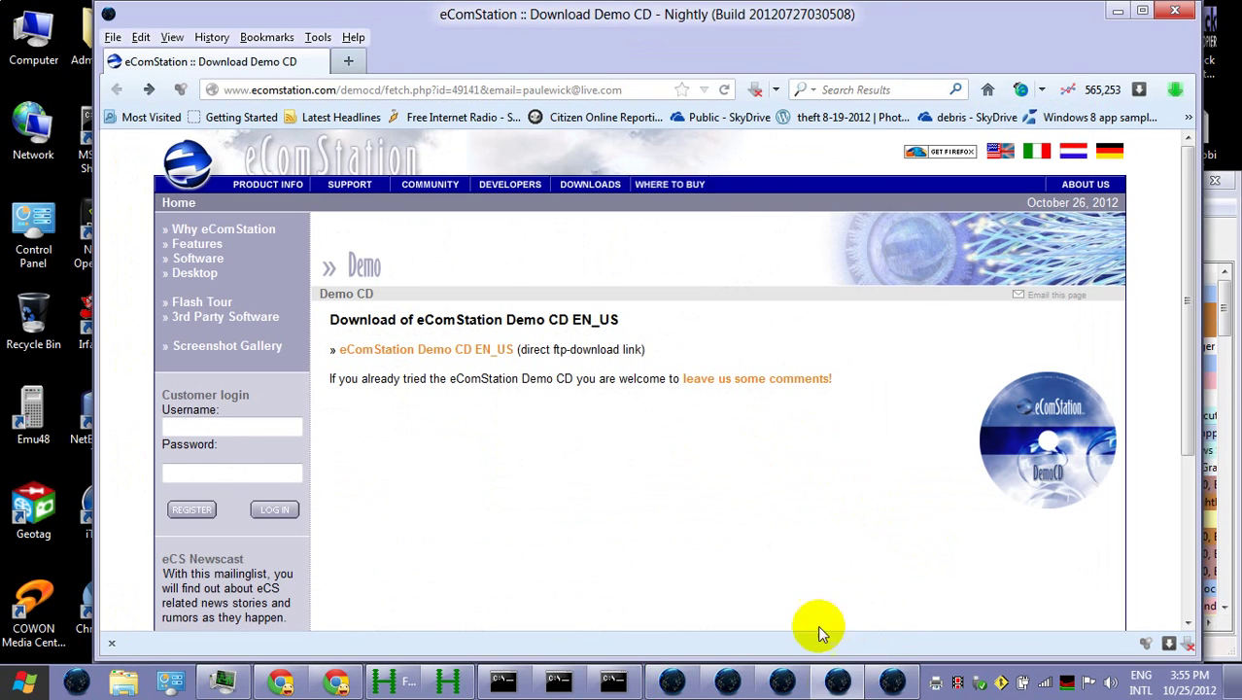
Copy the printable report's web address from the address bar
{"action": "left_click", "coordinate": [879, 683]}
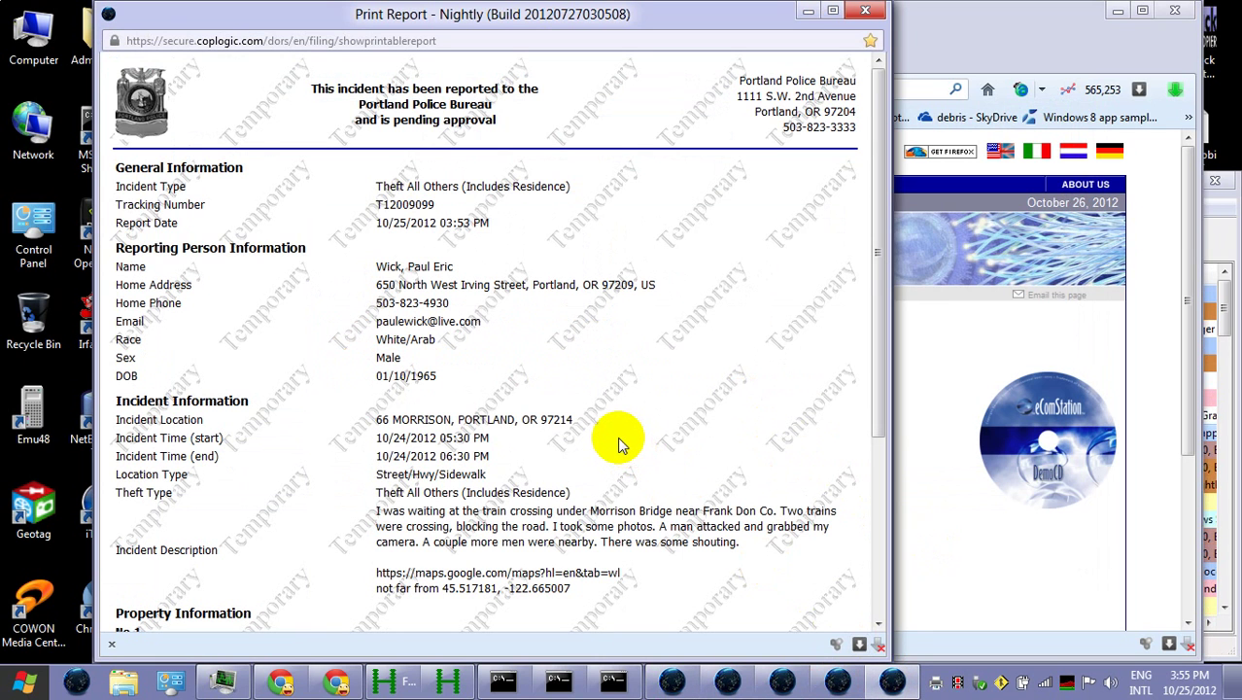
{"action": "left_click", "coordinate": [333, 41]}
{"action": "right_click", "coordinate": [332, 41]}
{"action": "left_click", "coordinate": [368, 99]}
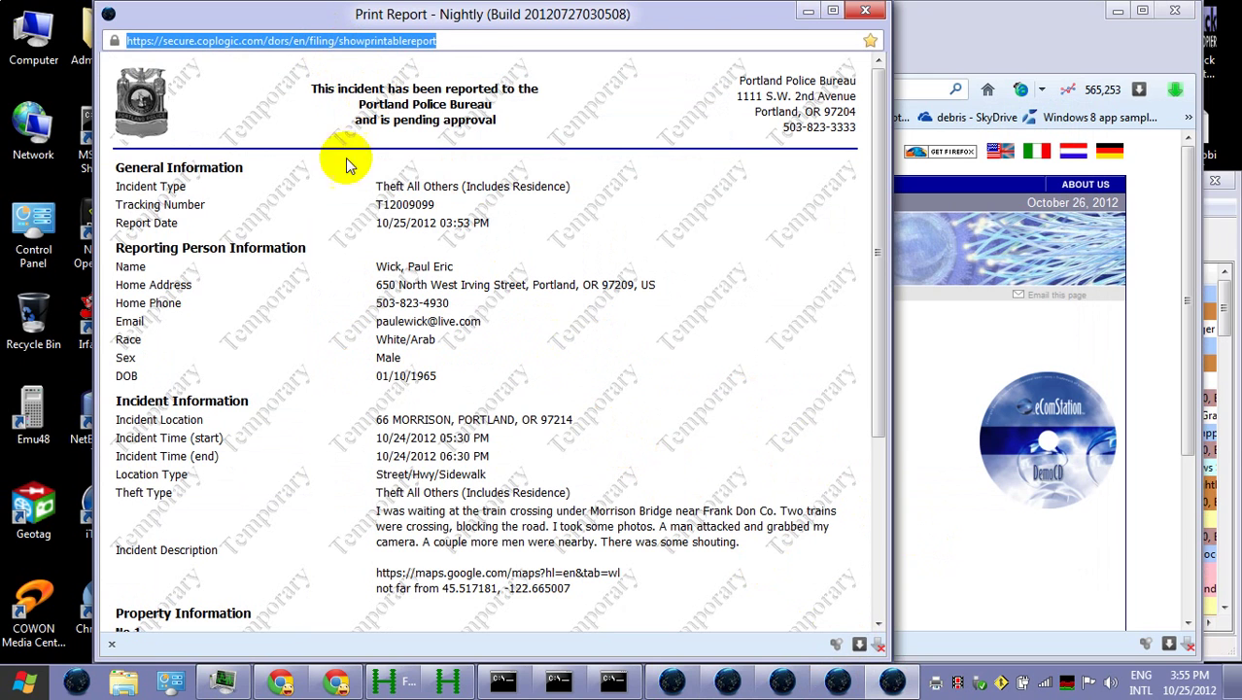
Open the log\10-25-2012 folder on the TOSHIBA EXT (F:) drive in Explorer
{"action": "left_click", "coordinate": [124, 683]}
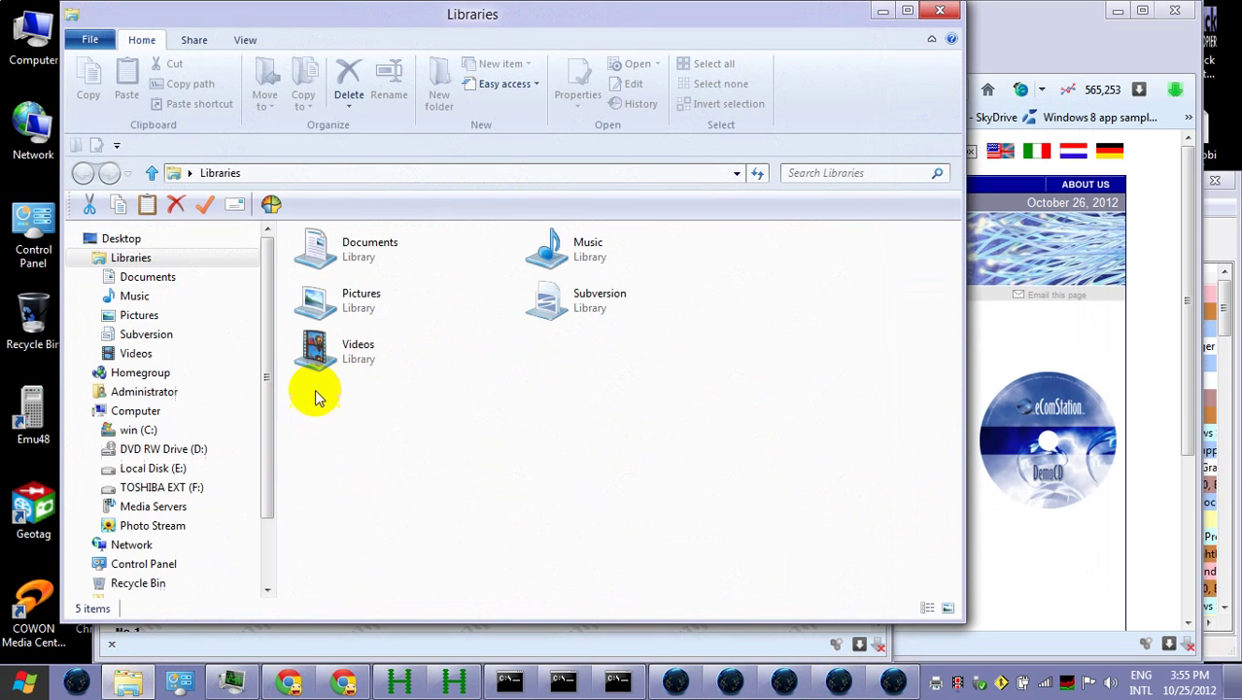
{"action": "left_click", "coordinate": [185, 487]}
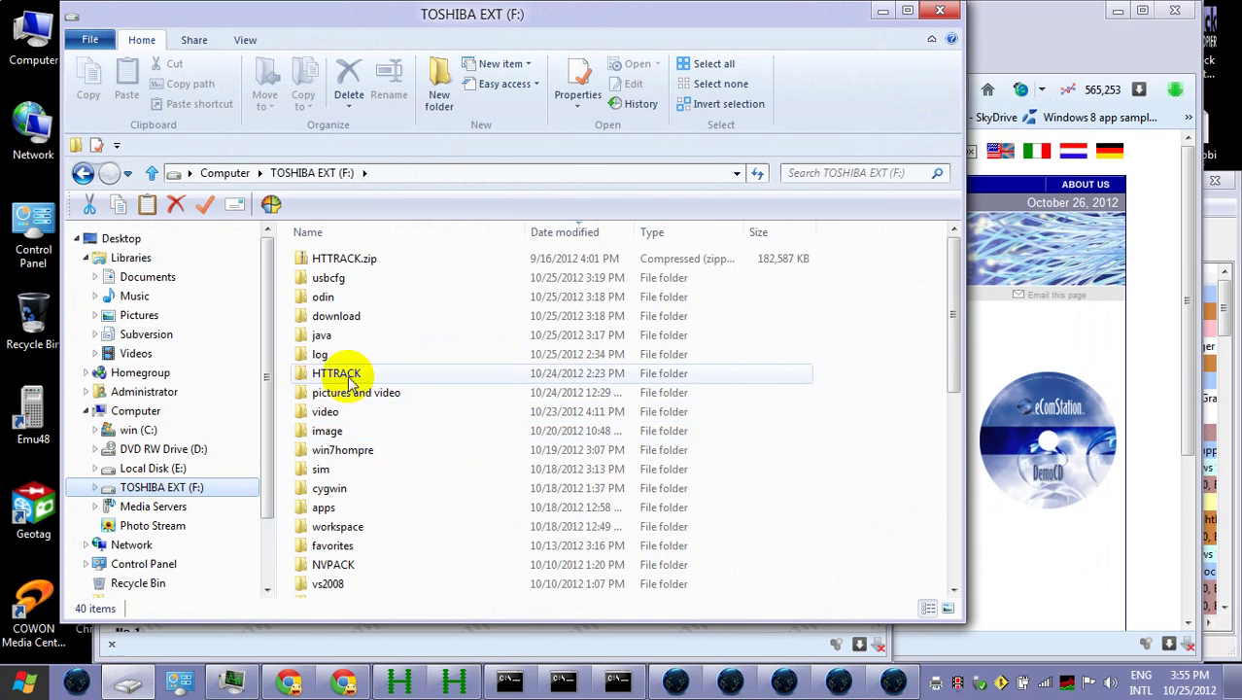
{"action": "double_click", "coordinate": [327, 358]}
{"action": "double_click", "coordinate": [342, 297]}
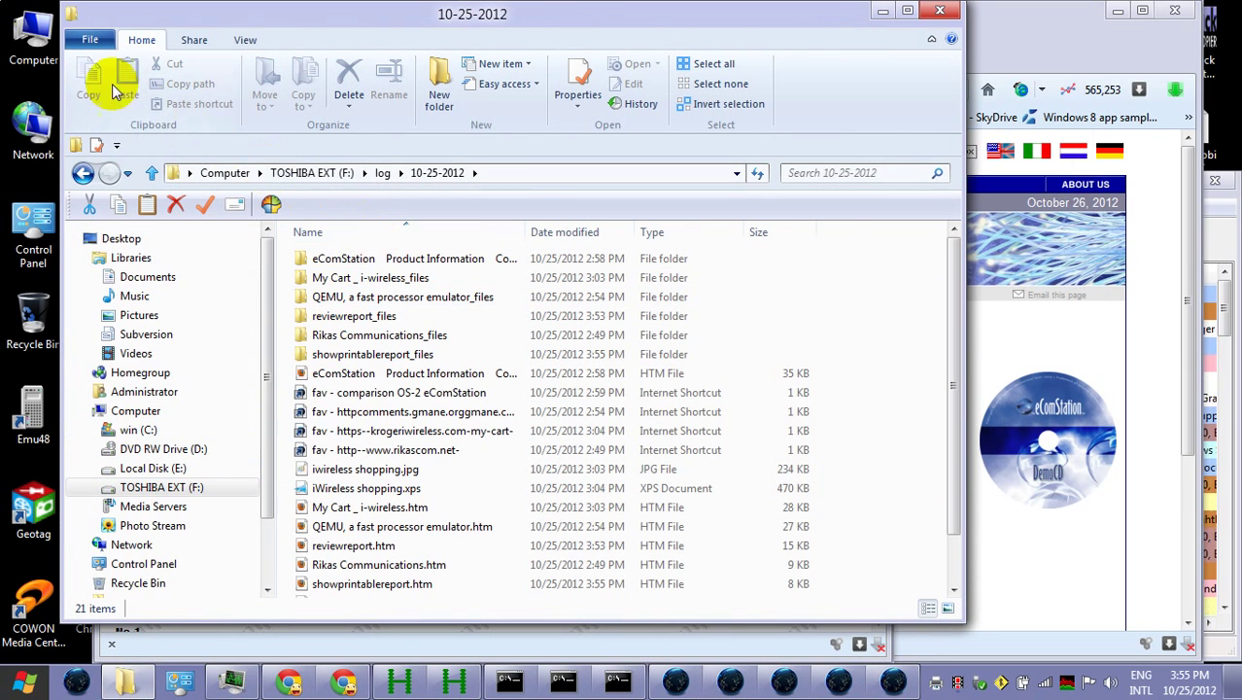
Create an internet shortcut named 'fav -' pointing to the copied report URL
{"action": "right_click", "coordinate": [880, 479]}
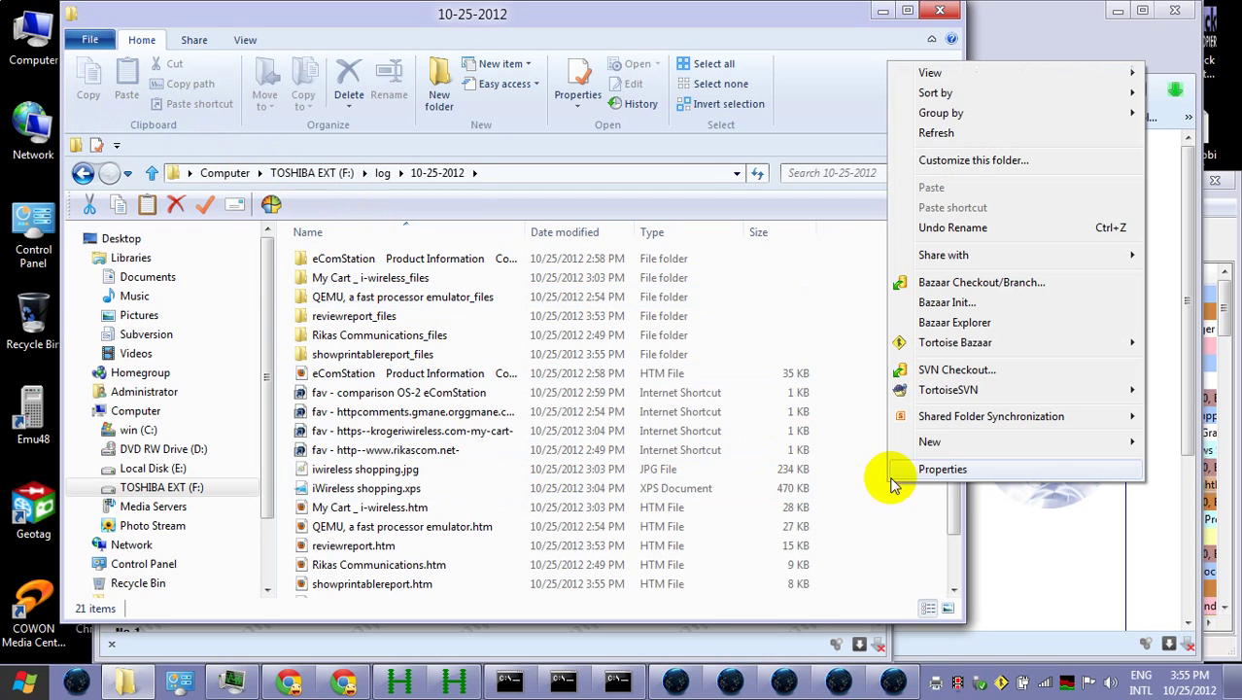
{"action": "mouse_move", "coordinate": [930, 444]}
{"action": "left_click", "coordinate": [699, 100]}
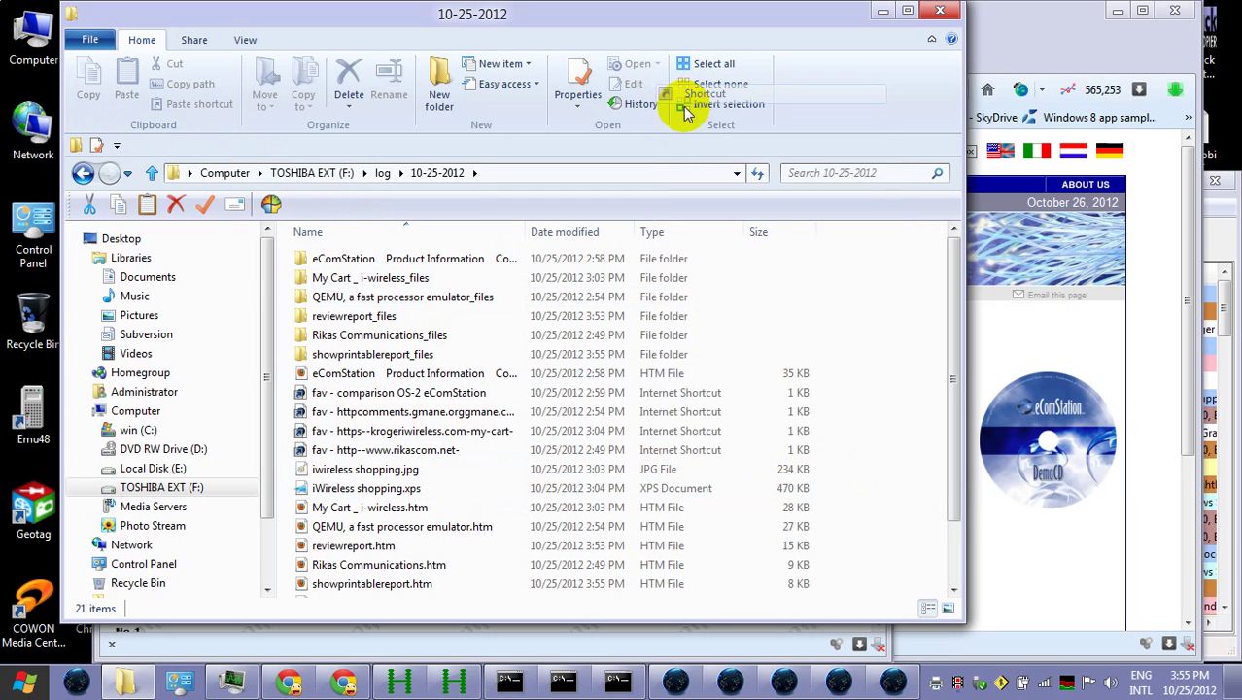
{"action": "key", "text": "ctrl+v"}
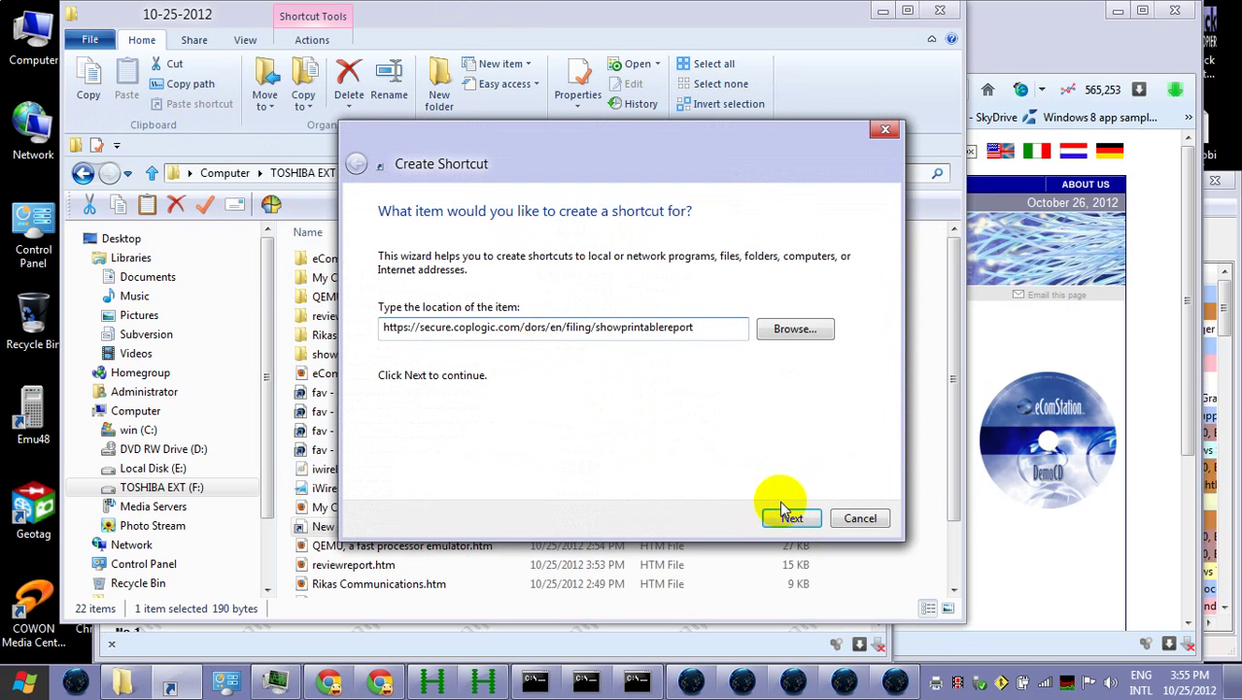
{"action": "left_click", "coordinate": [792, 518]}
{"action": "type", "text": "fav "}
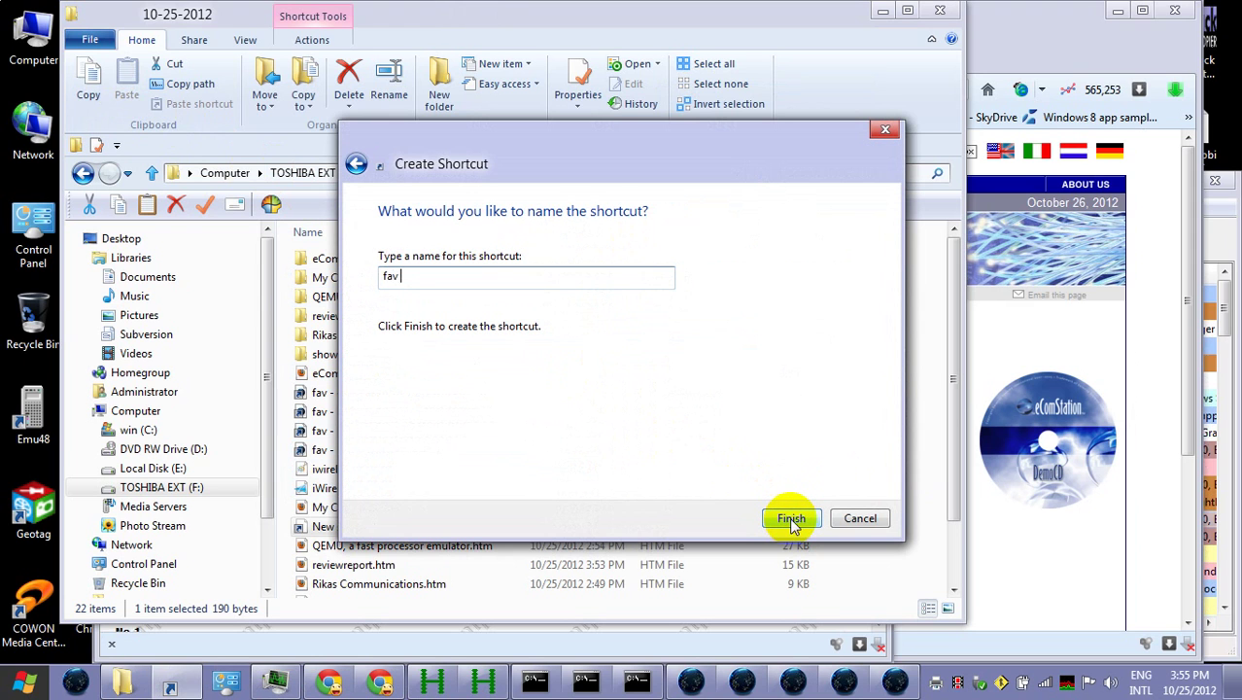
{"action": "type", "text": "-"}
{"action": "left_click", "coordinate": [792, 519]}
{"action": "double_click", "coordinate": [794, 523]}
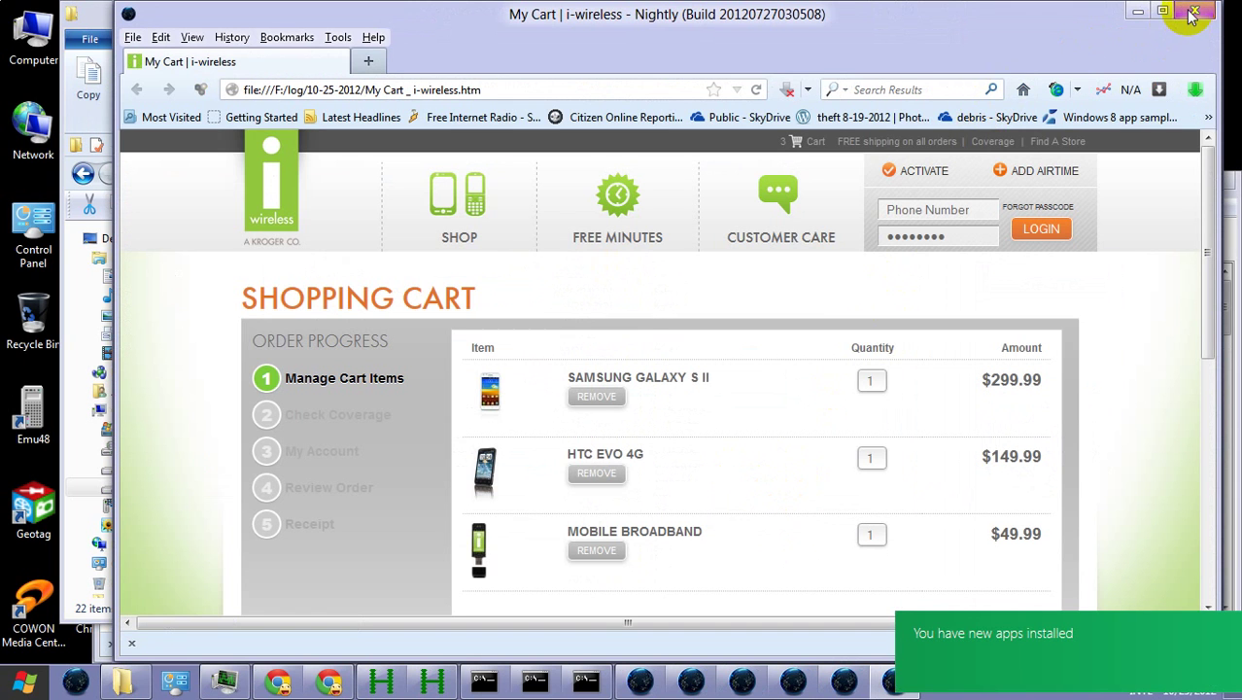
Close the browser, rename the shortcut 'fav - theft 10-24-2012 dors', and minimize Explorer
{"action": "left_click", "coordinate": [1193, 13]}
{"action": "left_click", "coordinate": [355, 393]}
{"action": "left_click", "coordinate": [353, 392]}
{"action": "type", "text": "theft 10"}
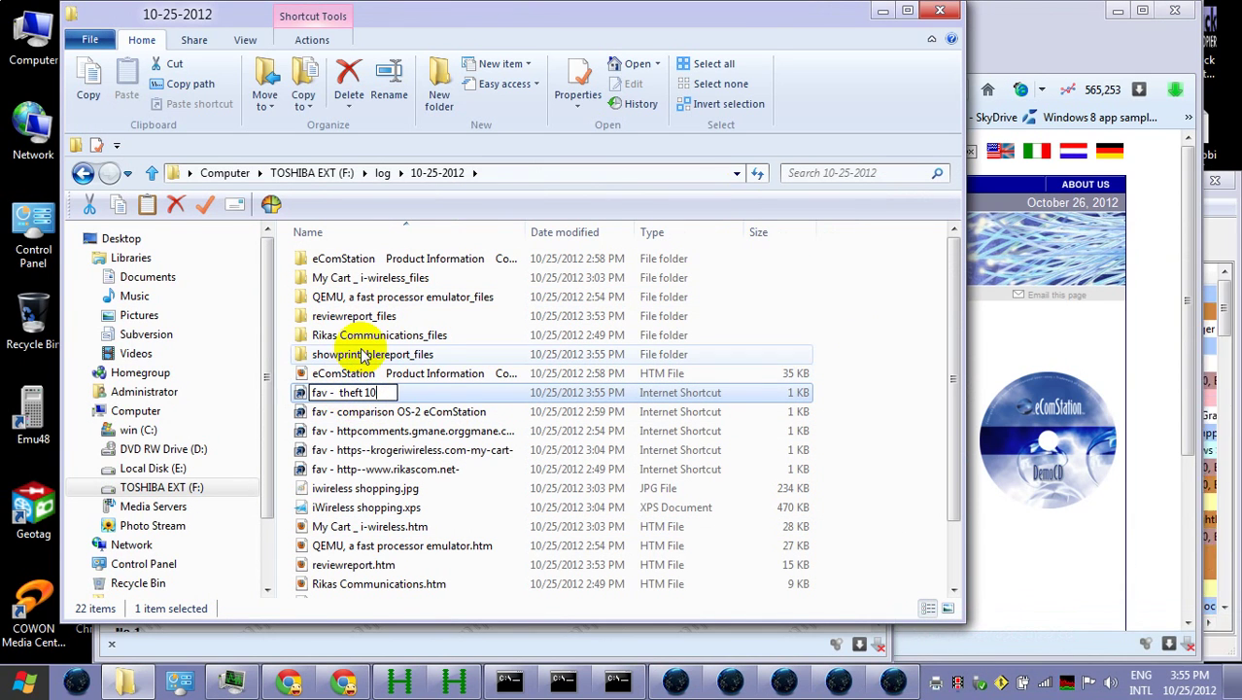
{"action": "type", "text": "-2 -201"}
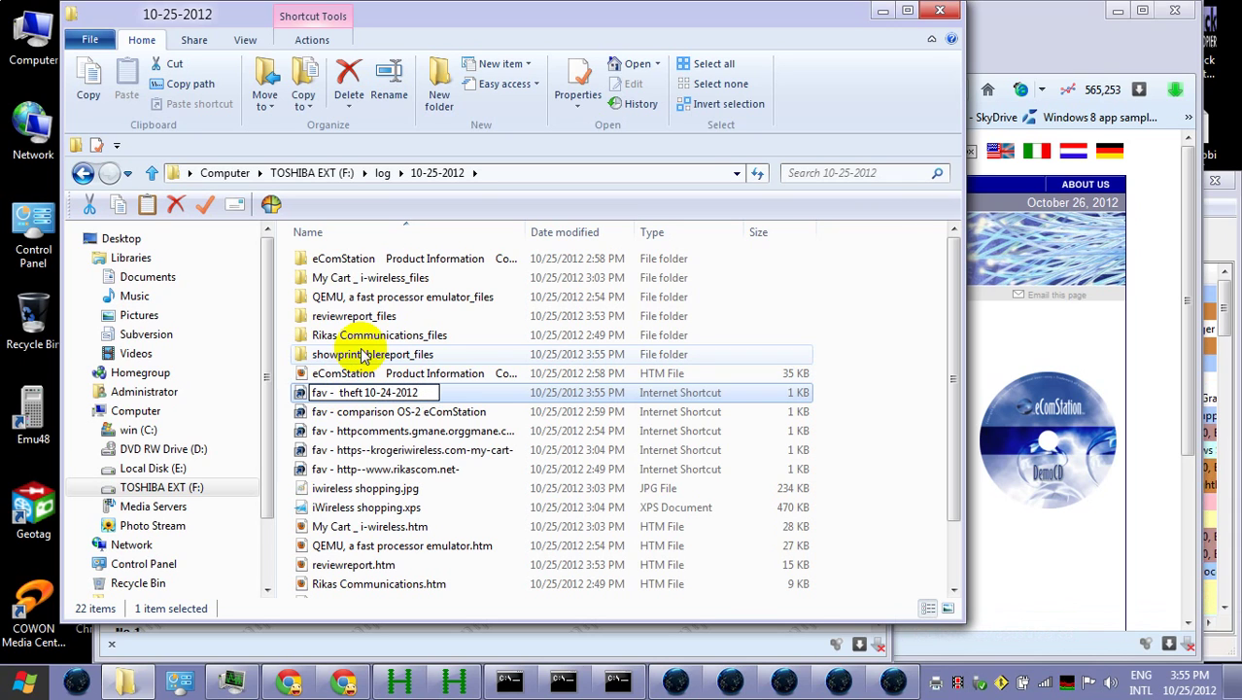
{"action": "type", "text": "2"}
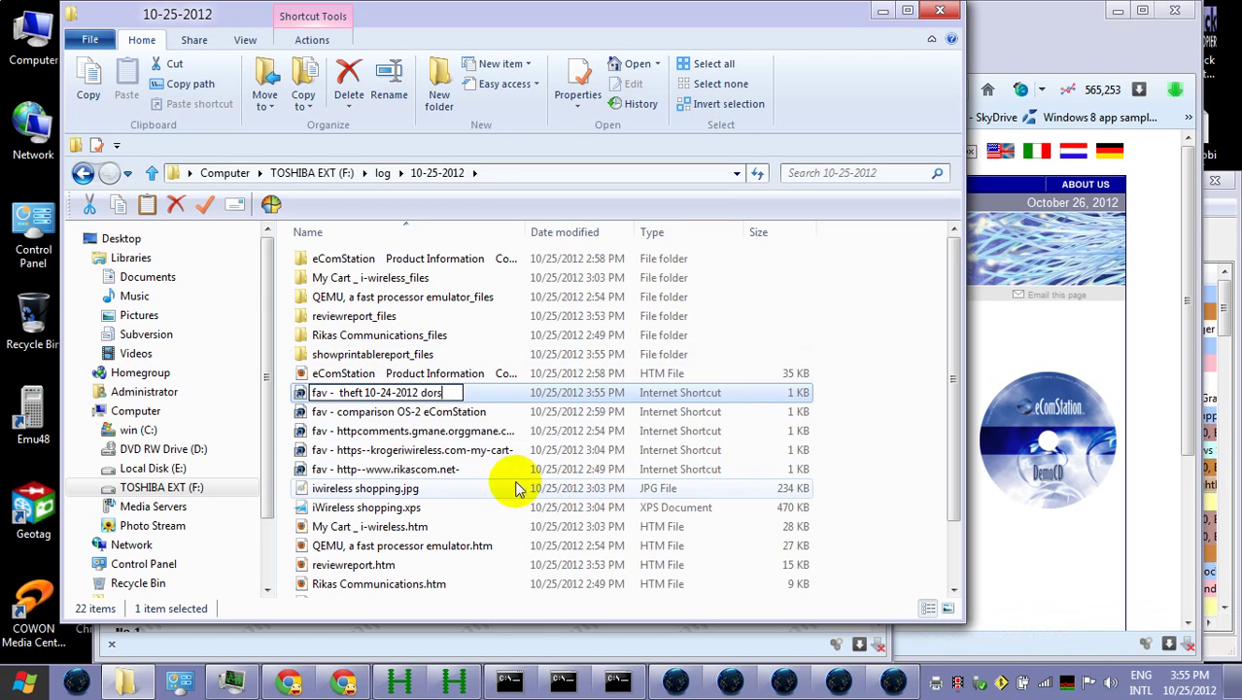
{"action": "left_click", "coordinate": [390, 470]}
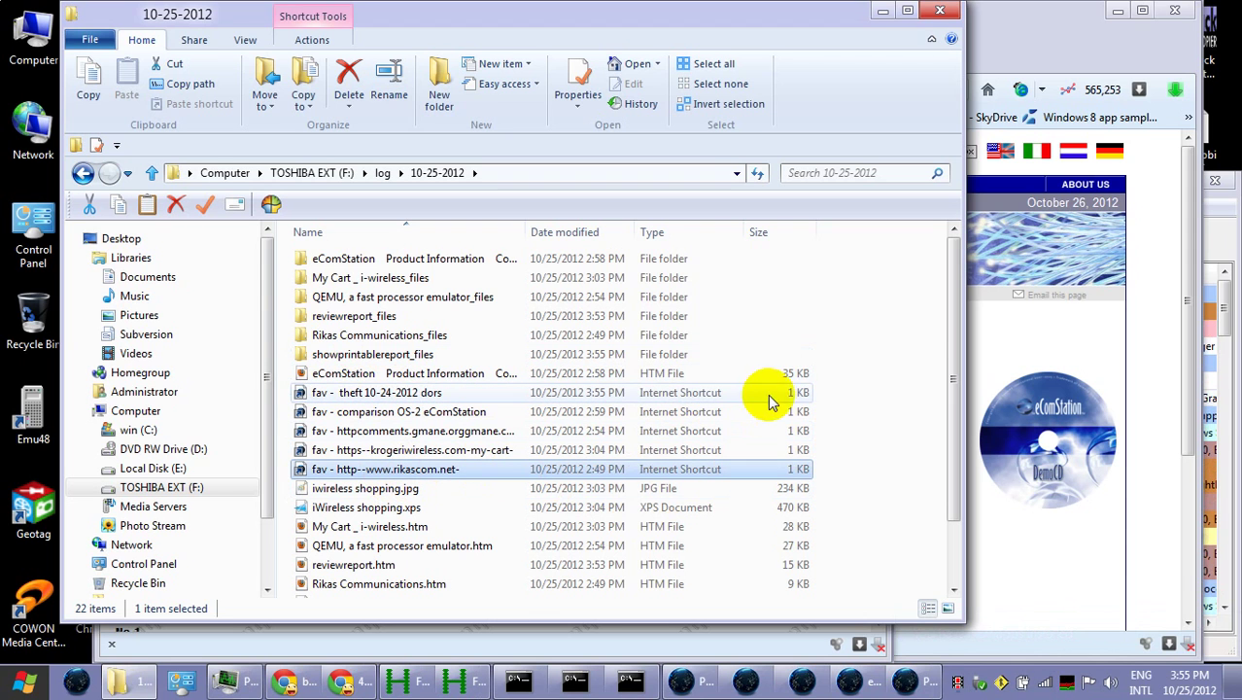
{"action": "left_click", "coordinate": [881, 14]}
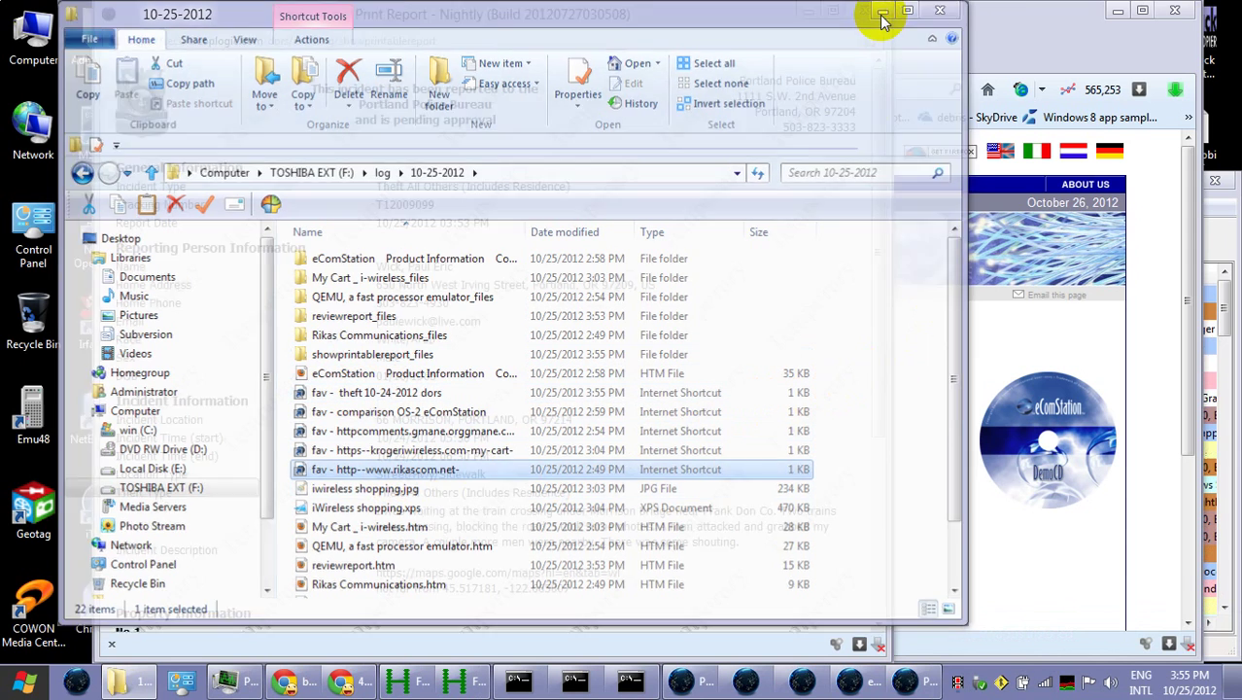